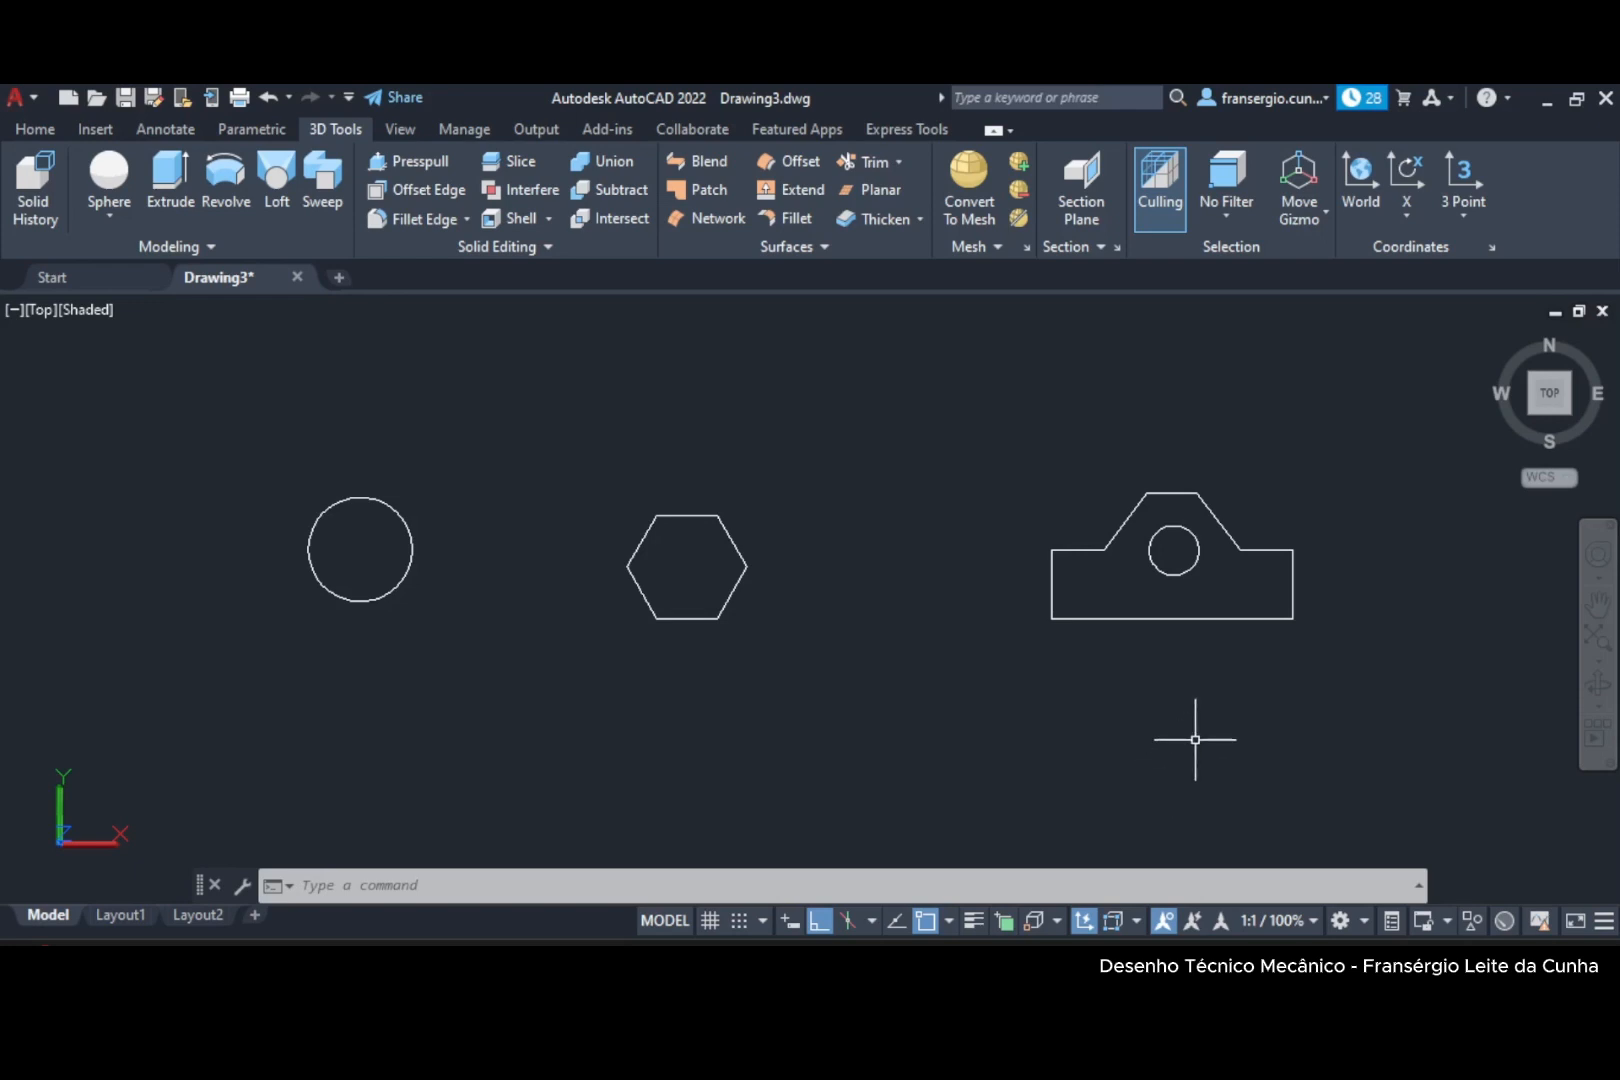
Create a solid cylinder with base radius 50 and height 100, centred above the gap between the circle and the hexagon.
left_click(105, 216)
left_click(118, 305)
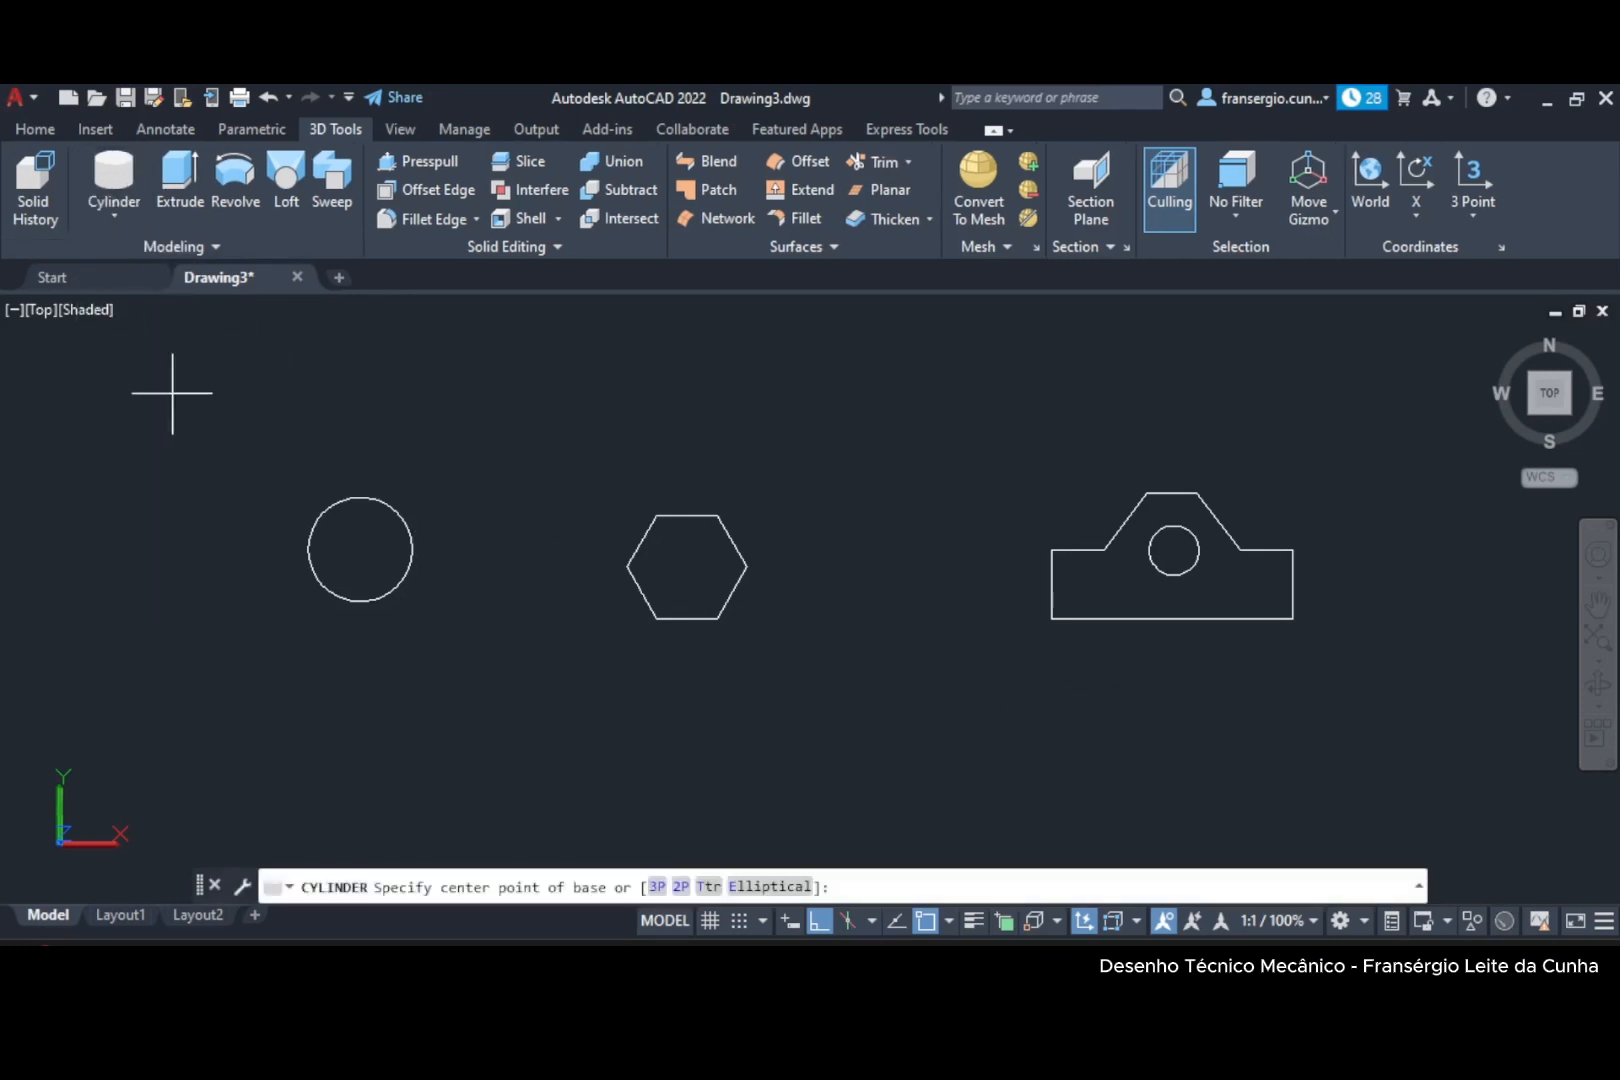
left_click(476, 439)
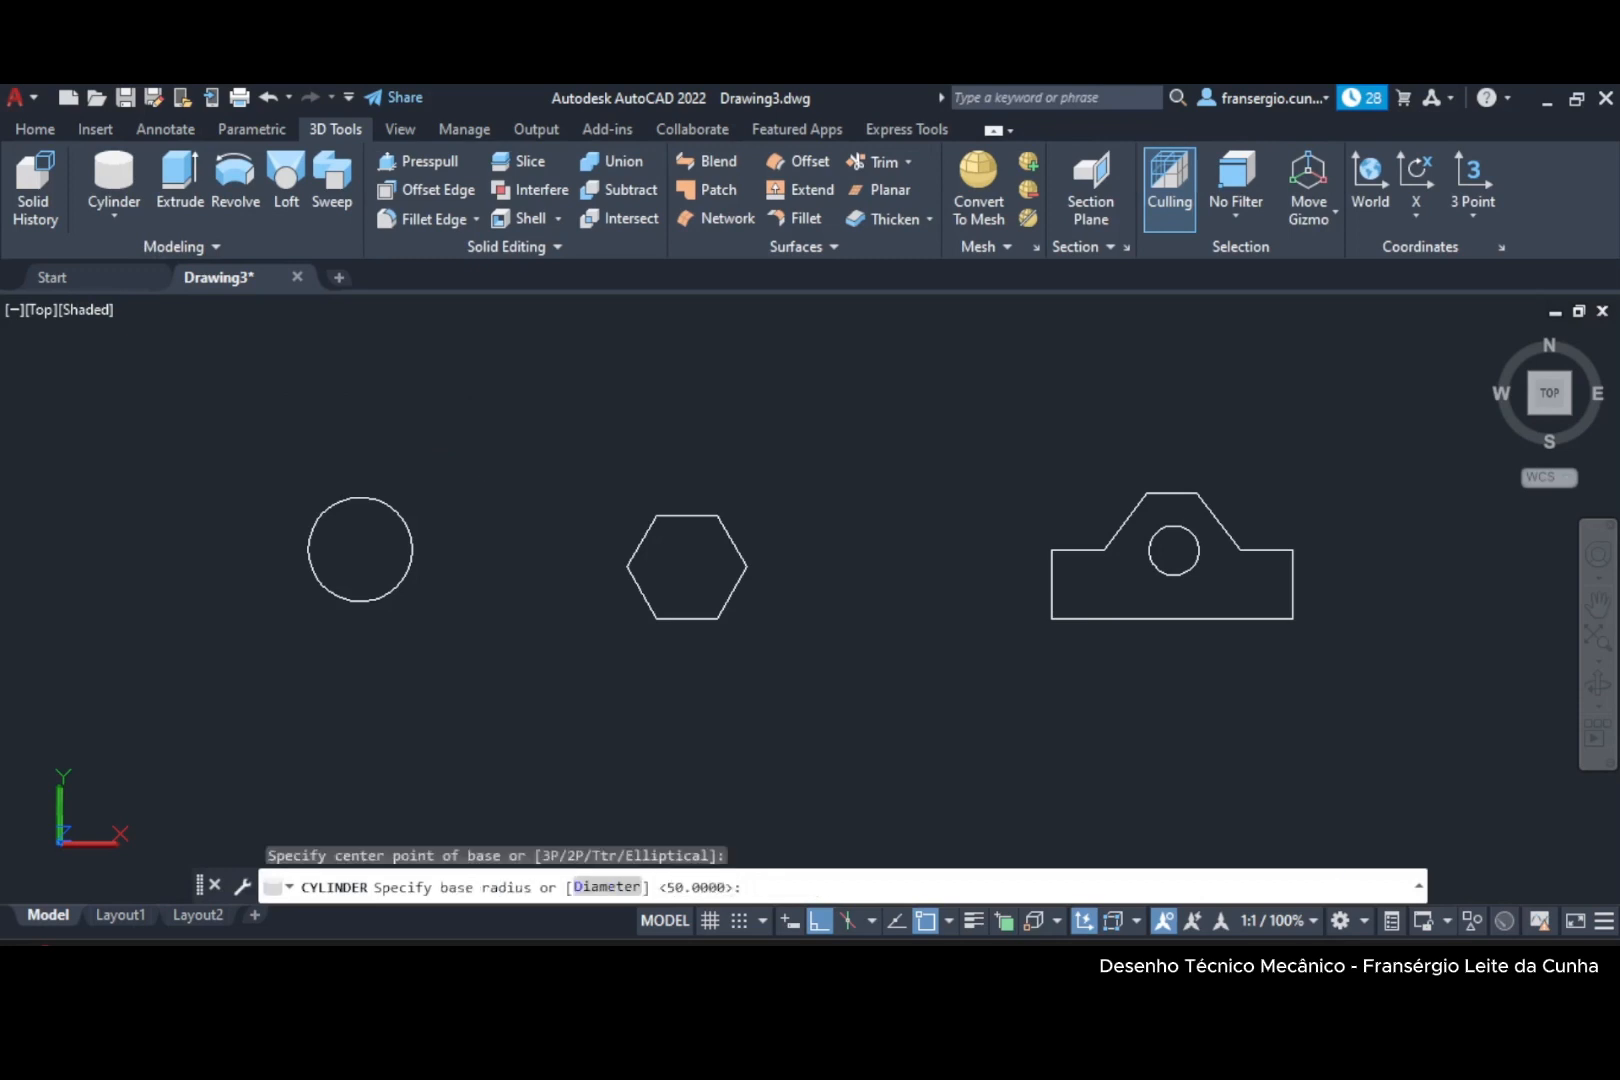
type("5")
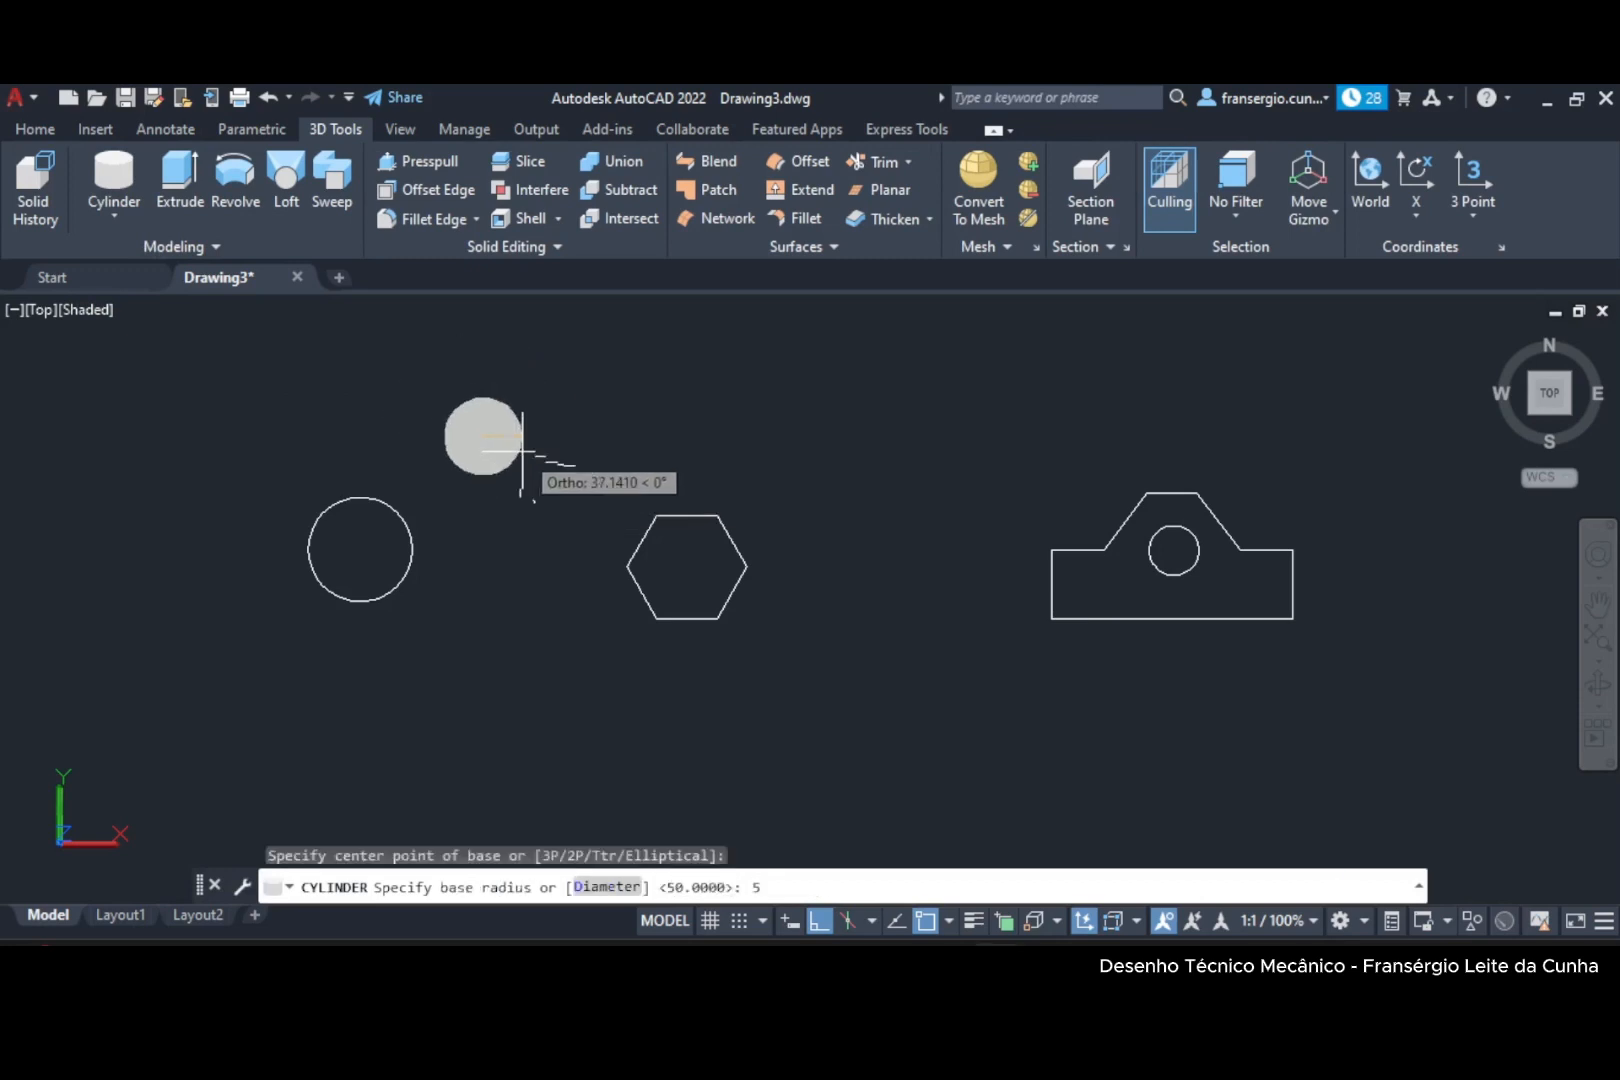
type("0")
key("Return")
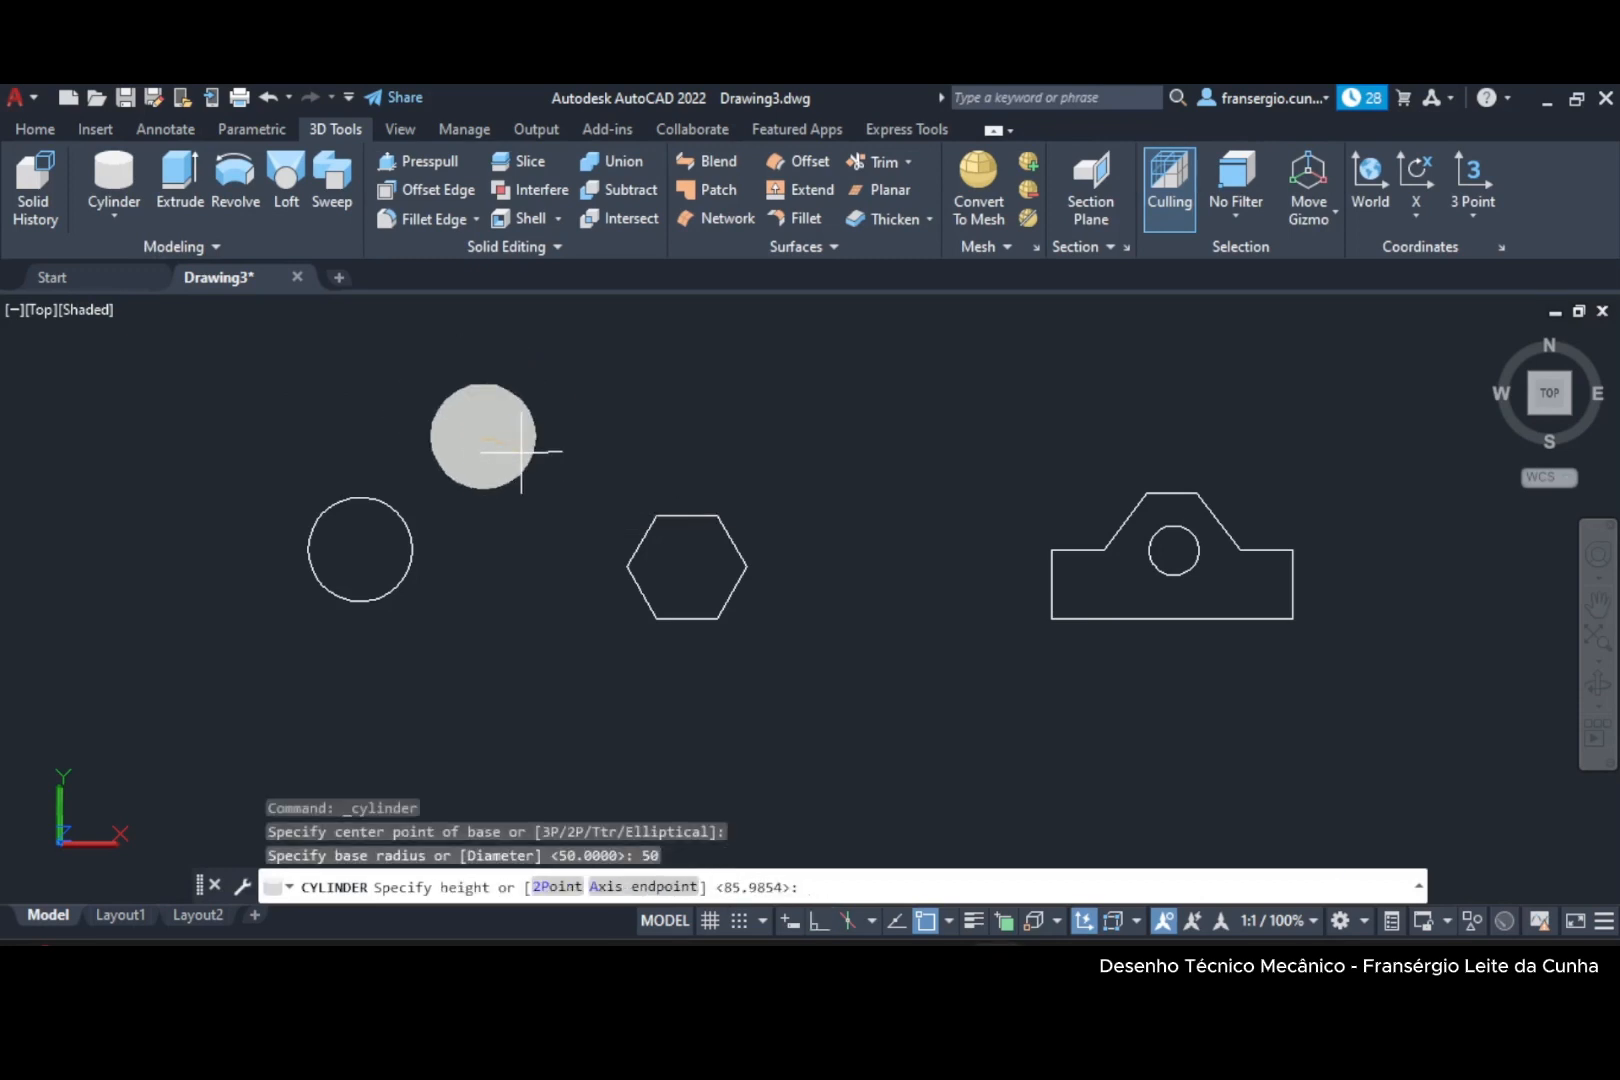
type("100")
key("Return")
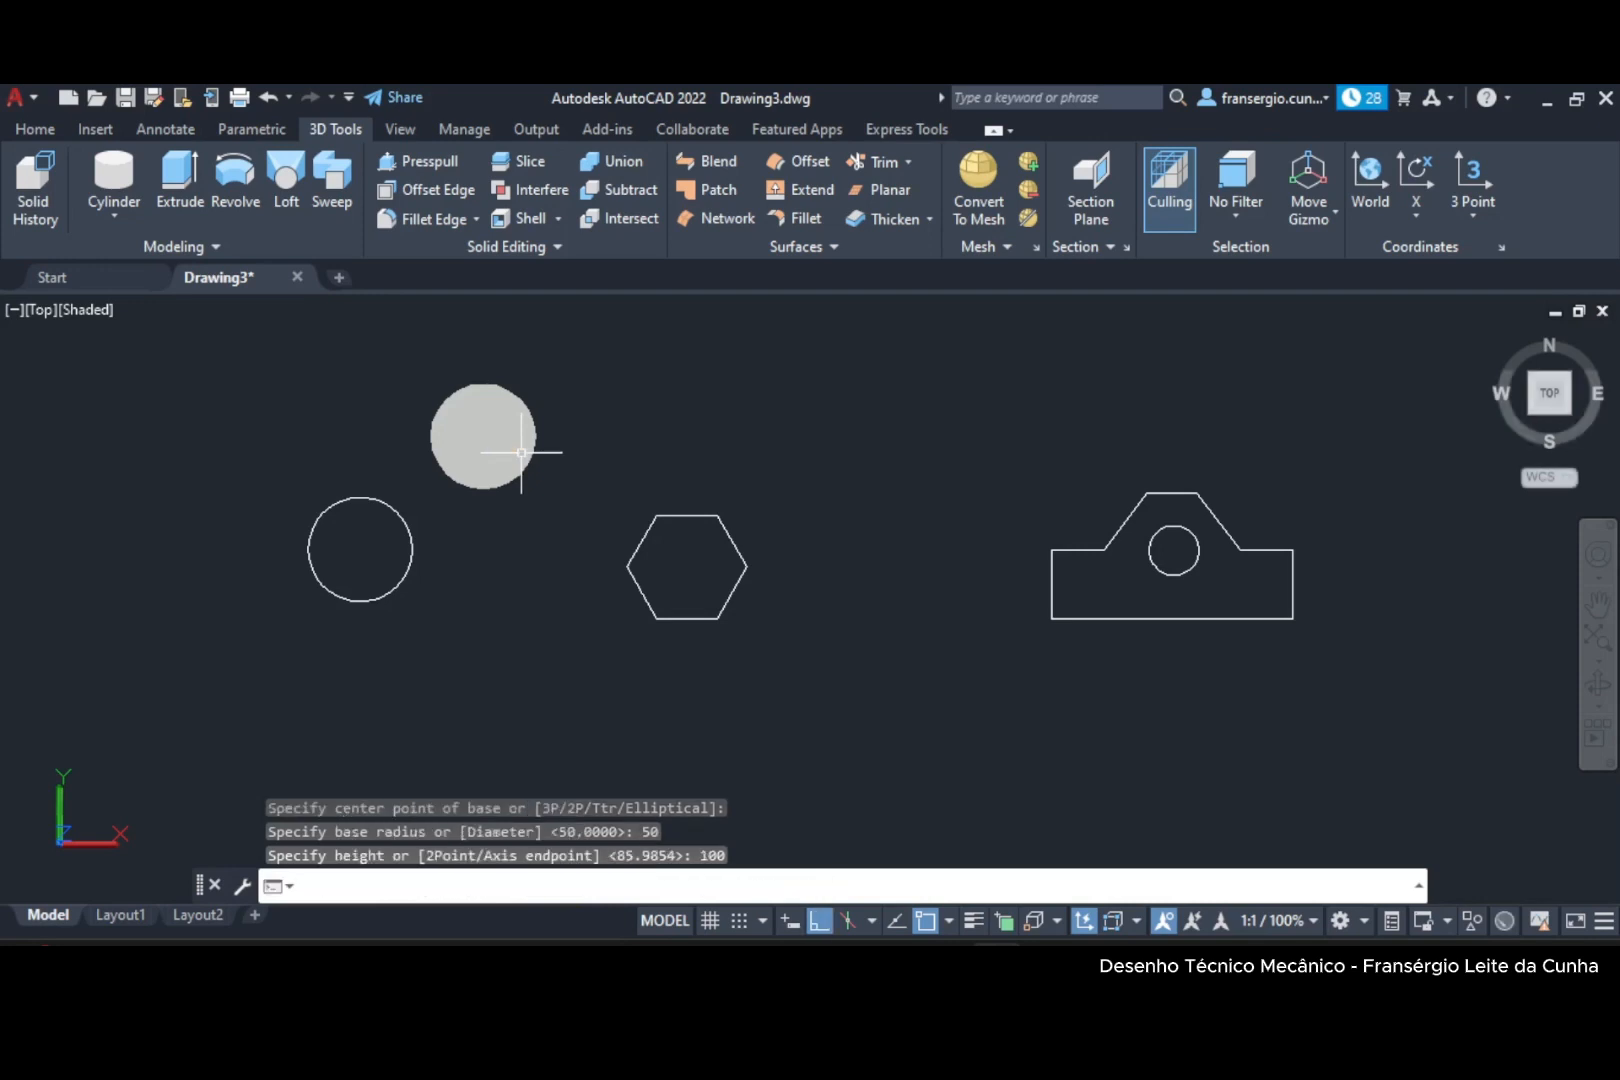
Examine the cylinder in the south-east isometric view and look over the available solid primitives.
left_click(1567, 410)
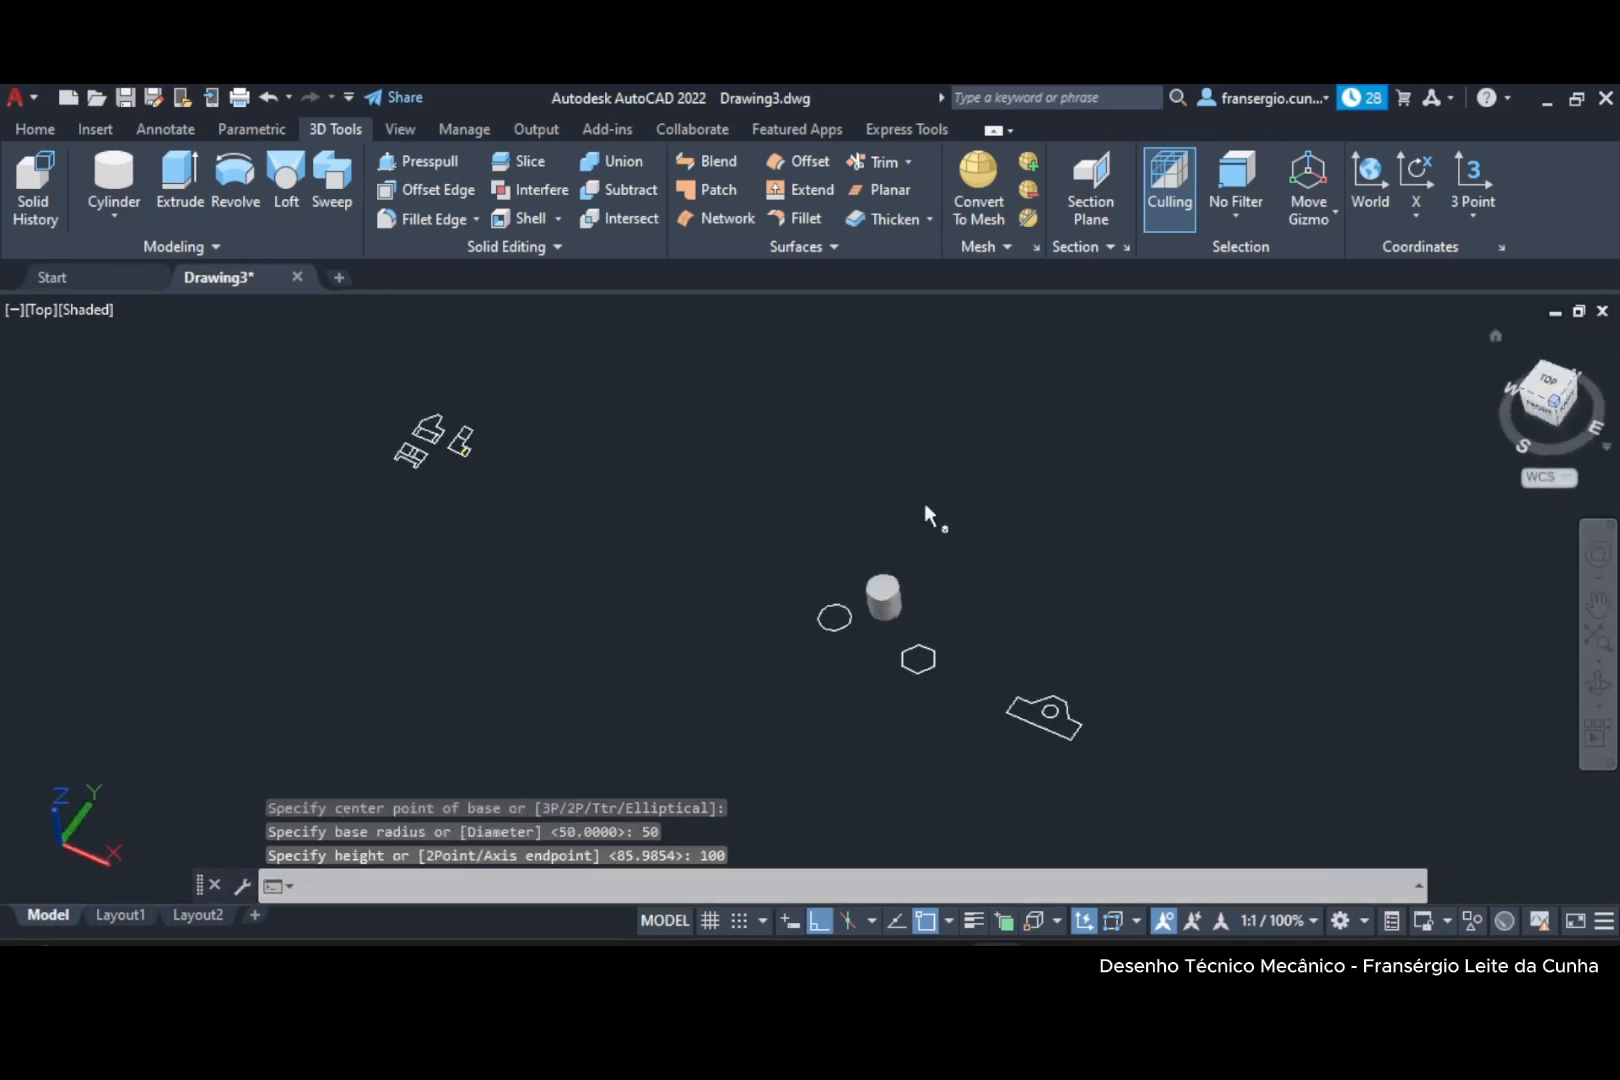
middle_click_drag(477, 457, 832, 676)
scroll(657, 556, "up", 4)
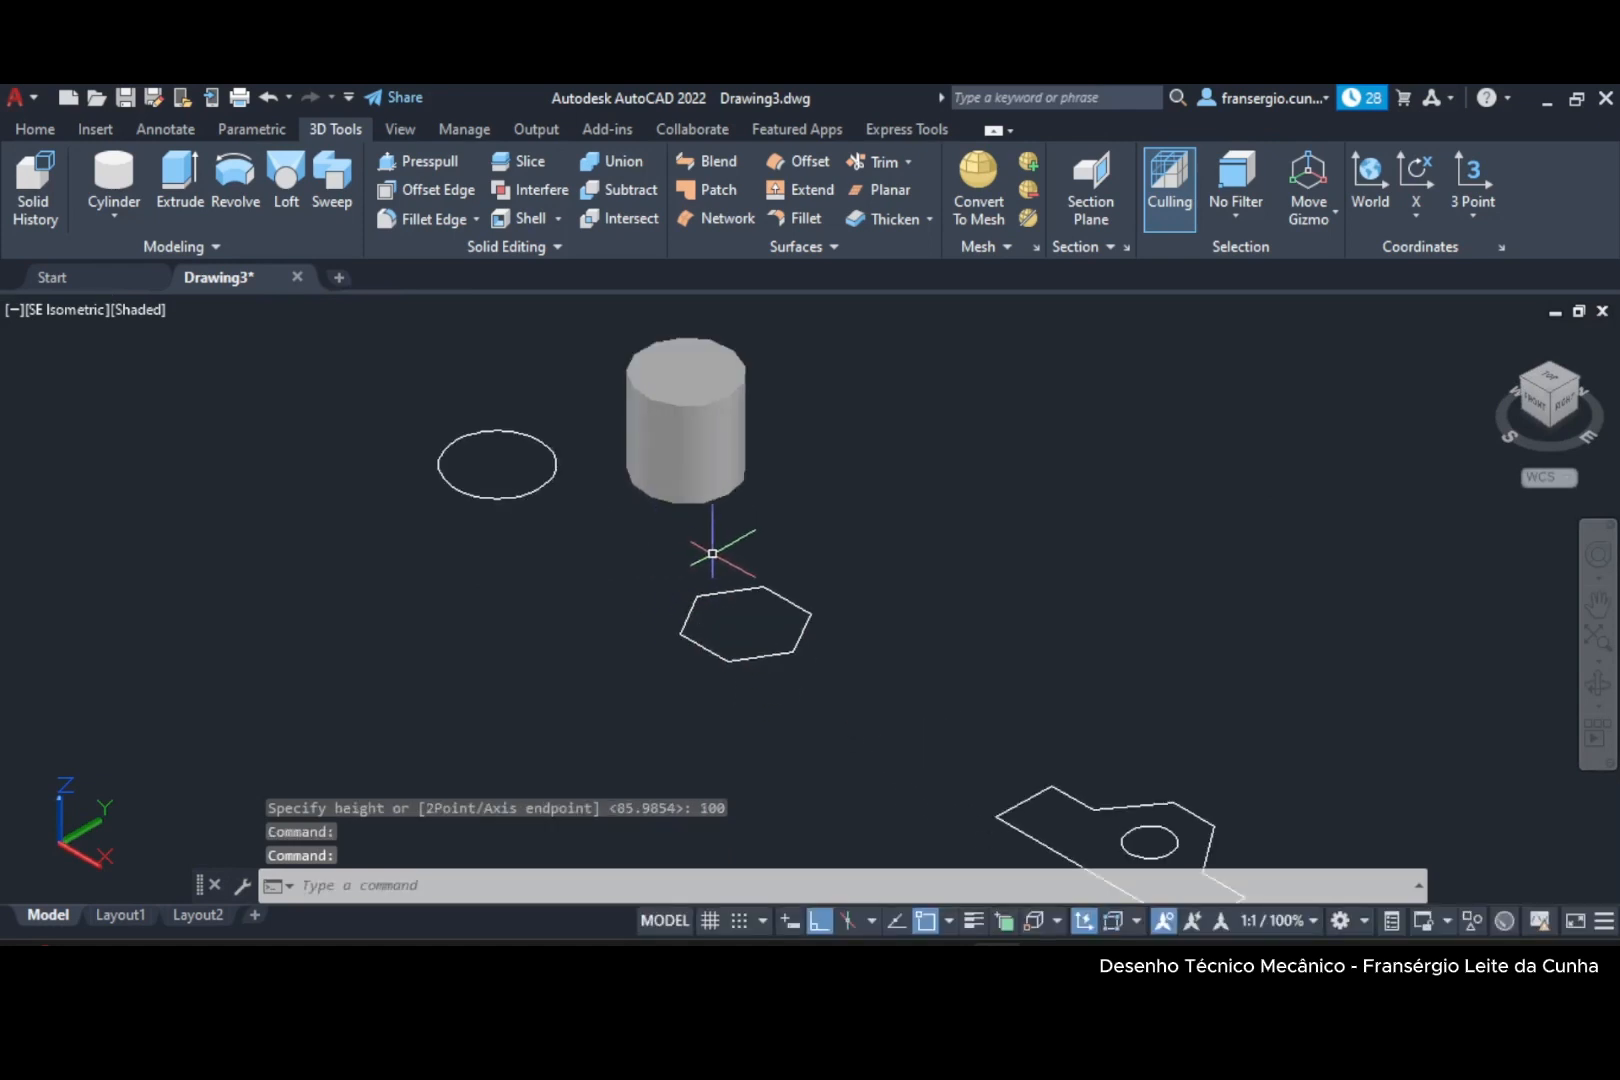
scroll(712, 558, "down", 2)
middle_click_drag(628, 520, 547, 512)
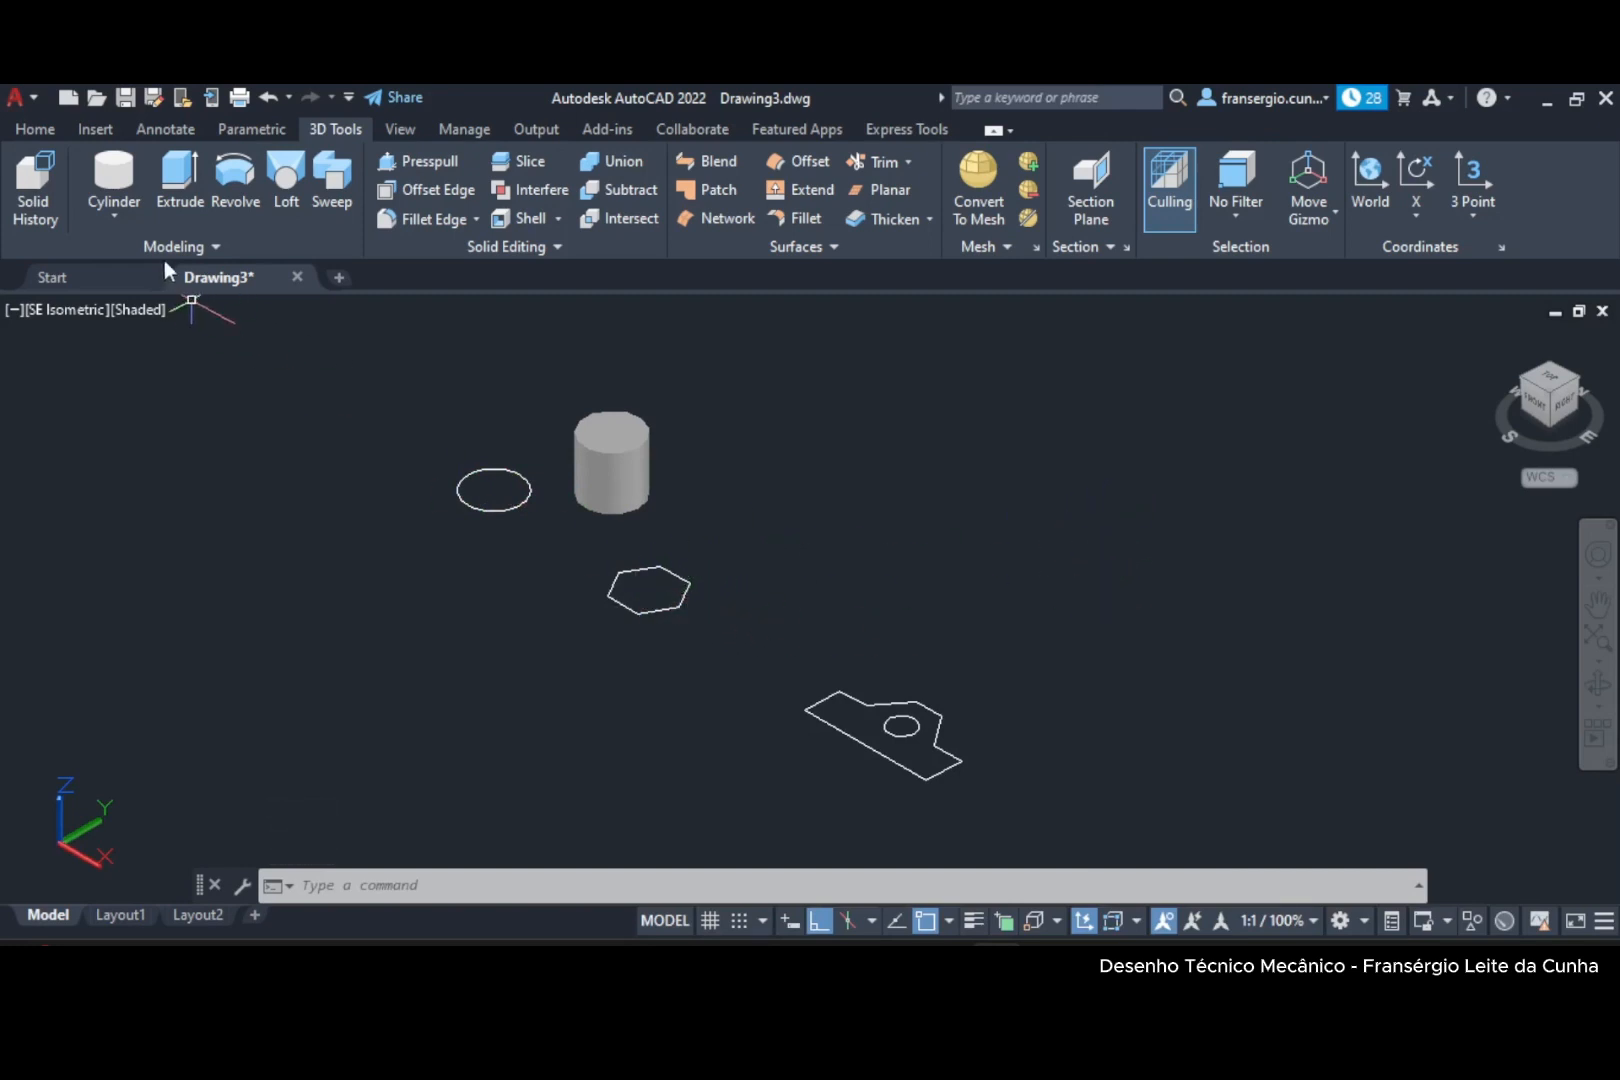
left_click(114, 219)
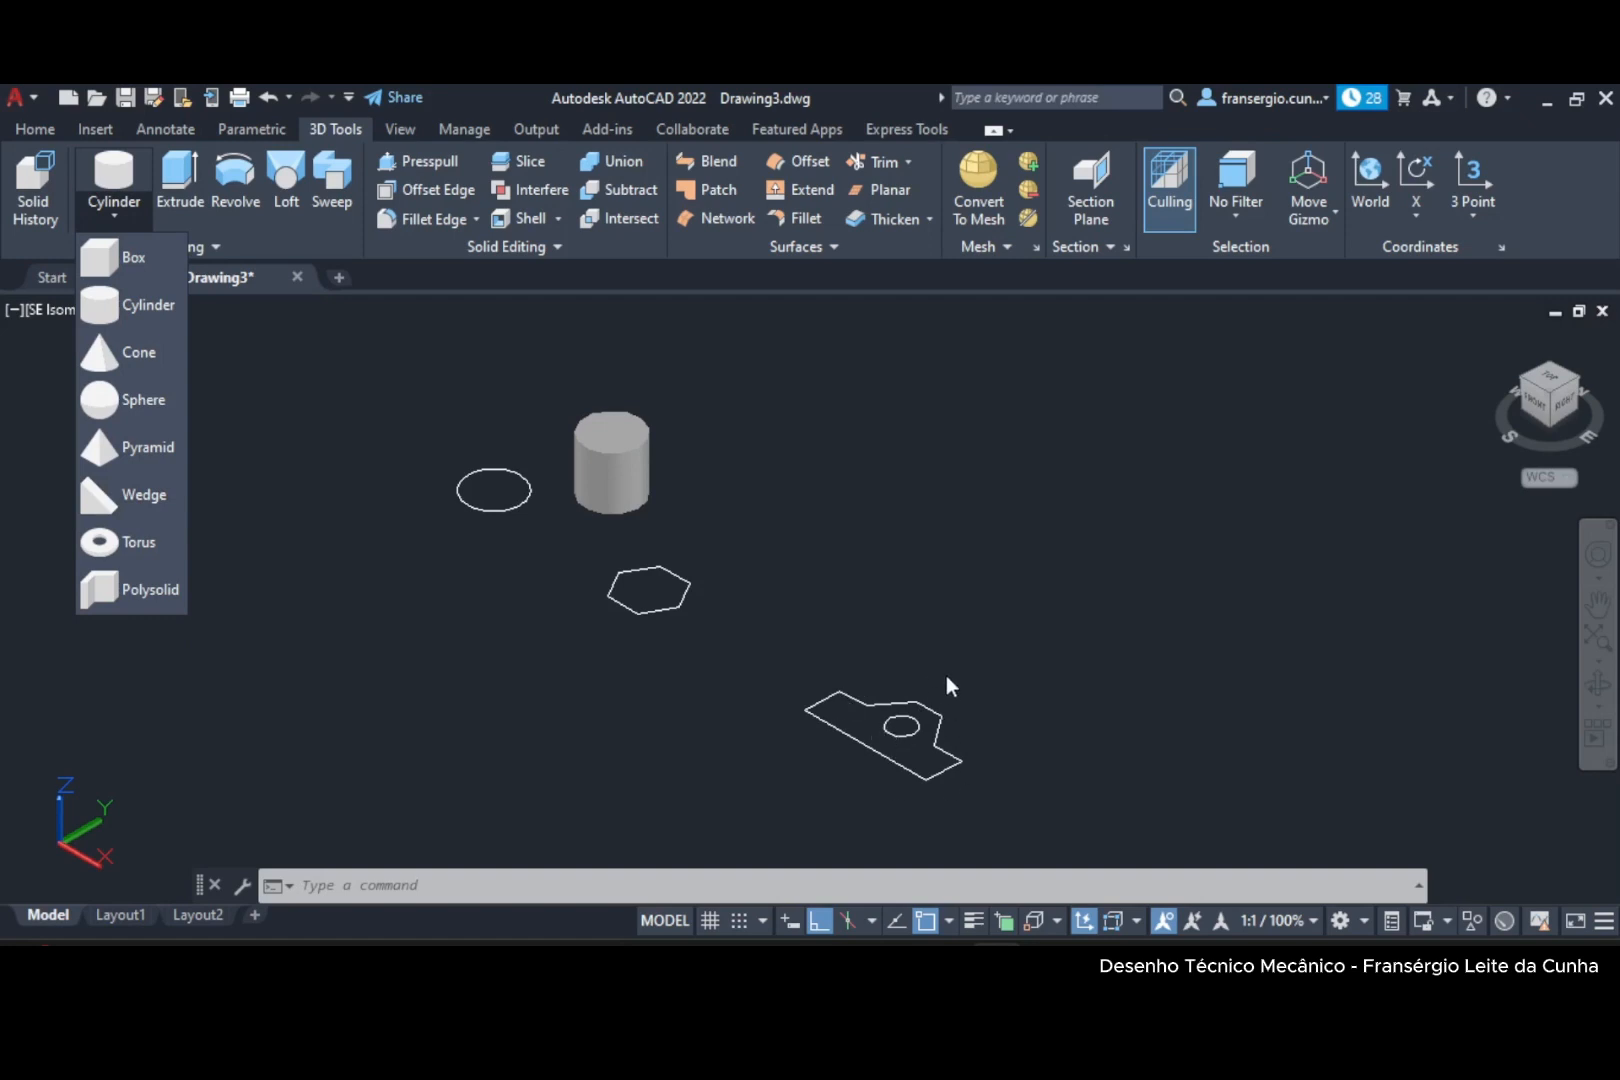
left_click(303, 405)
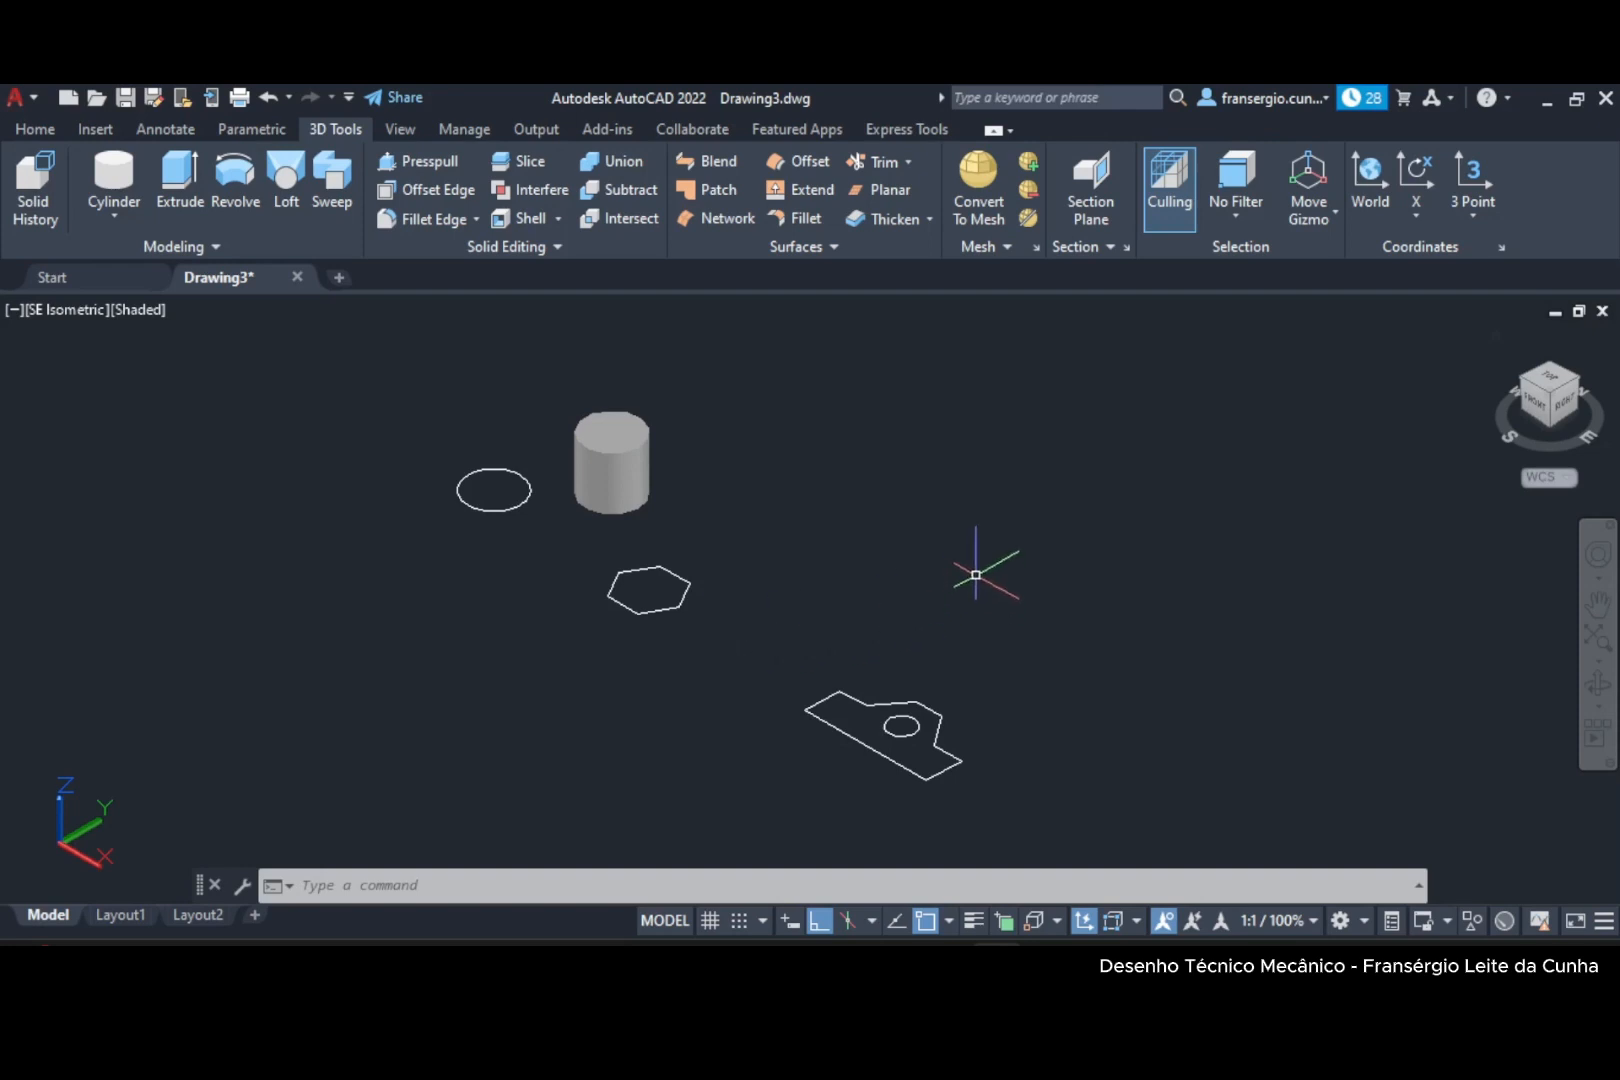
Return to the top view oriented north and delete the solid cylinder.
left_click(1553, 385)
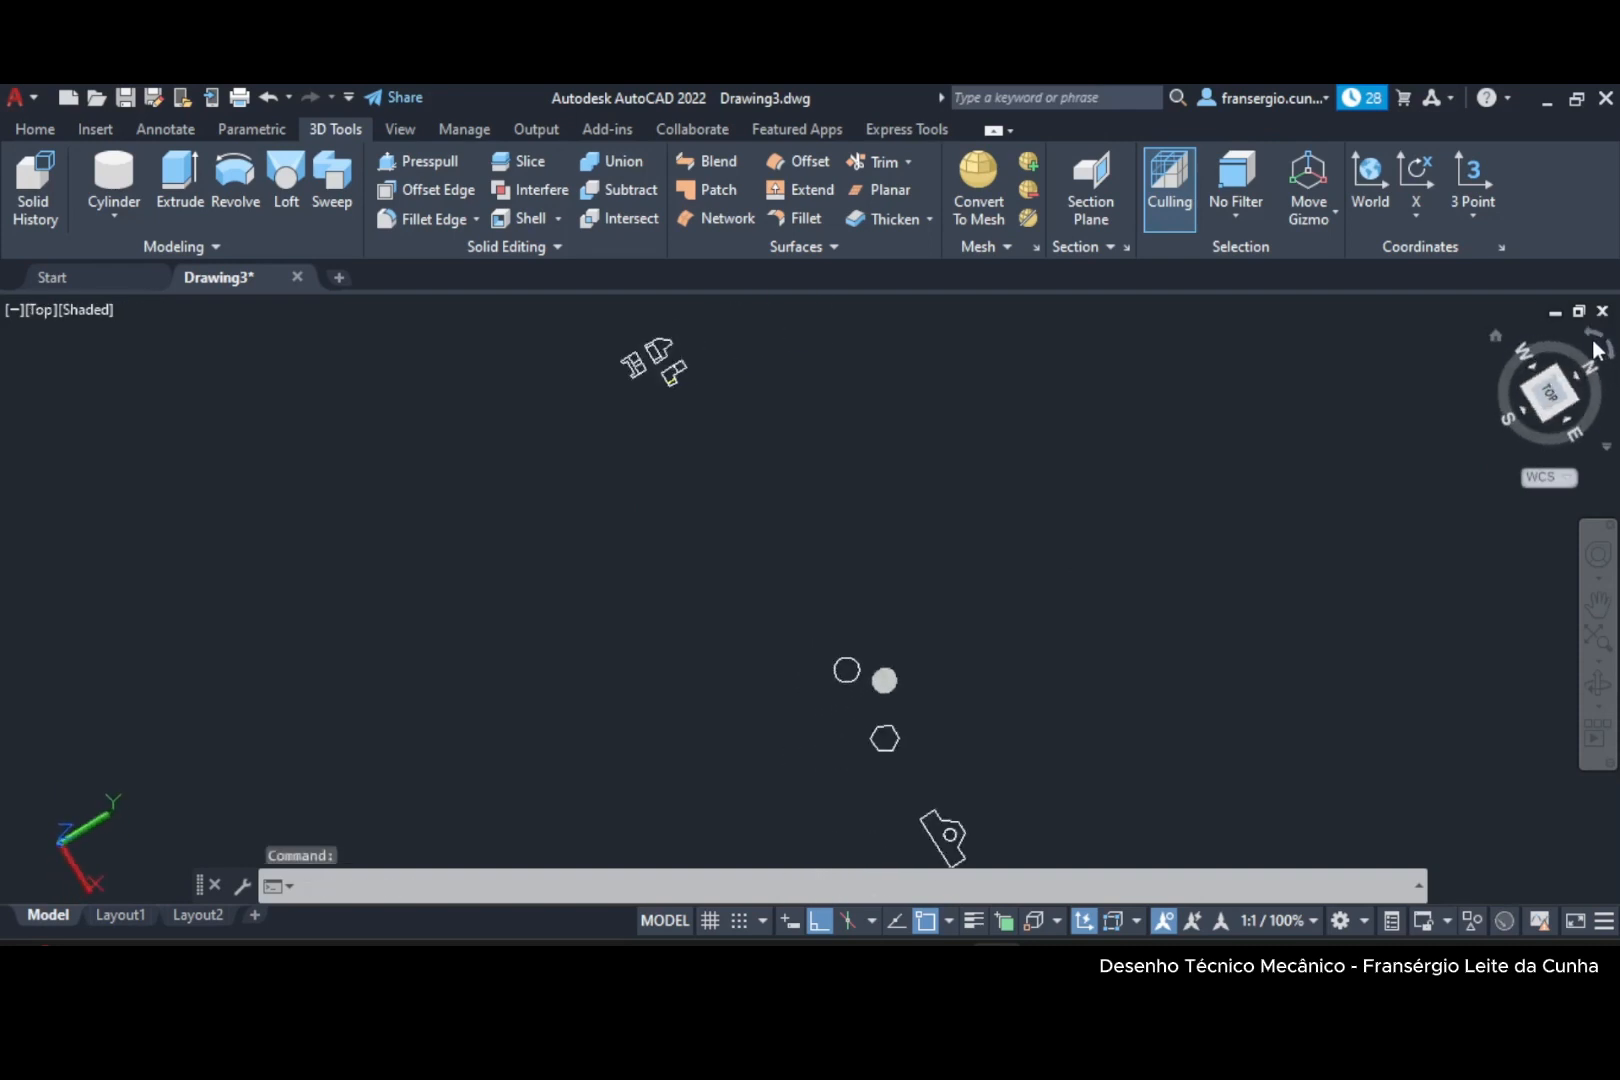
middle_click_drag(976, 650, 922, 297)
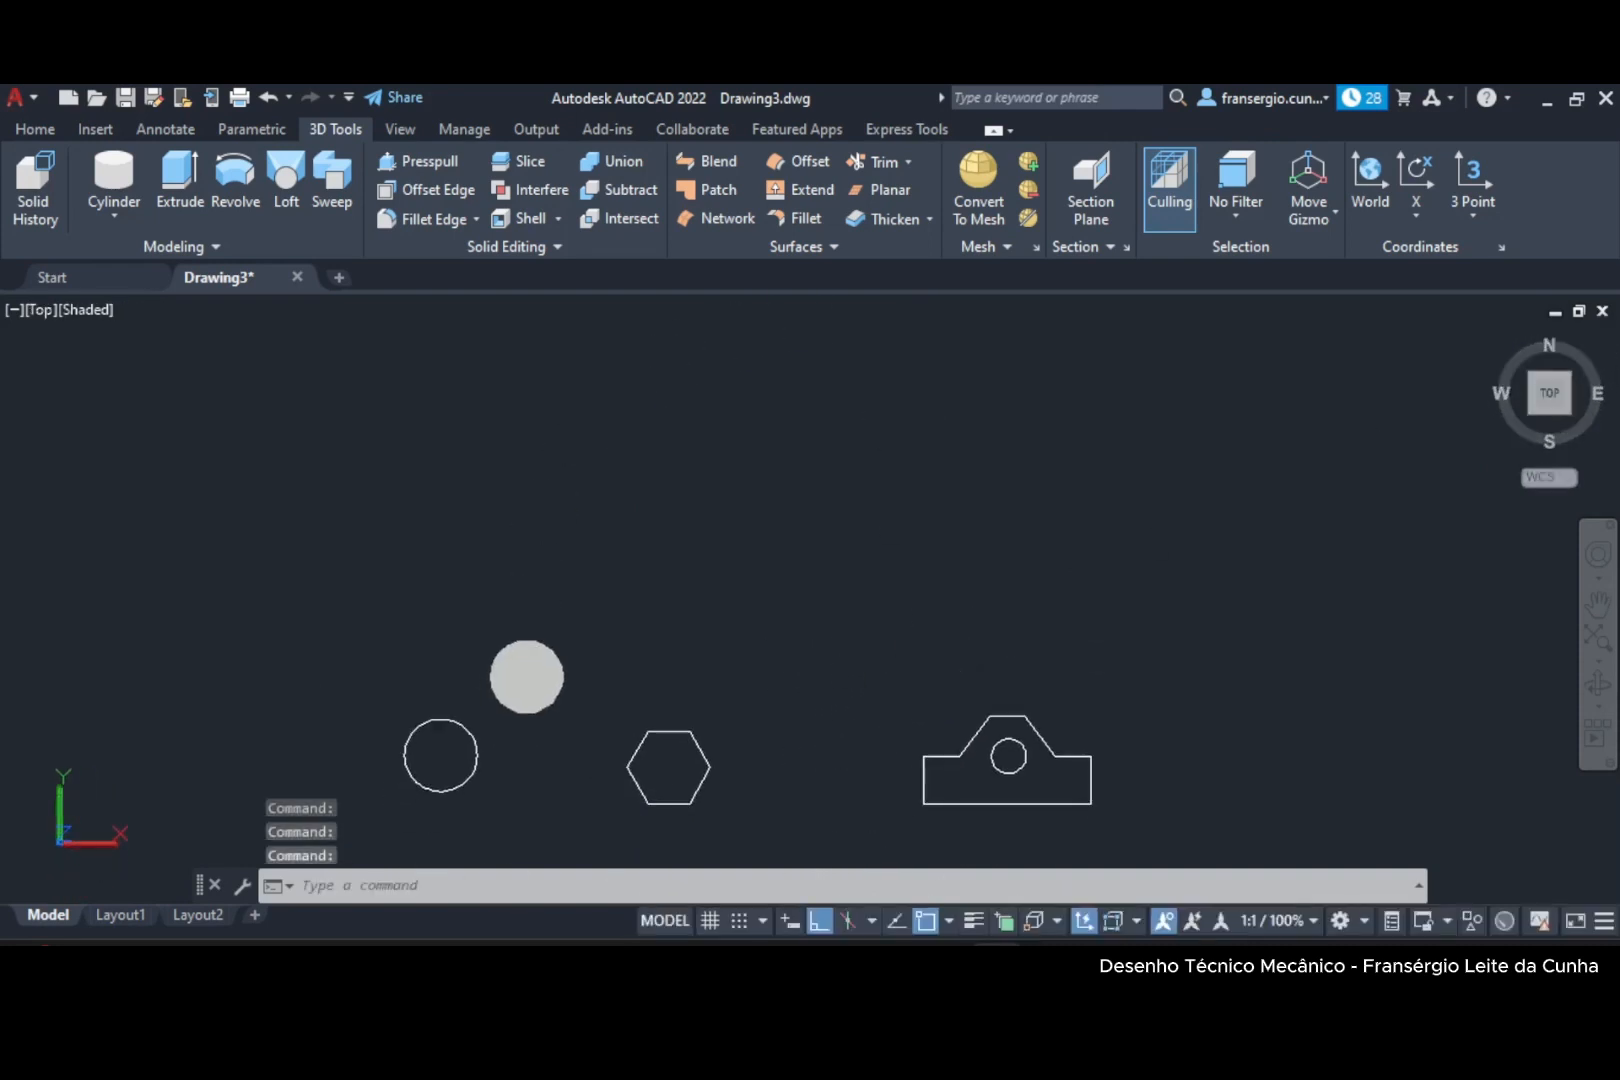
middle_click_drag(609, 803, 617, 593)
scroll(661, 562, "up", 2)
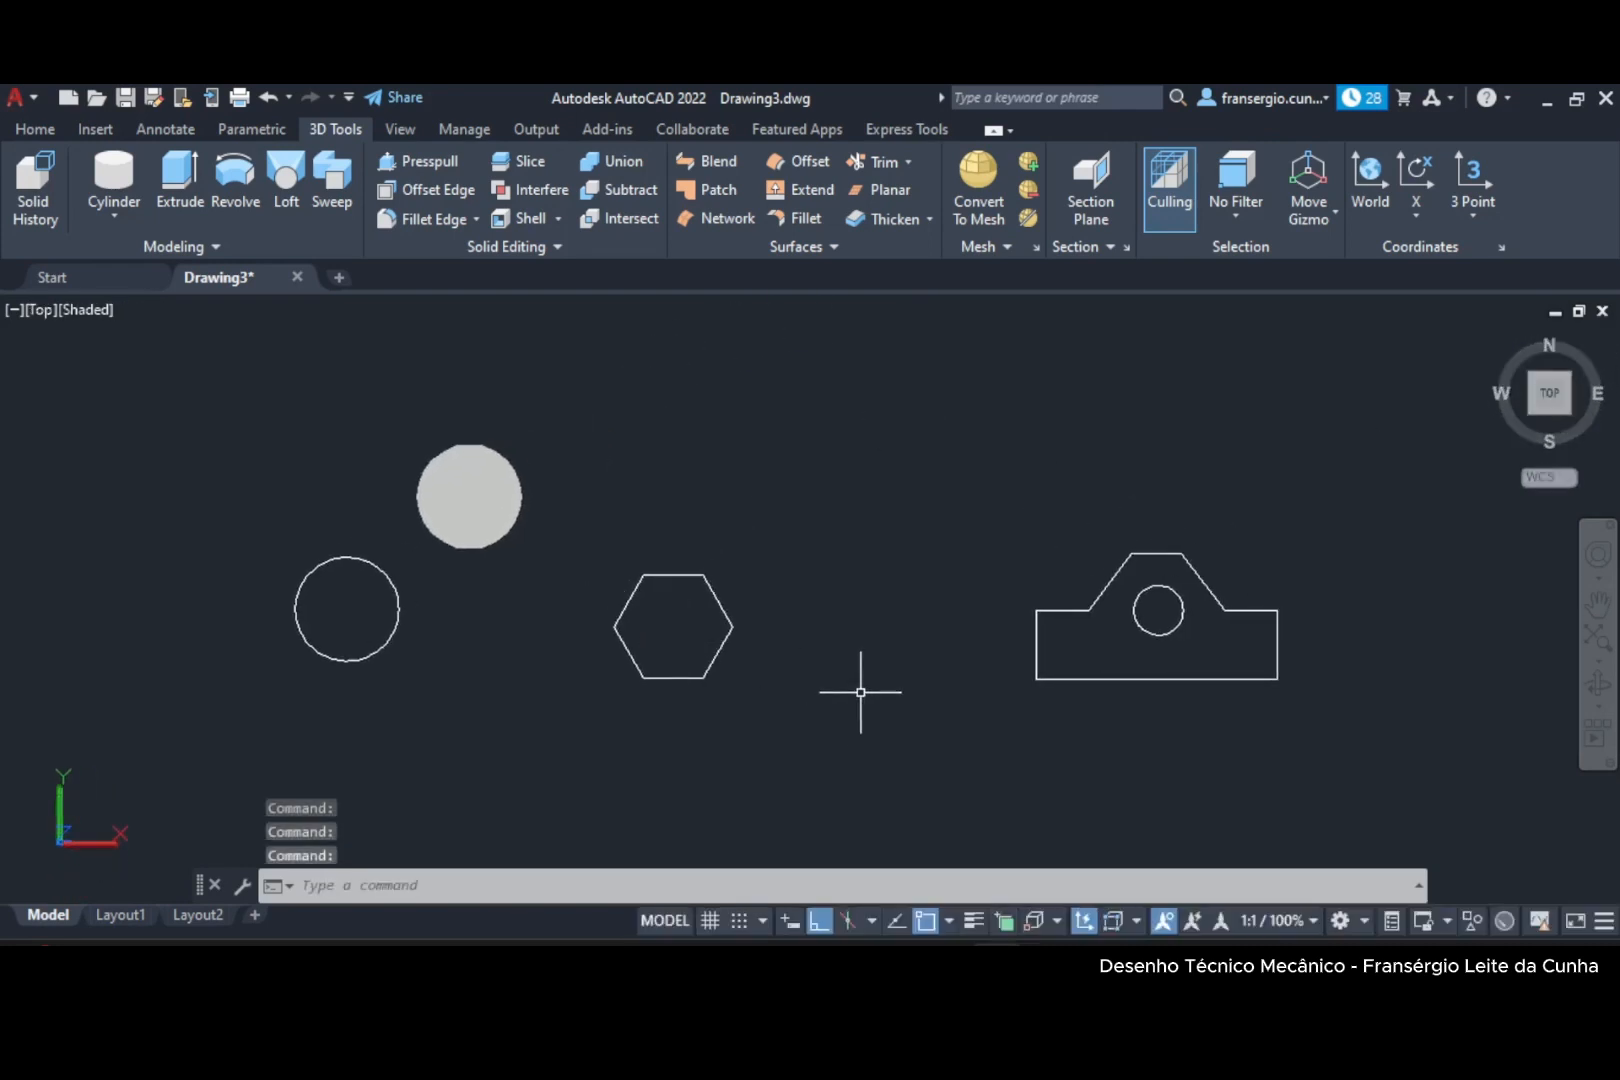
left_click(554, 561)
left_click(426, 411)
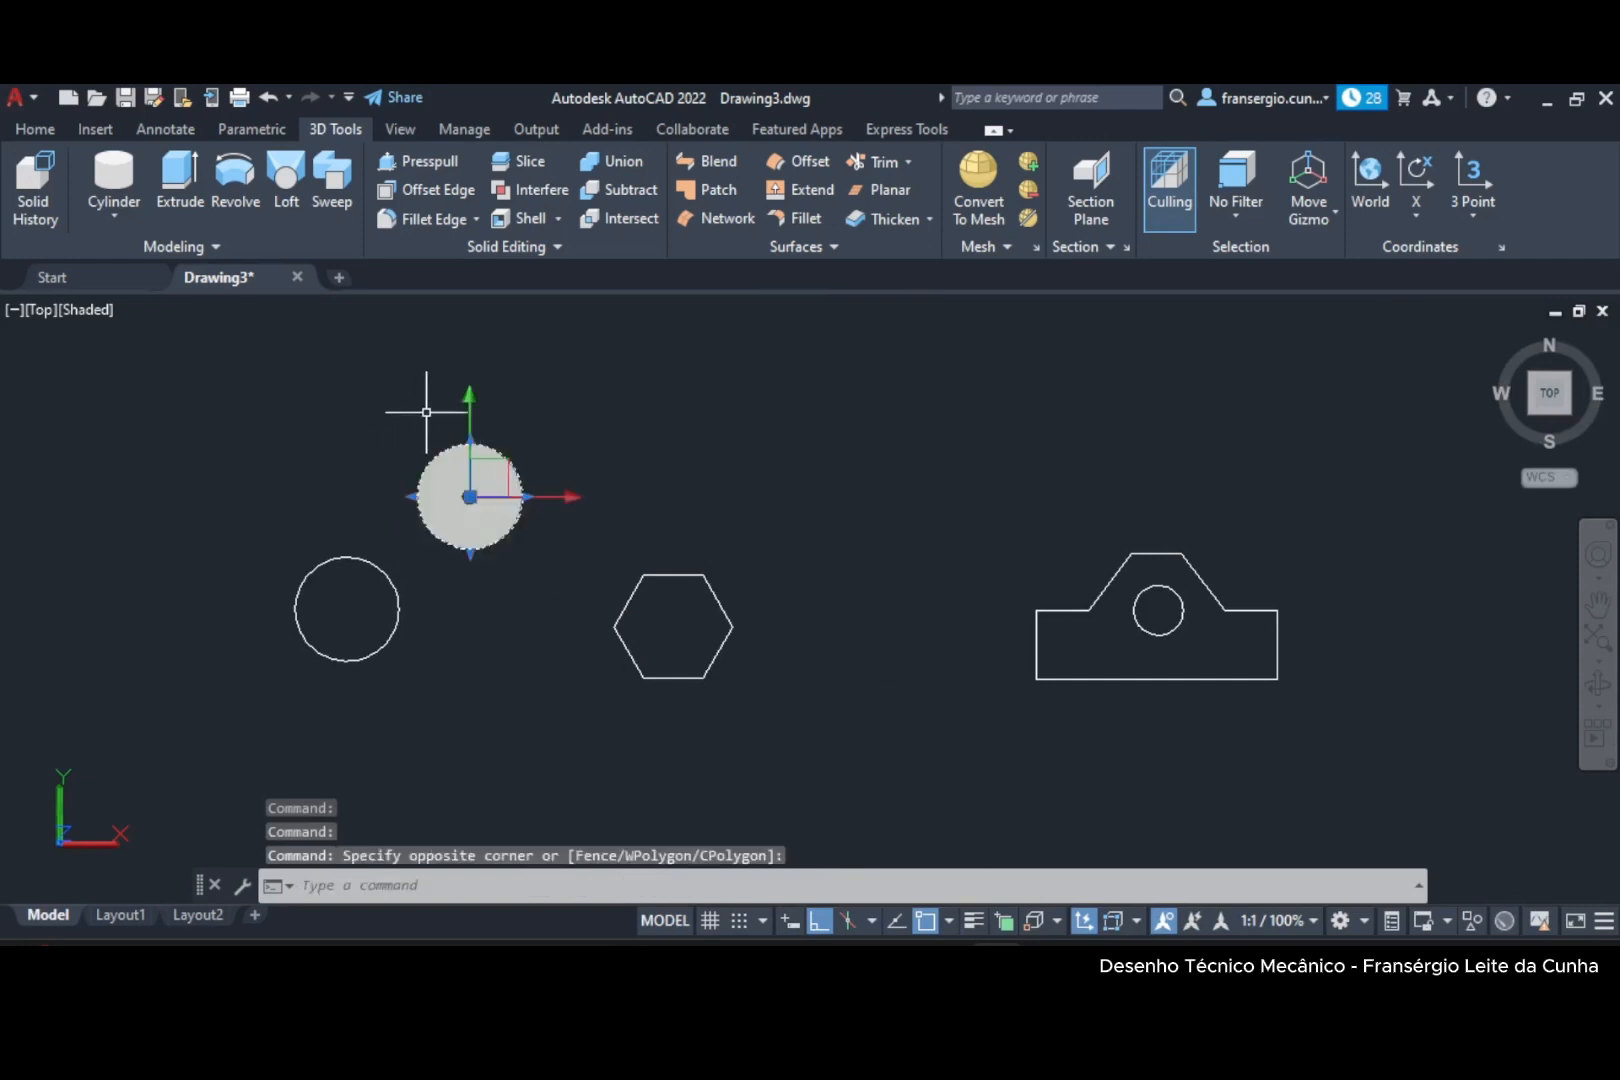
key("Delete")
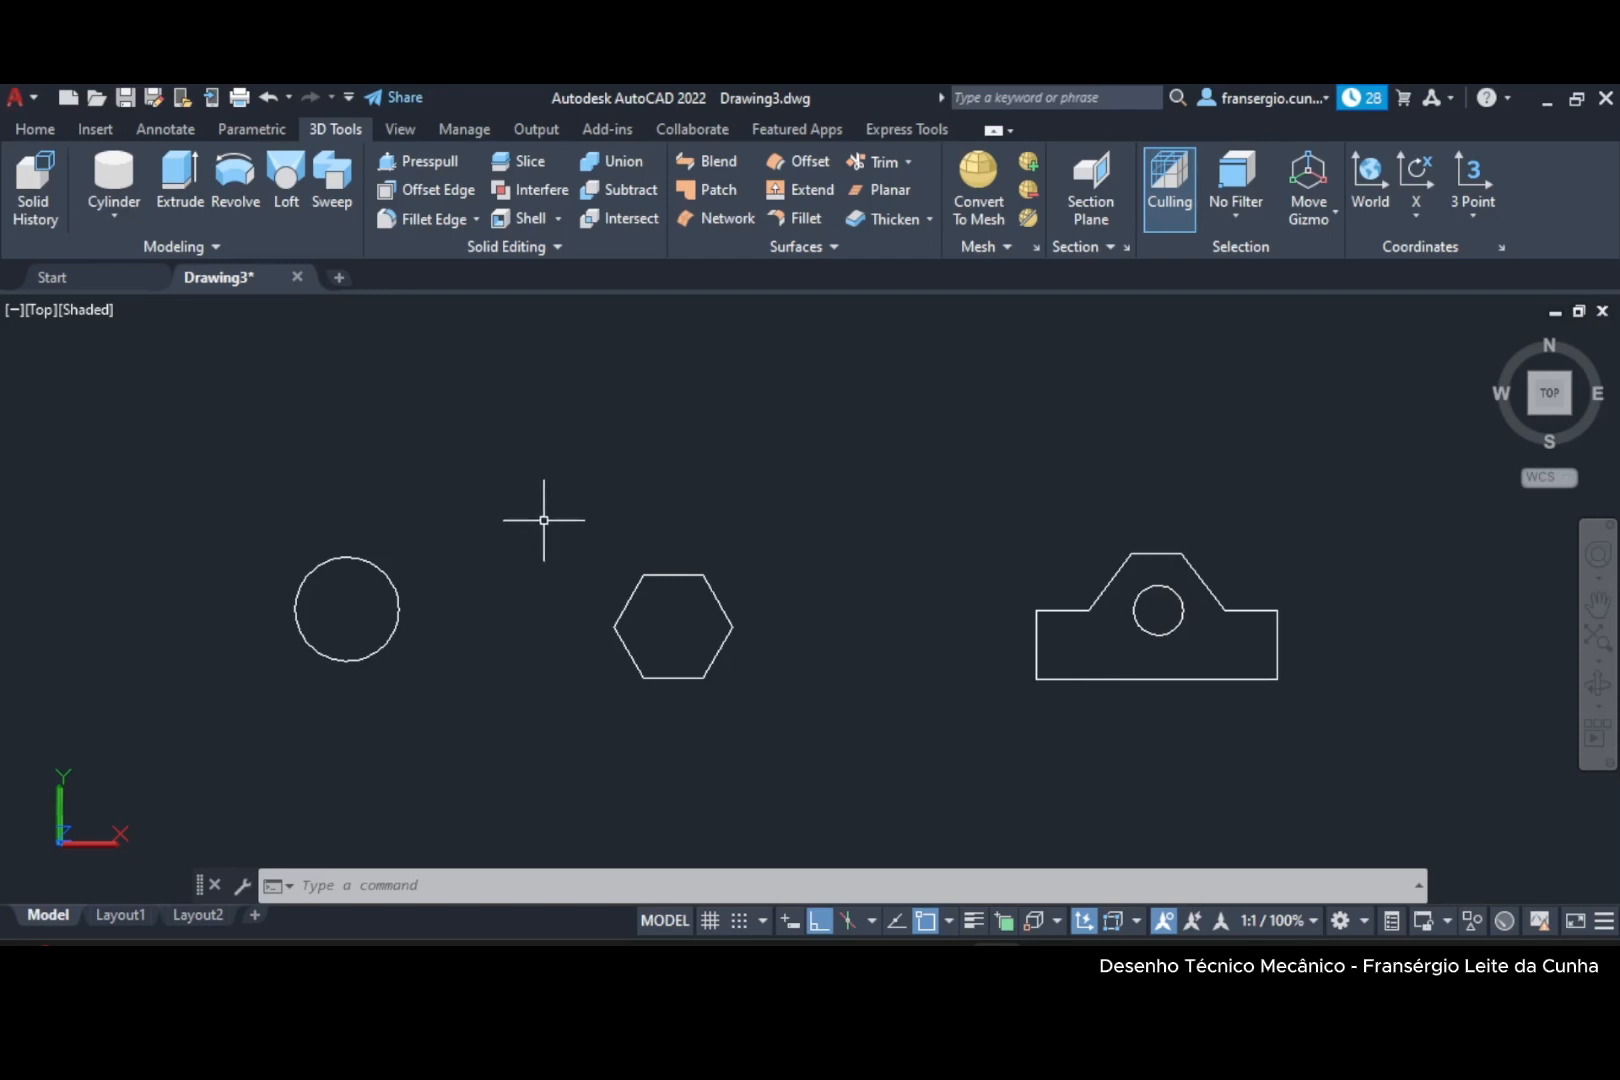
Convert the standalone circle into a region.
left_click(38, 129)
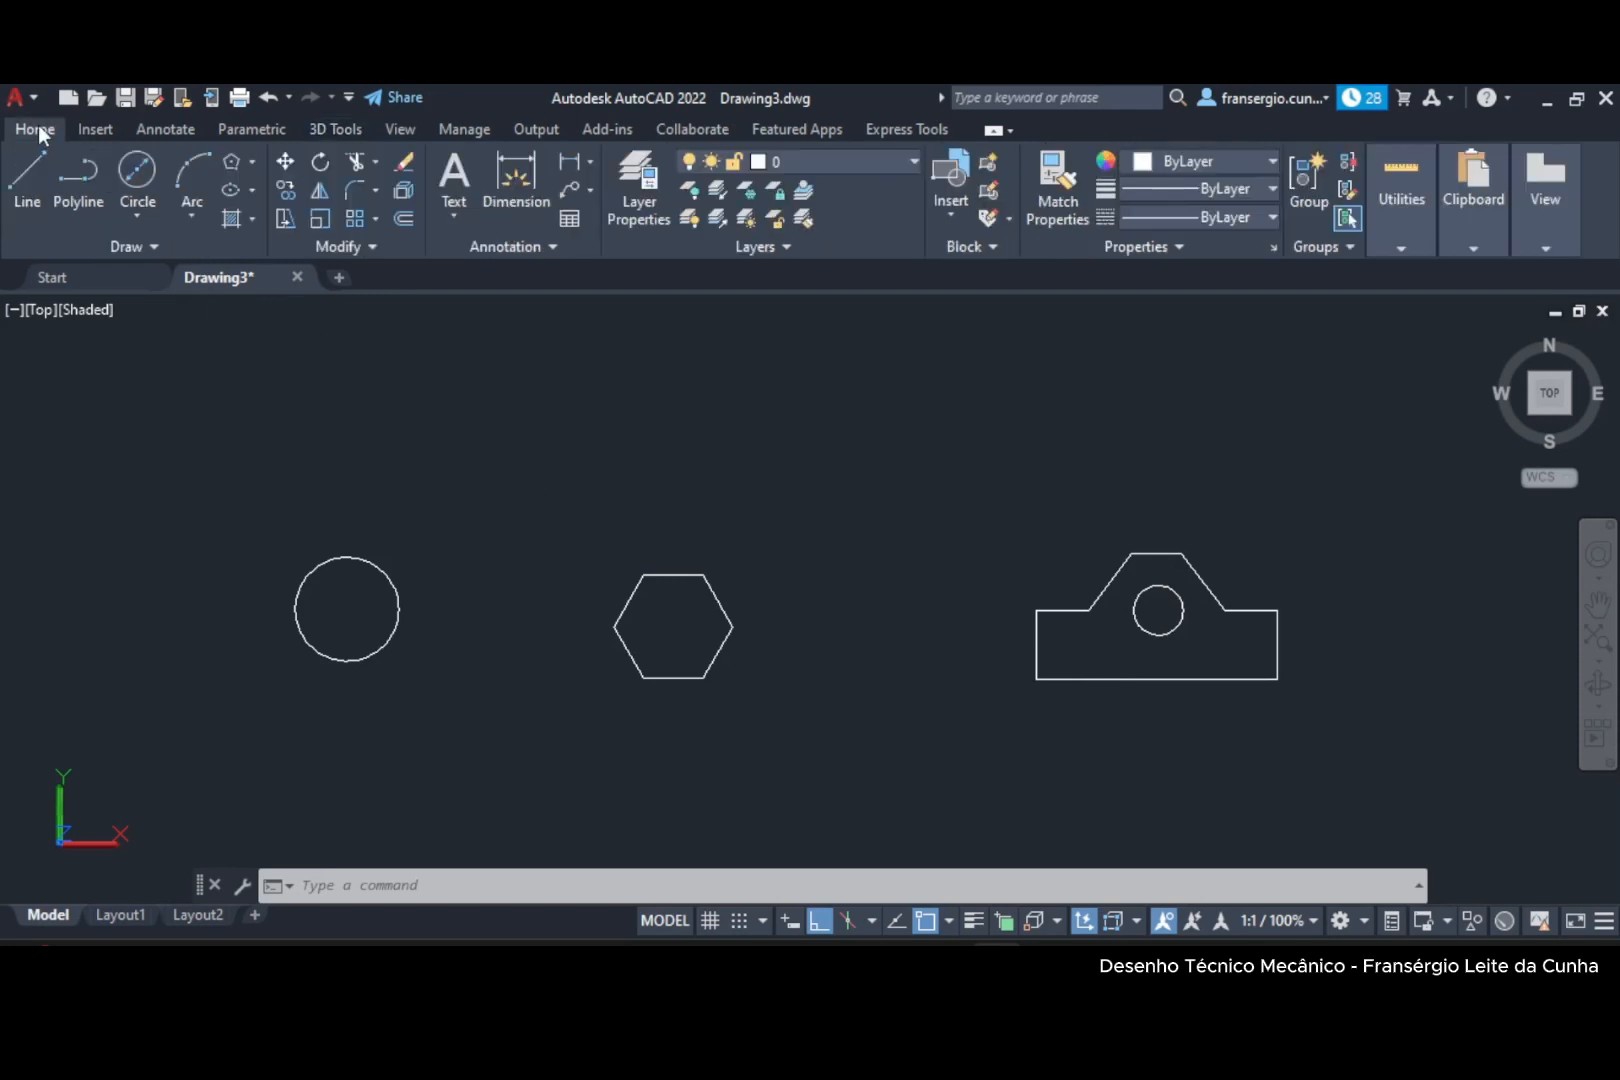
left_click(159, 252)
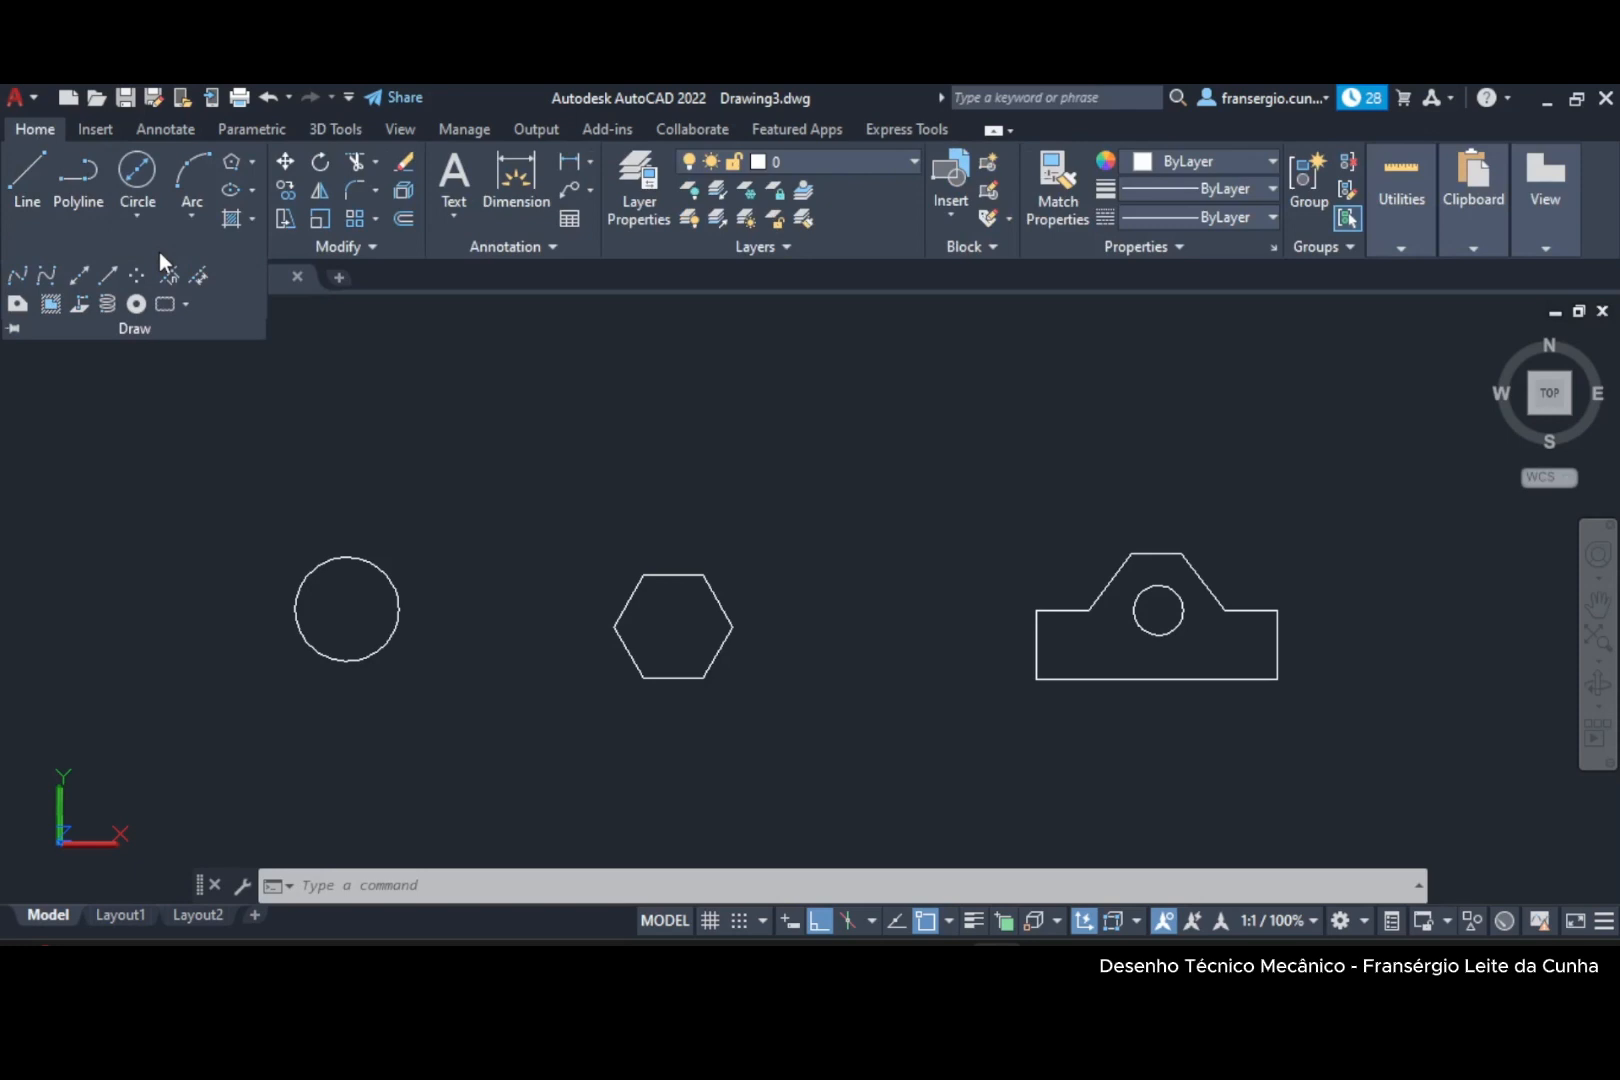
left_click(18, 305)
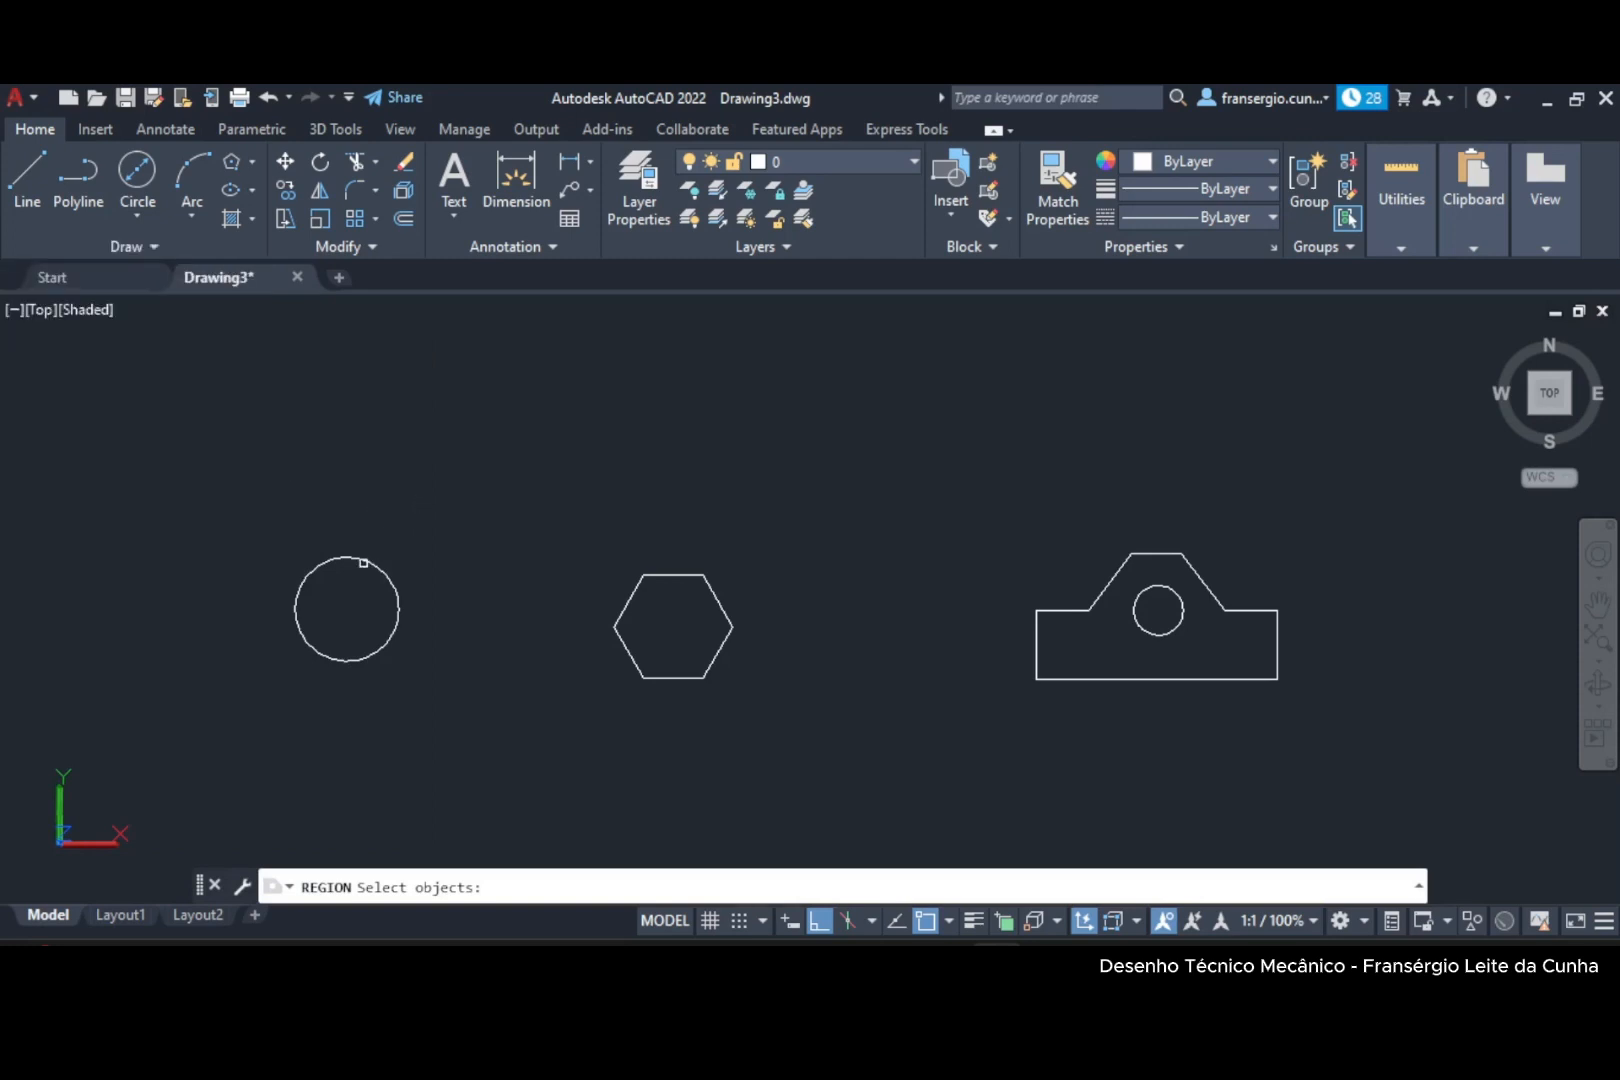
left_click(365, 557)
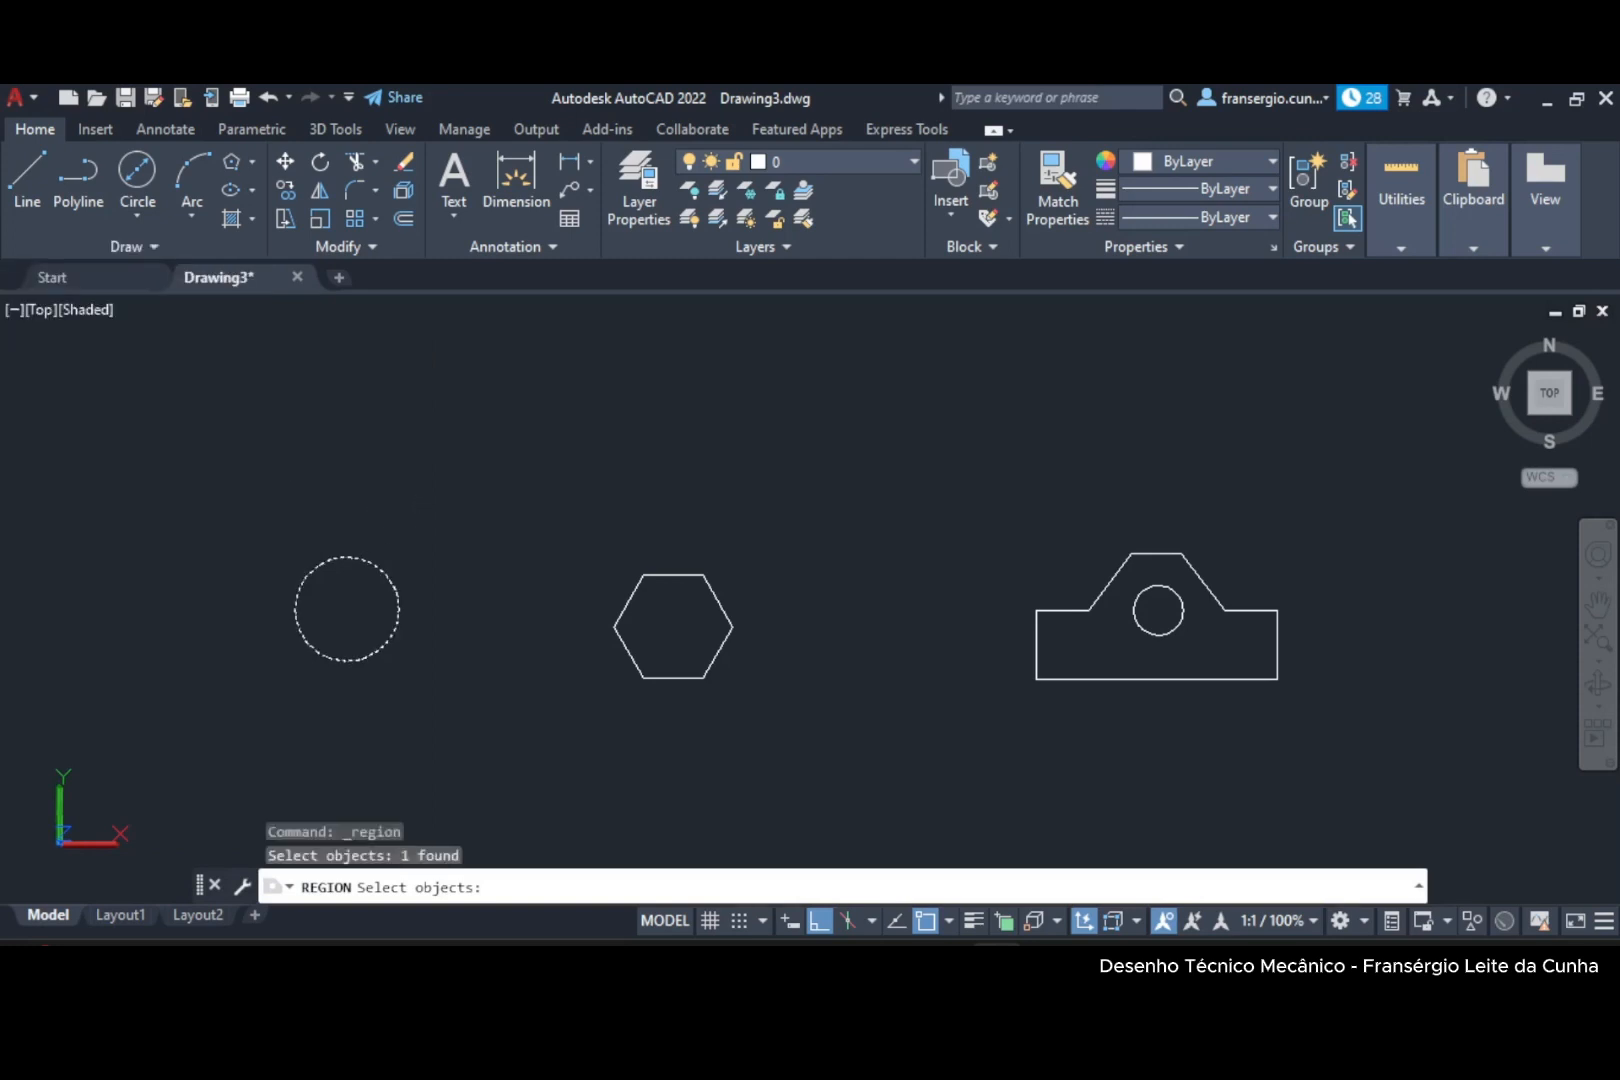
key("Return")
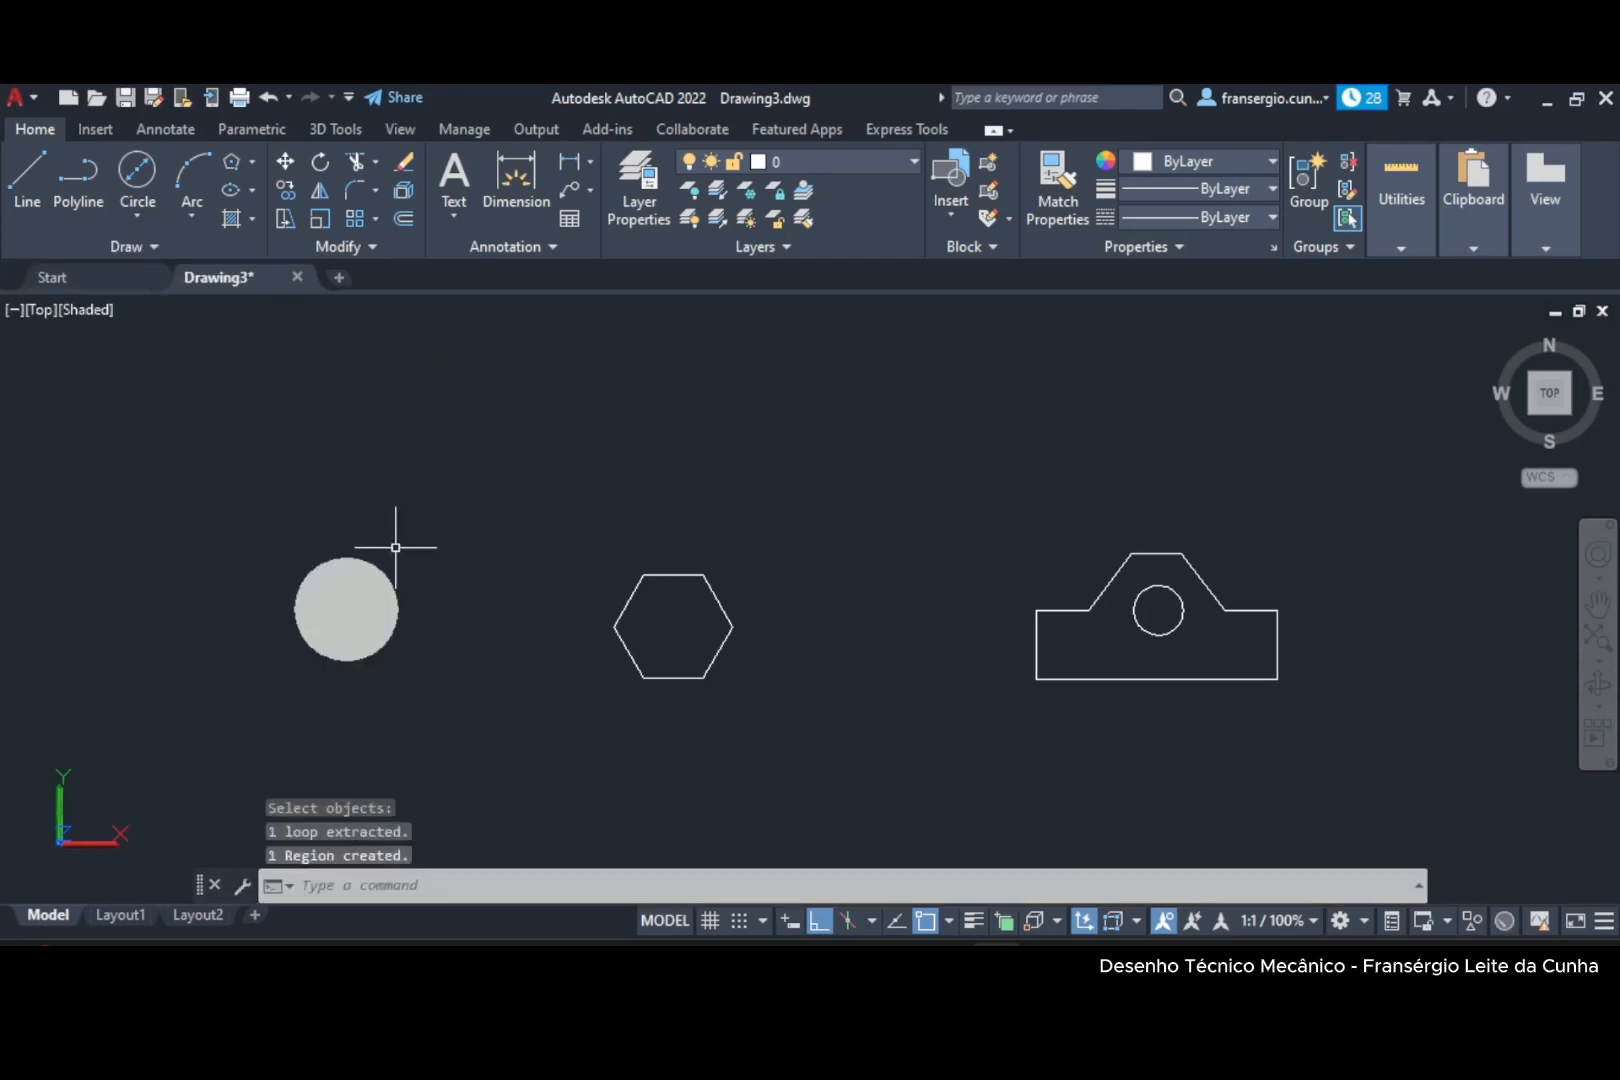
Compare the circle region in the 2D Wireframe visual style, and return the viewport to Shaded.
left_click(89, 313)
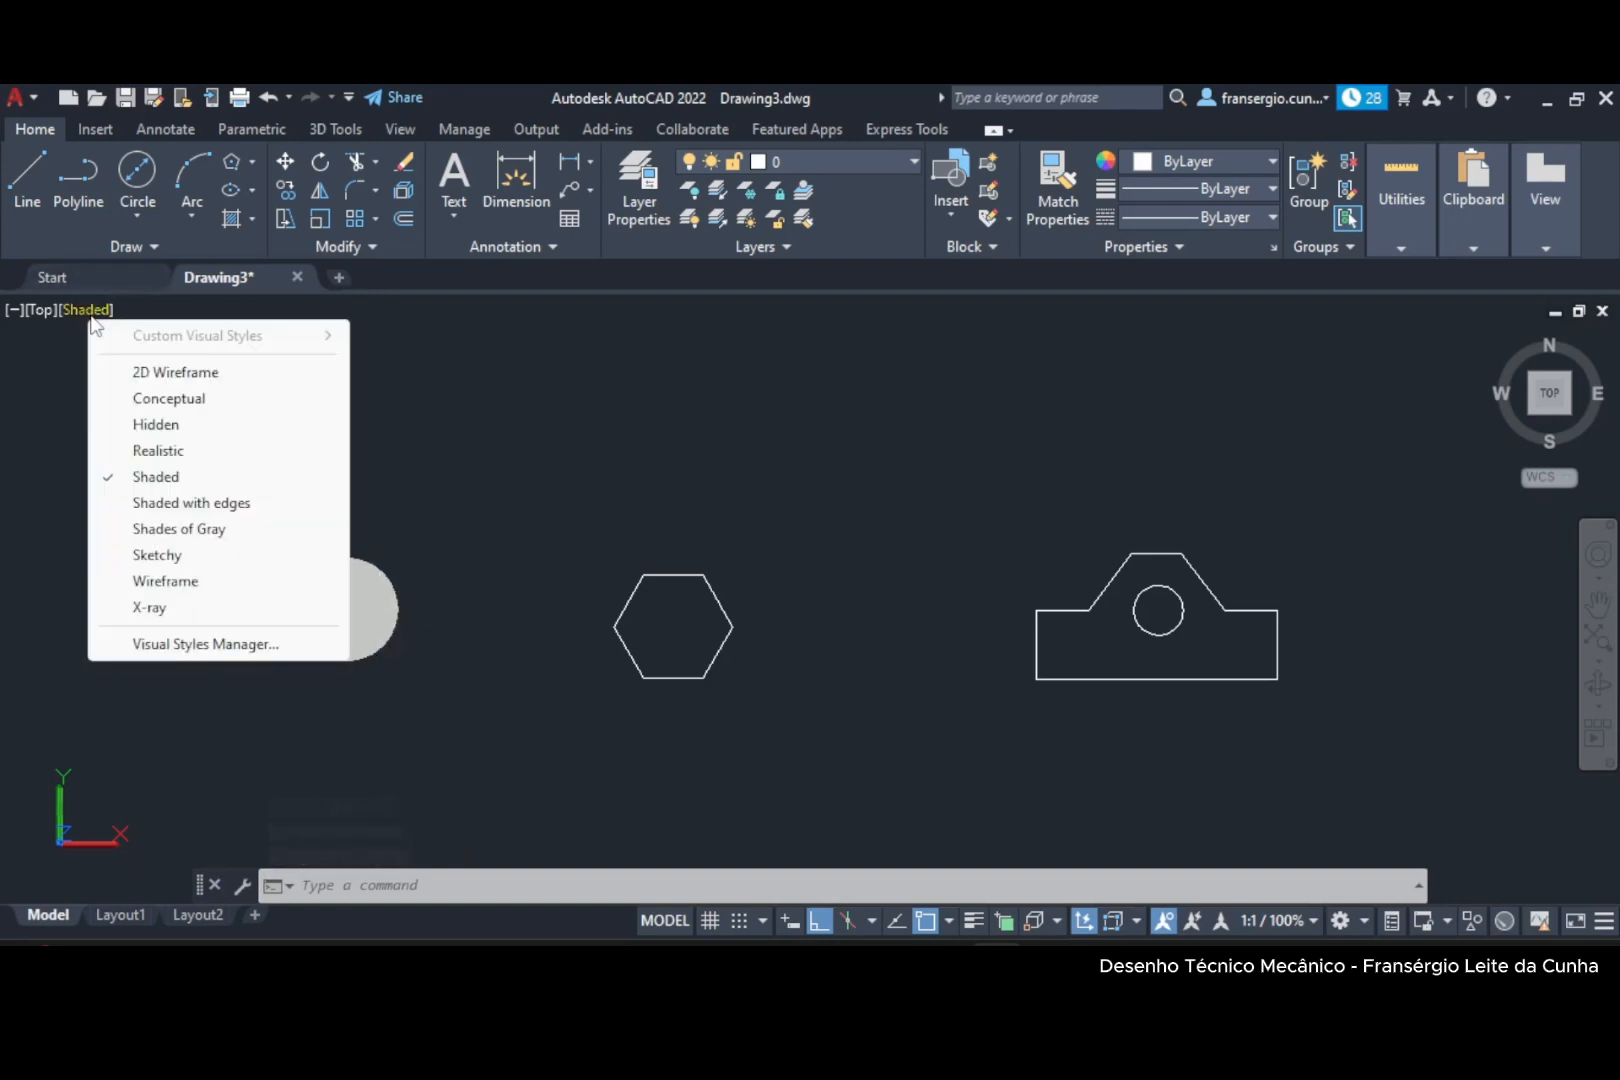
left_click(158, 374)
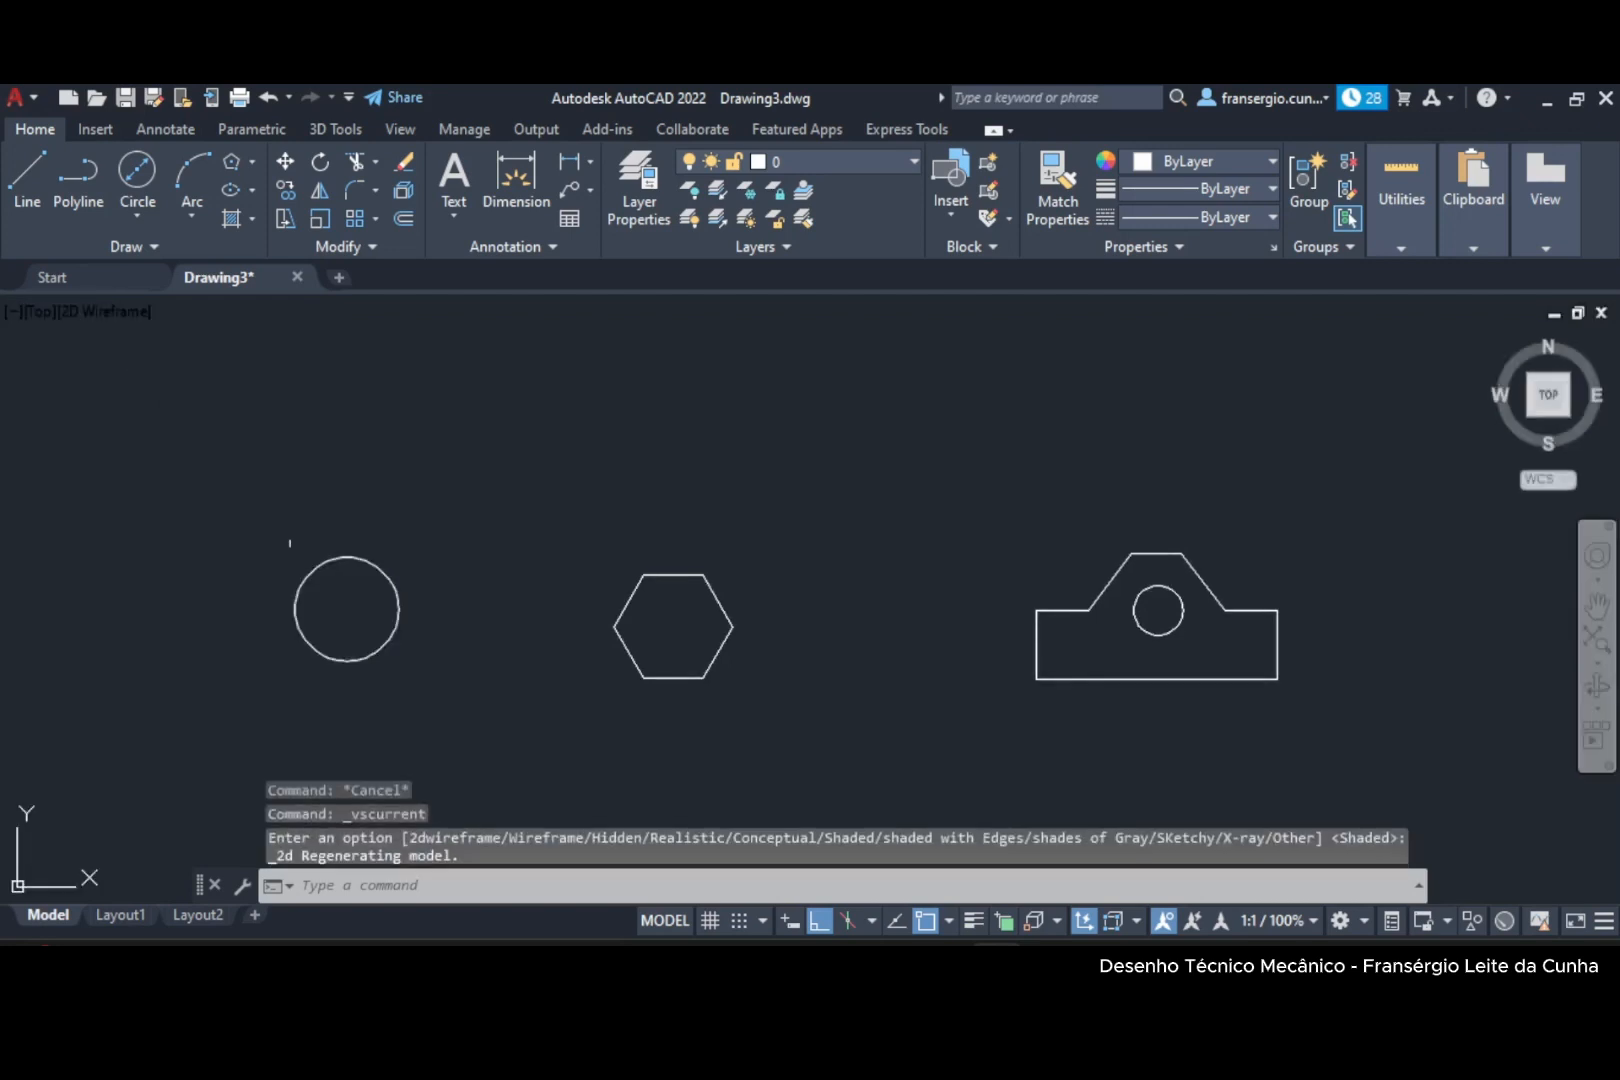
left_click(135, 313)
left_click(192, 476)
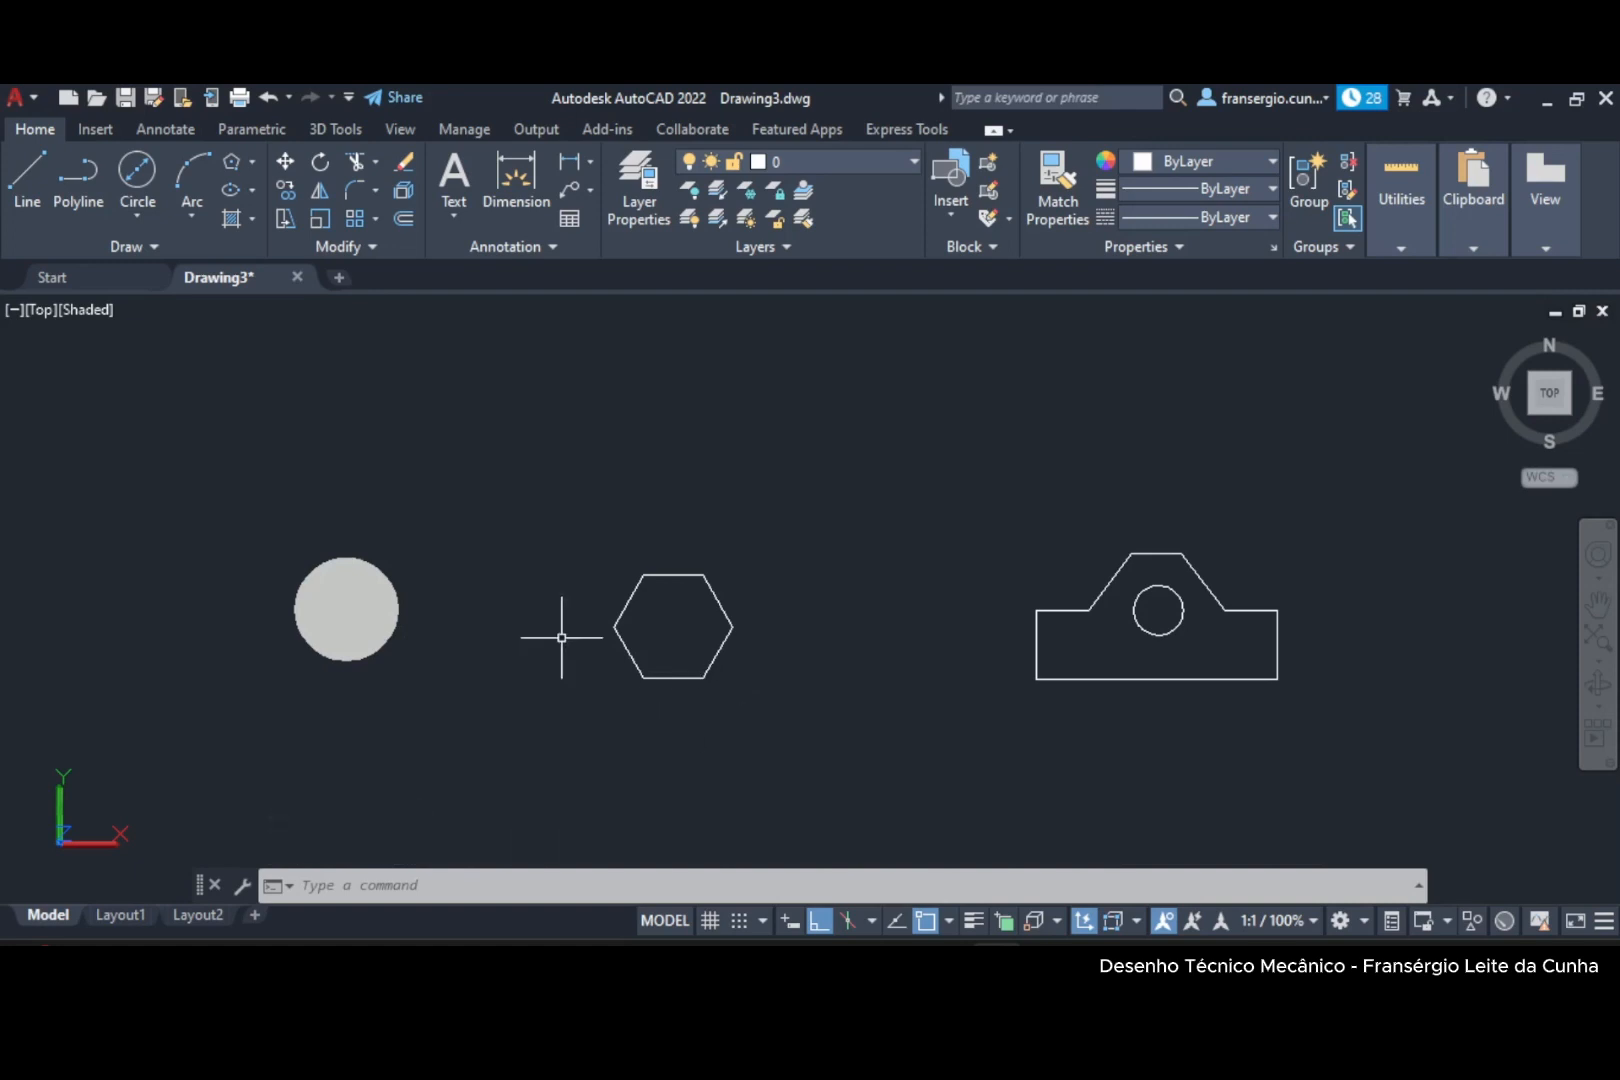
Convert the hexagon into a region.
left_click(128, 247)
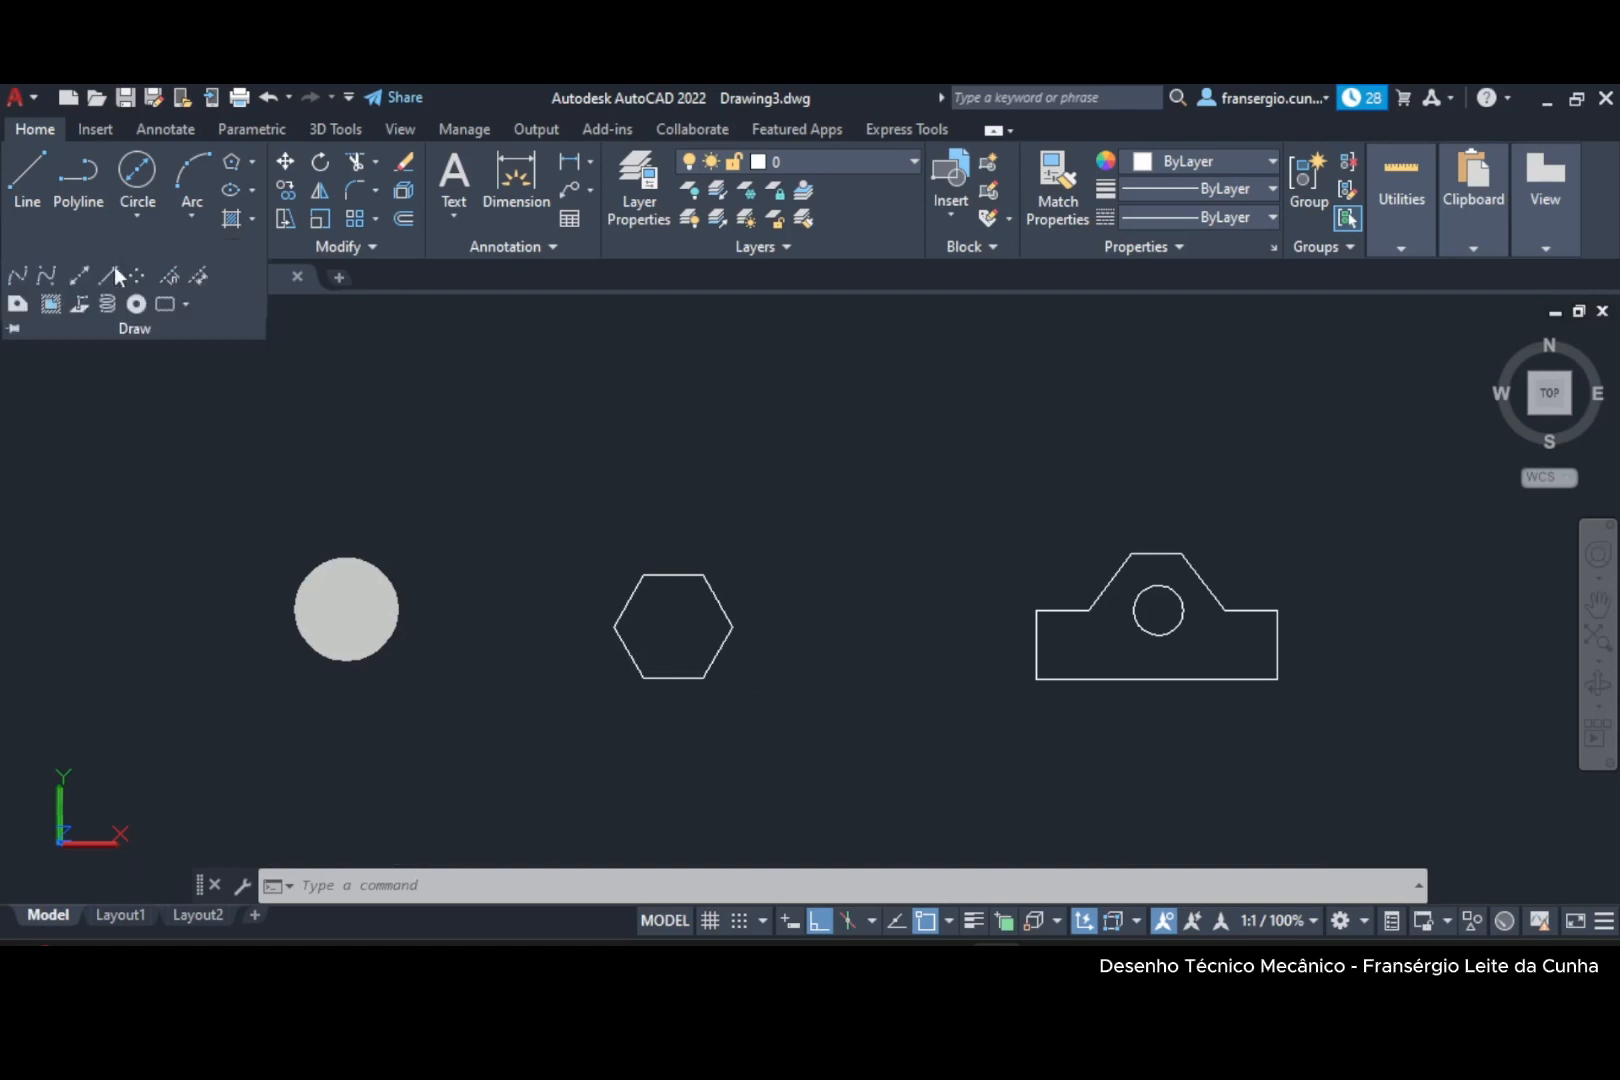
left_click(17, 305)
left_click(803, 745)
left_click(566, 526)
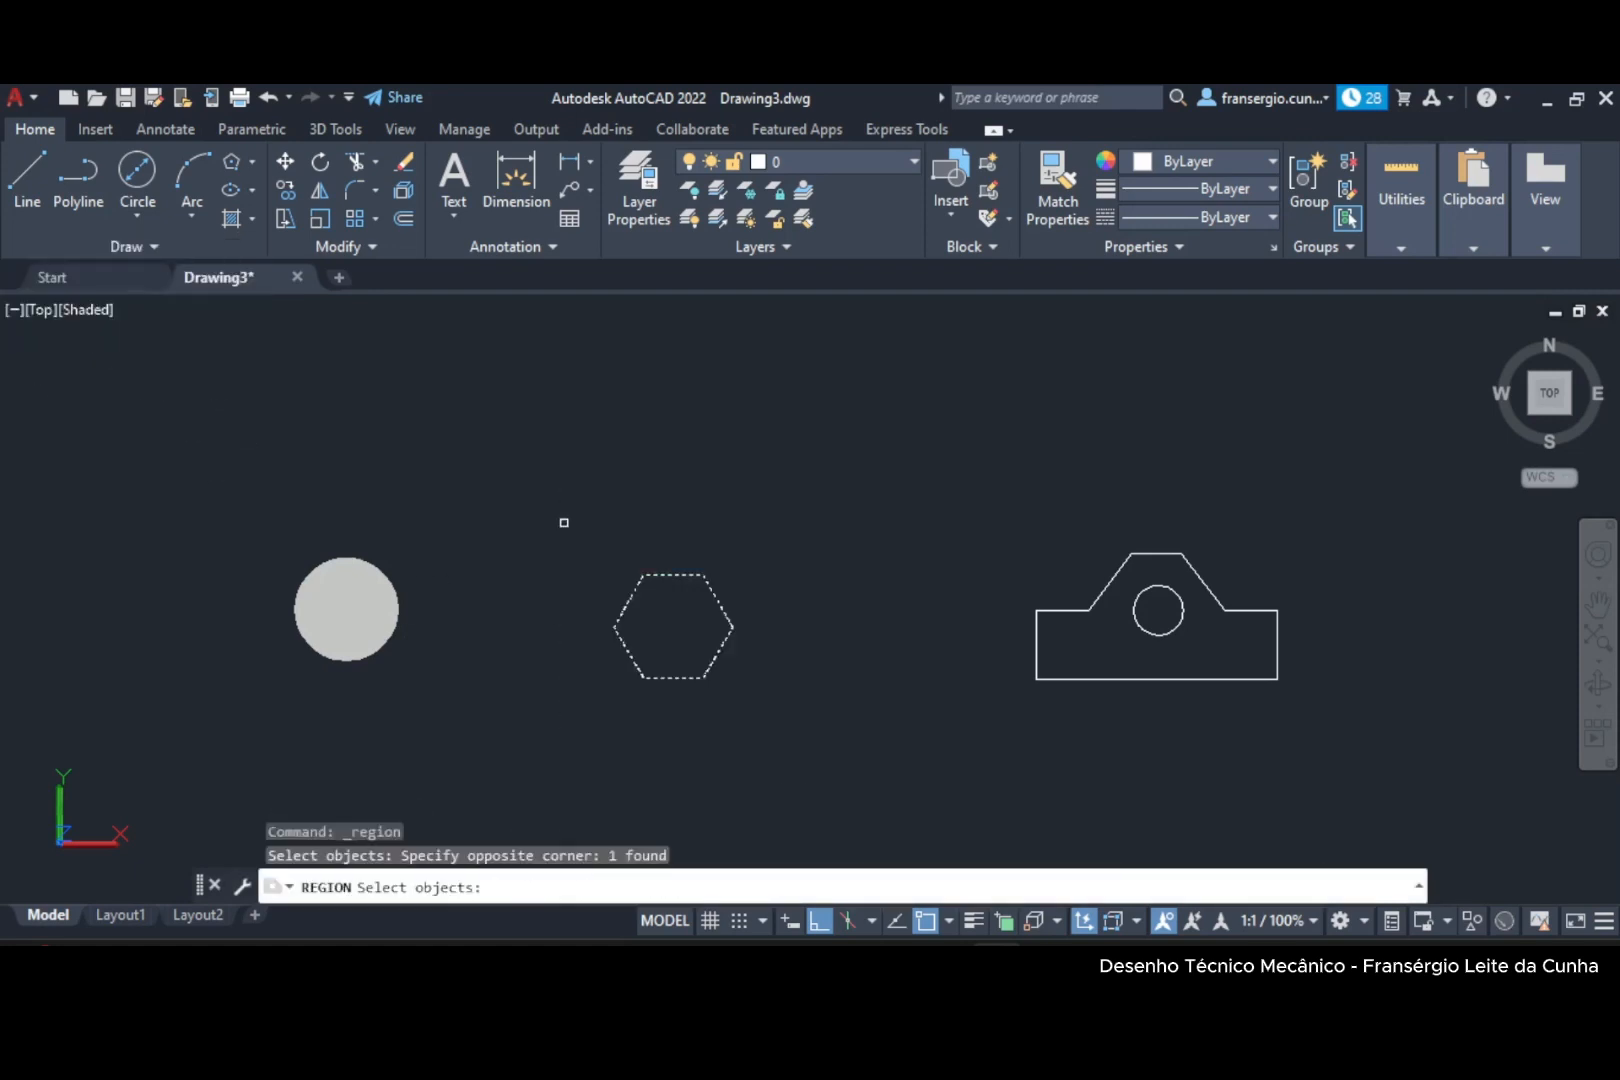
key("Return")
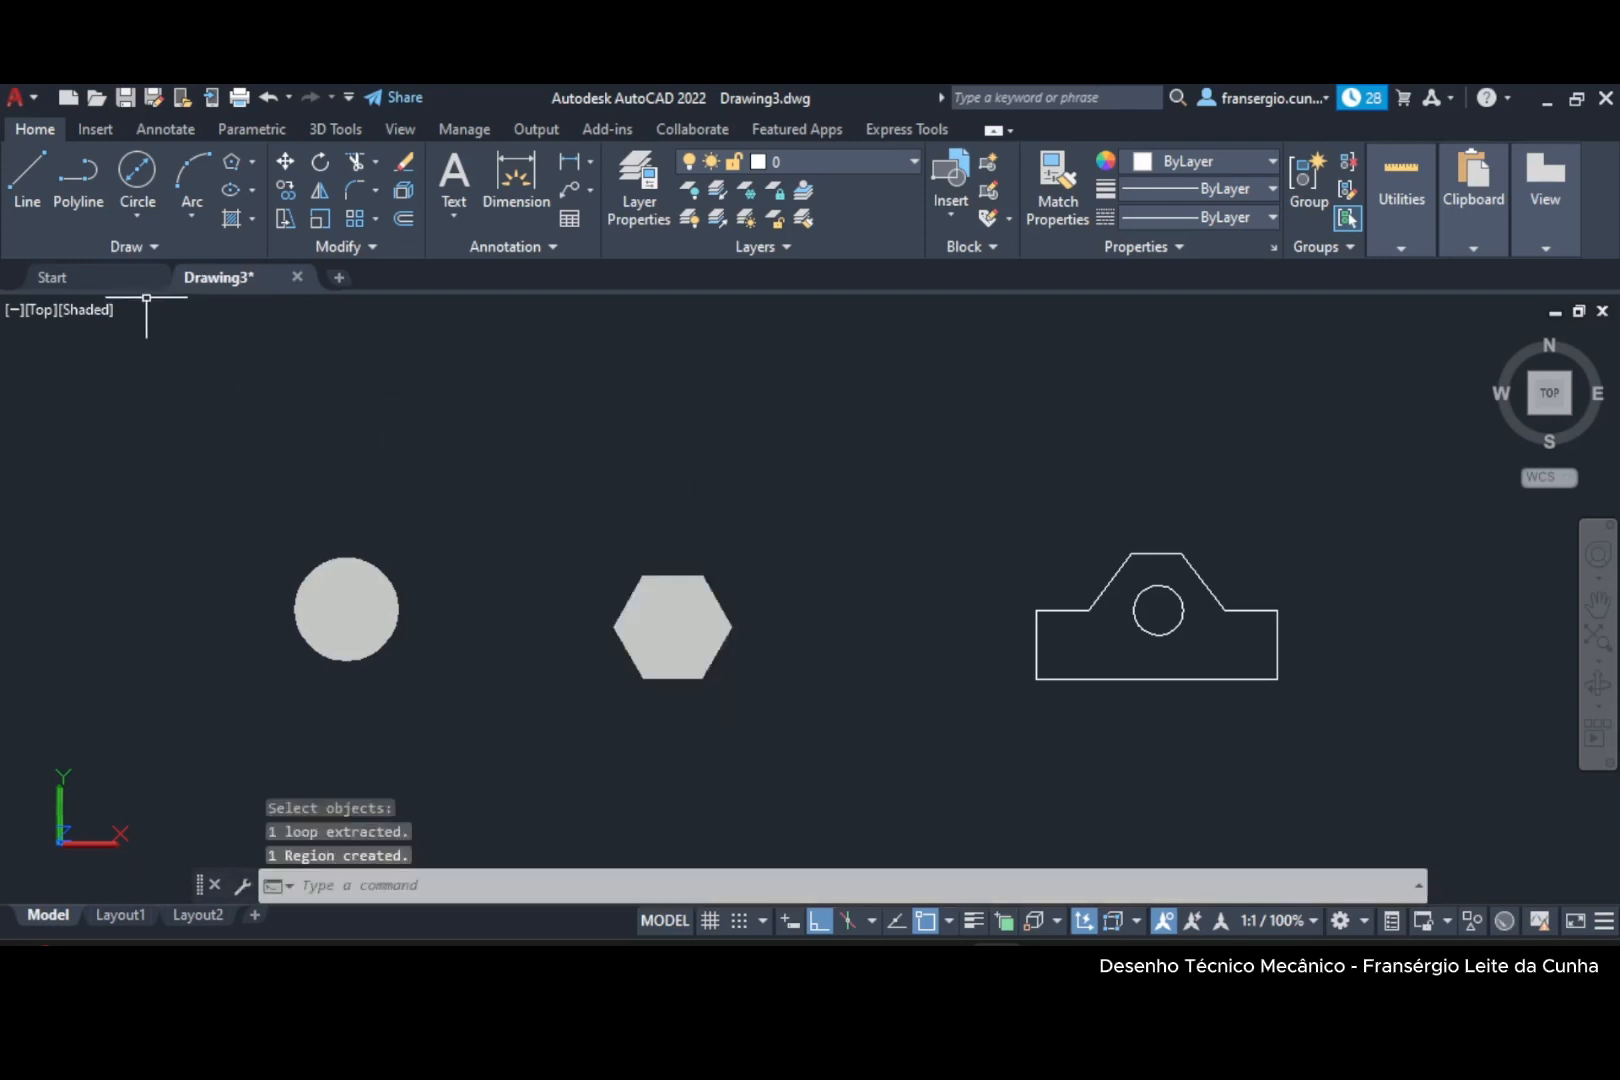
Convert the bracket outline and its inner circle into regions together.
left_click(127, 247)
left_click(17, 304)
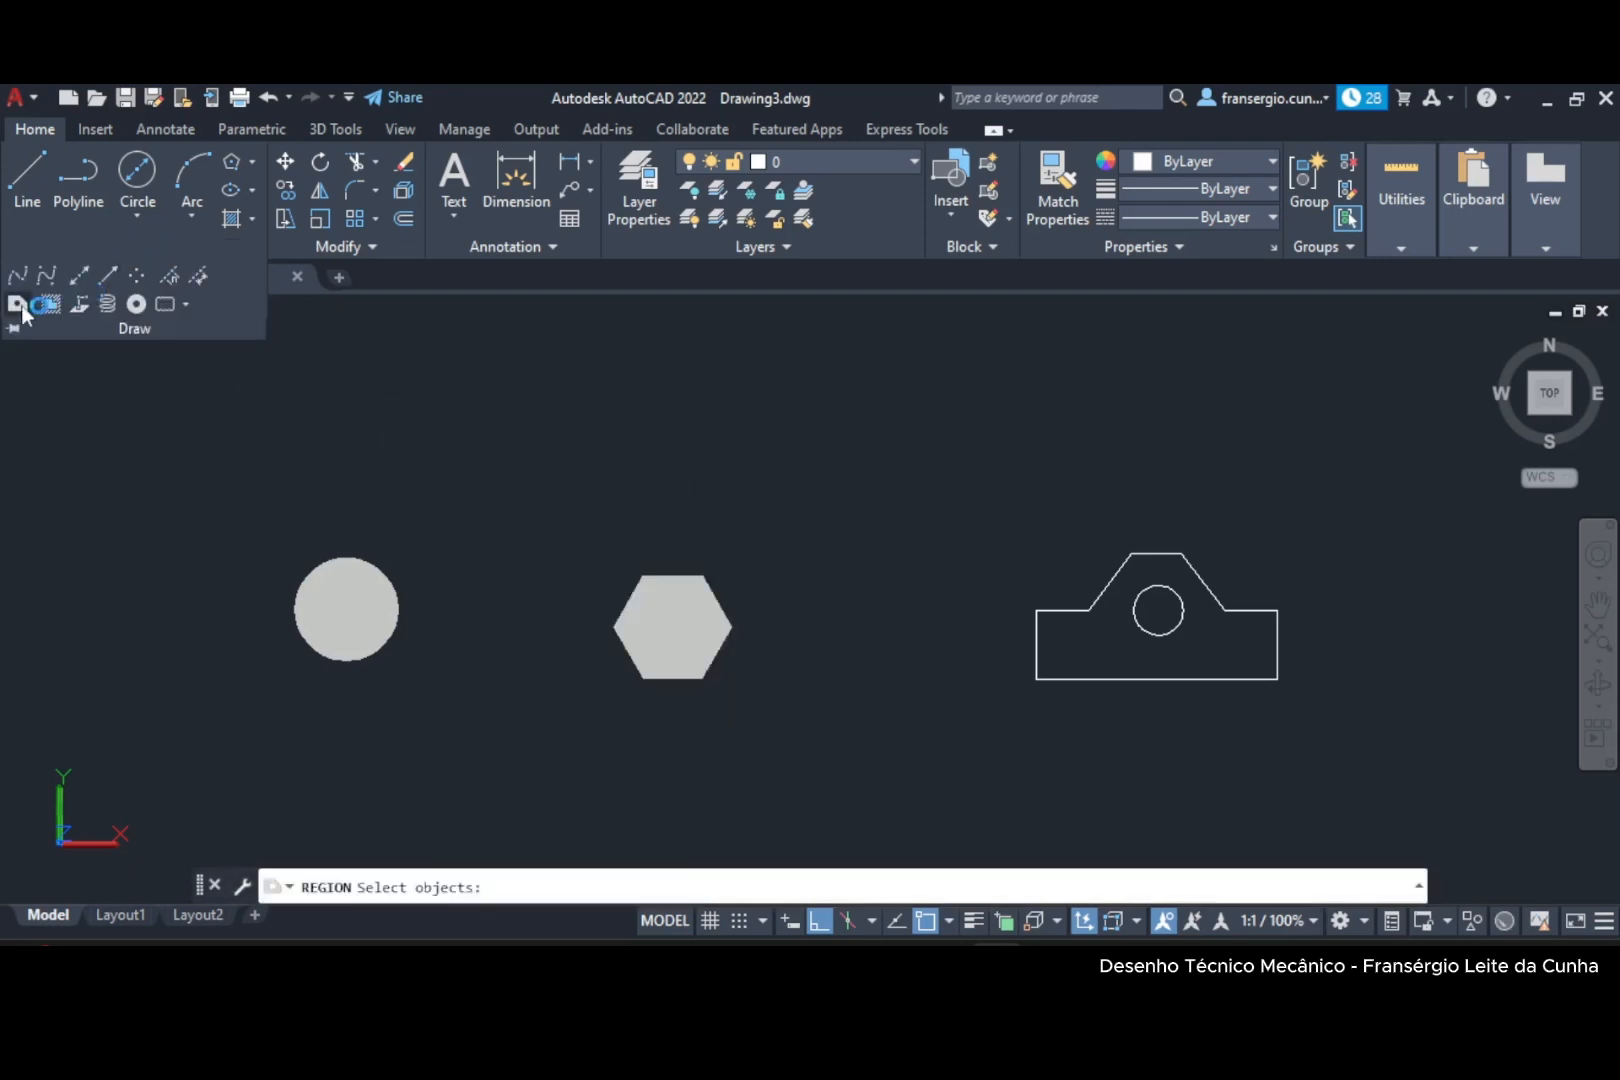
left_click(1341, 743)
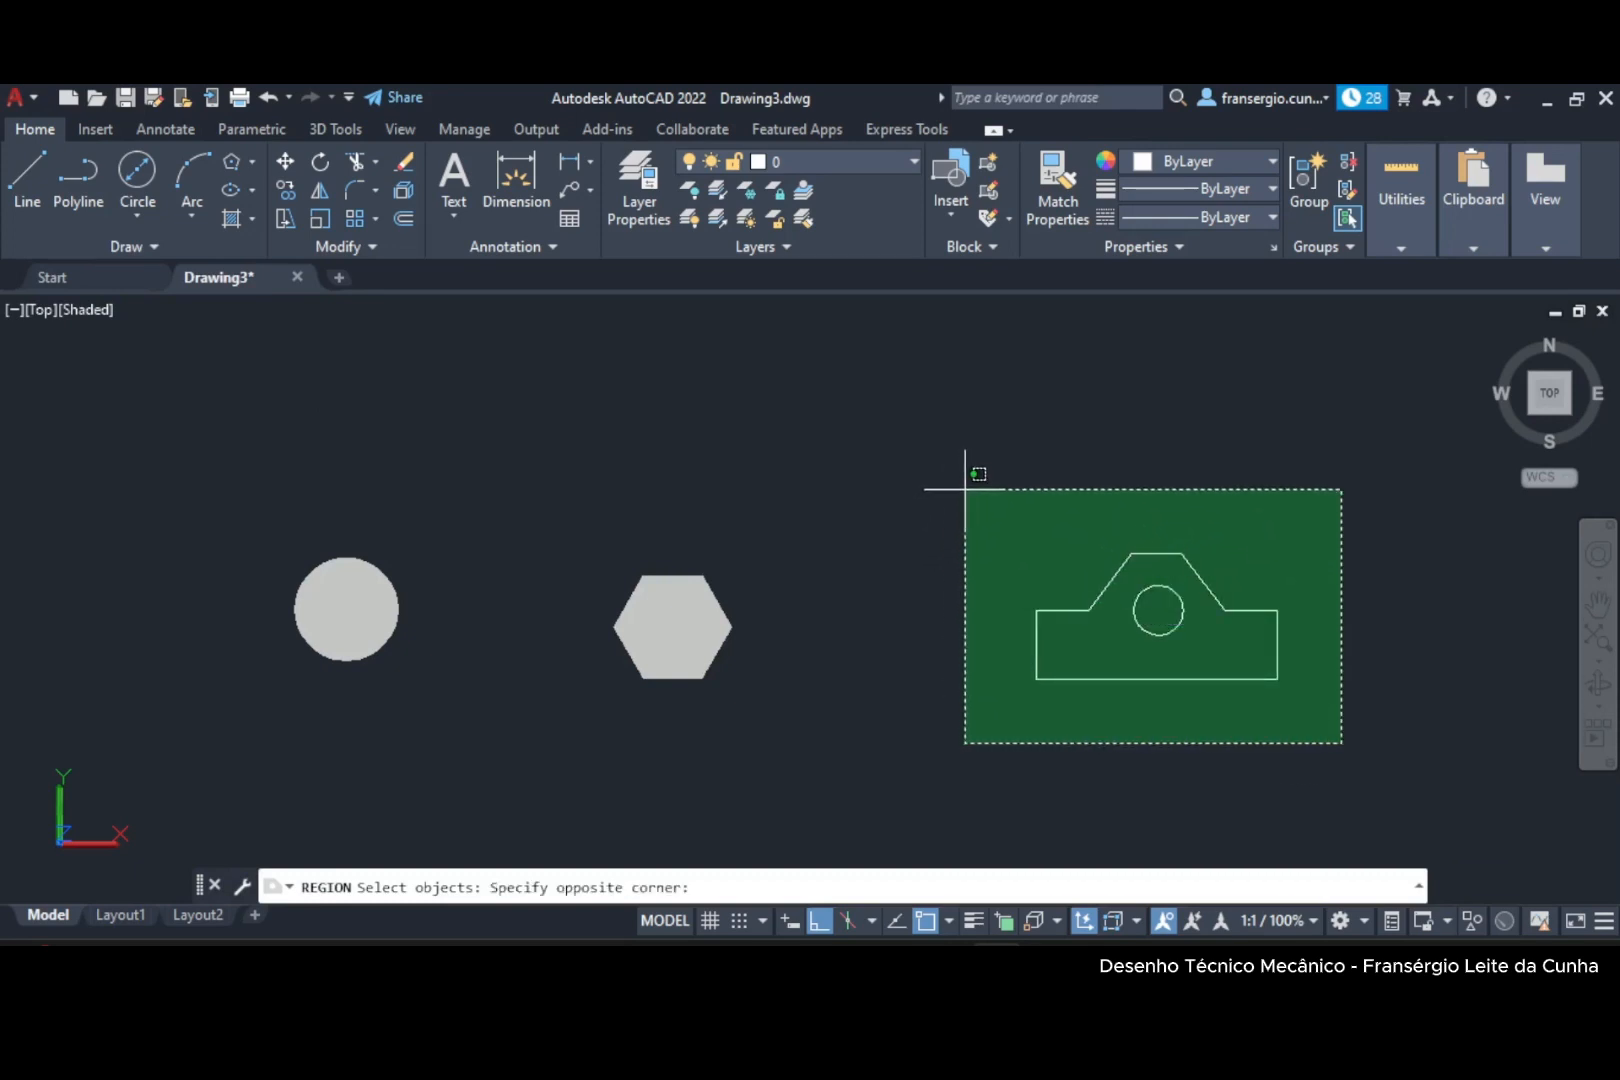
left_click(965, 489)
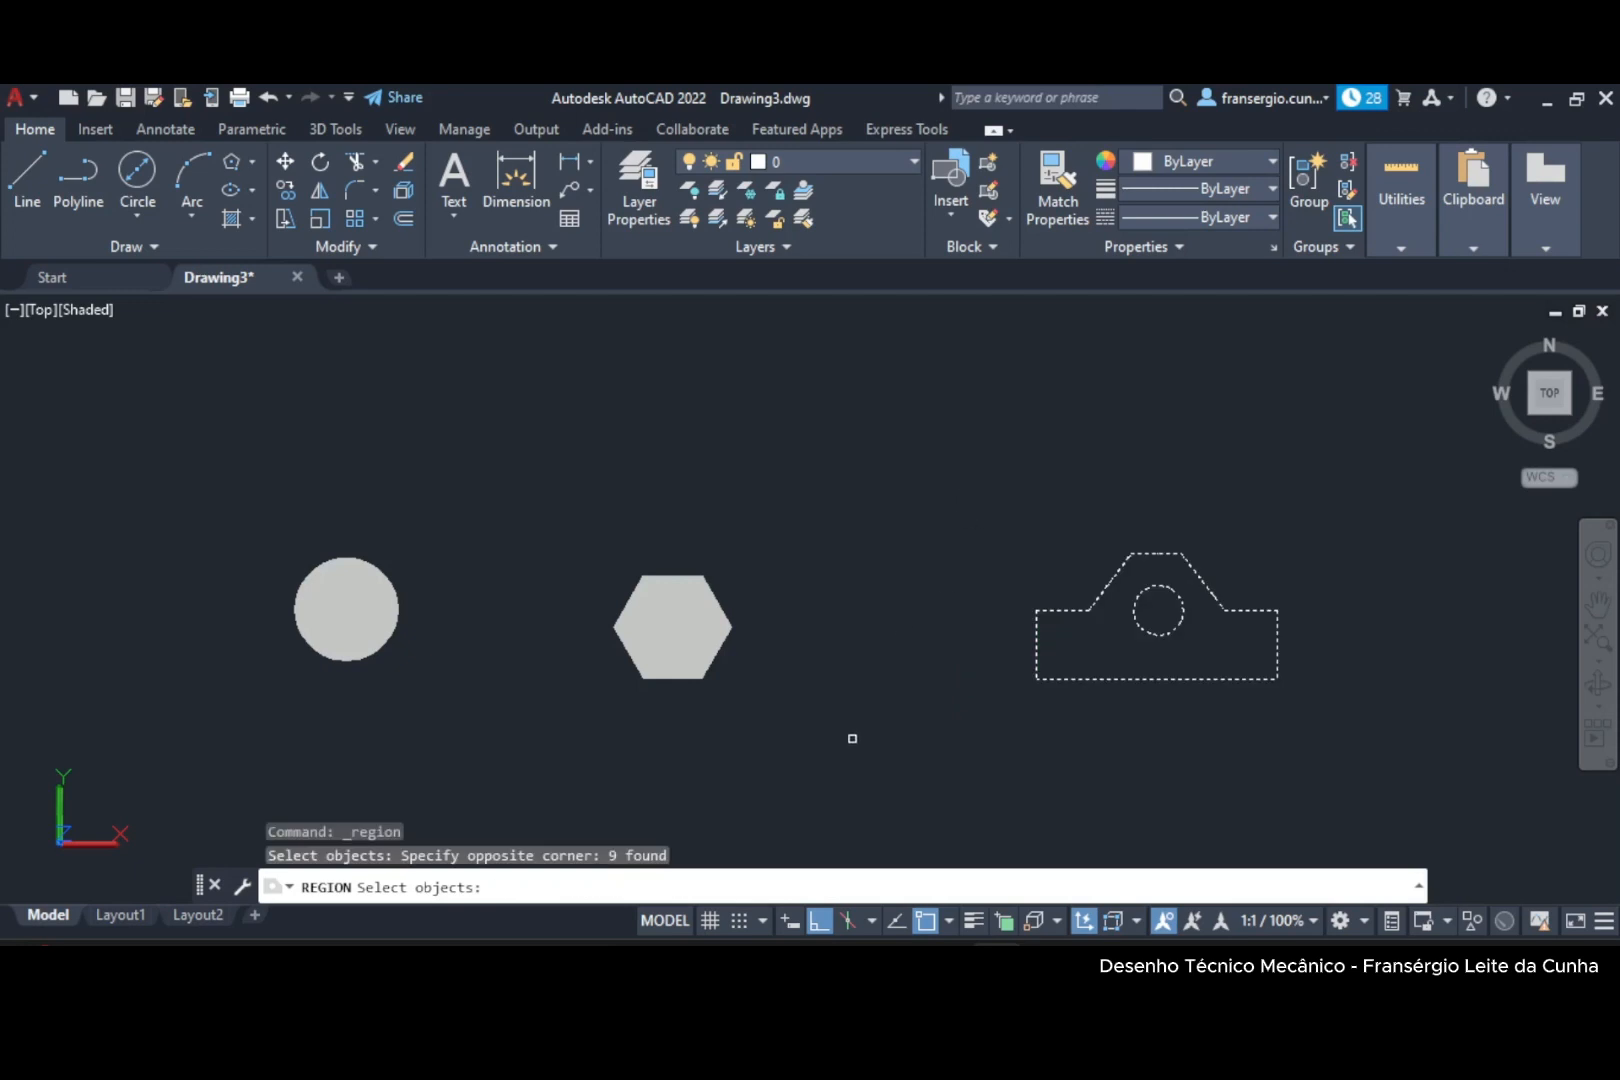
key("Return")
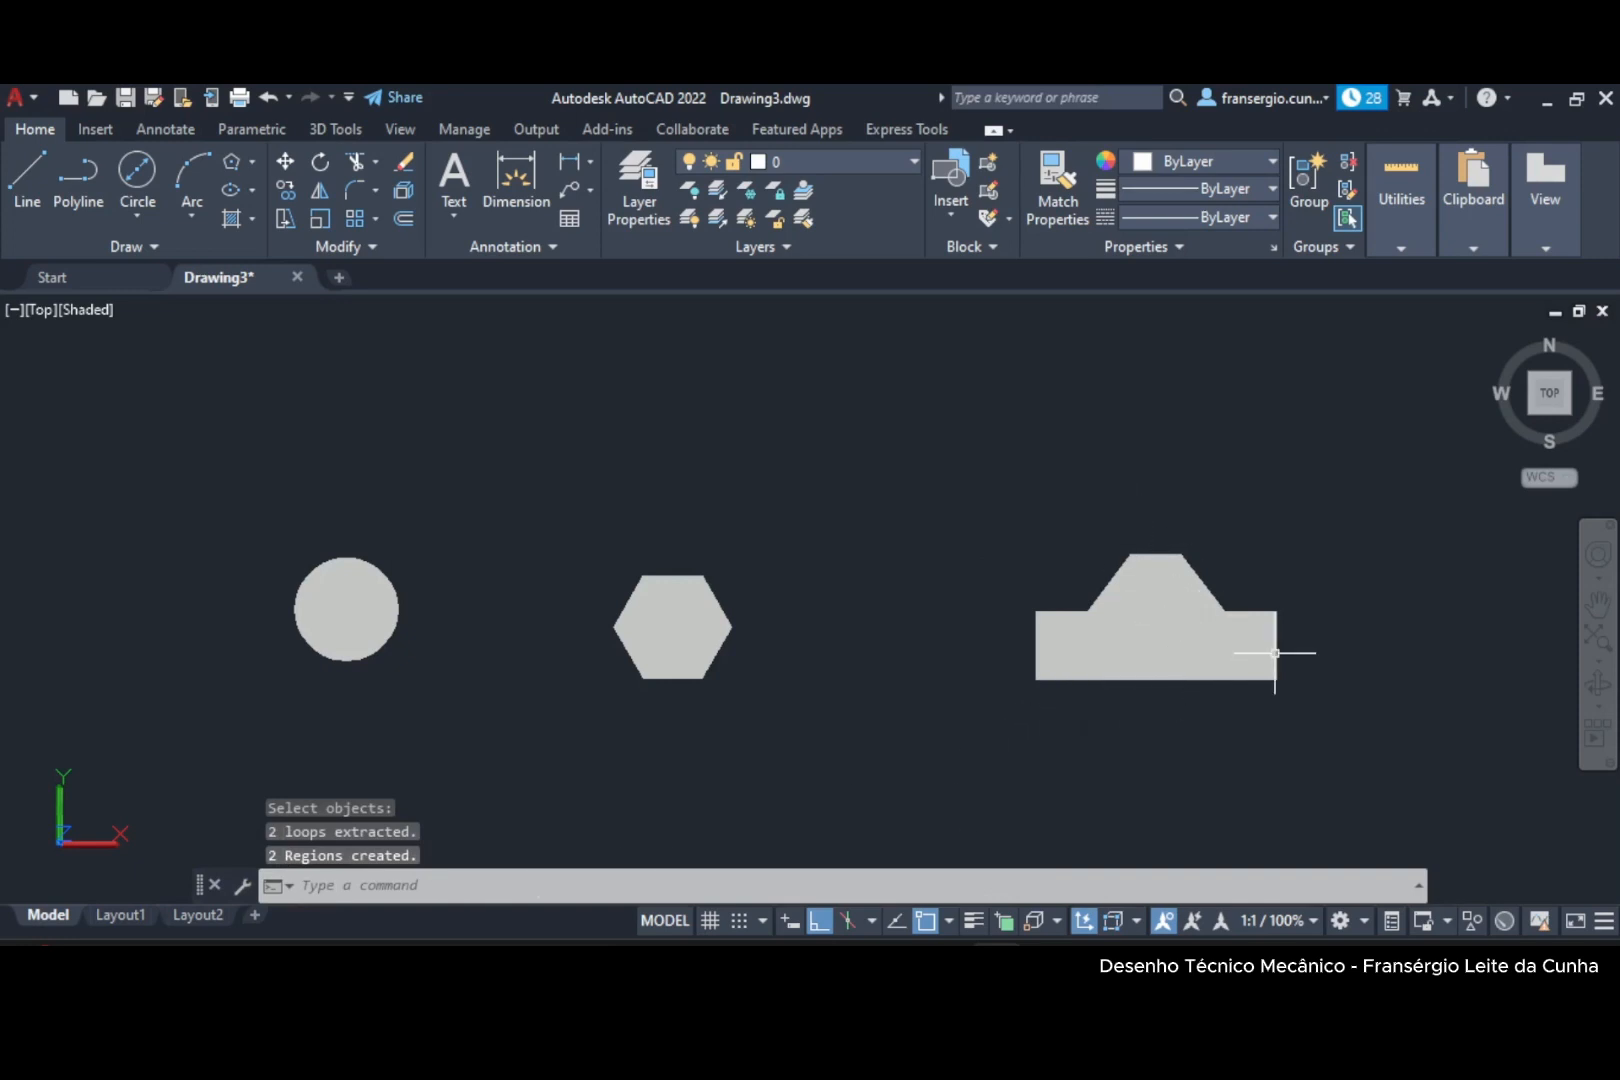
Select the inner circle's region on the bracket profile to inspect it, and clear the selection.
left_click(1047, 484)
left_click(1236, 750)
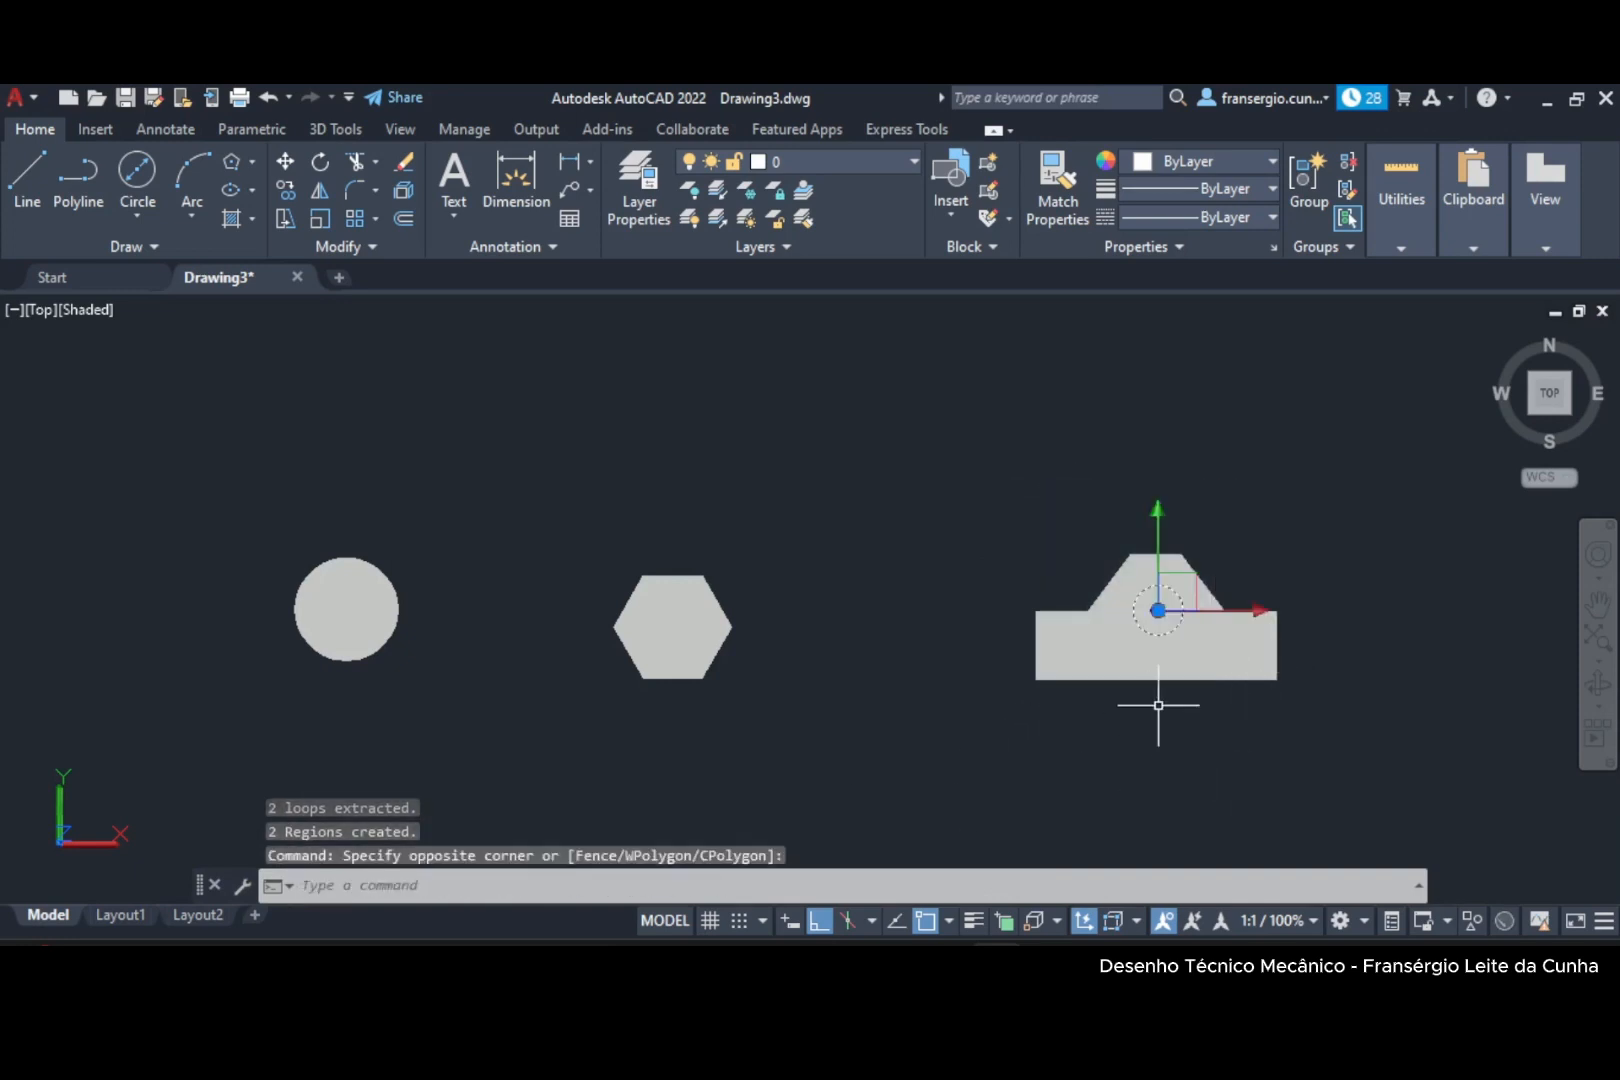
scroll(1162, 605, "up", 3)
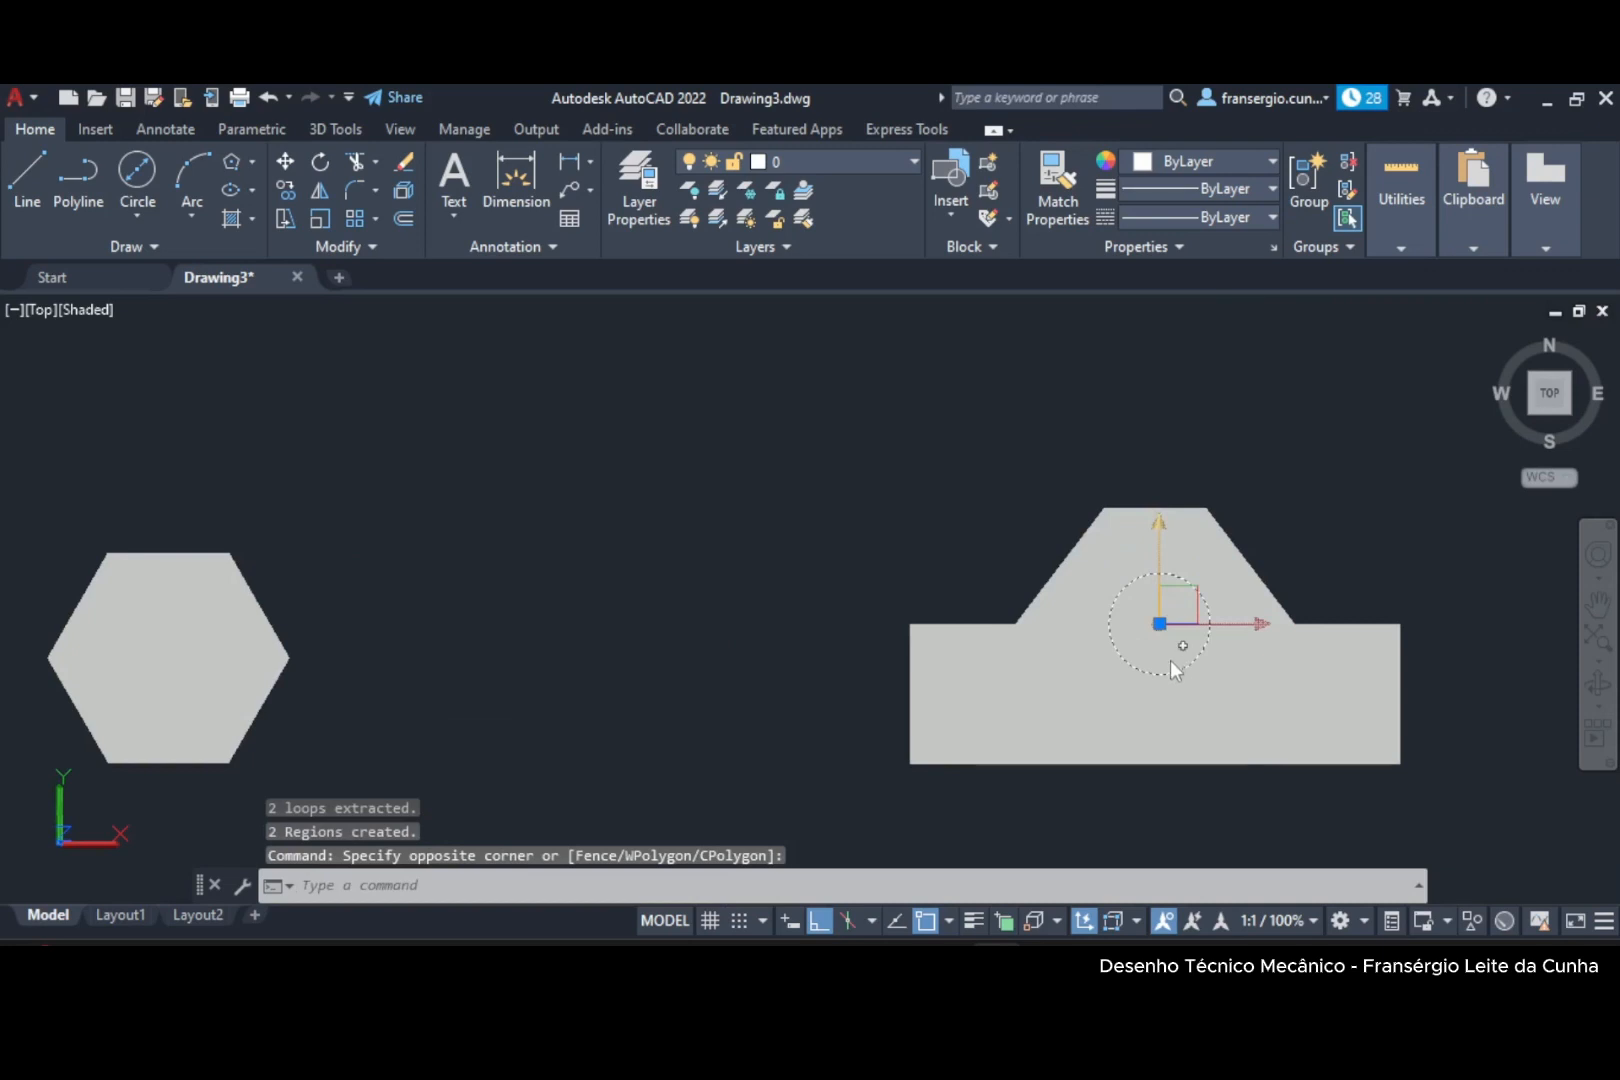
scroll(1172, 665, "down", 2)
key("Escape")
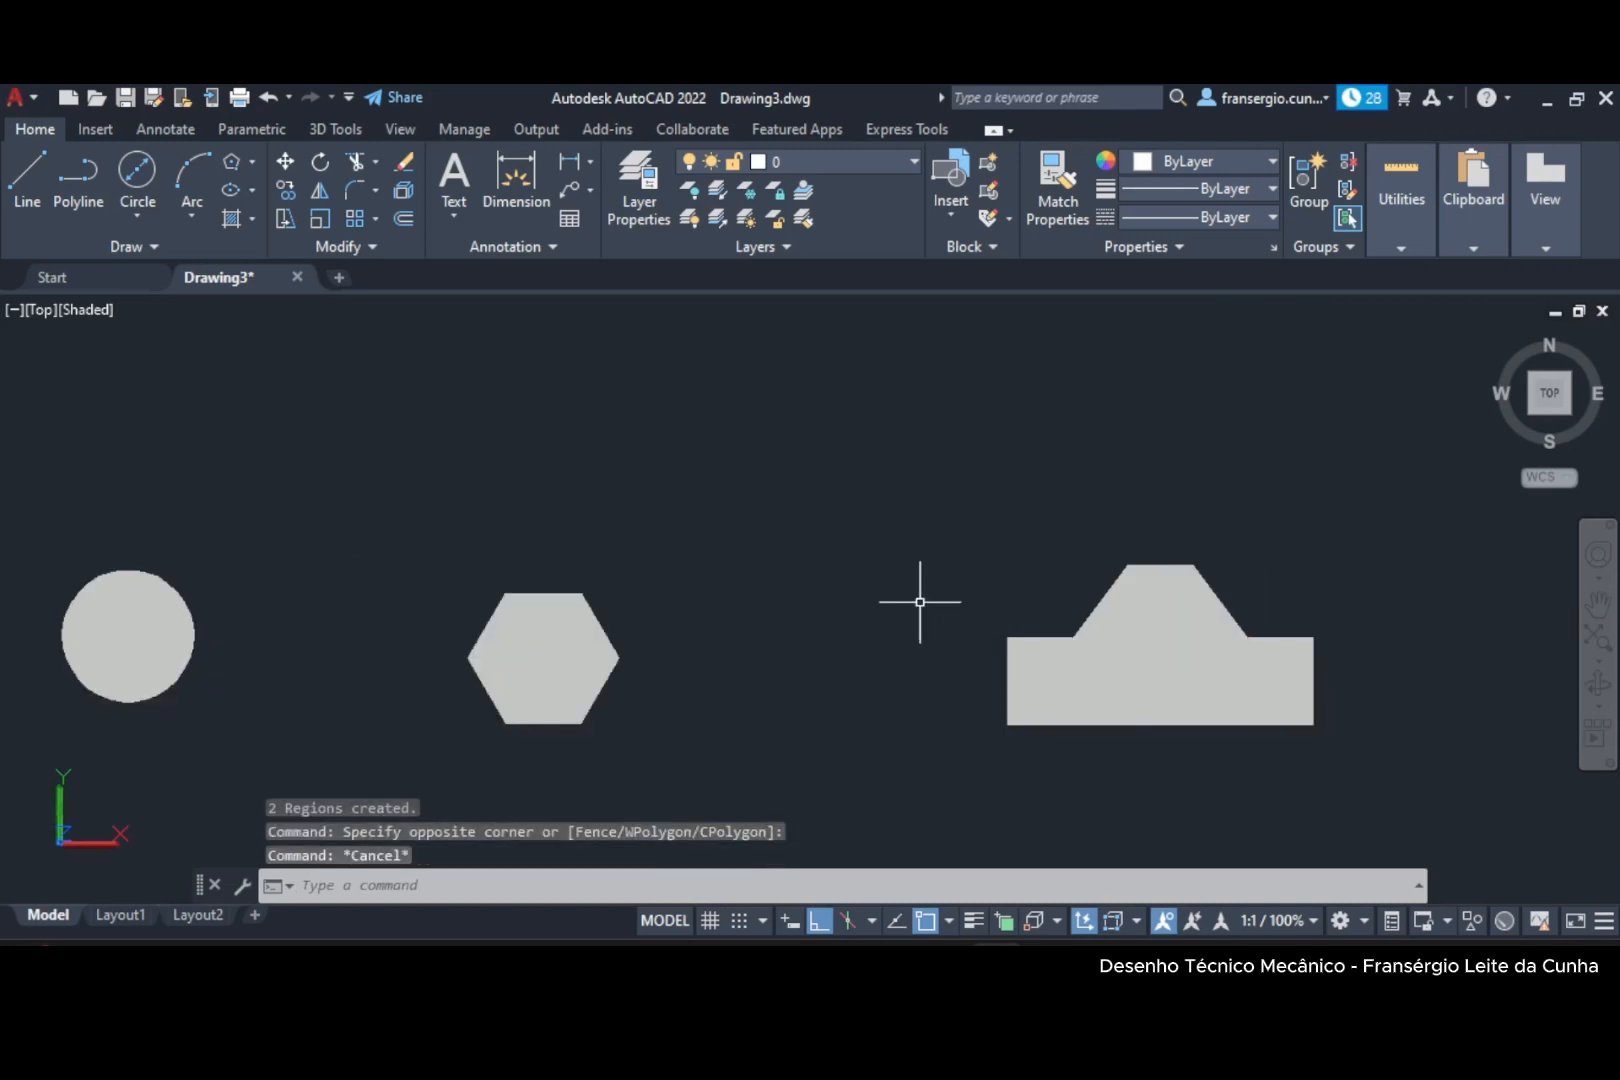
Undo the region conversion of the bracket outline and its inner circle.
left_click(266, 98)
left_click(265, 97)
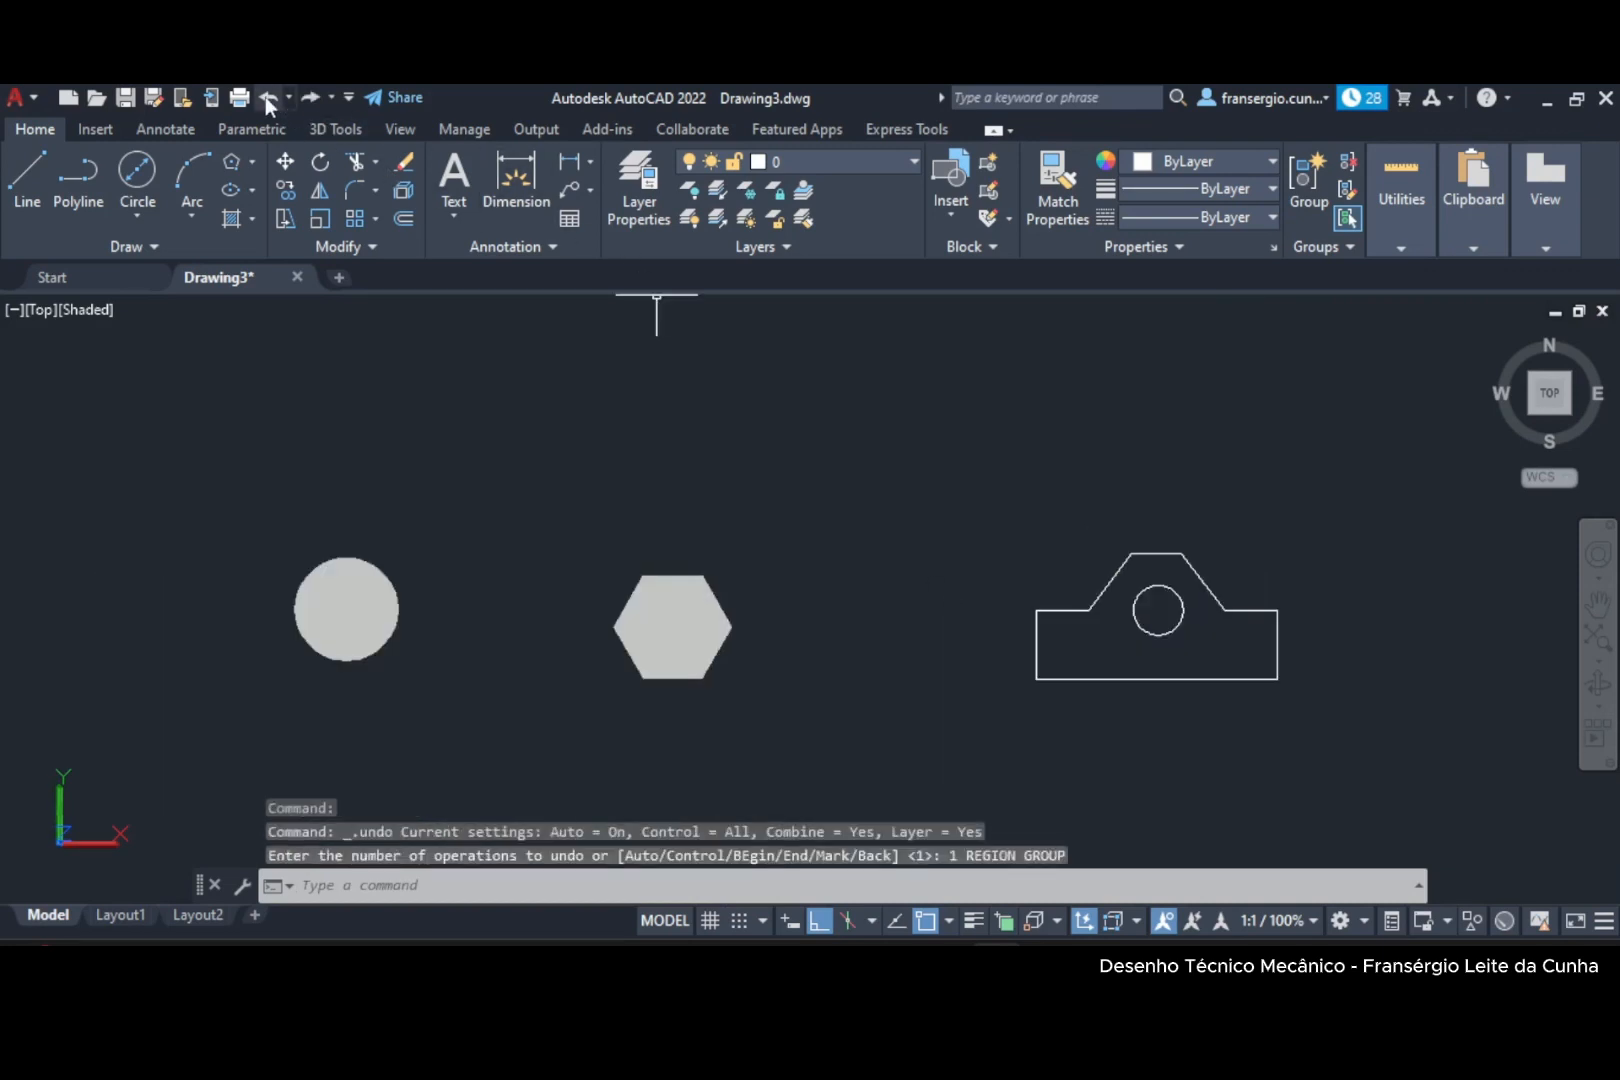
middle_click_drag(958, 488, 844, 521)
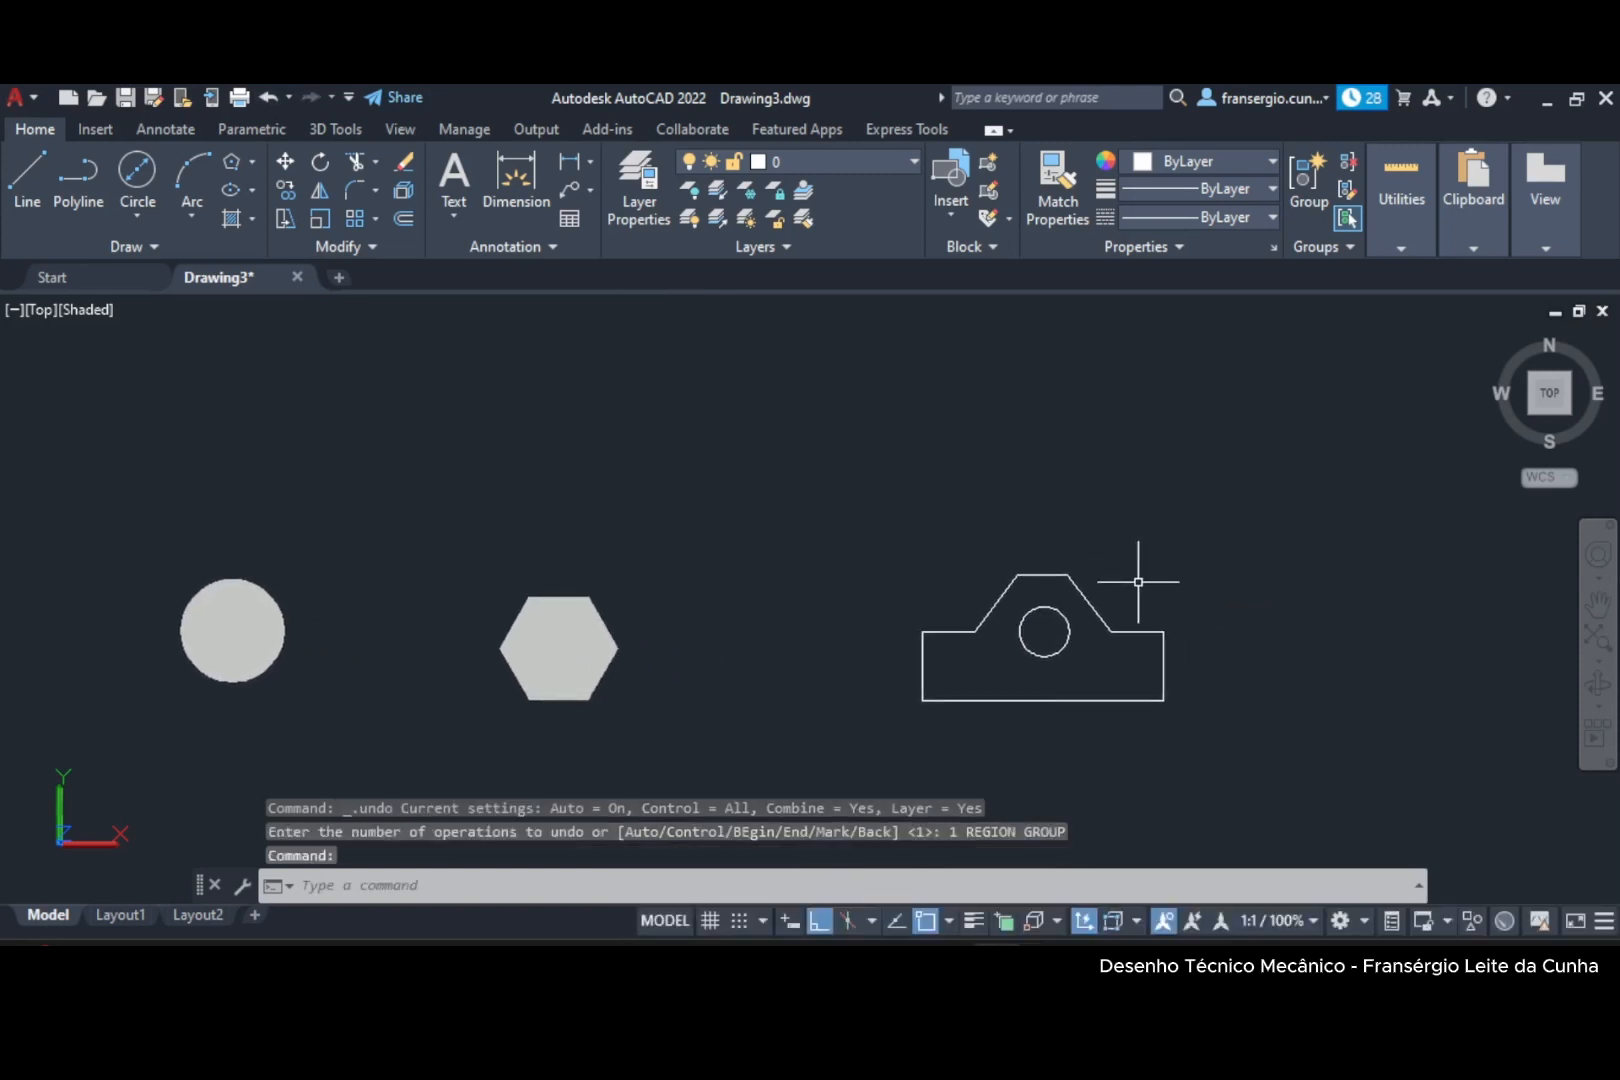
Copy the bracket outline and its inner circle about 232 units straight up from the original.
left_click(287, 190)
left_click(1236, 735)
left_click(834, 505)
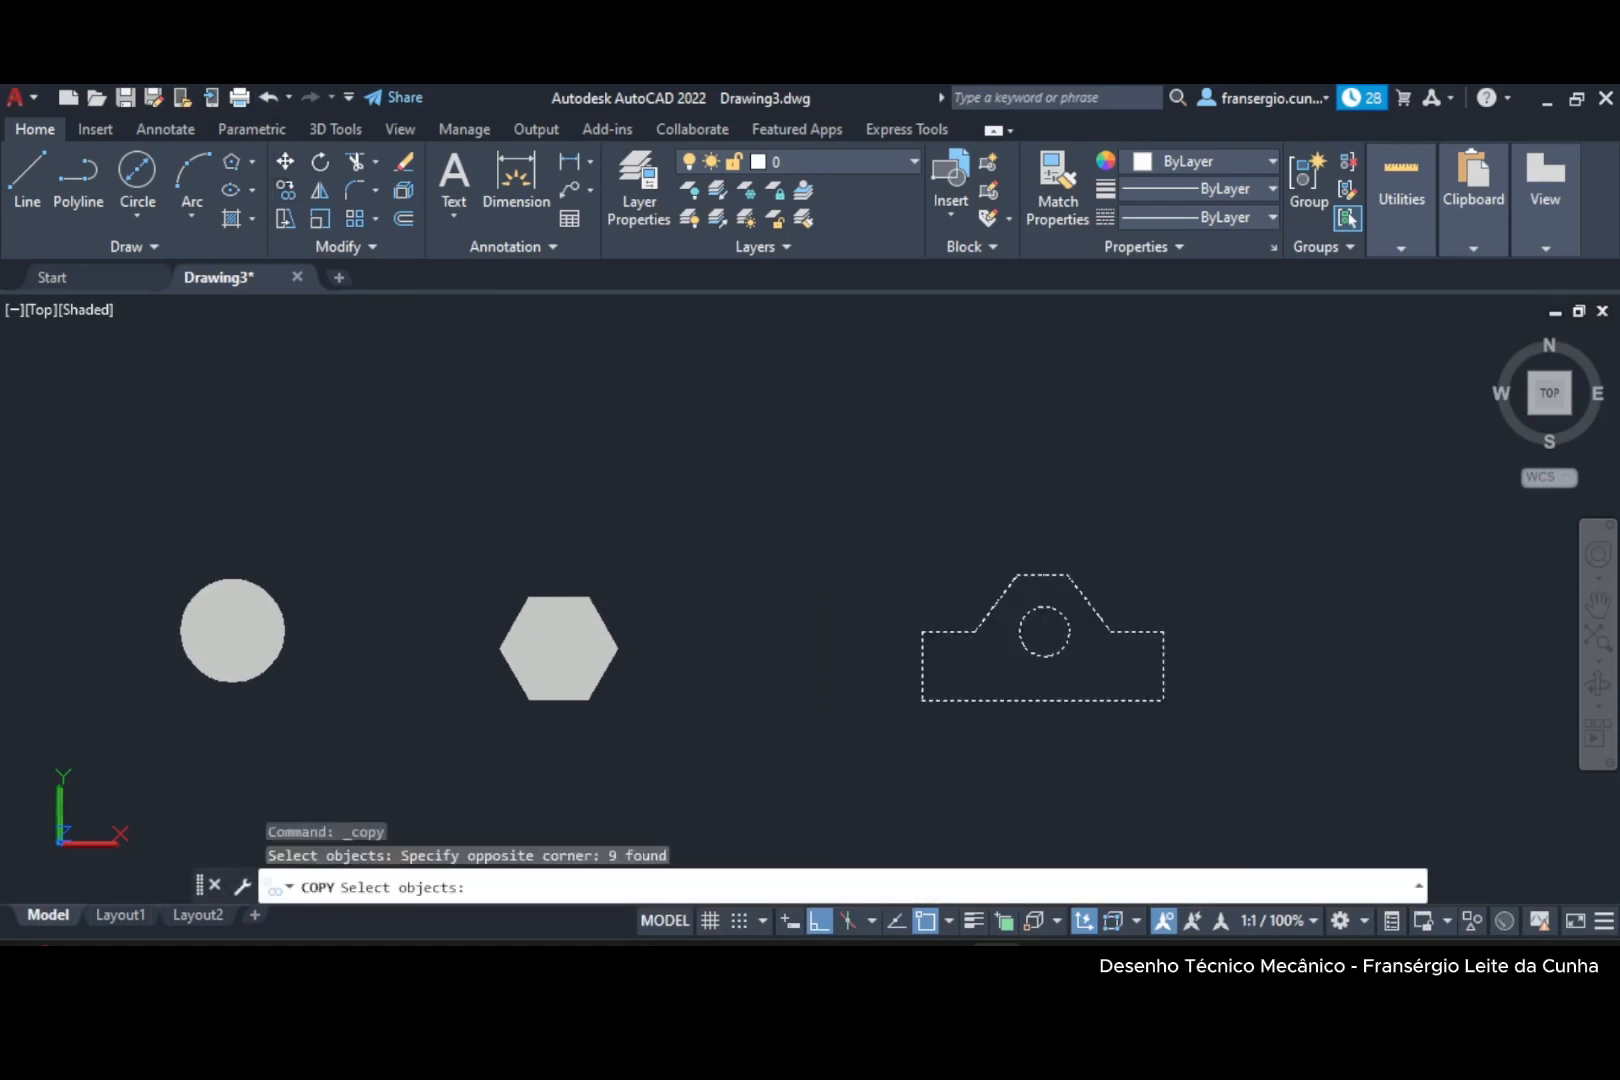
key("Return")
left_click(1273, 784)
left_click(1258, 540)
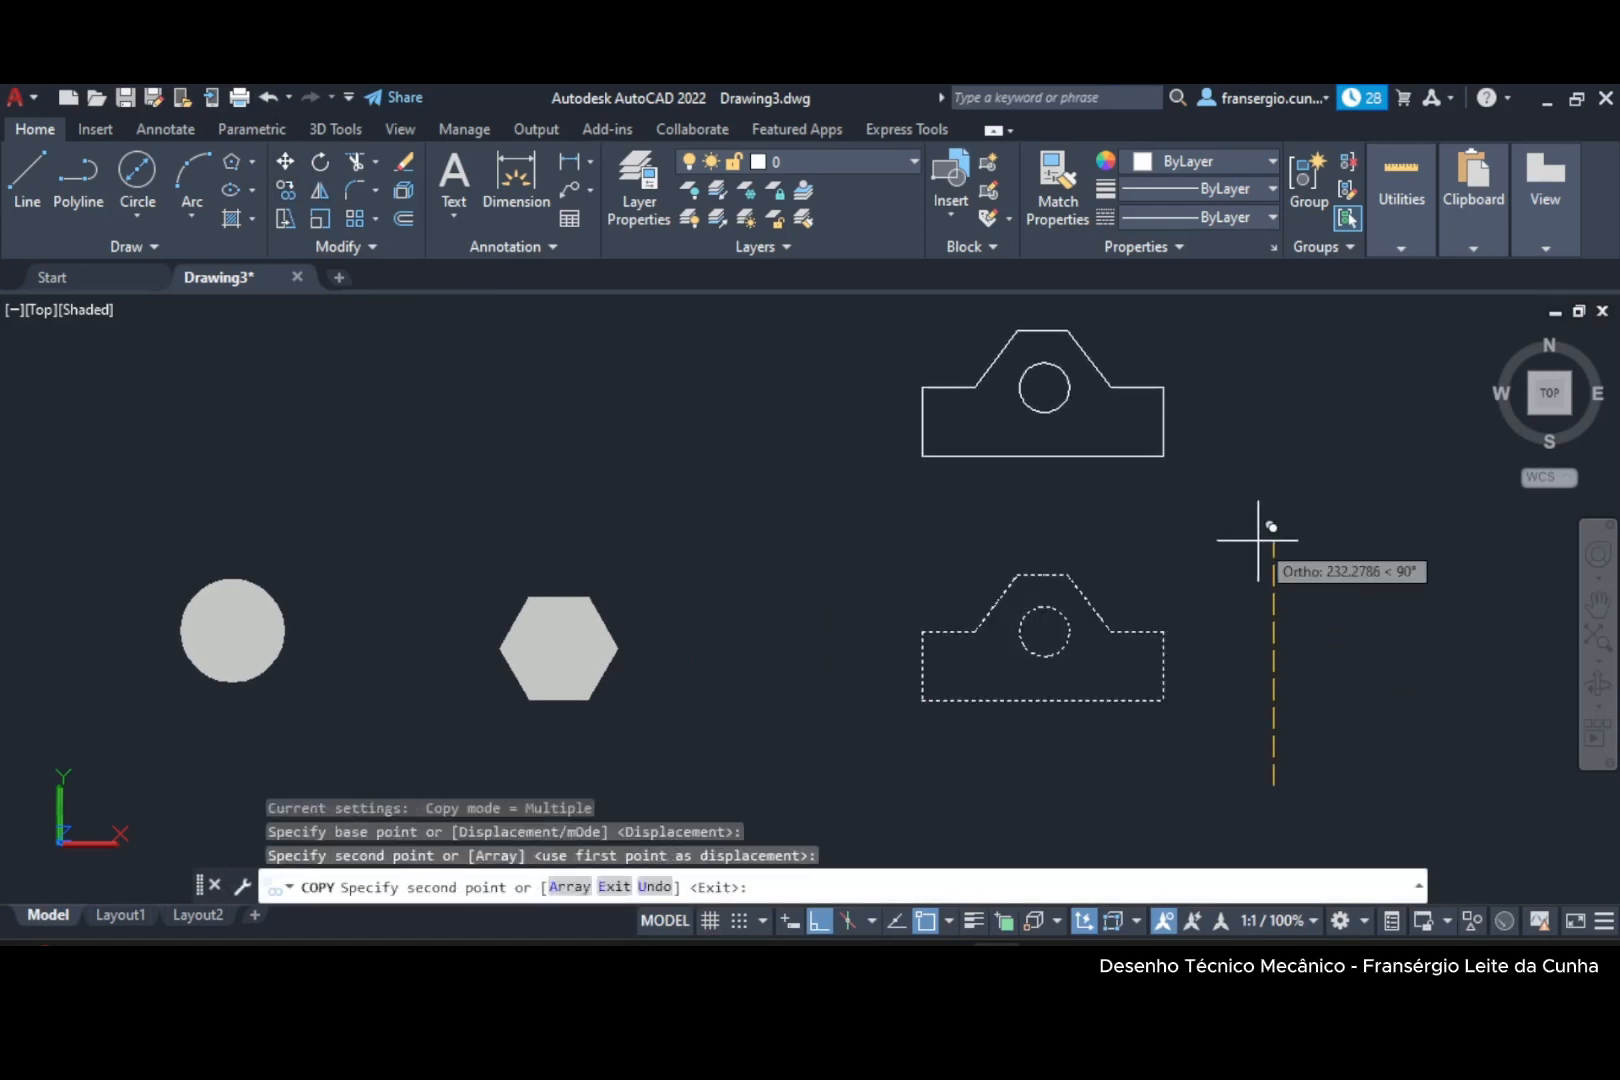
key("Escape")
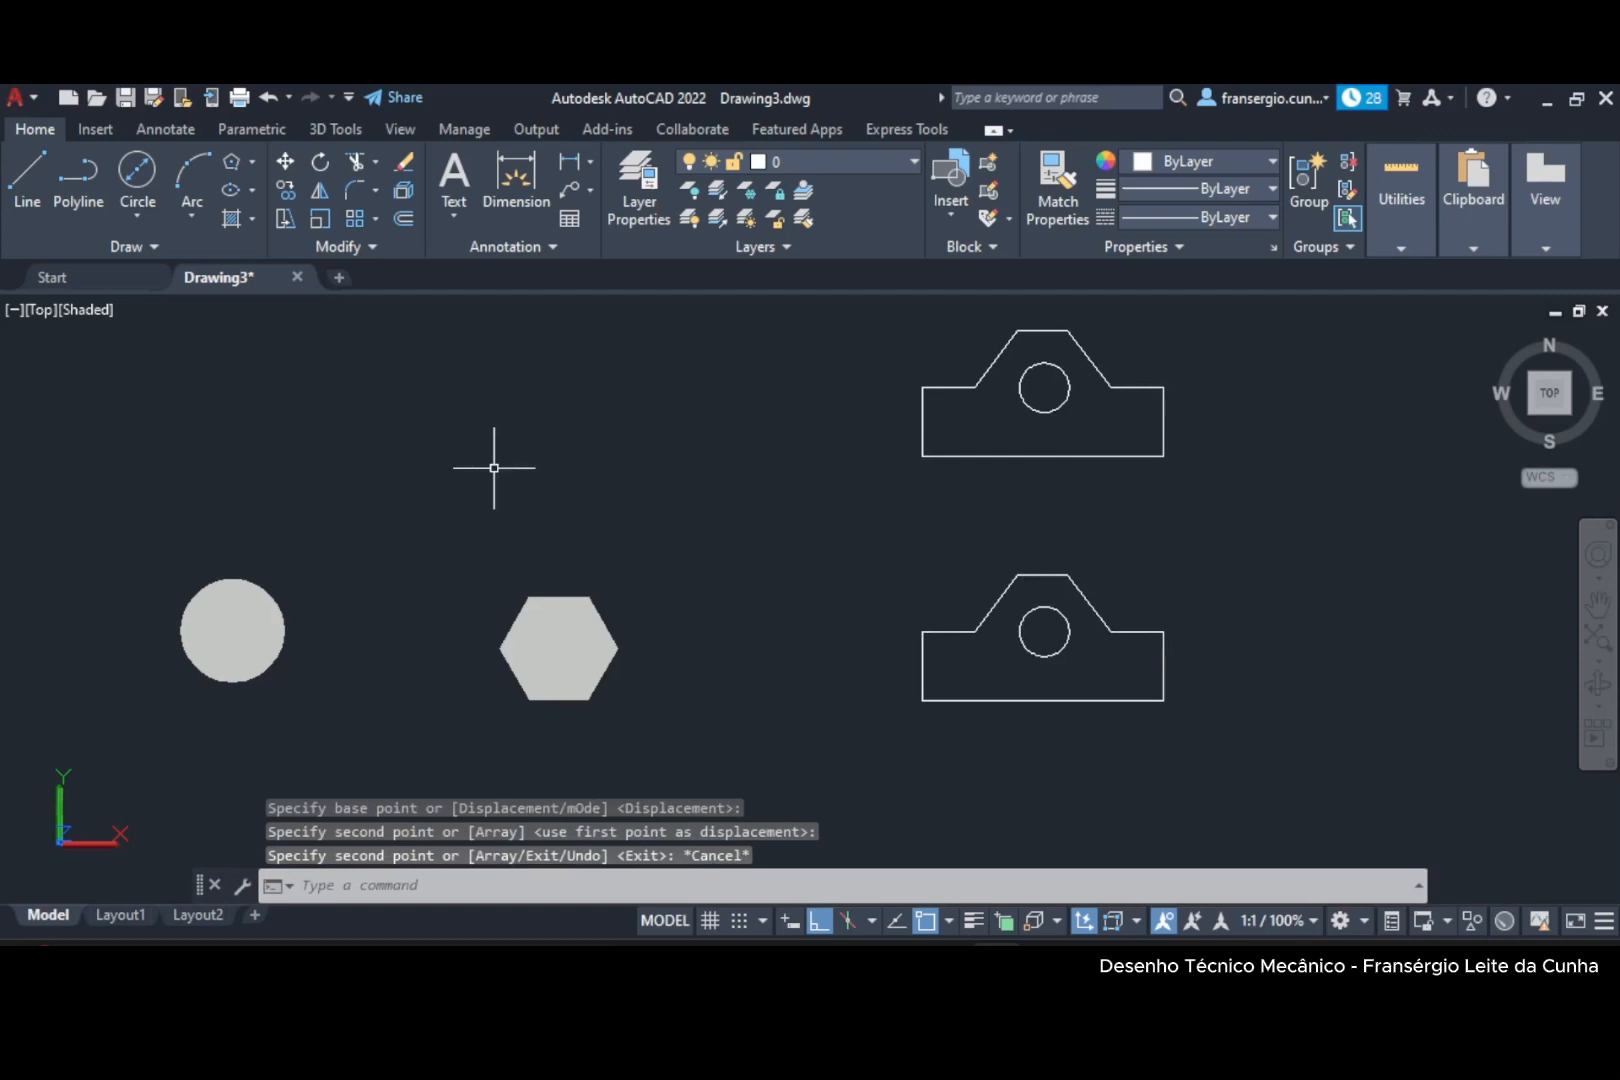
Convert the original lower bracket outline and its inner circle into regions.
left_click(140, 245)
left_click(17, 303)
left_click(836, 520)
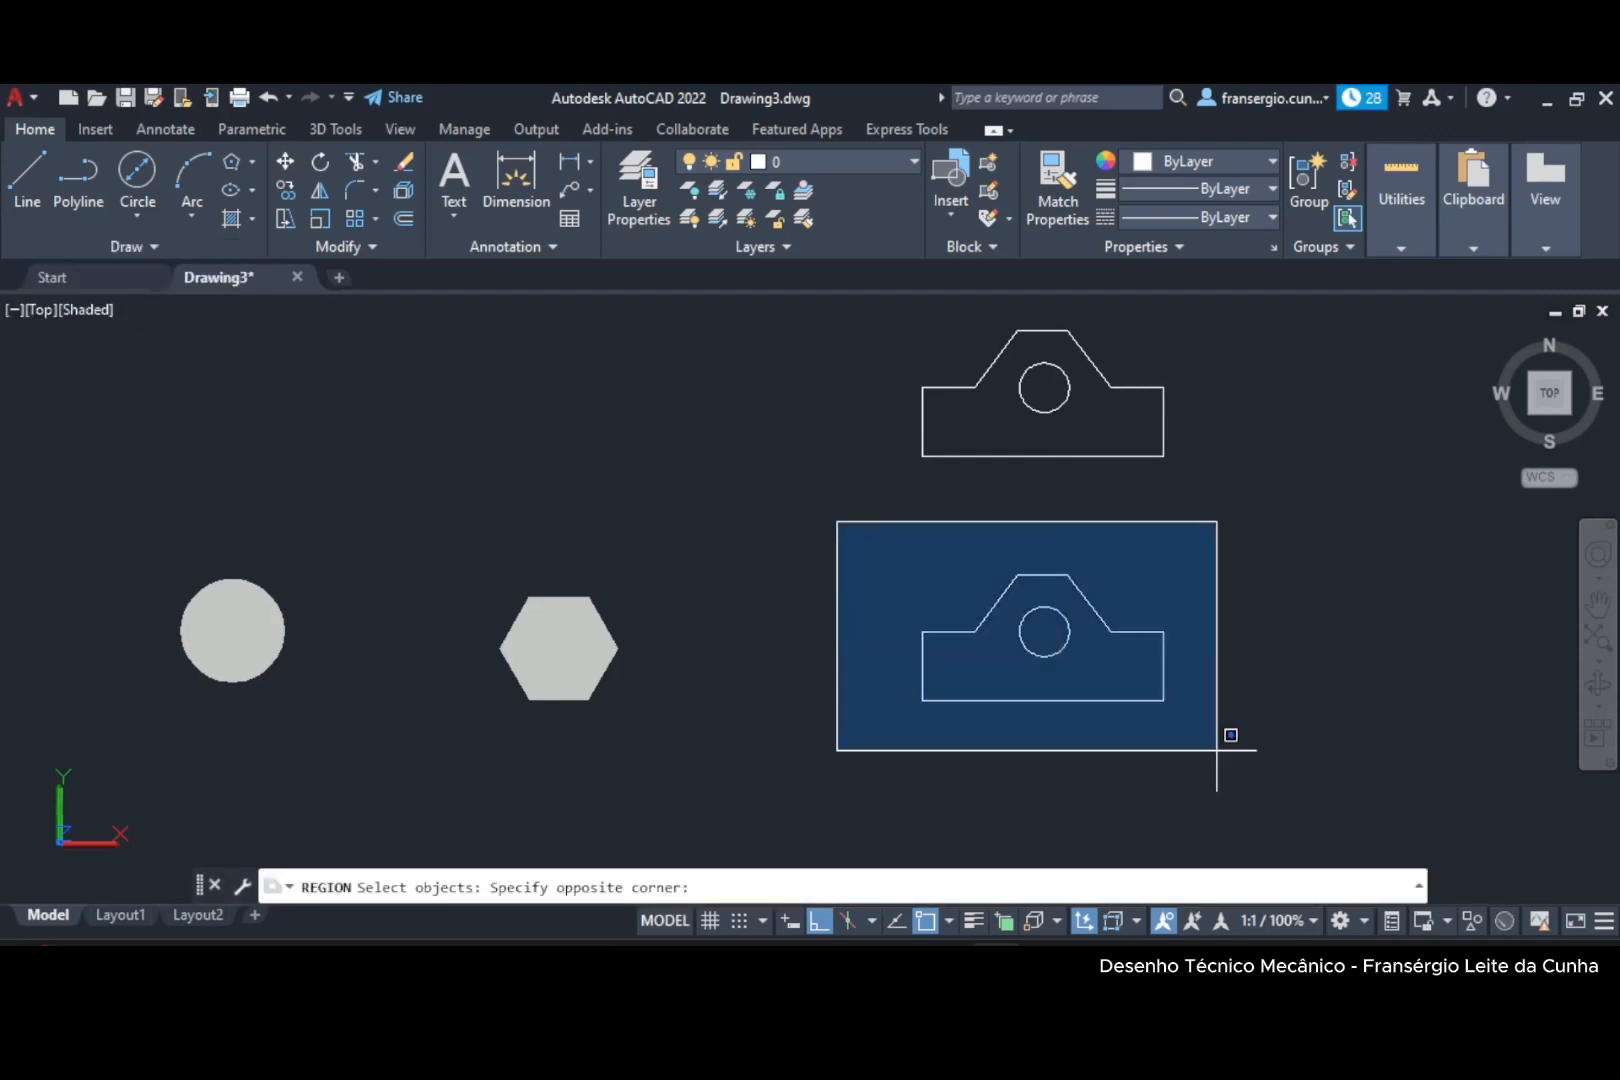
left_click(1320, 804)
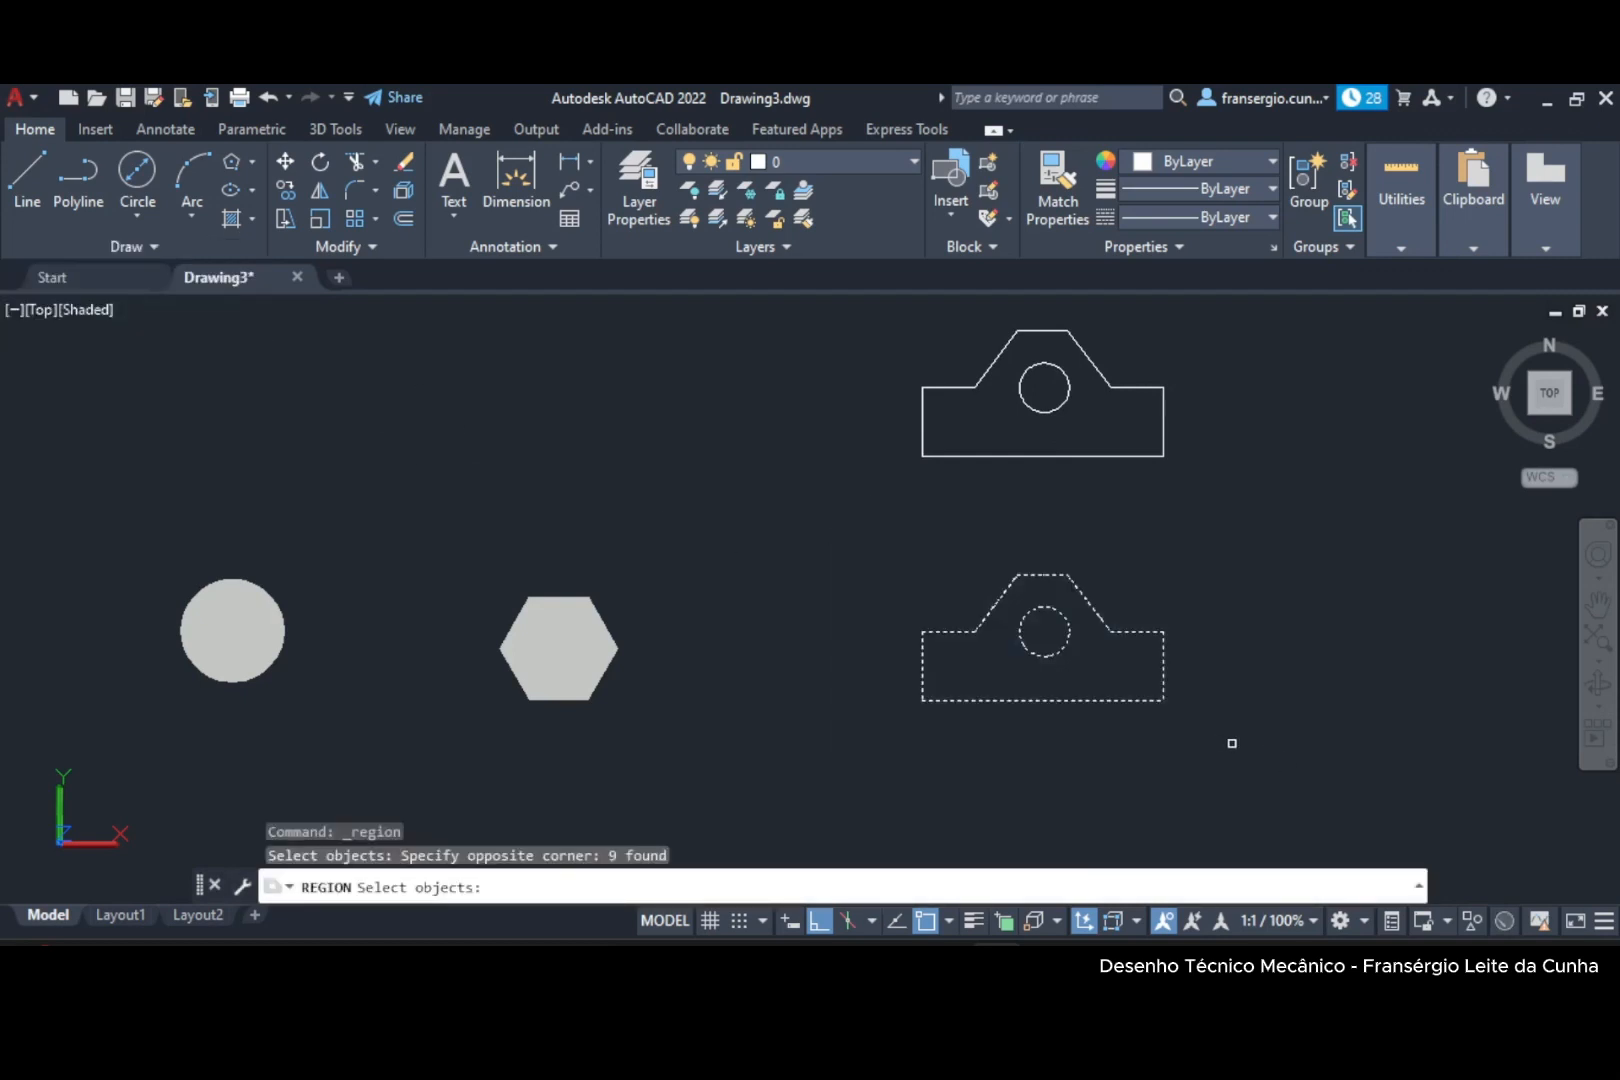
key("Return")
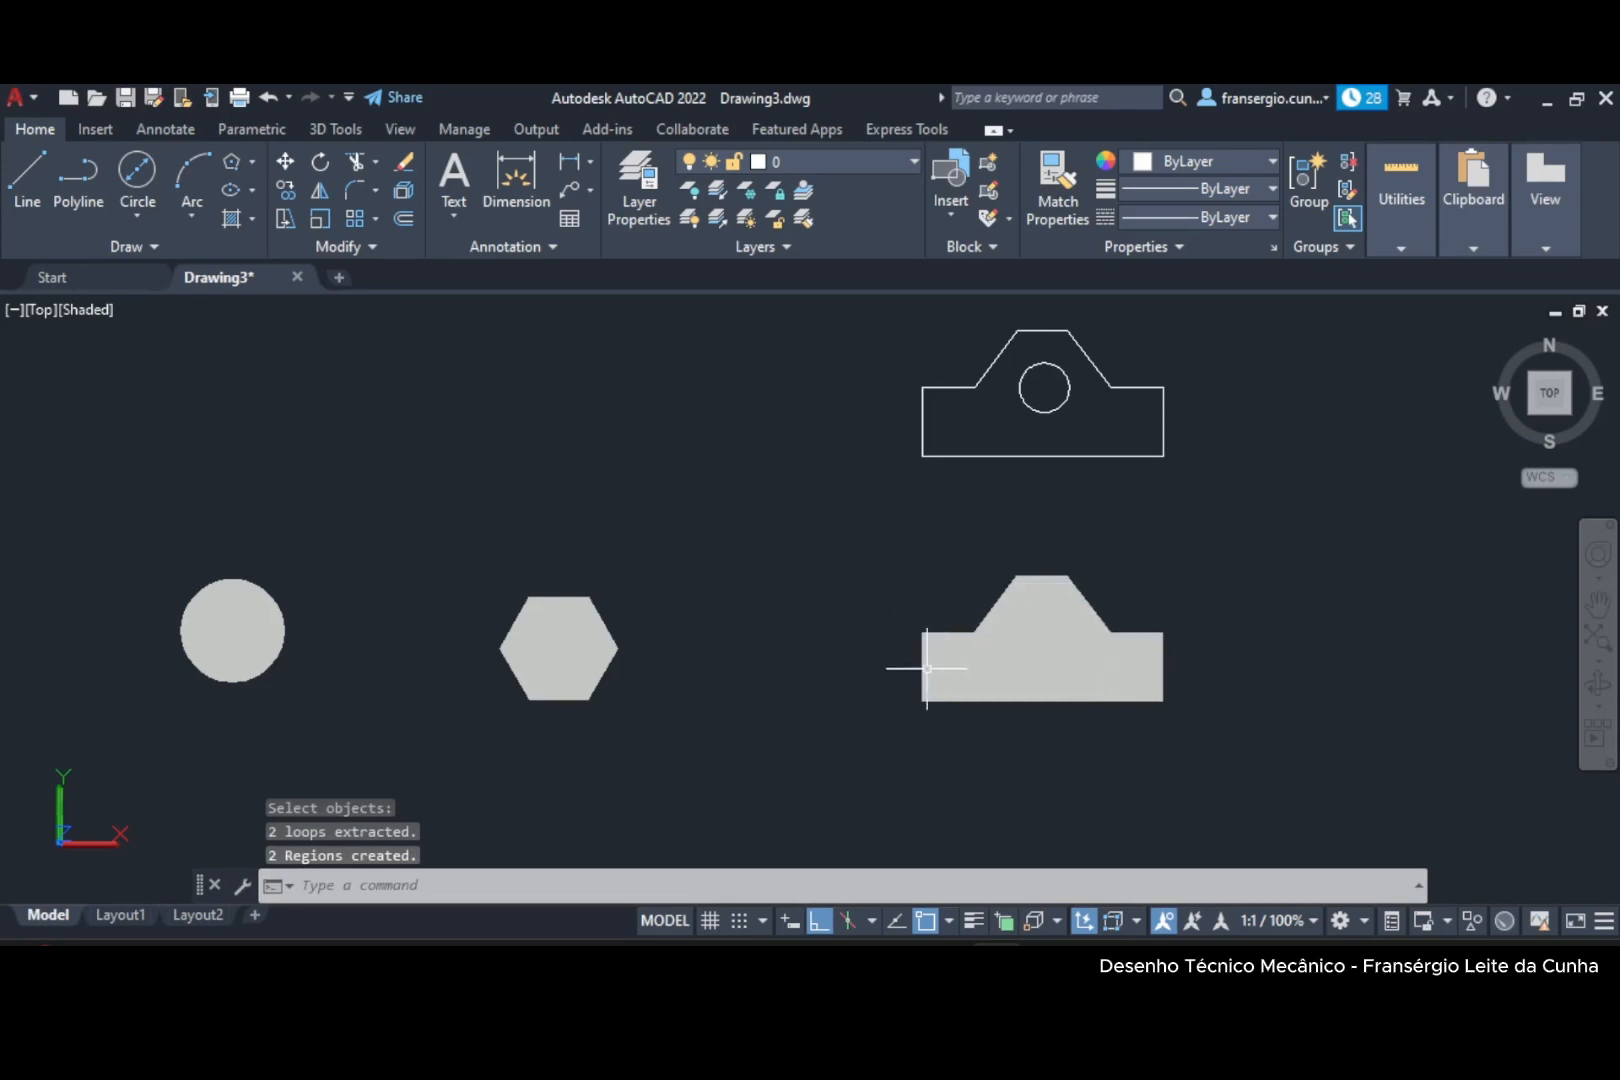
Subtract the inner circle's region from the lower bracket region to cut the hole.
mouse_move(950, 676)
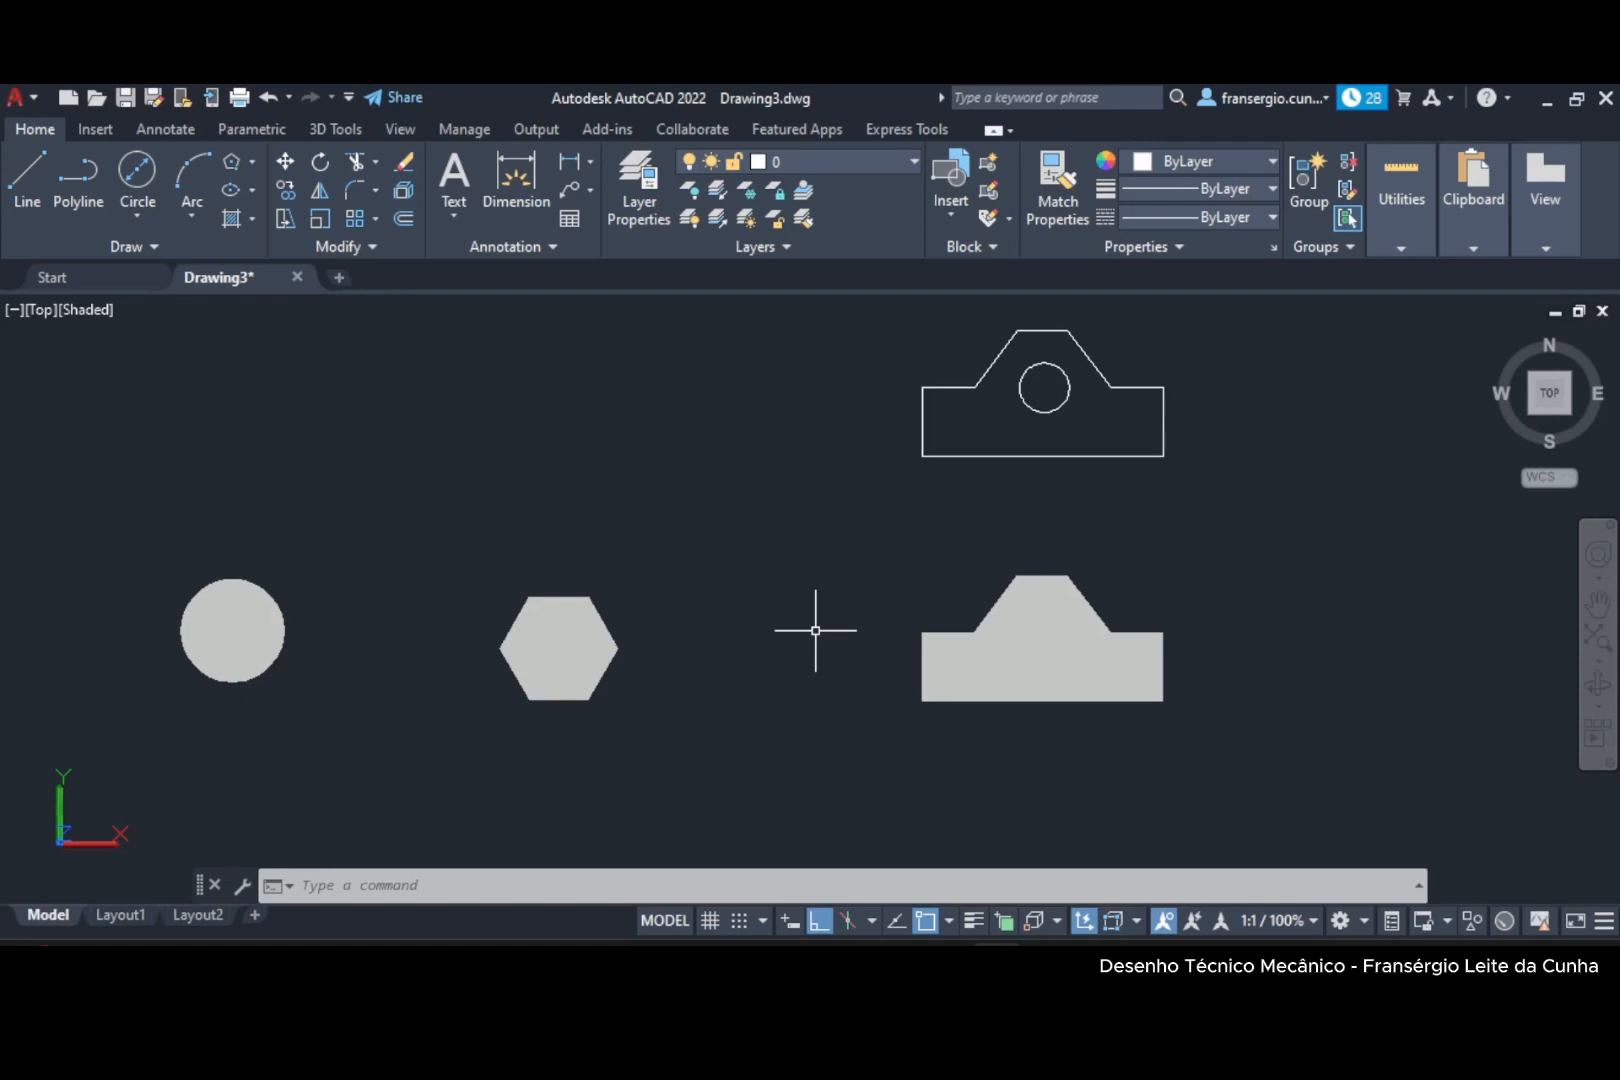
left_click(348, 129)
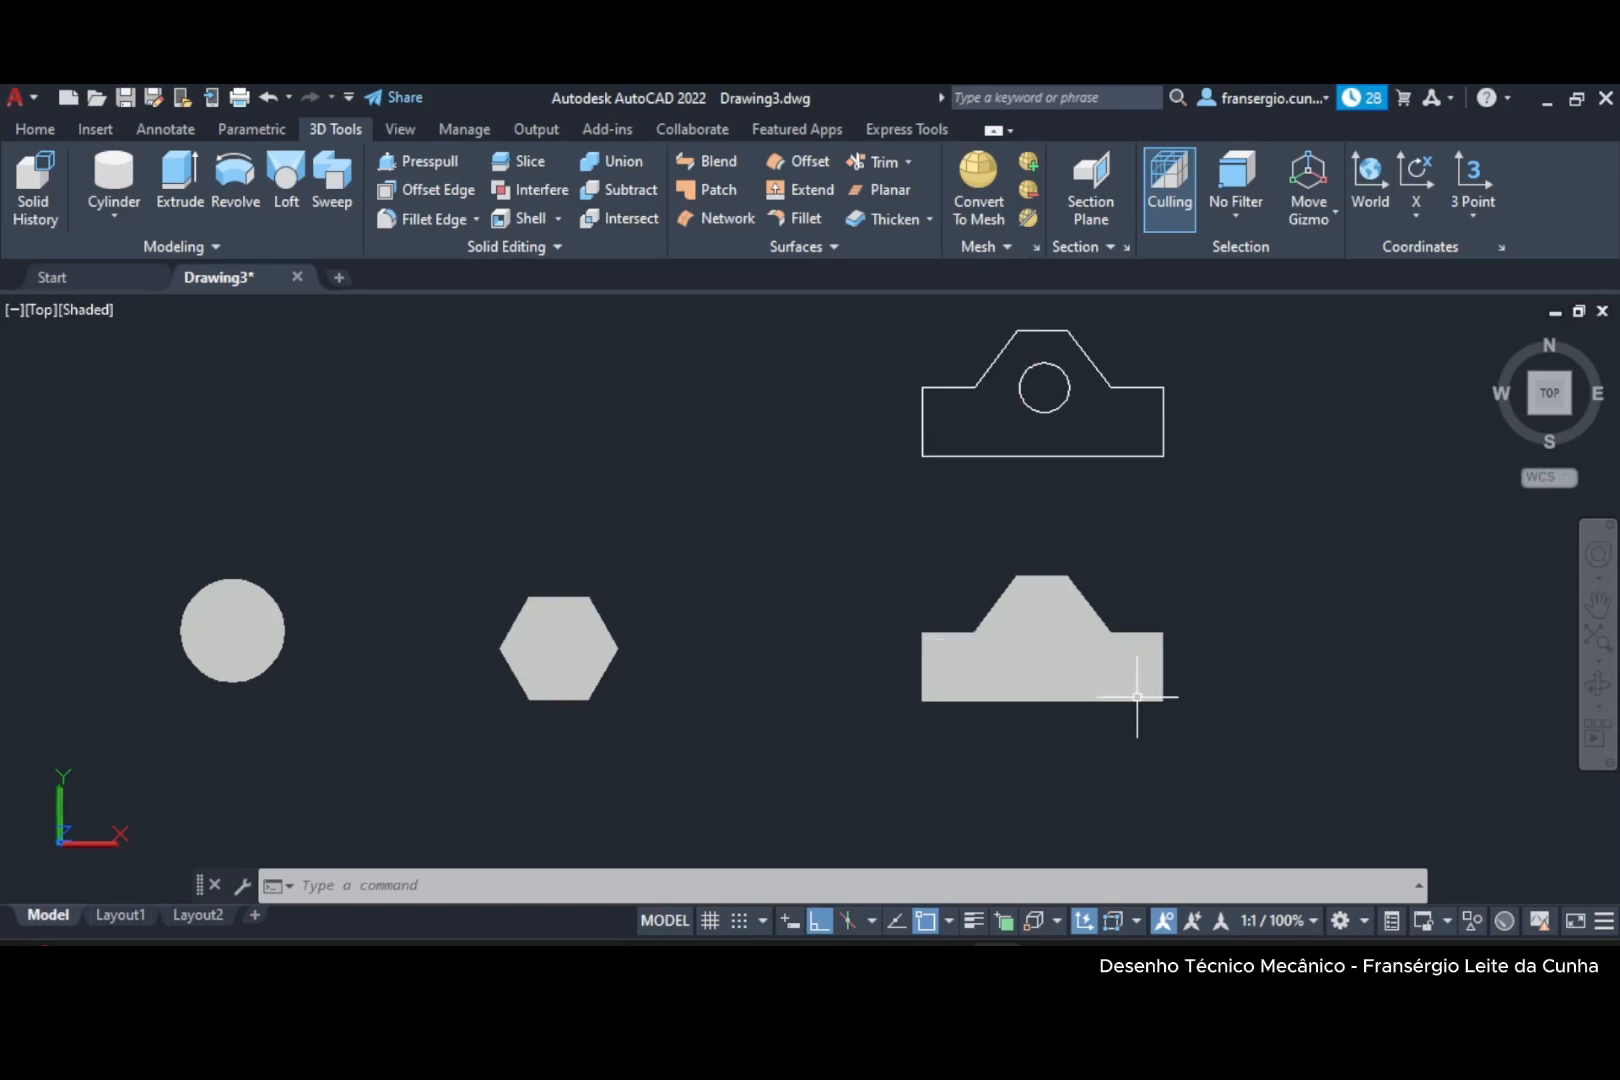
left_click(613, 189)
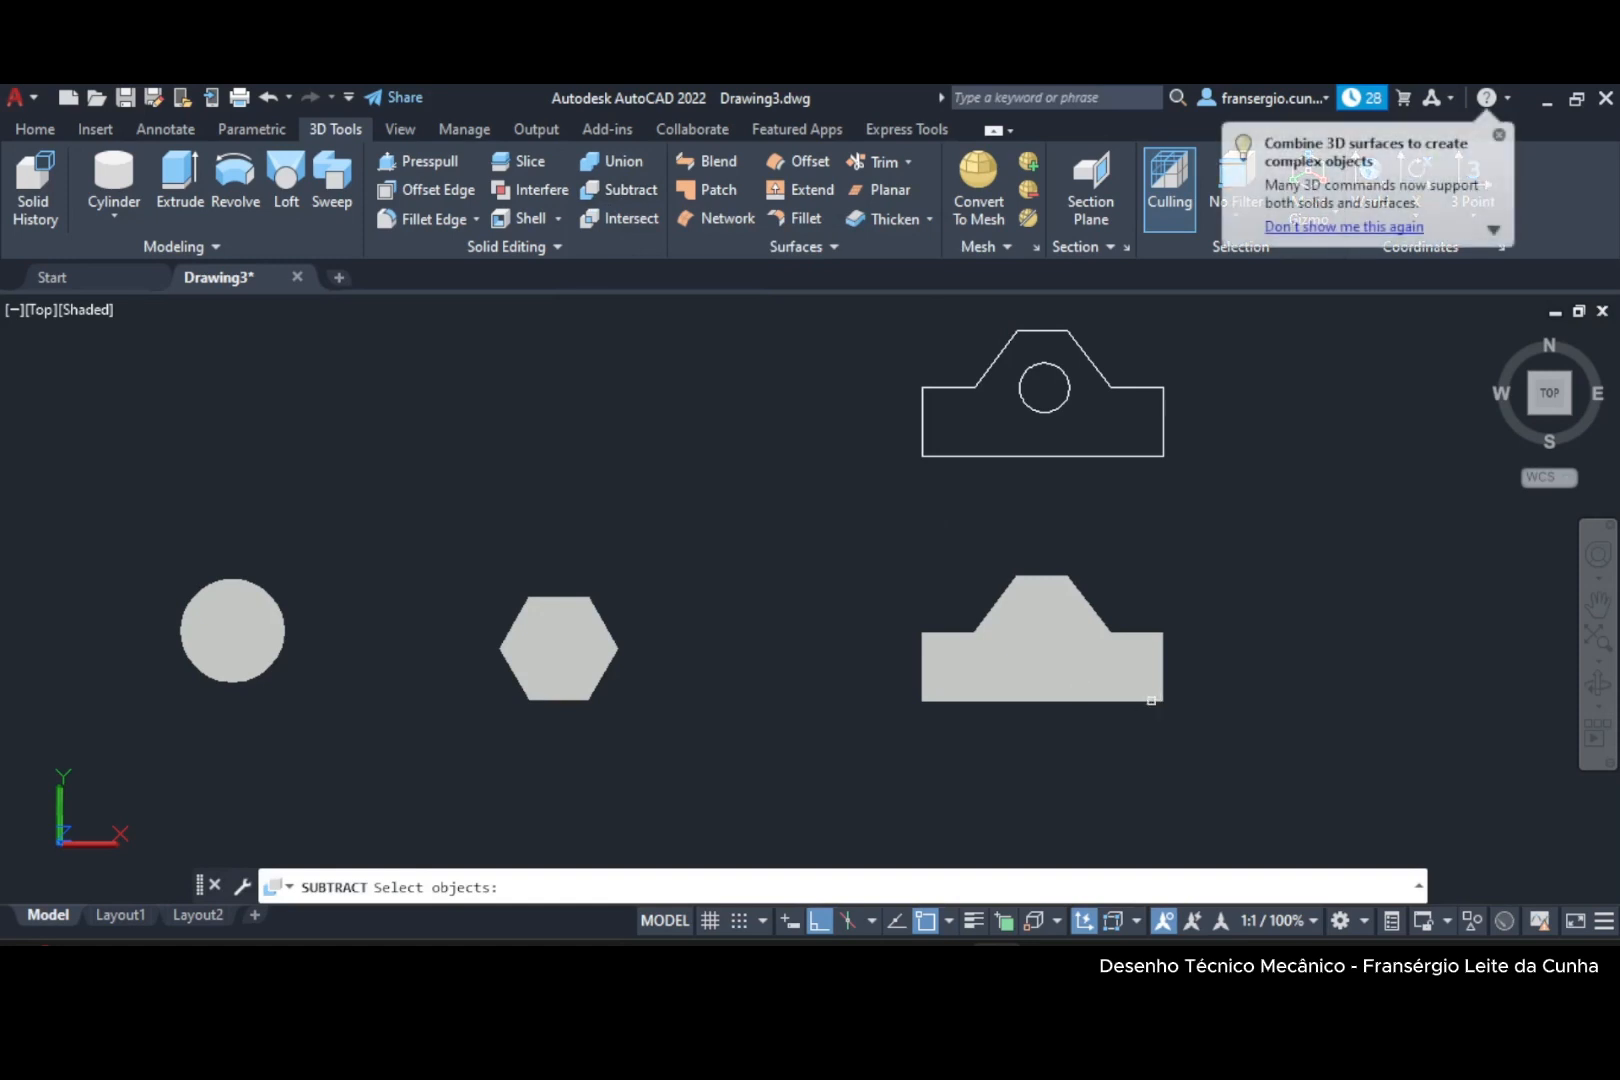
left_click(1153, 700)
key("Return")
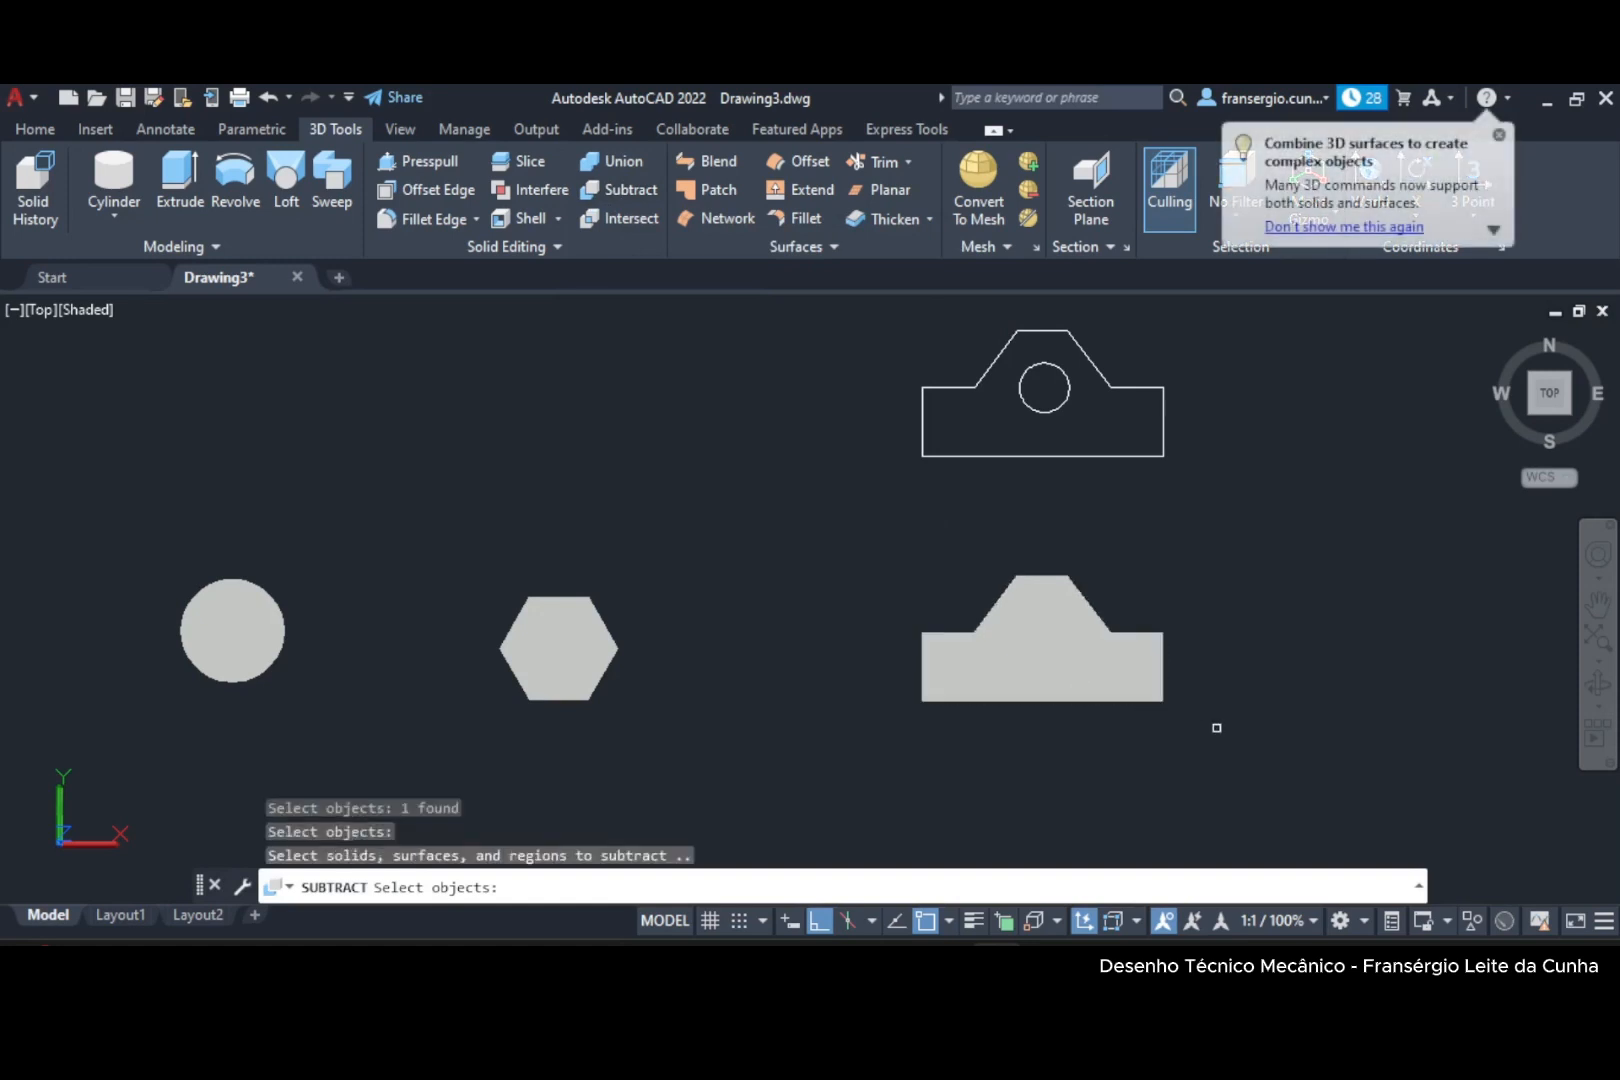
left_click(968, 530)
left_click(1119, 752)
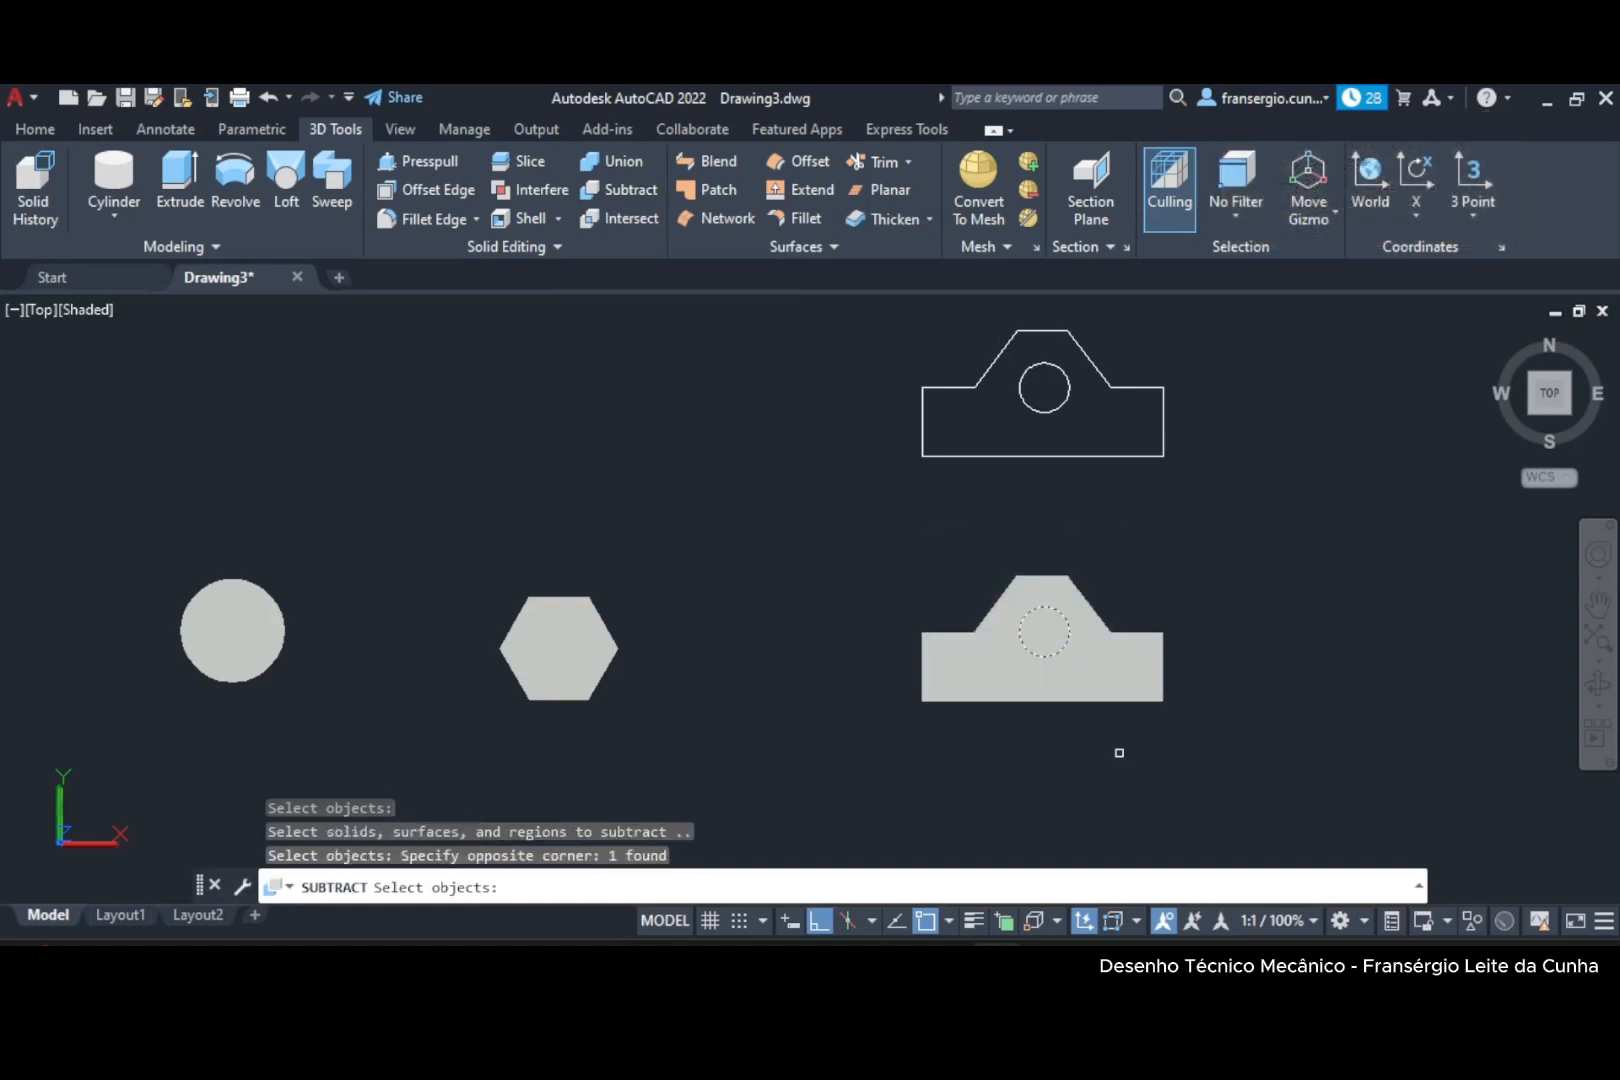
key("Return")
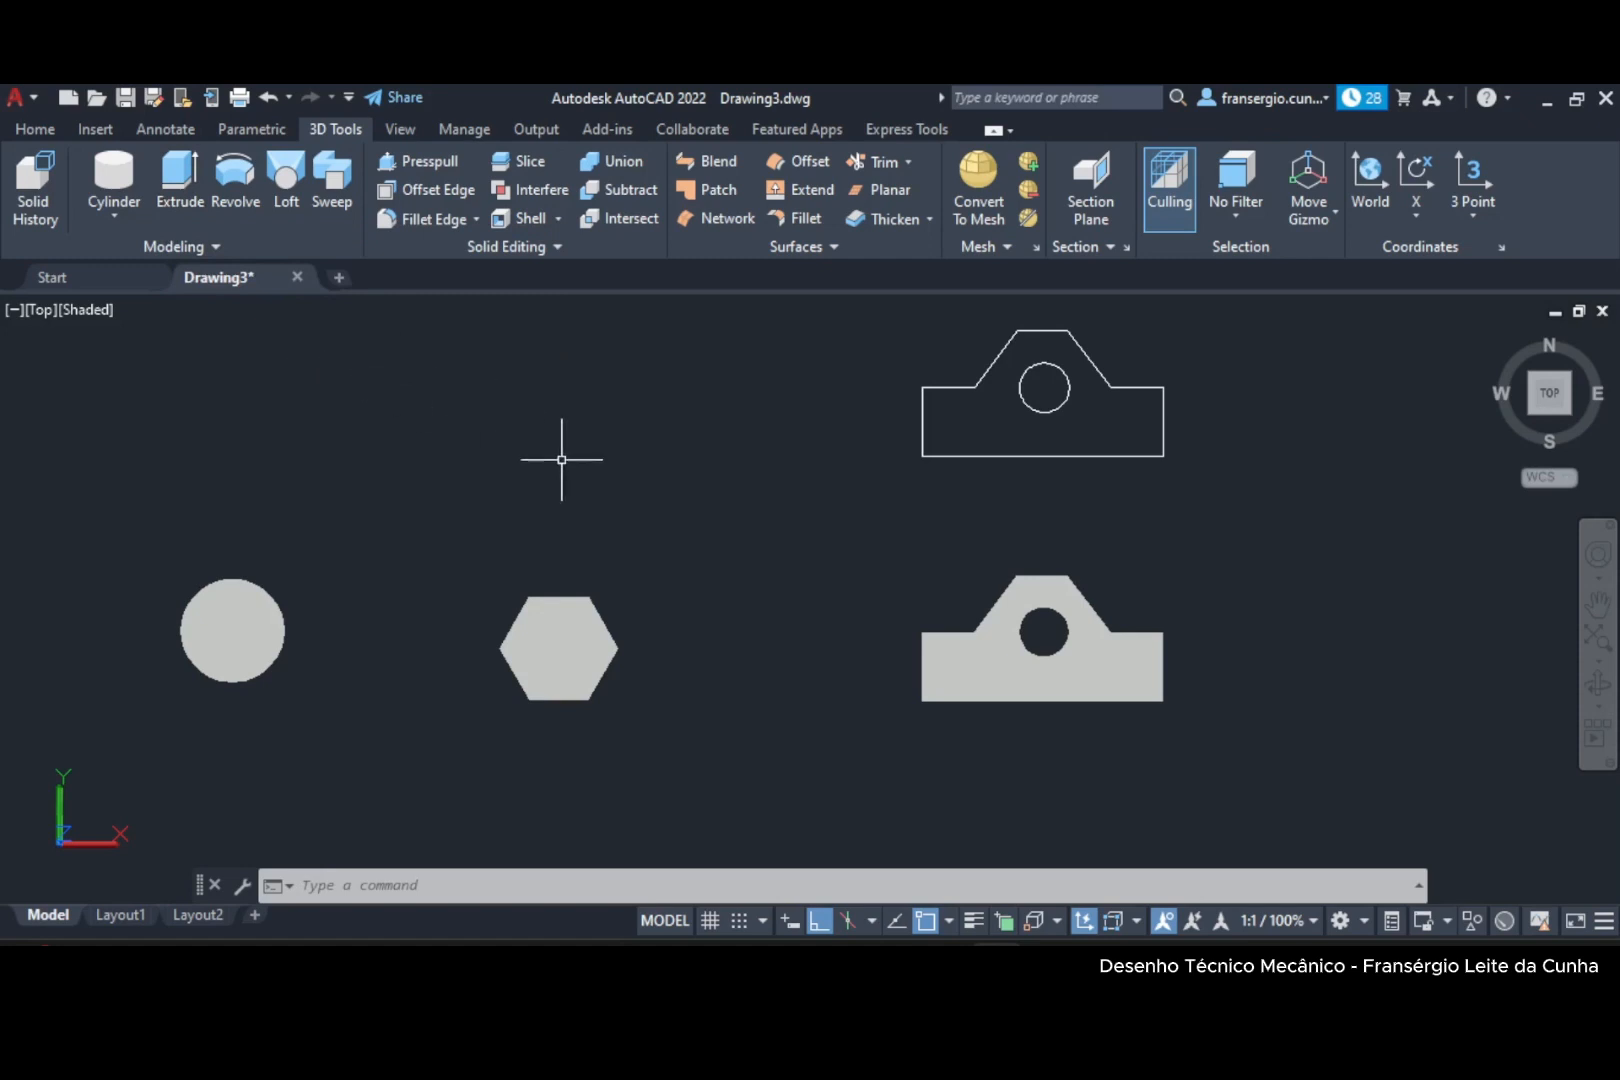
Set the viewport to the SW Isometric view, with the circle, hexagon and bracket shapes in sight.
mouse_move(1558, 416)
left_click(40, 312)
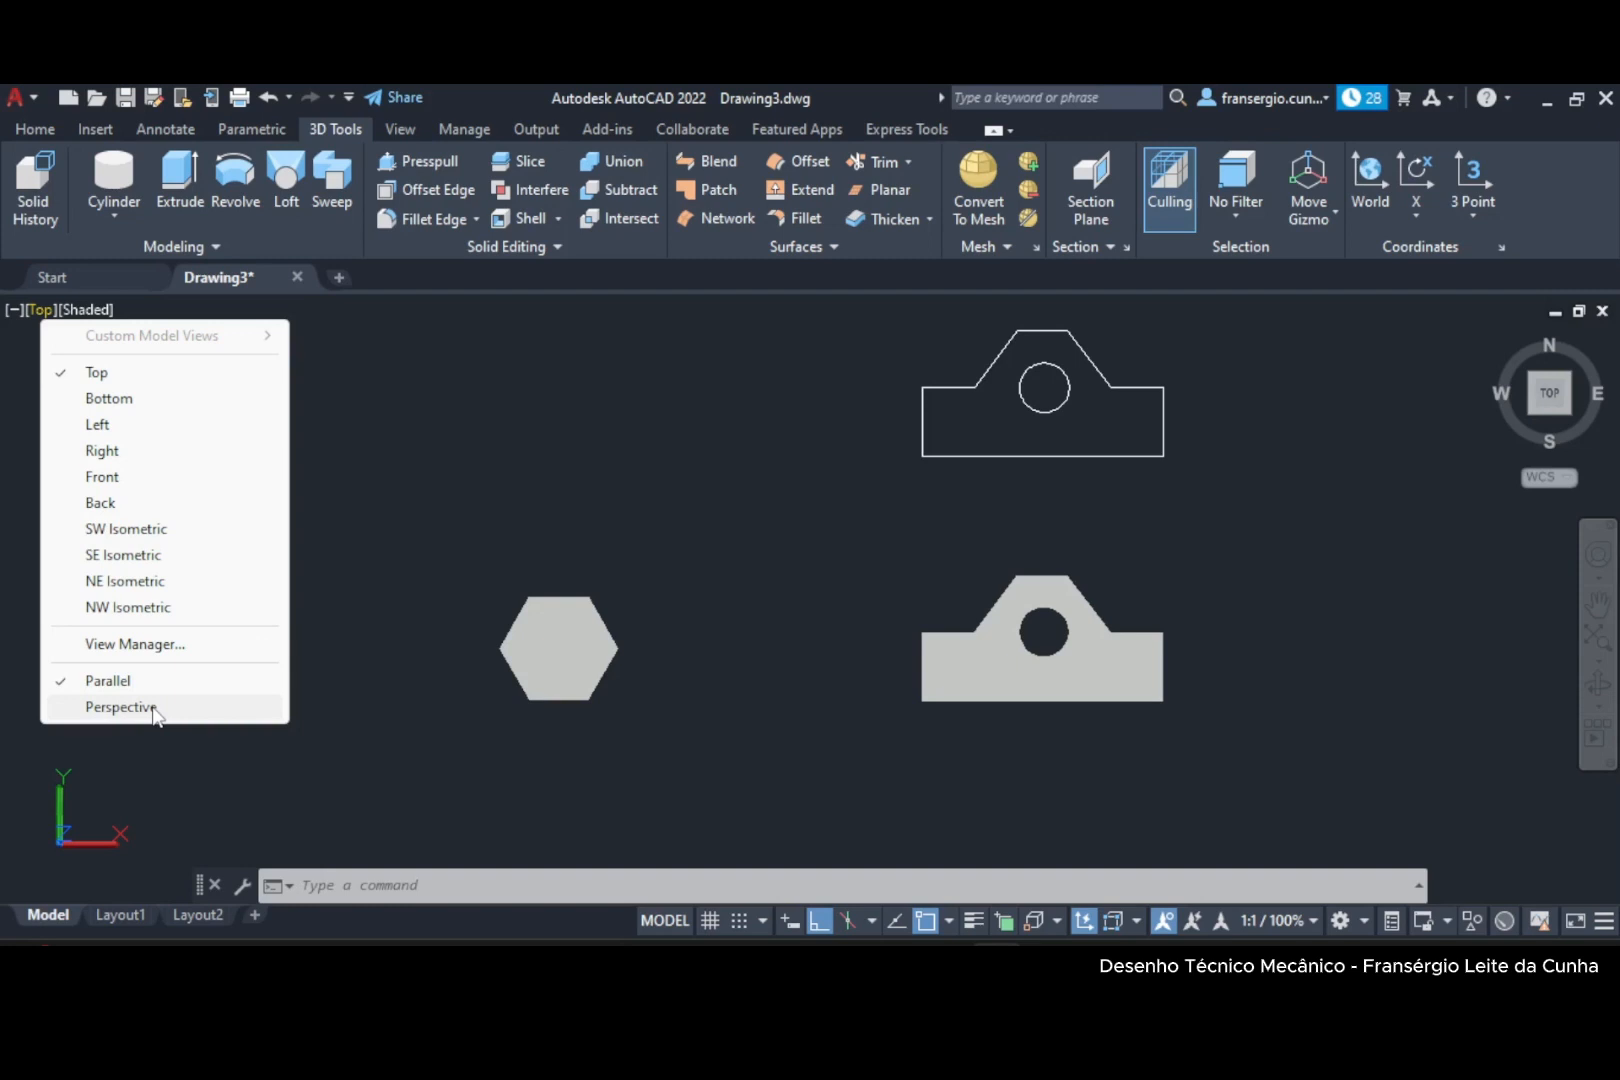
left_click(150, 530)
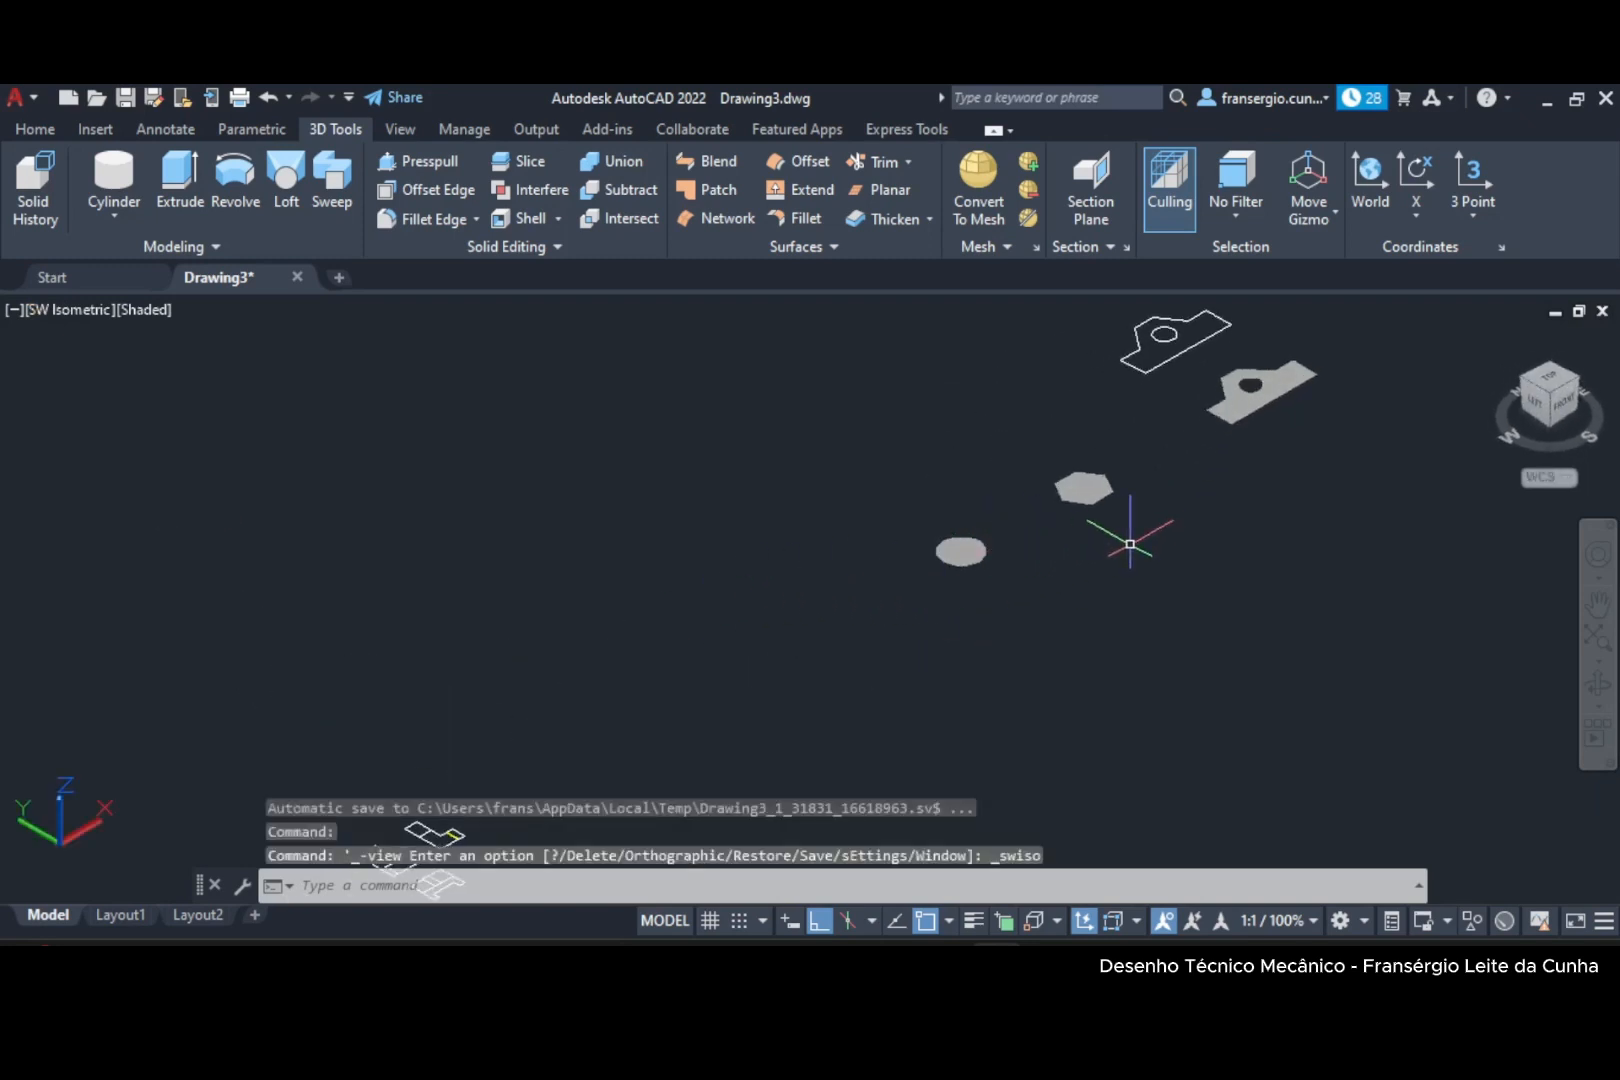
scroll(918, 567, "up", 2)
middle_click_drag(918, 567, 871, 610)
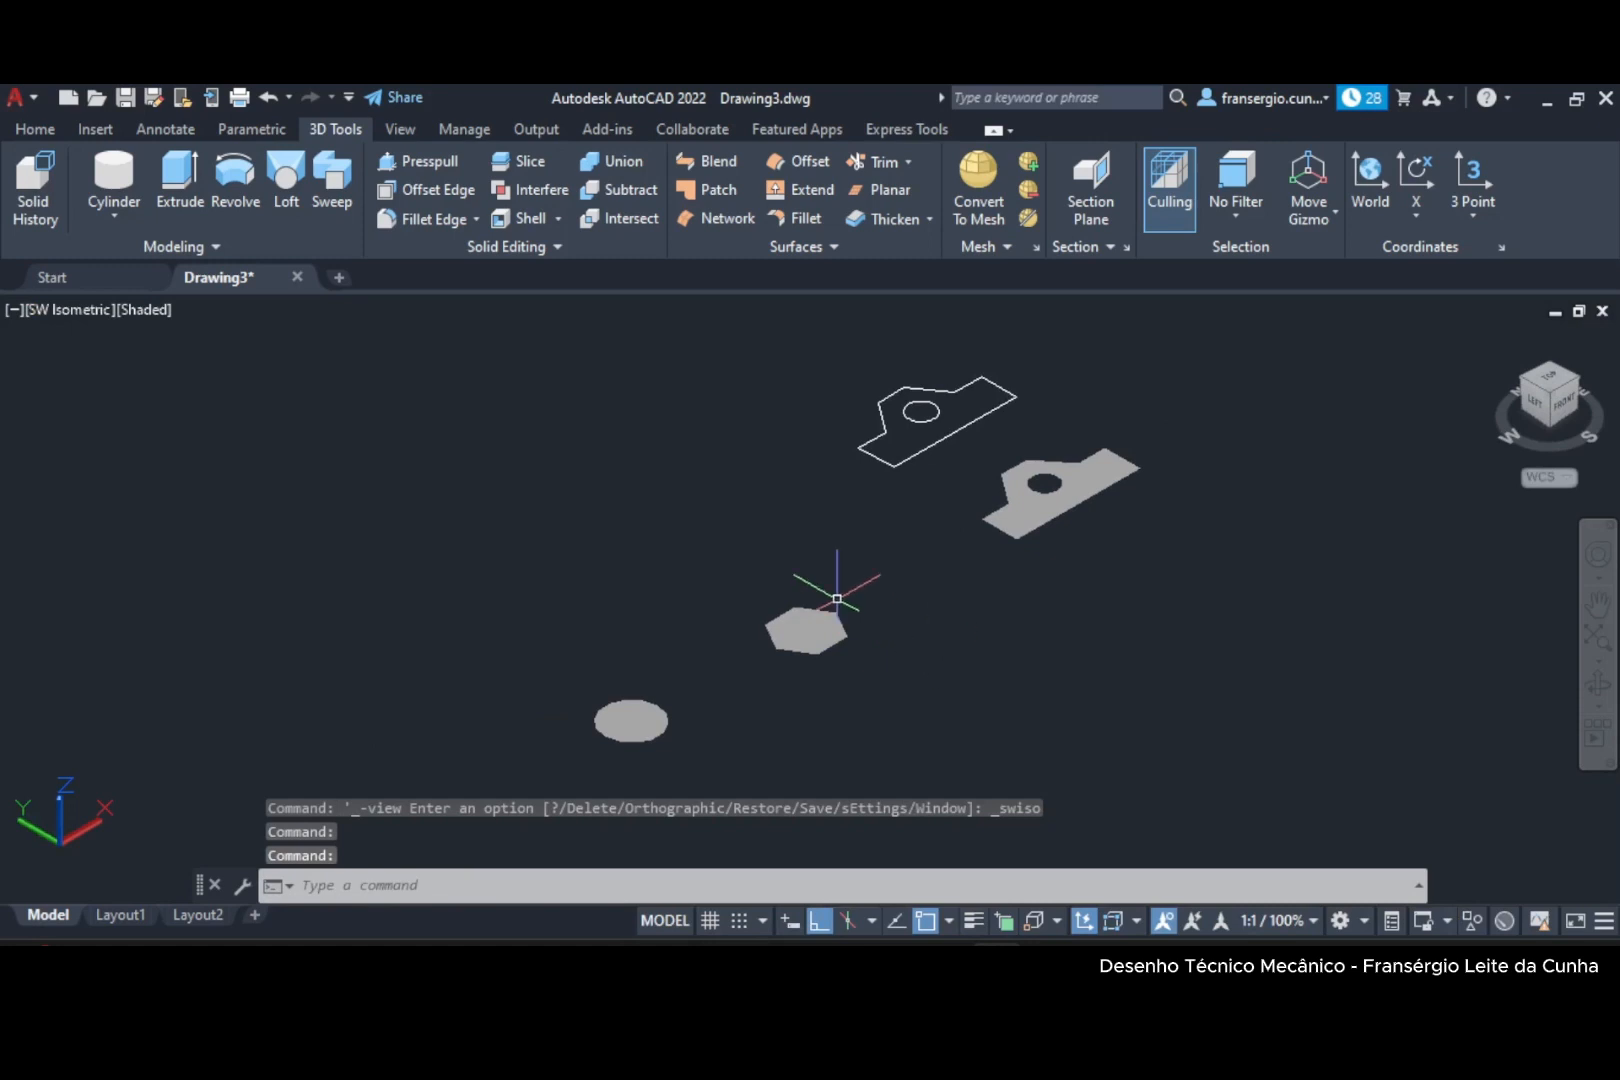
Extrude the circle region to a height of 100.
left_click(181, 201)
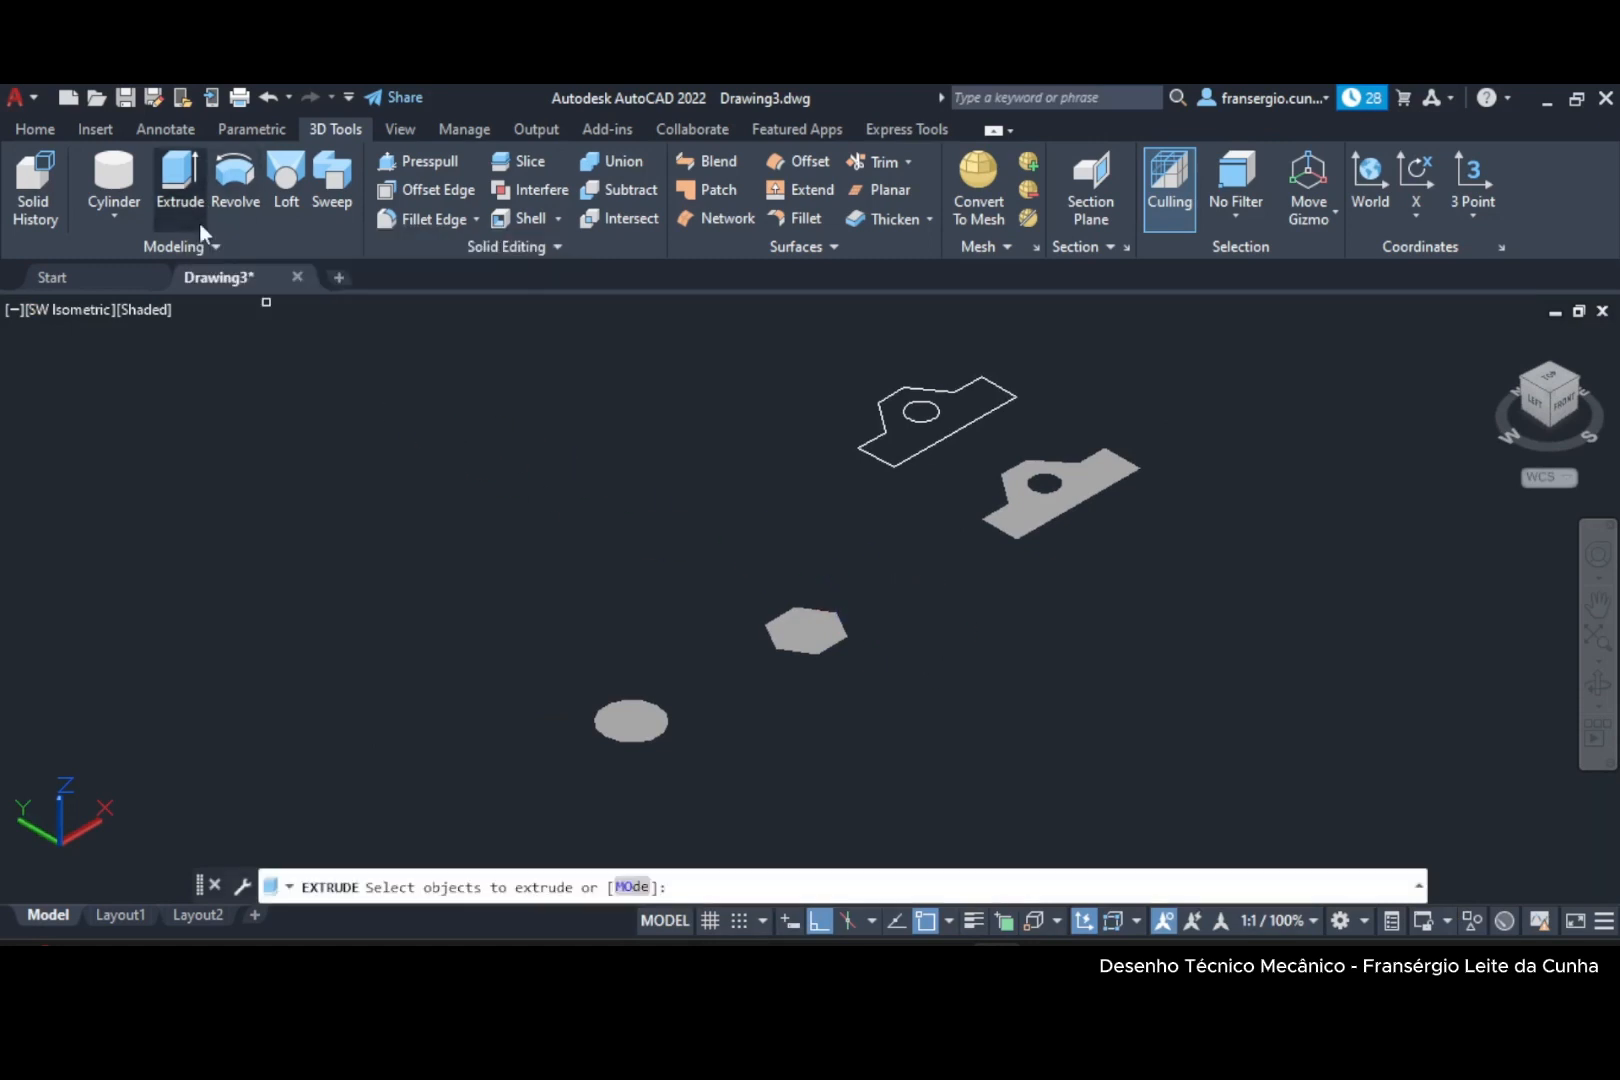
left_click(663, 712)
right_click(729, 716)
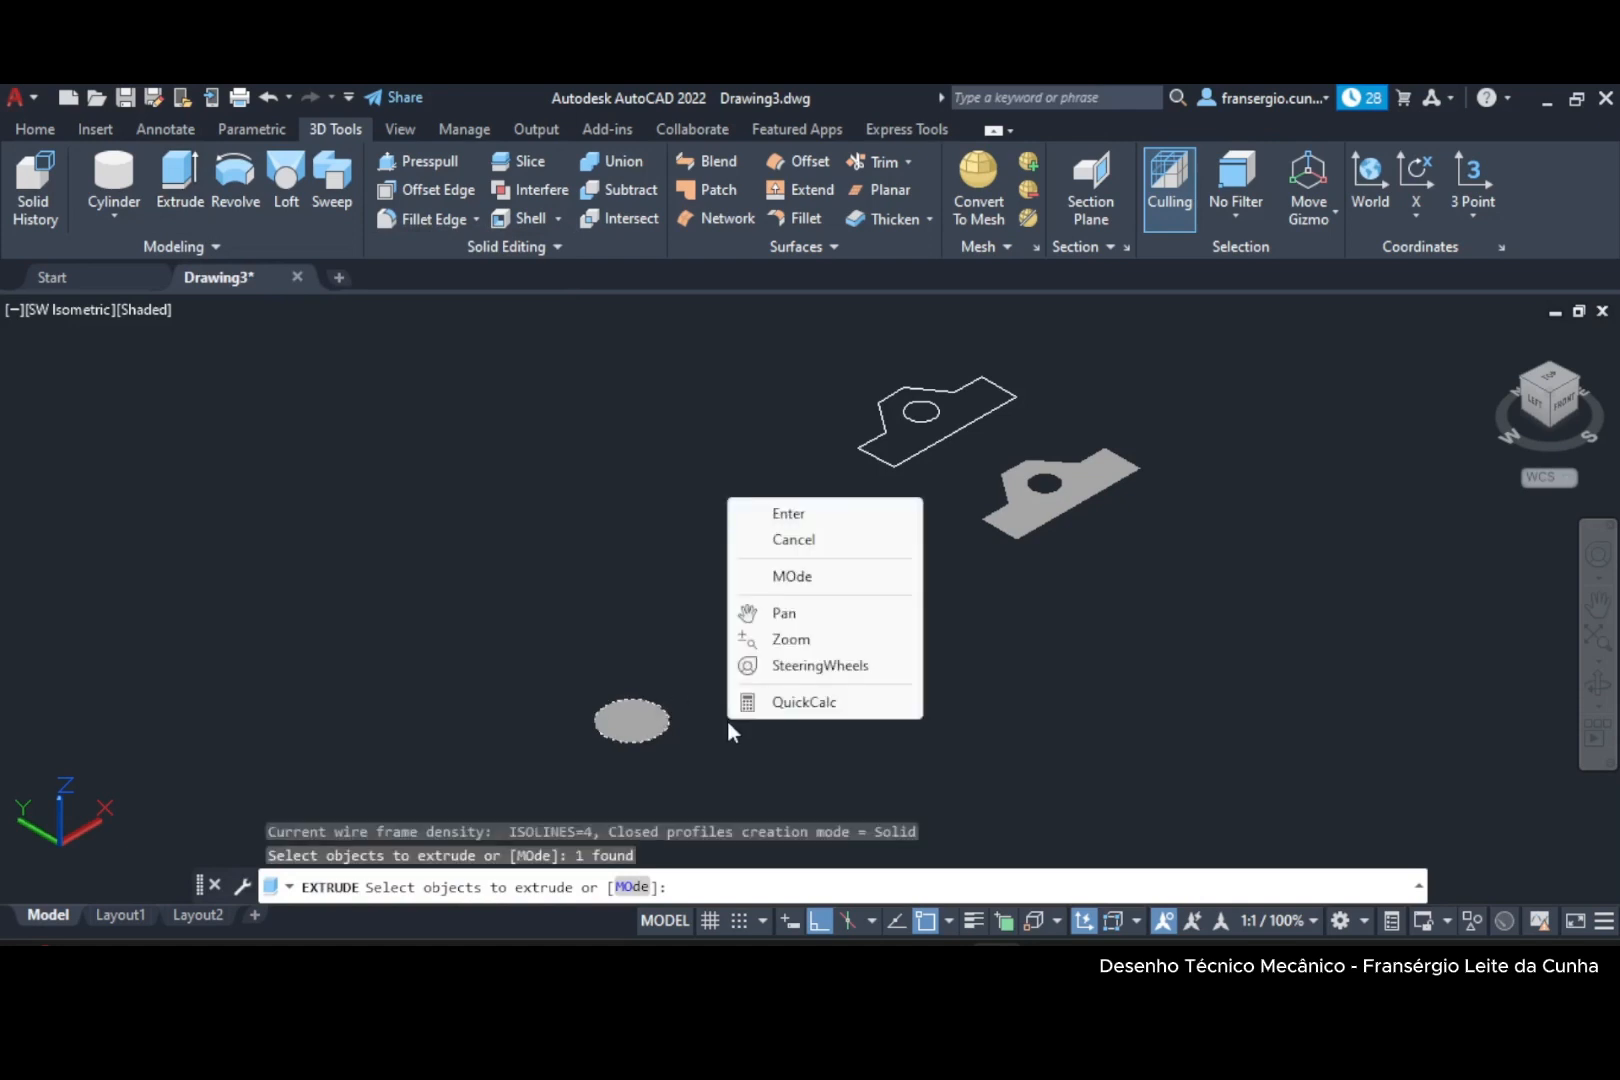
left_click(788, 513)
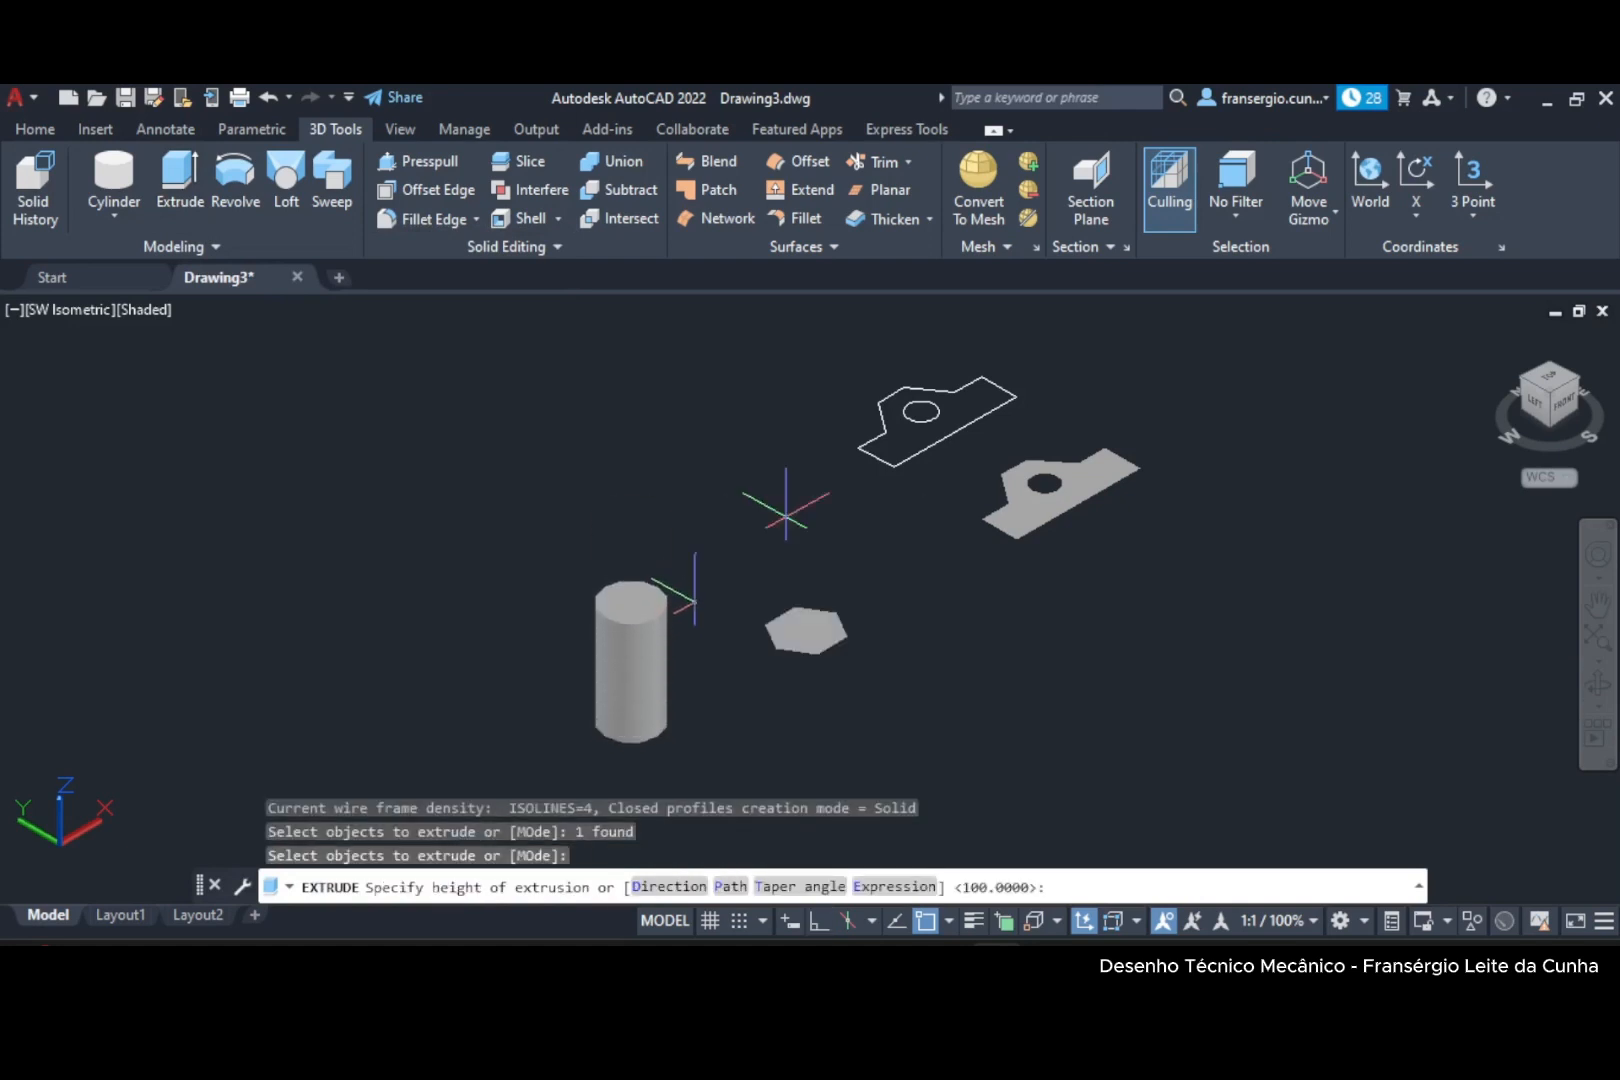
type("100")
key("Return")
key("F8")
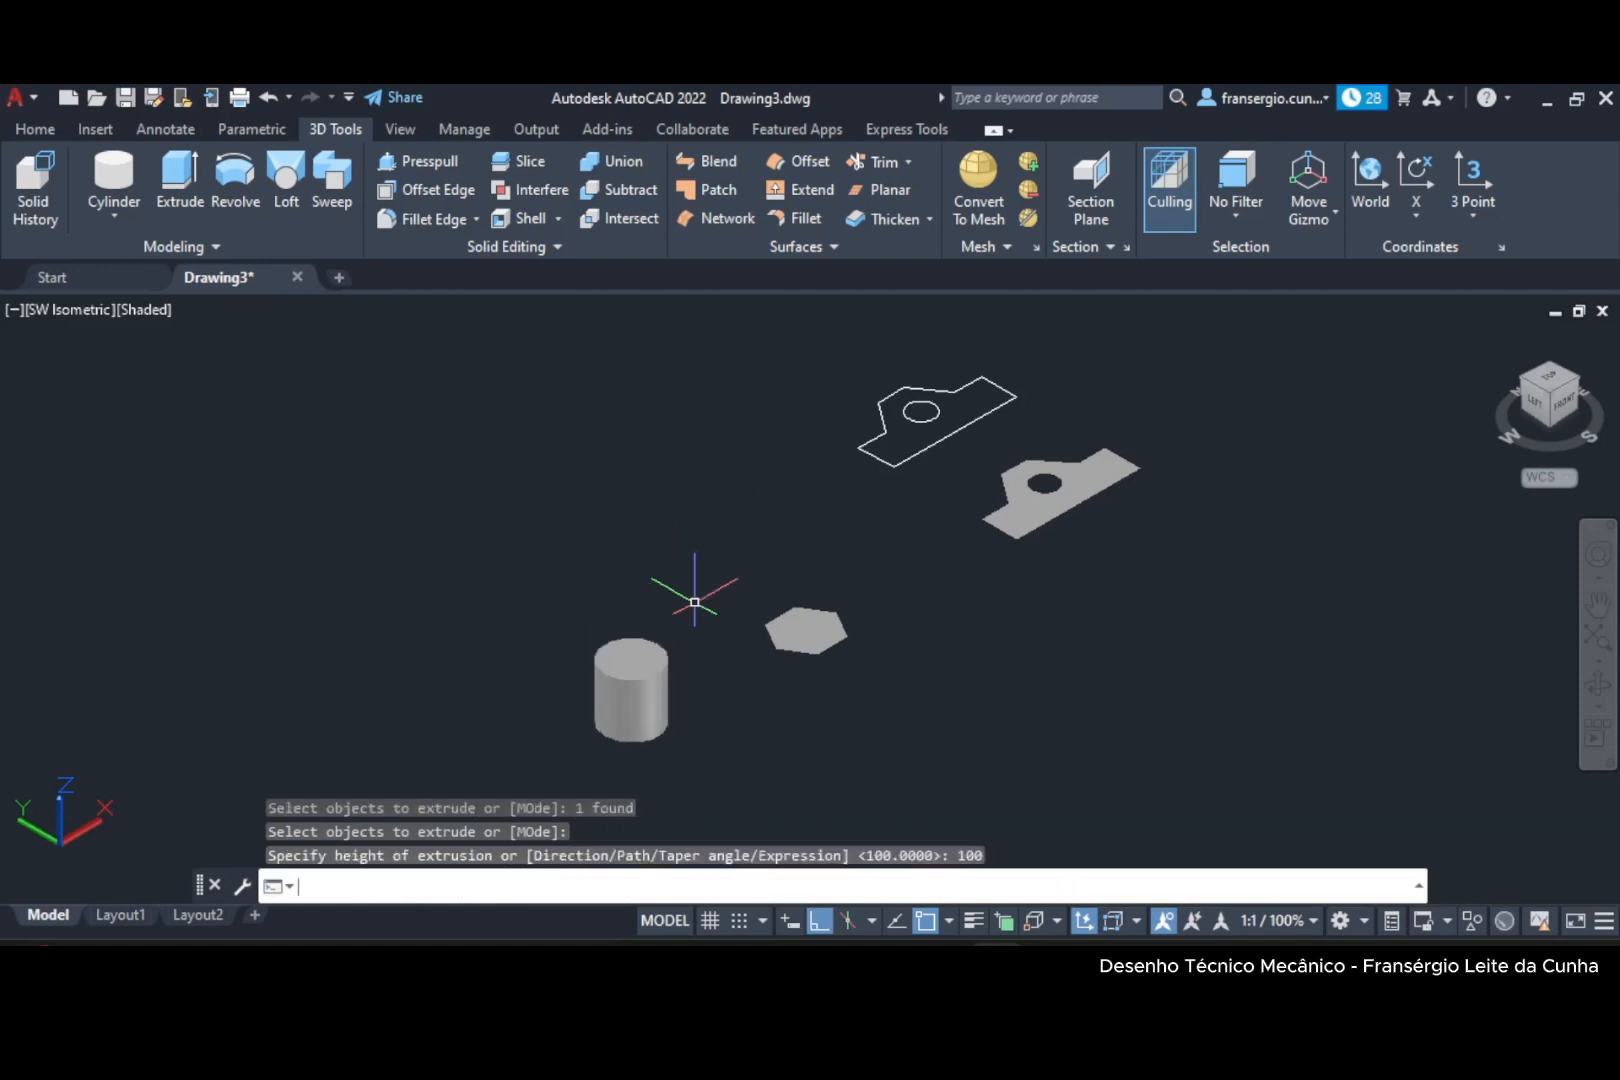
Extrude the hexagon region to a height of 100.
middle_click_drag(738, 737, 618, 654)
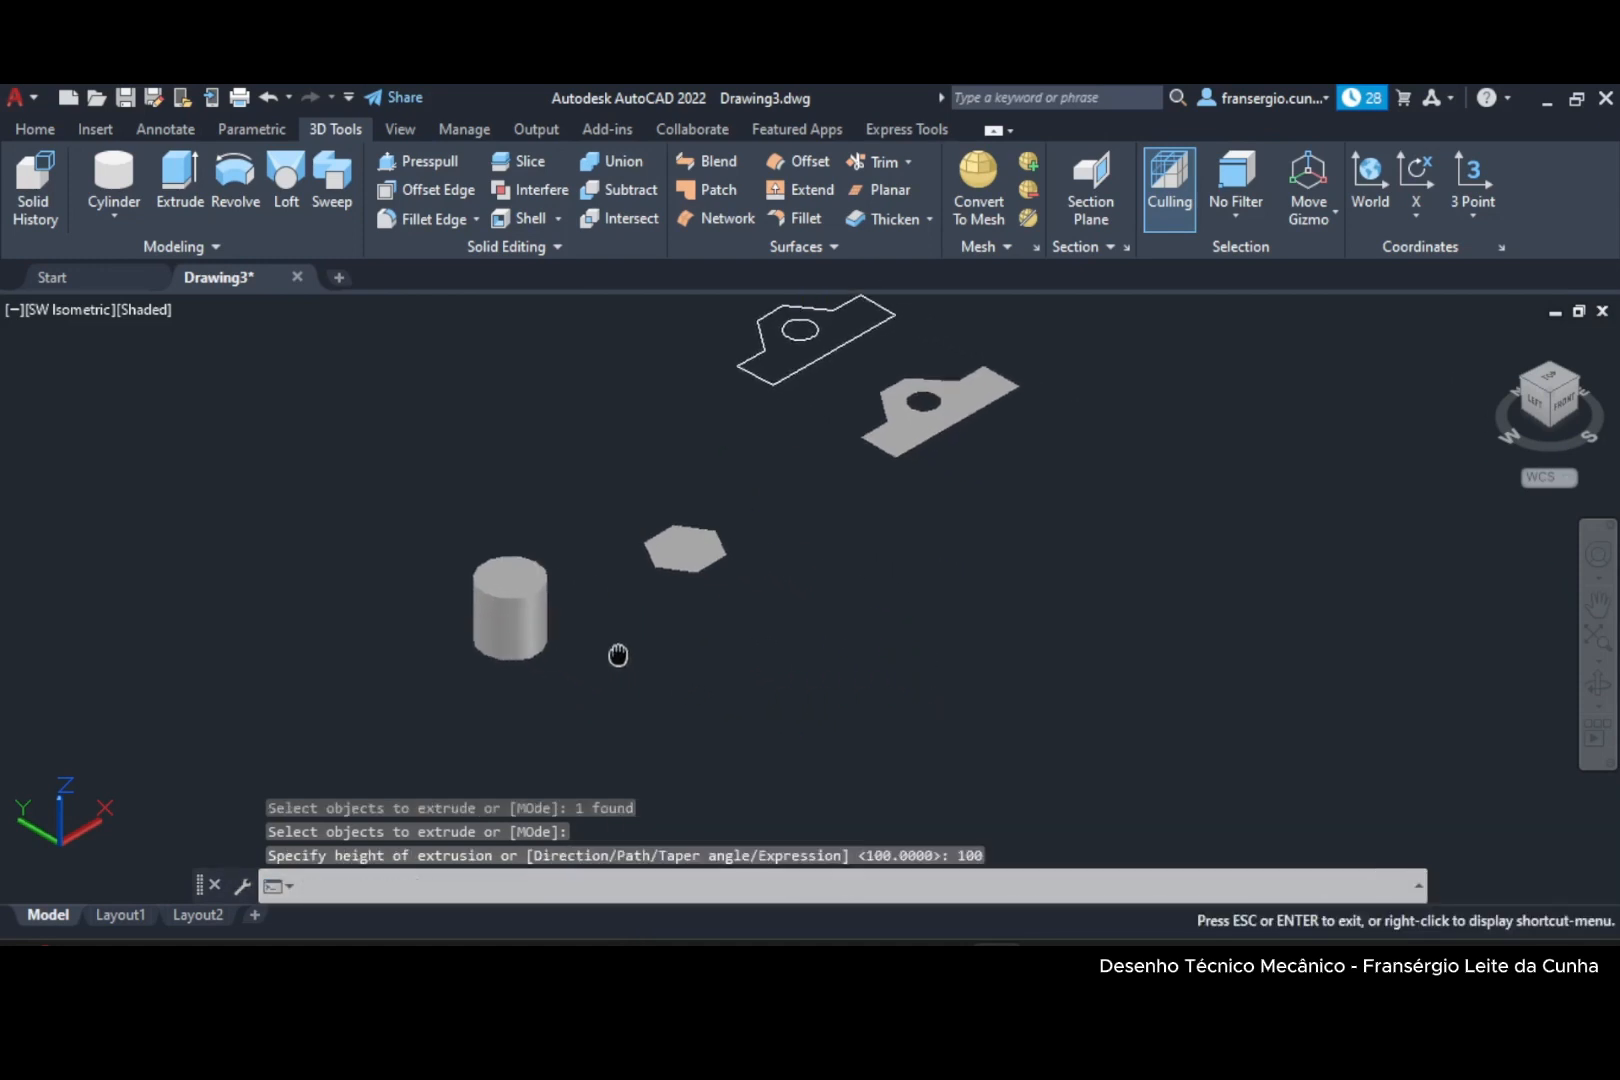
scroll(661, 522, "up", 3)
middle_click_drag(636, 542, 611, 517)
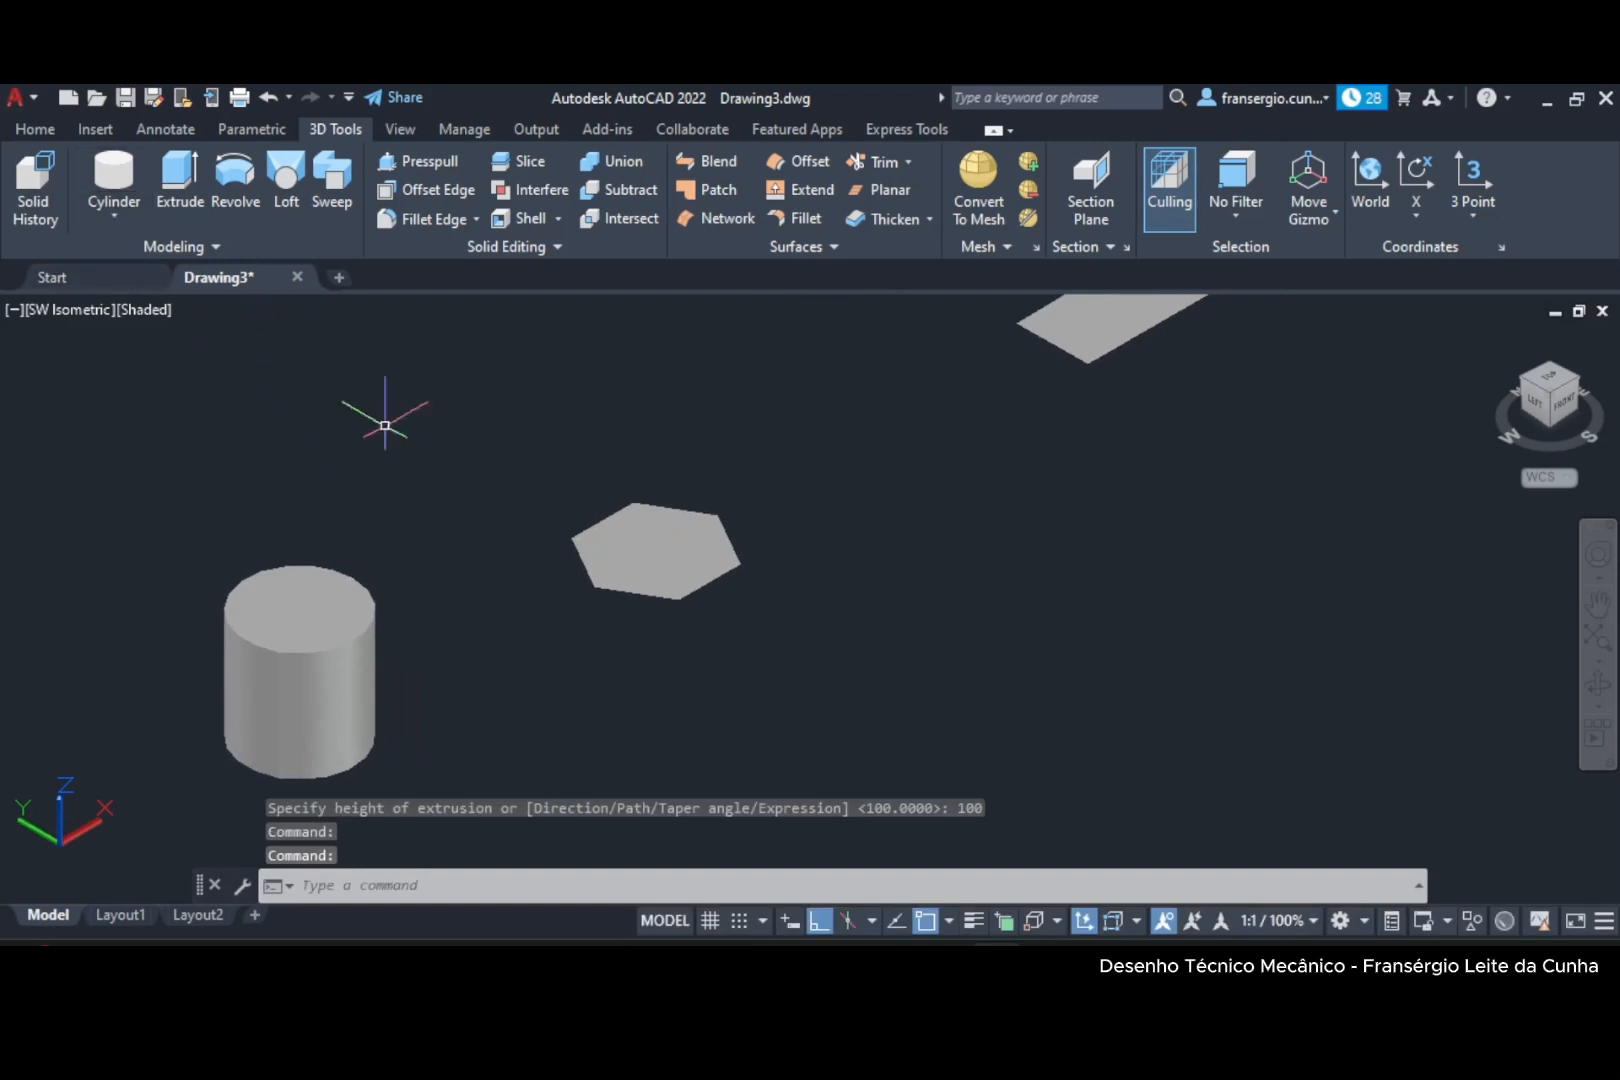
middle_click_drag(832, 571, 790, 680)
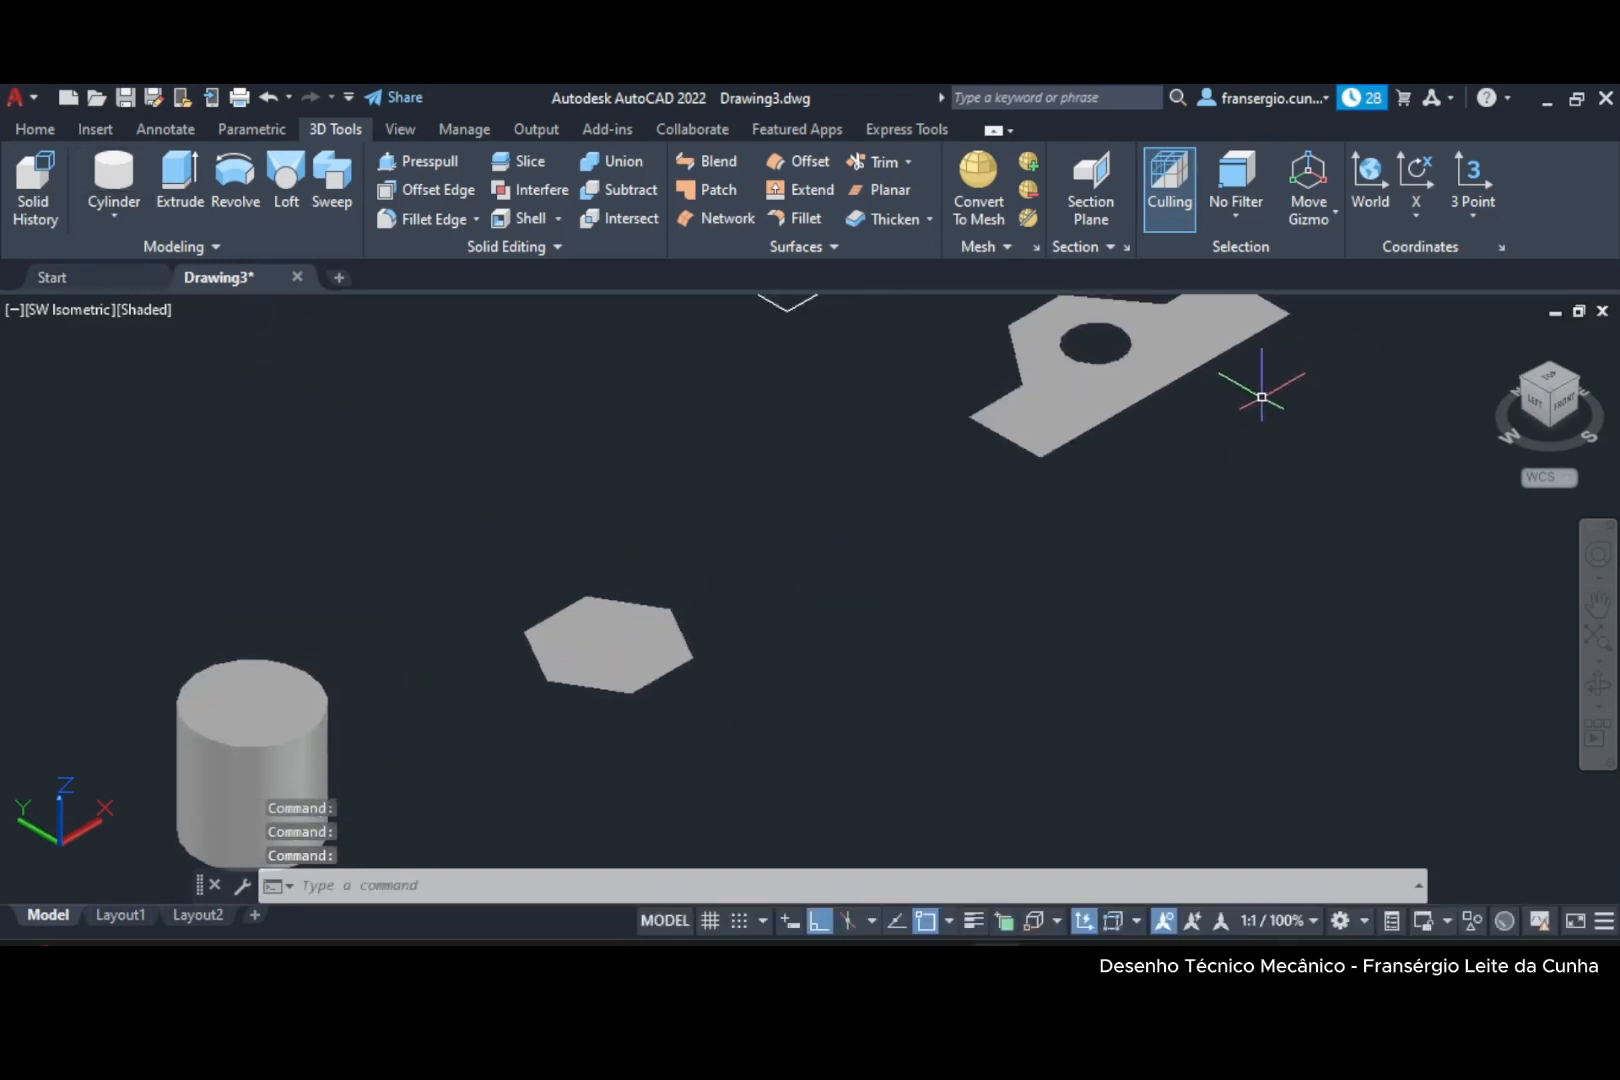
left_click(184, 201)
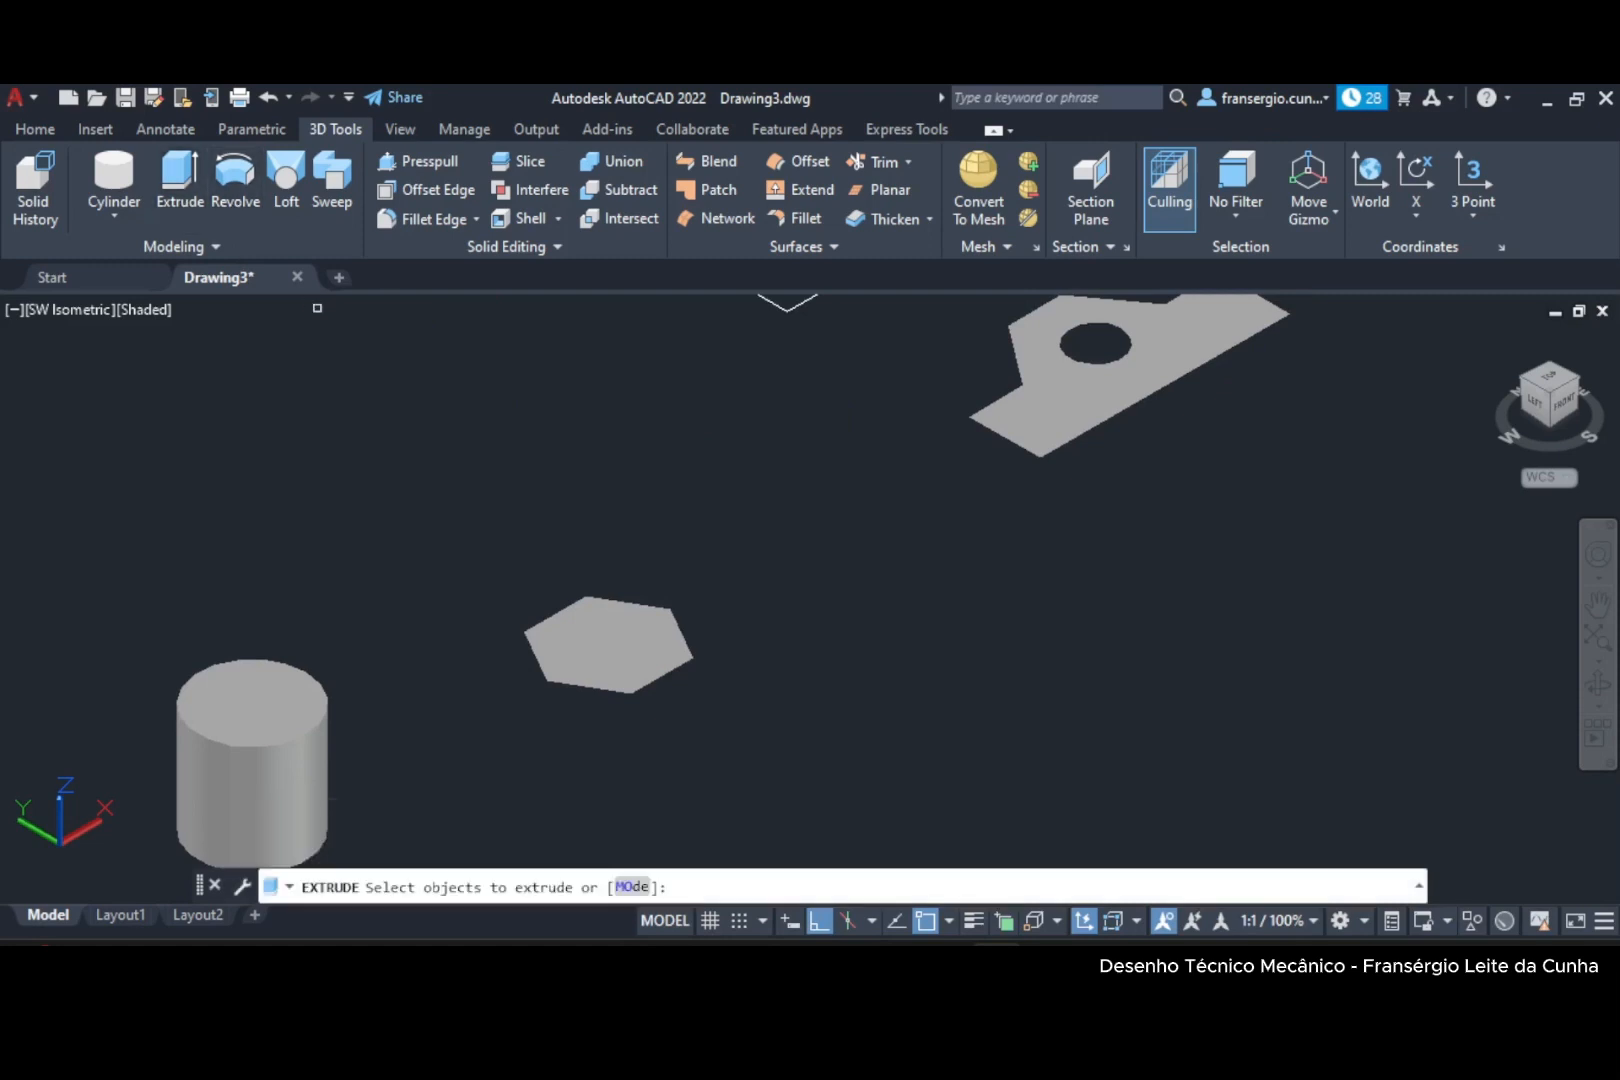
left_click(635, 594)
right_click(746, 629)
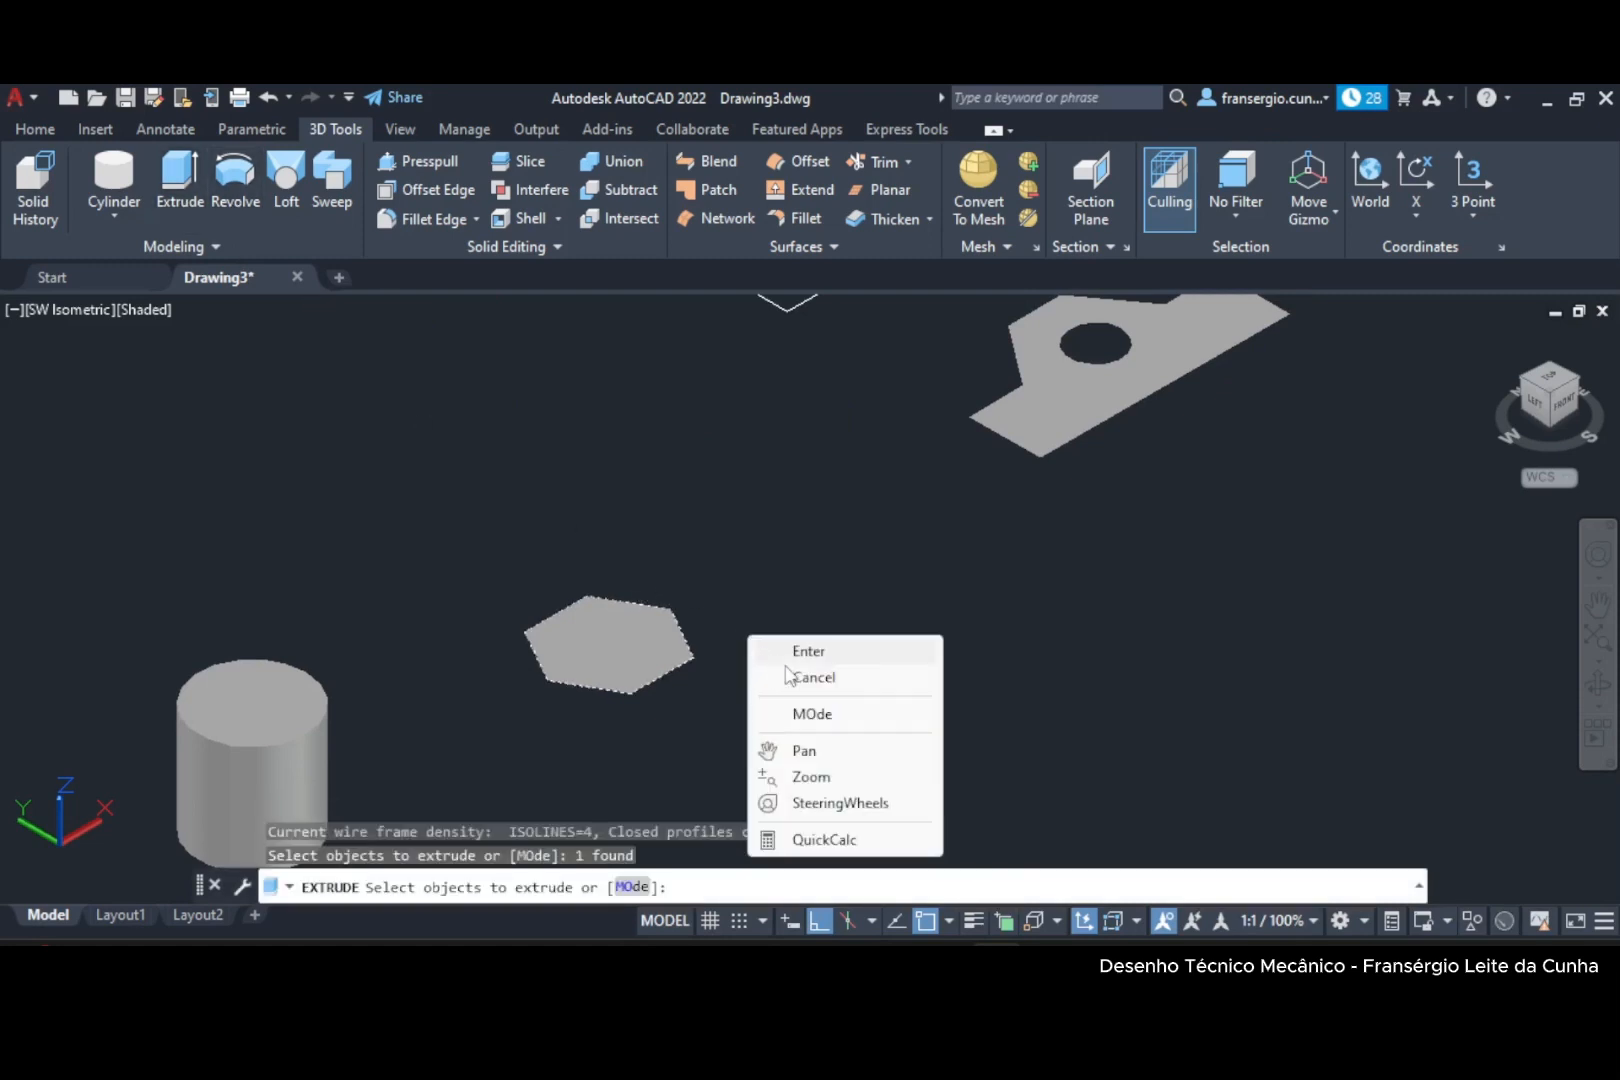
left_click(815, 658)
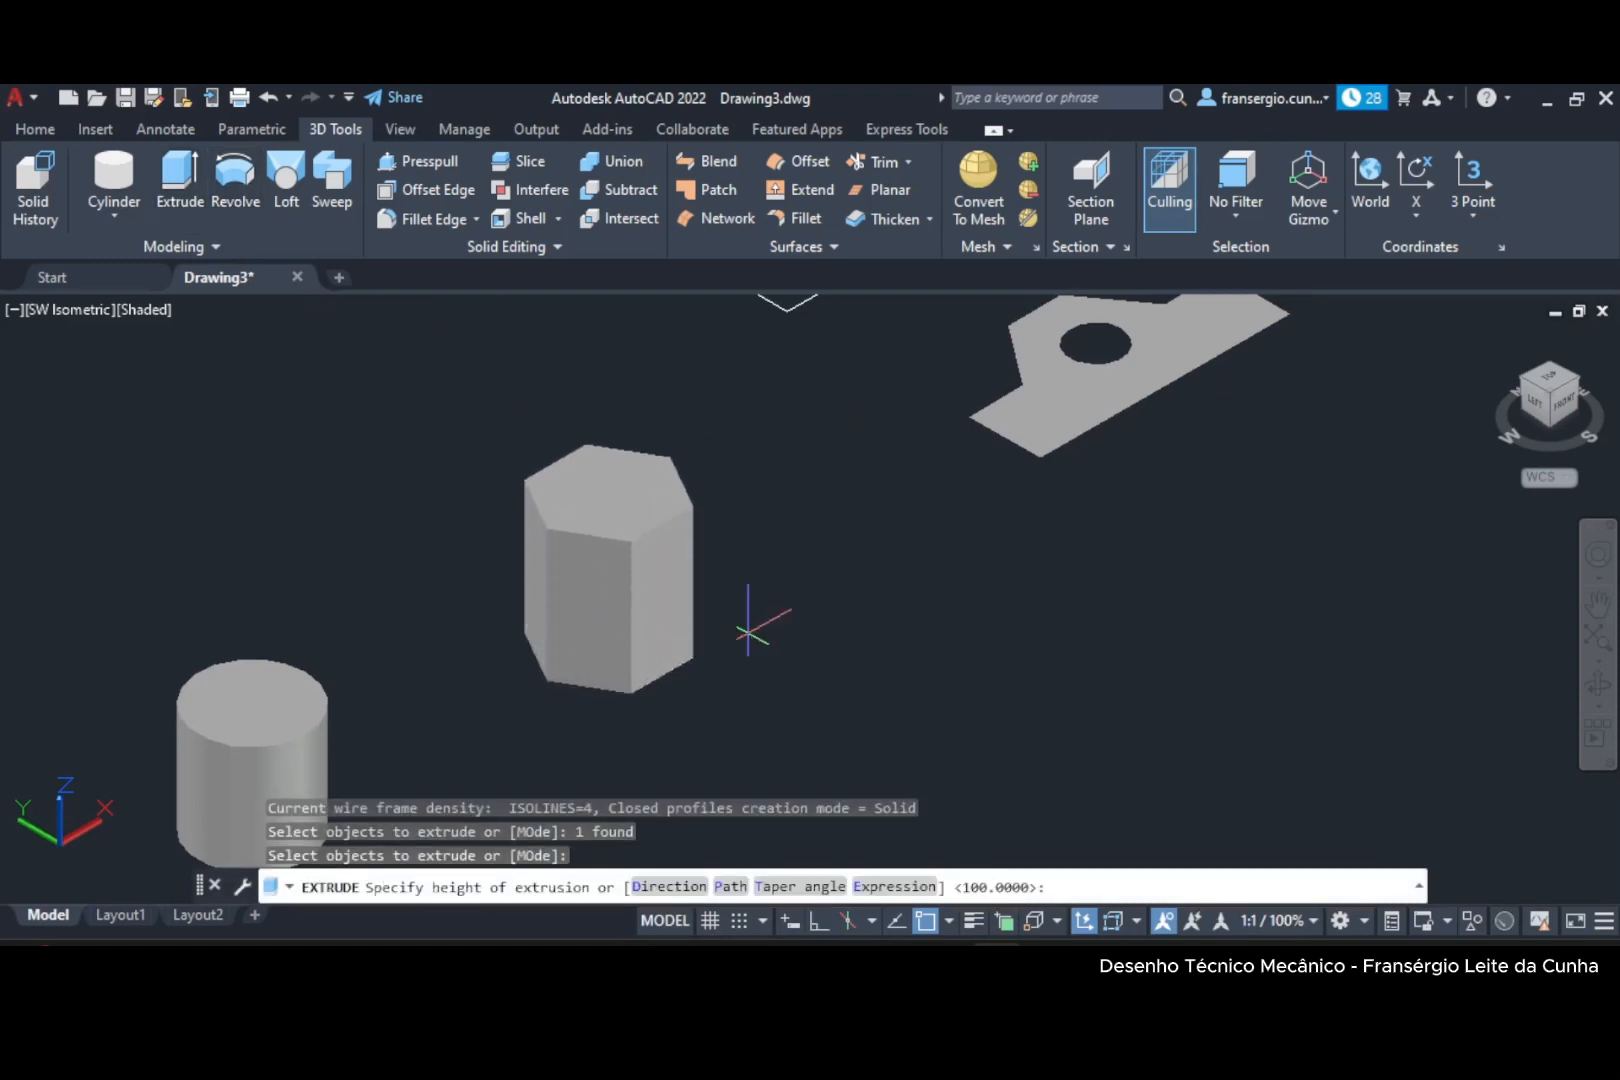
type("100")
key("Return")
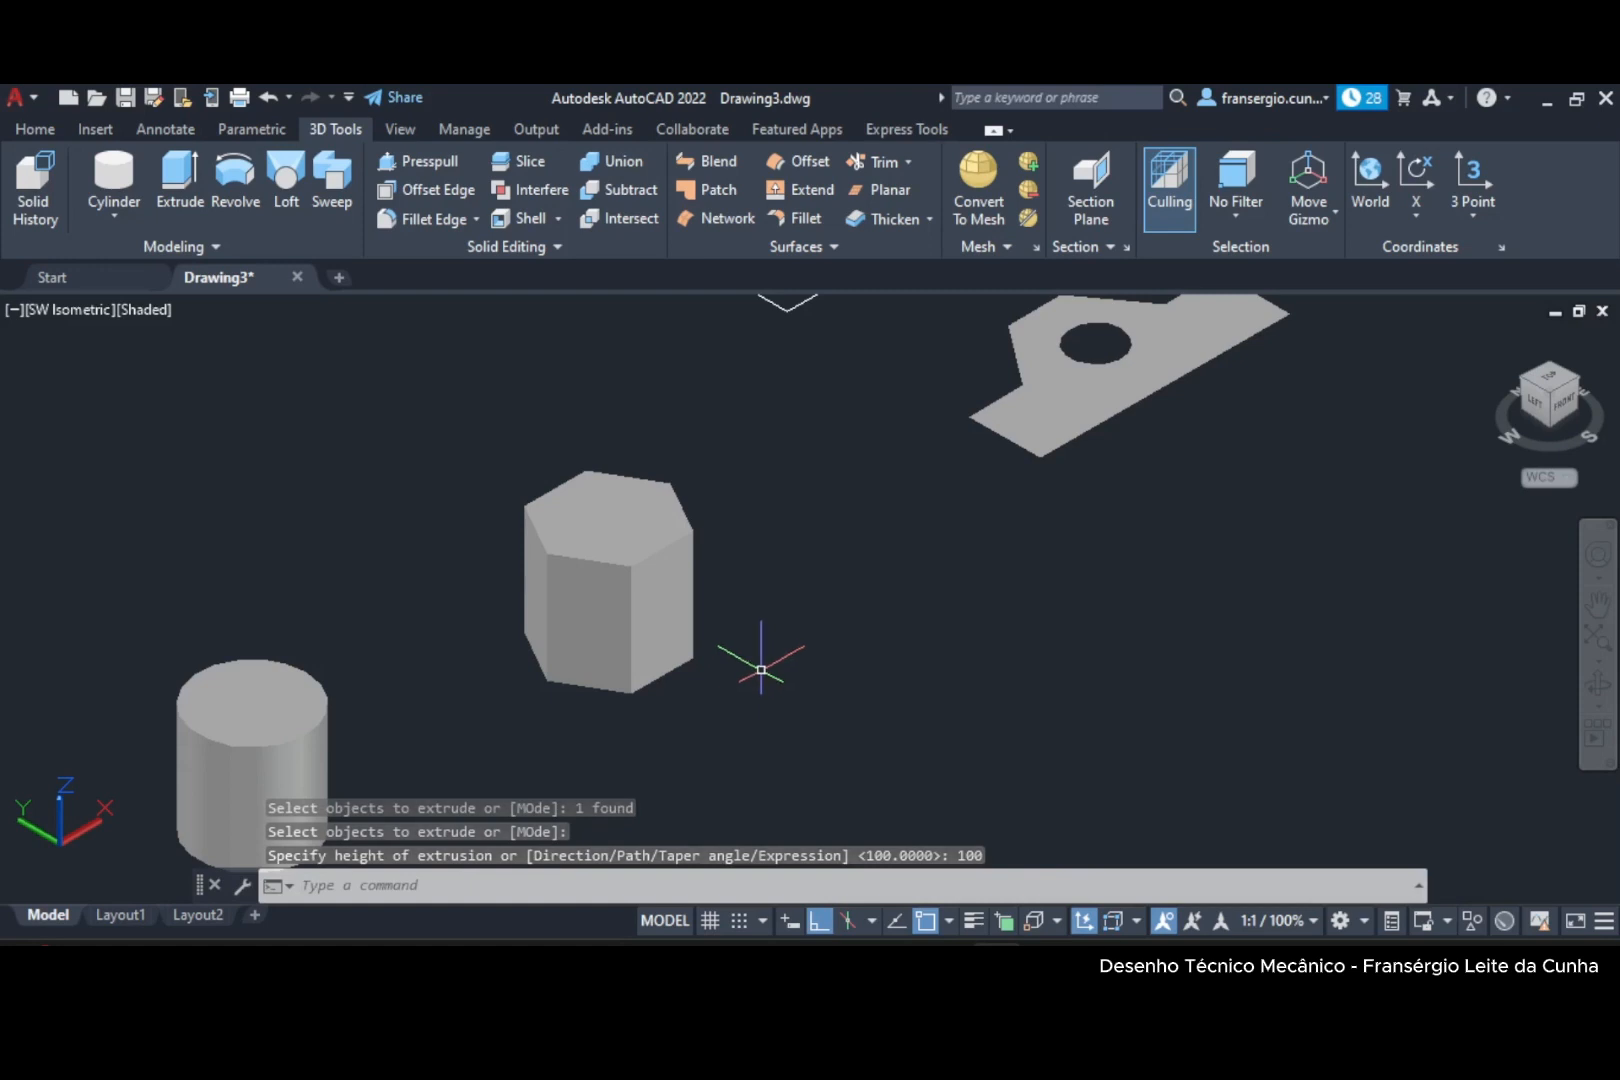
Extrude the bracket region with the hole upward into a thick solid, picking its height freehand.
type("p")
key("Return")
left_click_drag(901, 557, 705, 795)
key("Escape")
key("Escape")
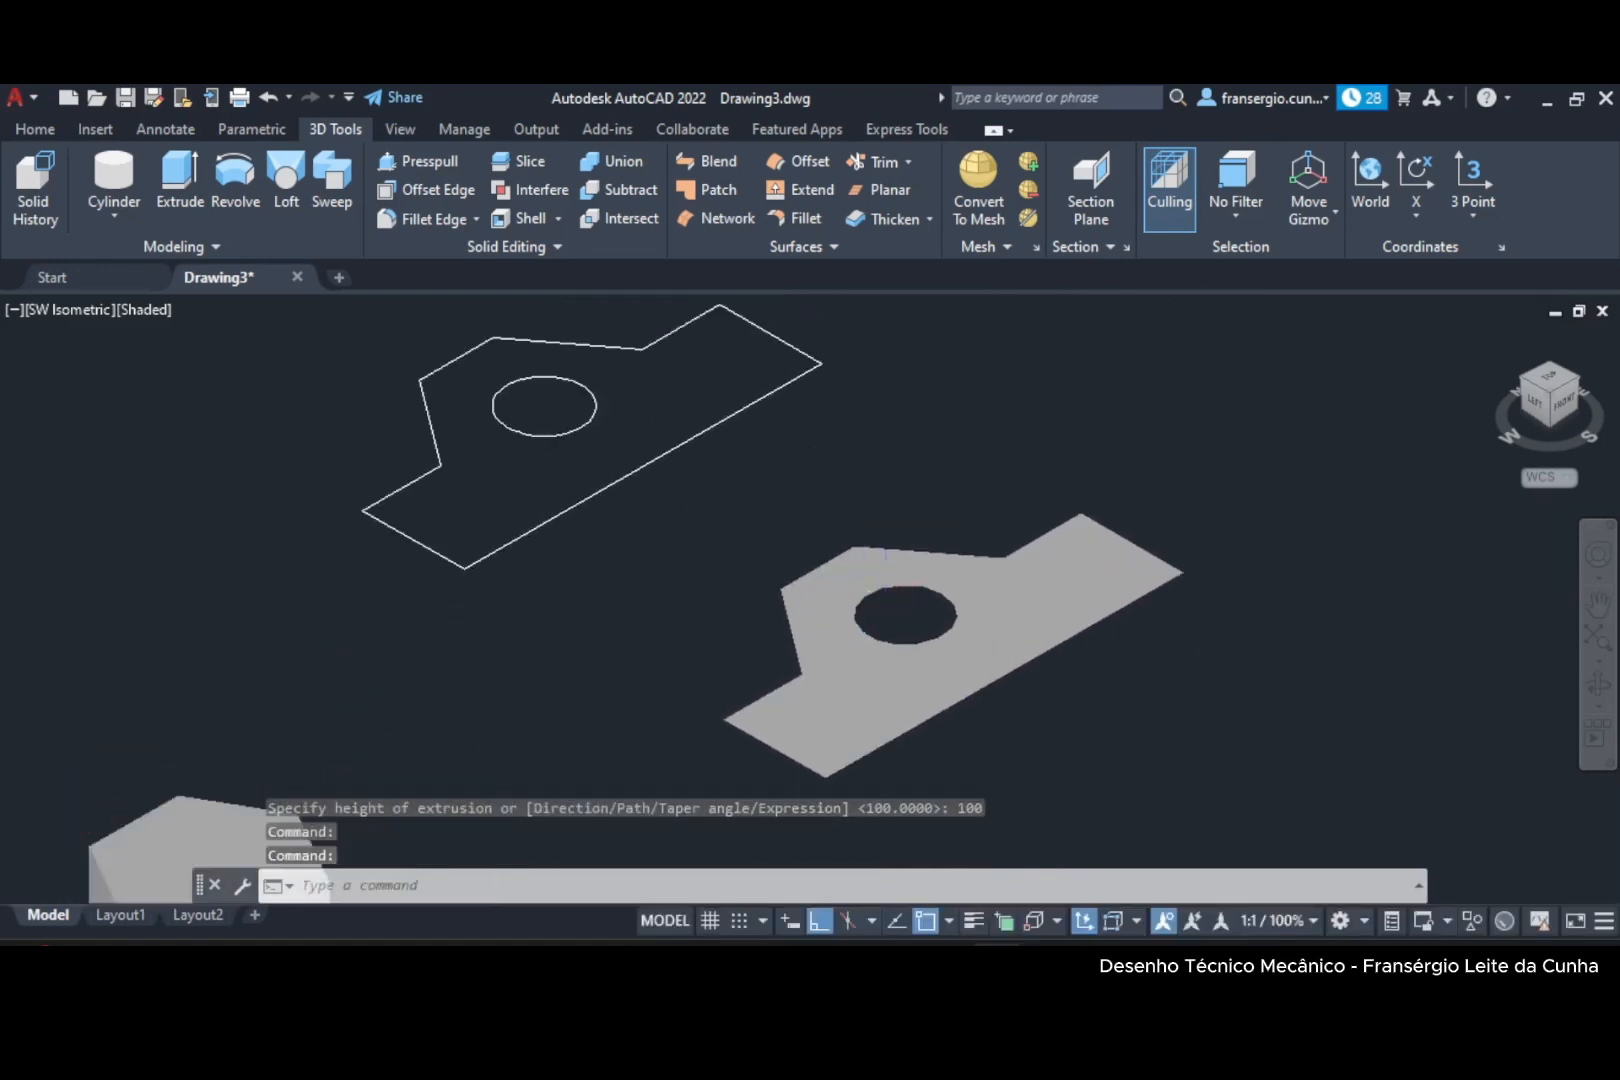
scroll(893, 603, "up", 2)
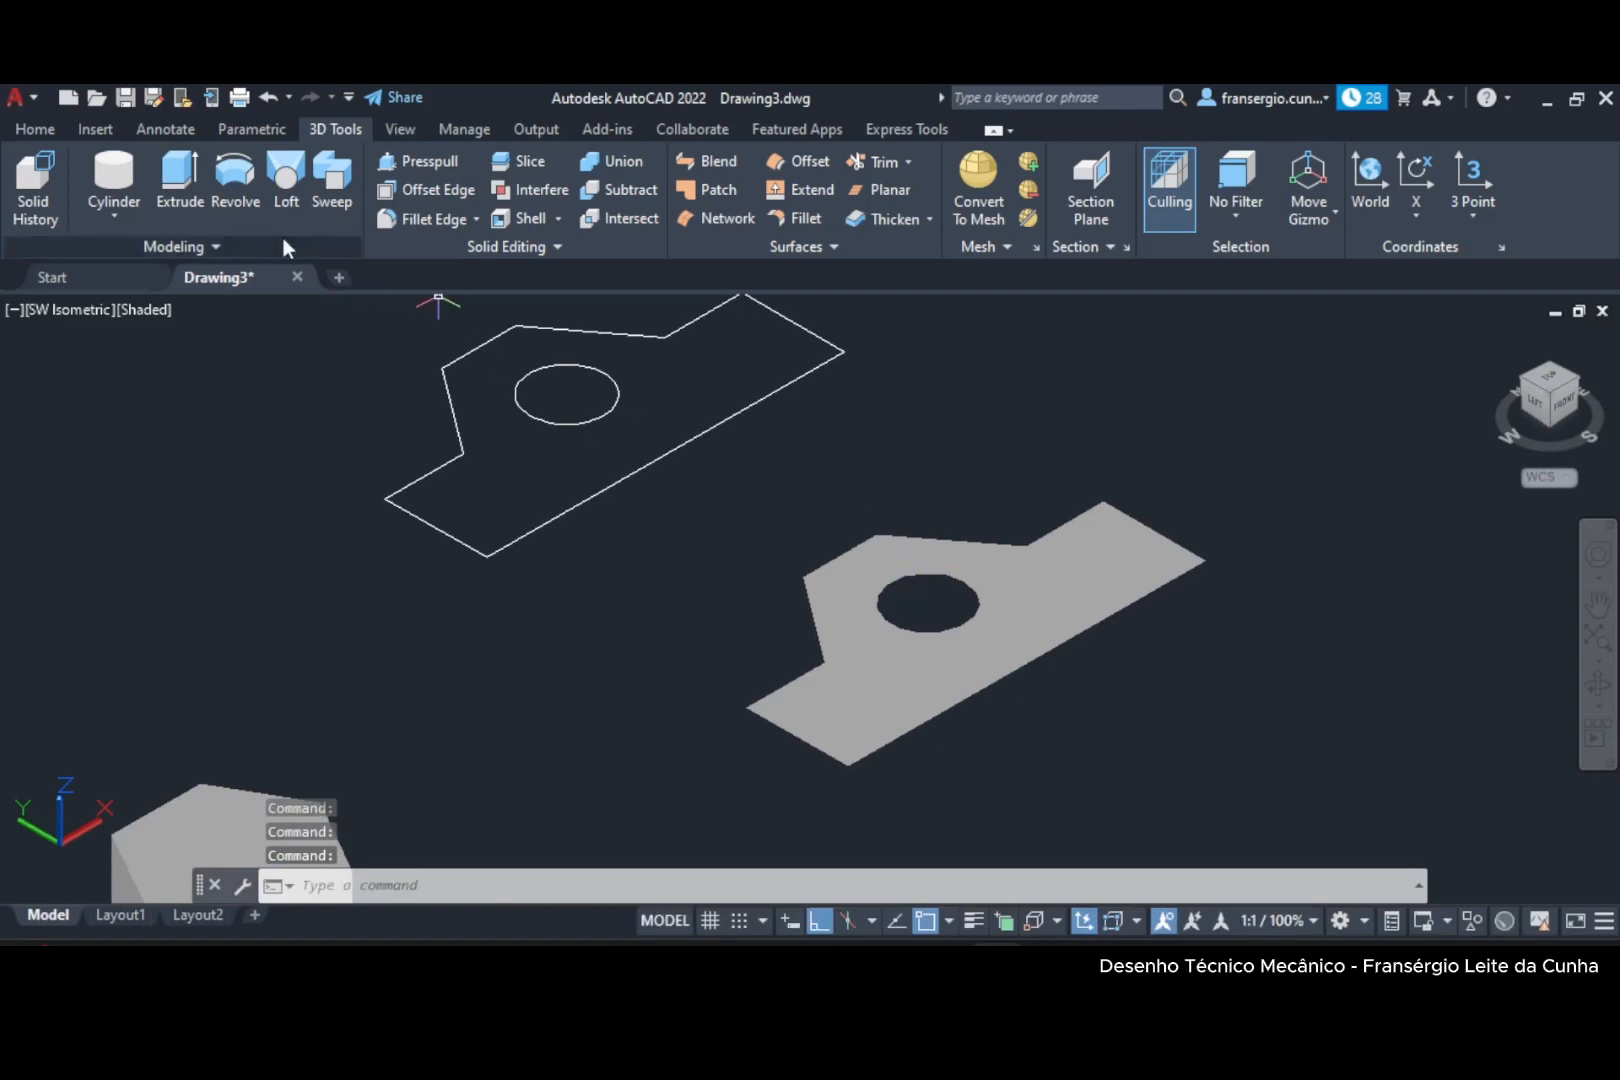
left_click(180, 185)
left_click(1107, 506)
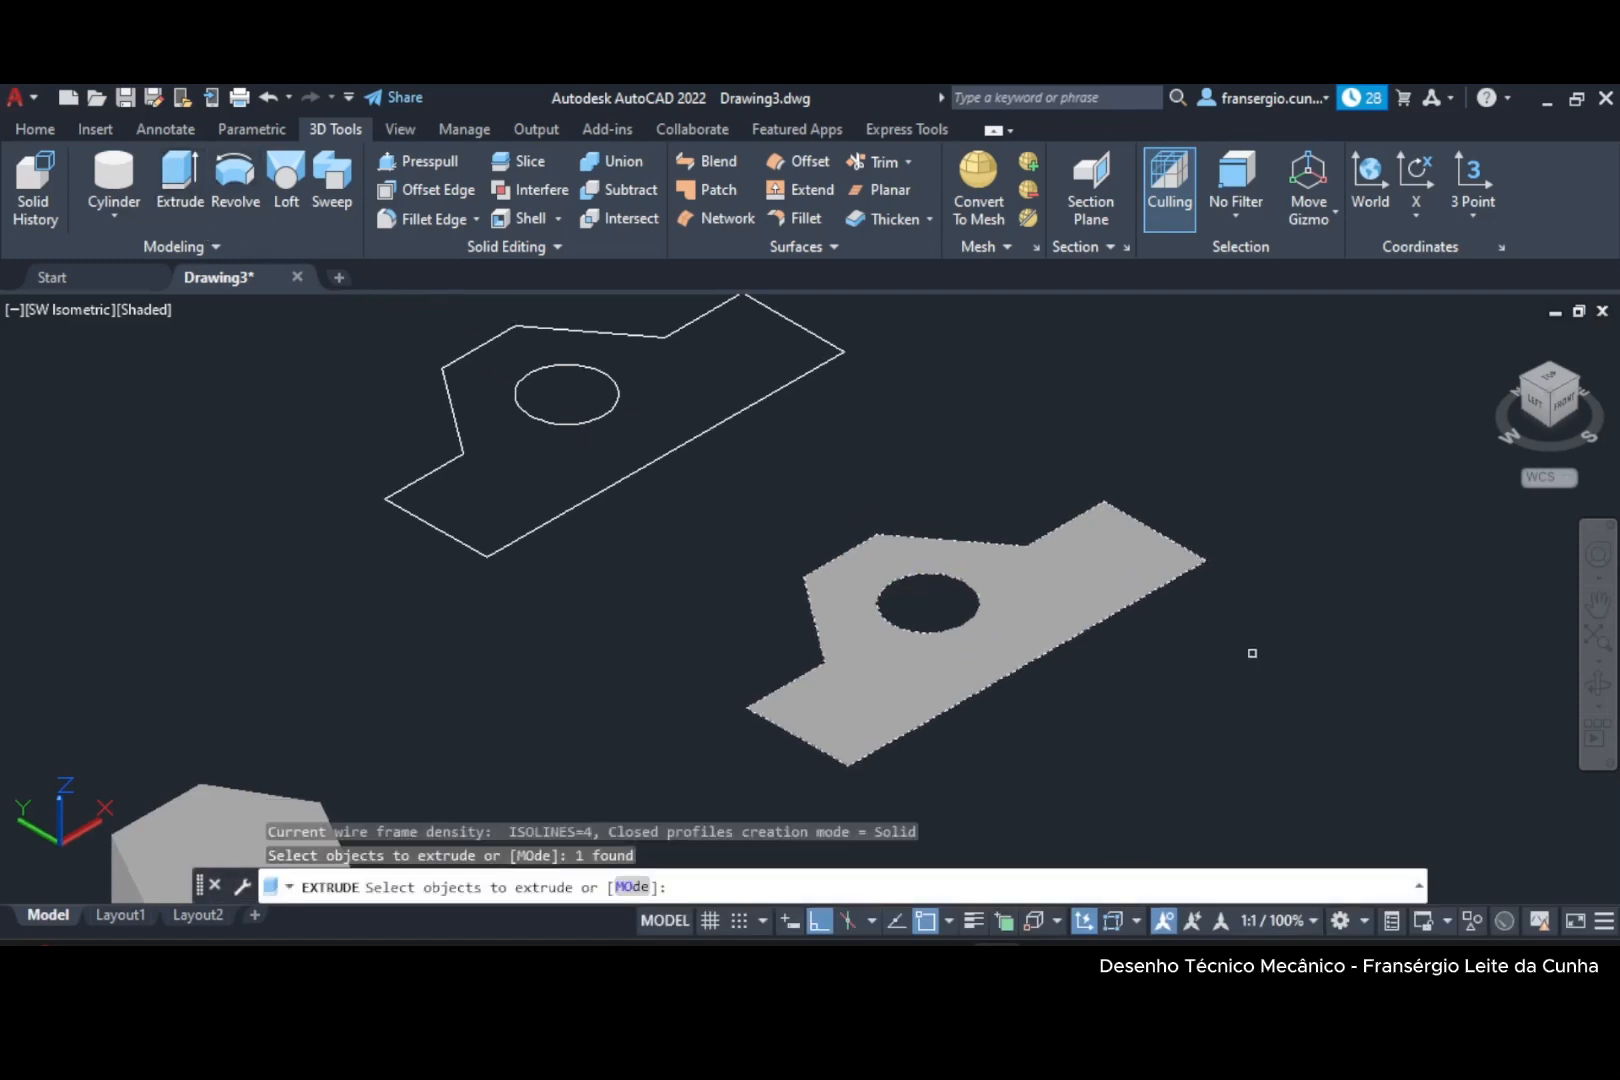
right_click(1300, 682)
left_click(1356, 704)
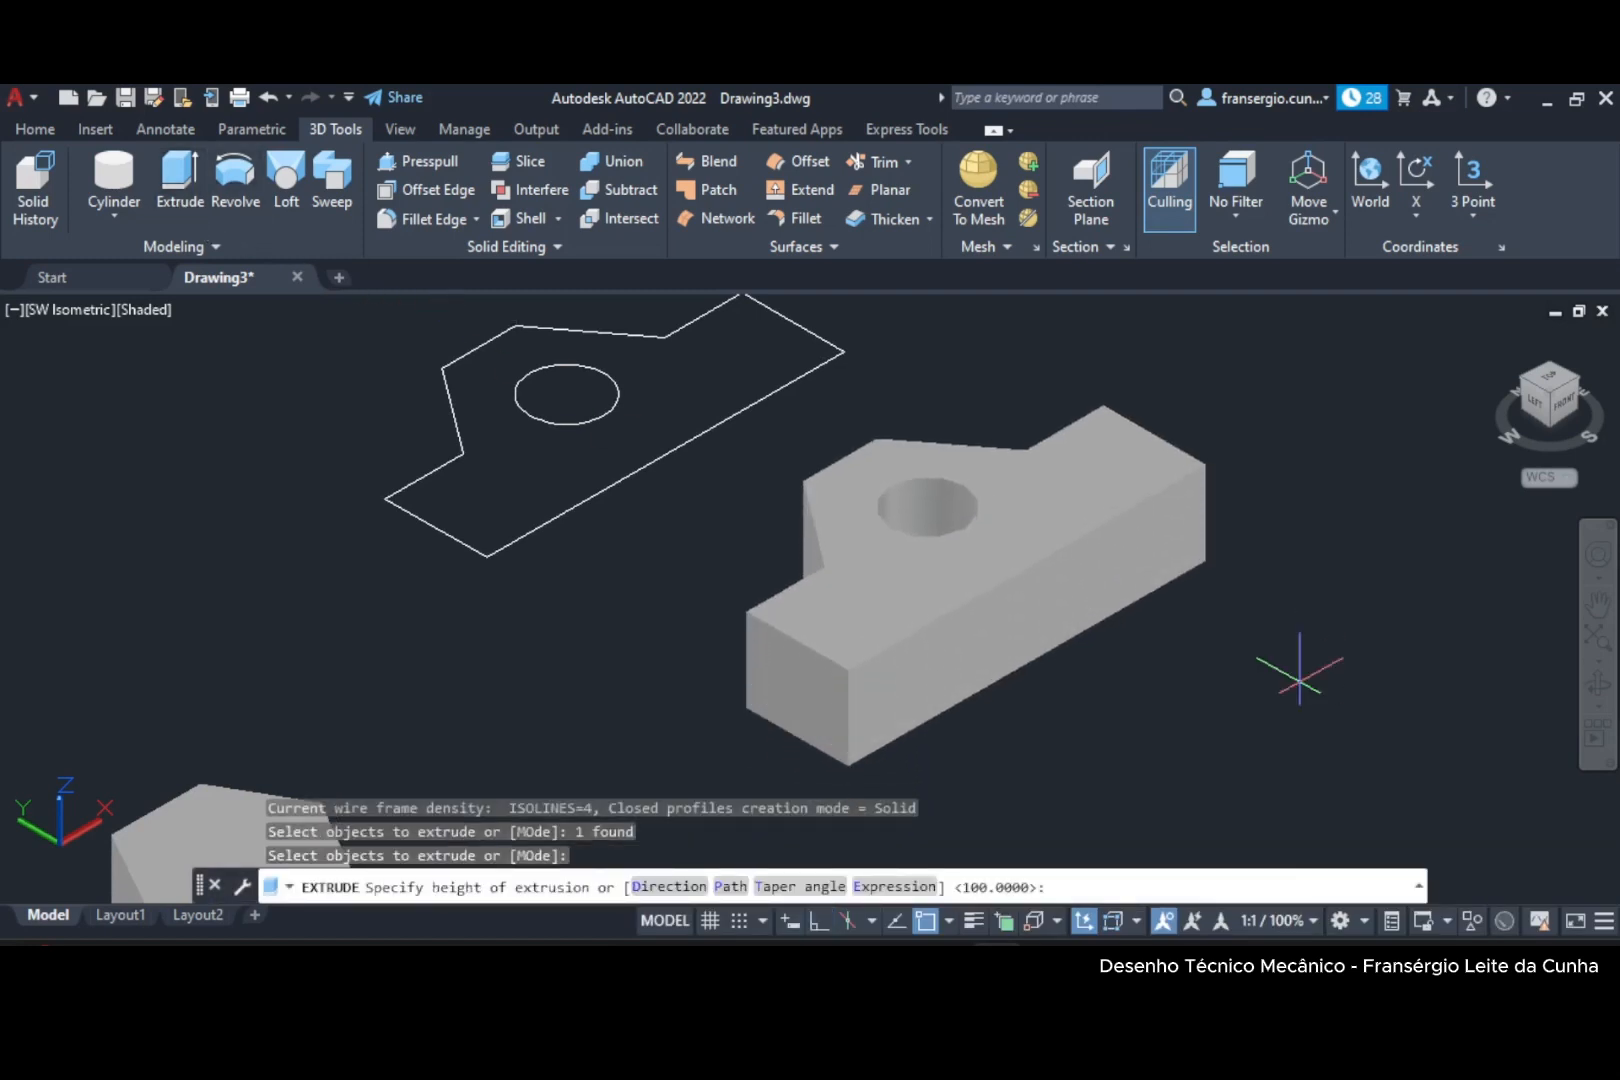
left_click(1347, 511)
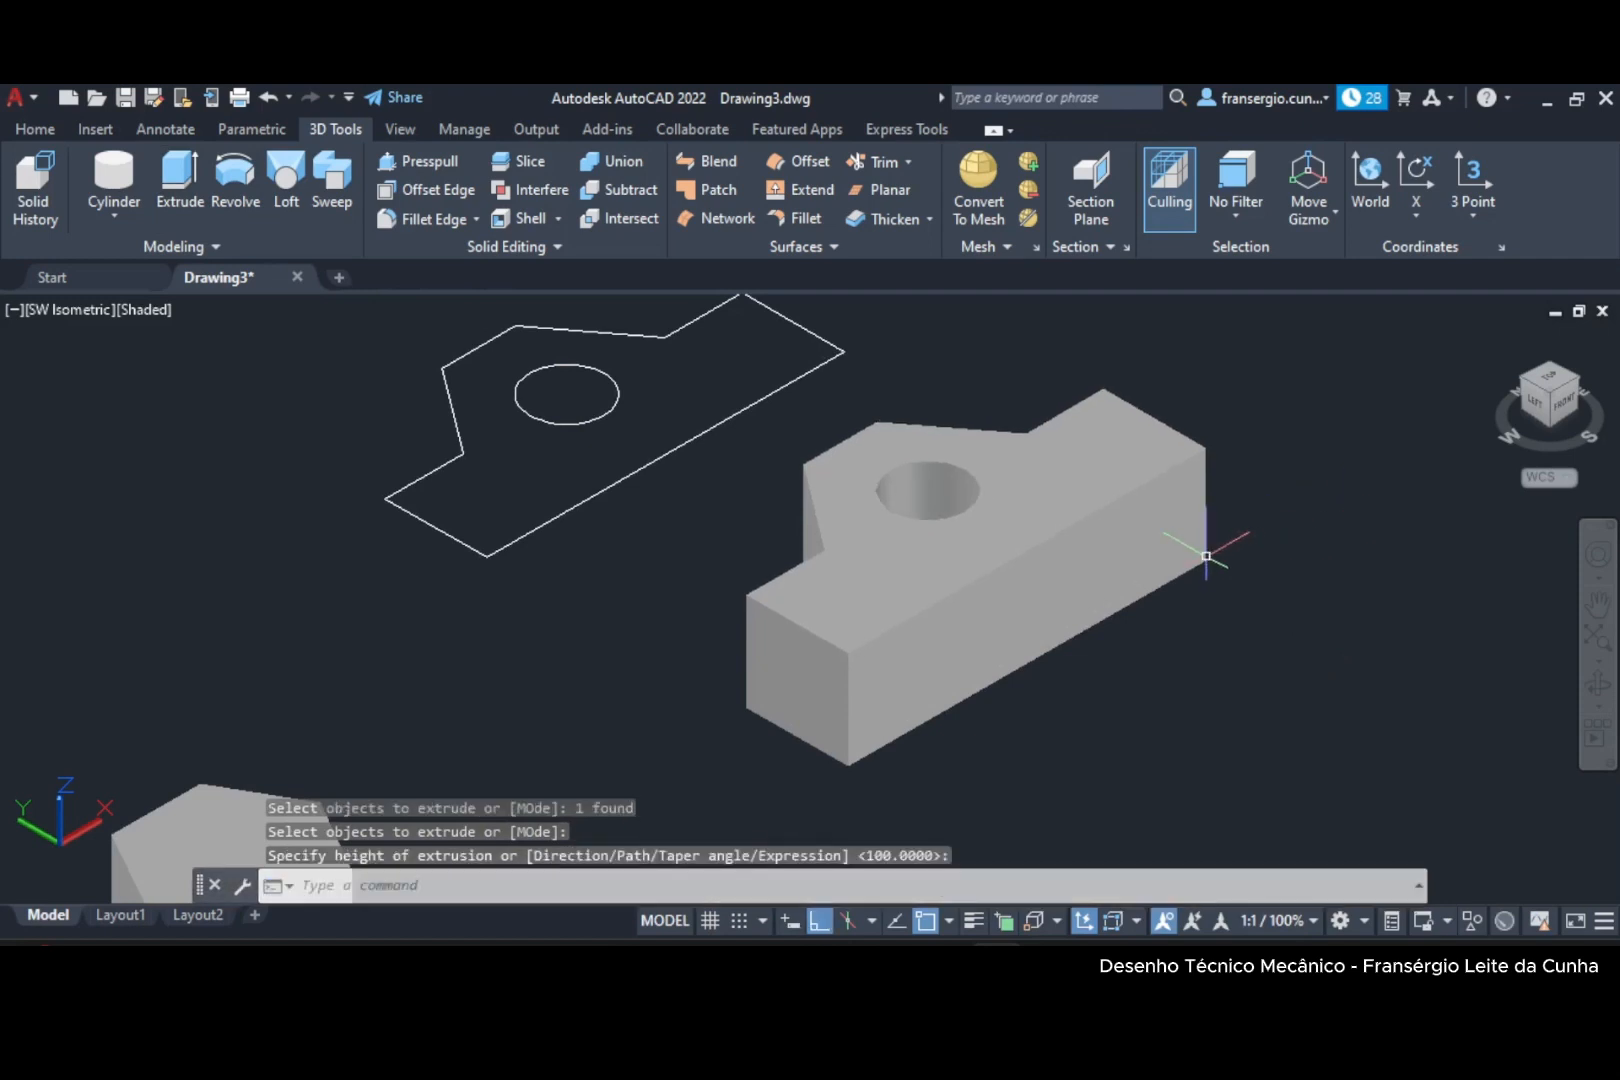
key("F8")
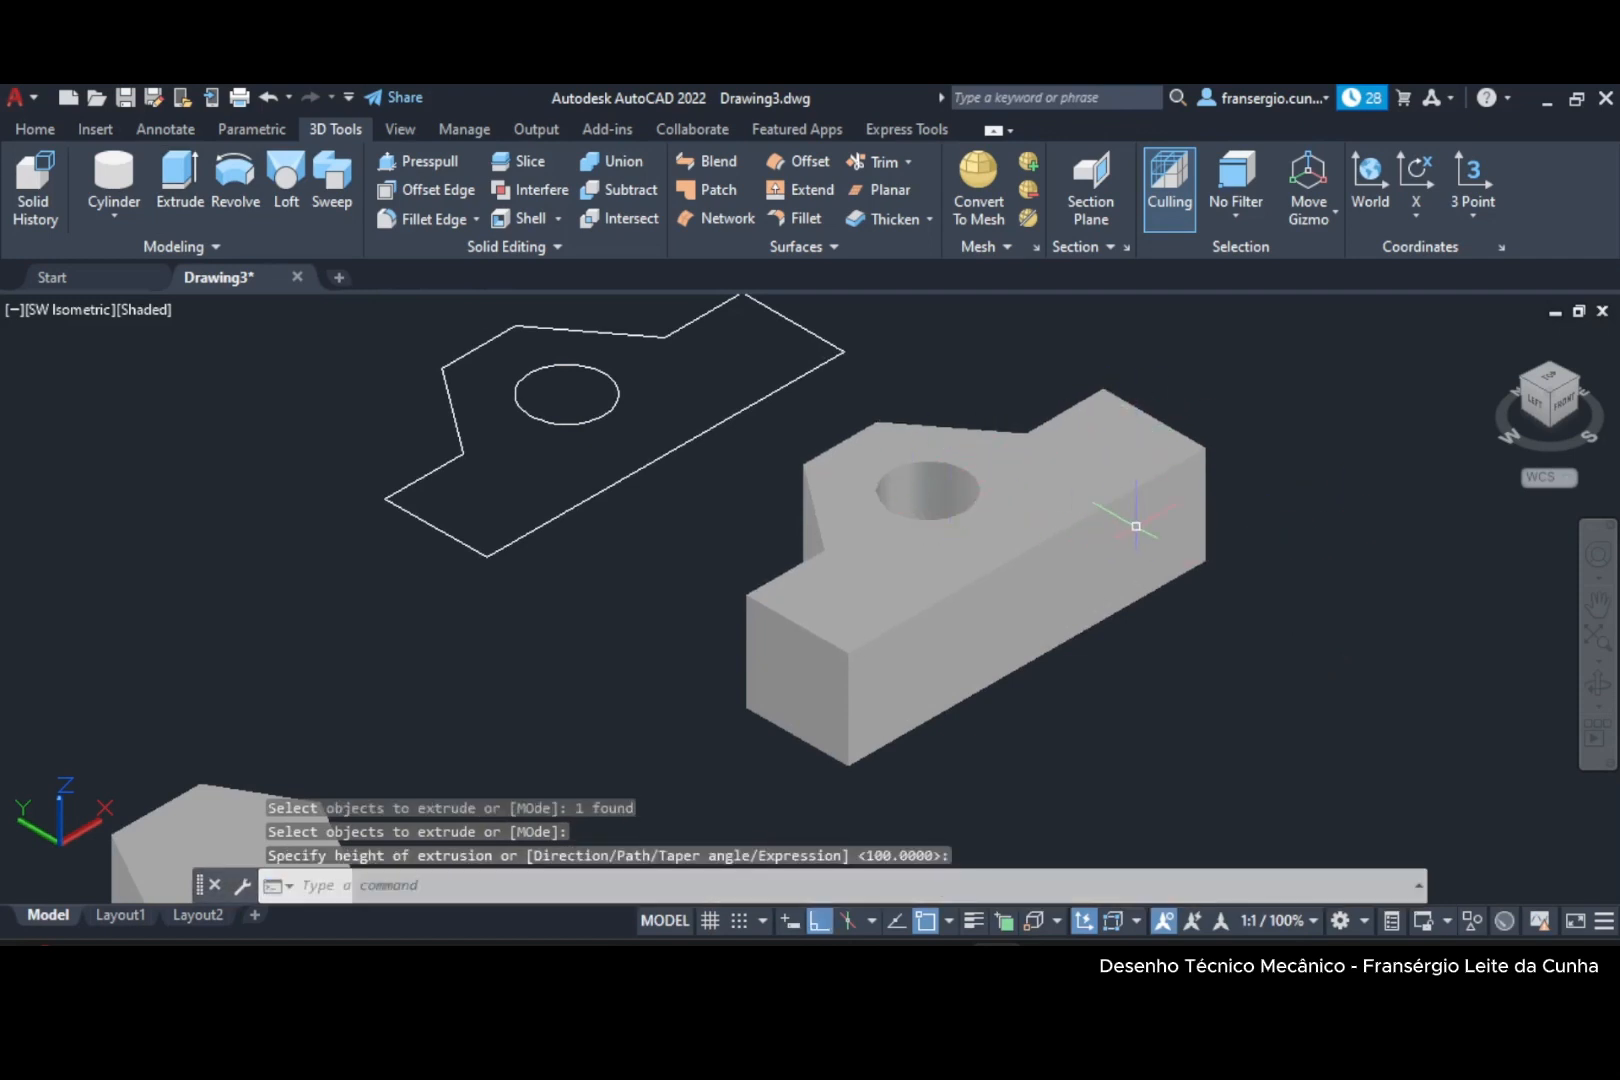
Change the viewport to the Top view and from there to SE Isometric, showing the bracket solid and its outline copy.
left_click(1548, 380)
middle_click_drag(814, 333, 802, 450)
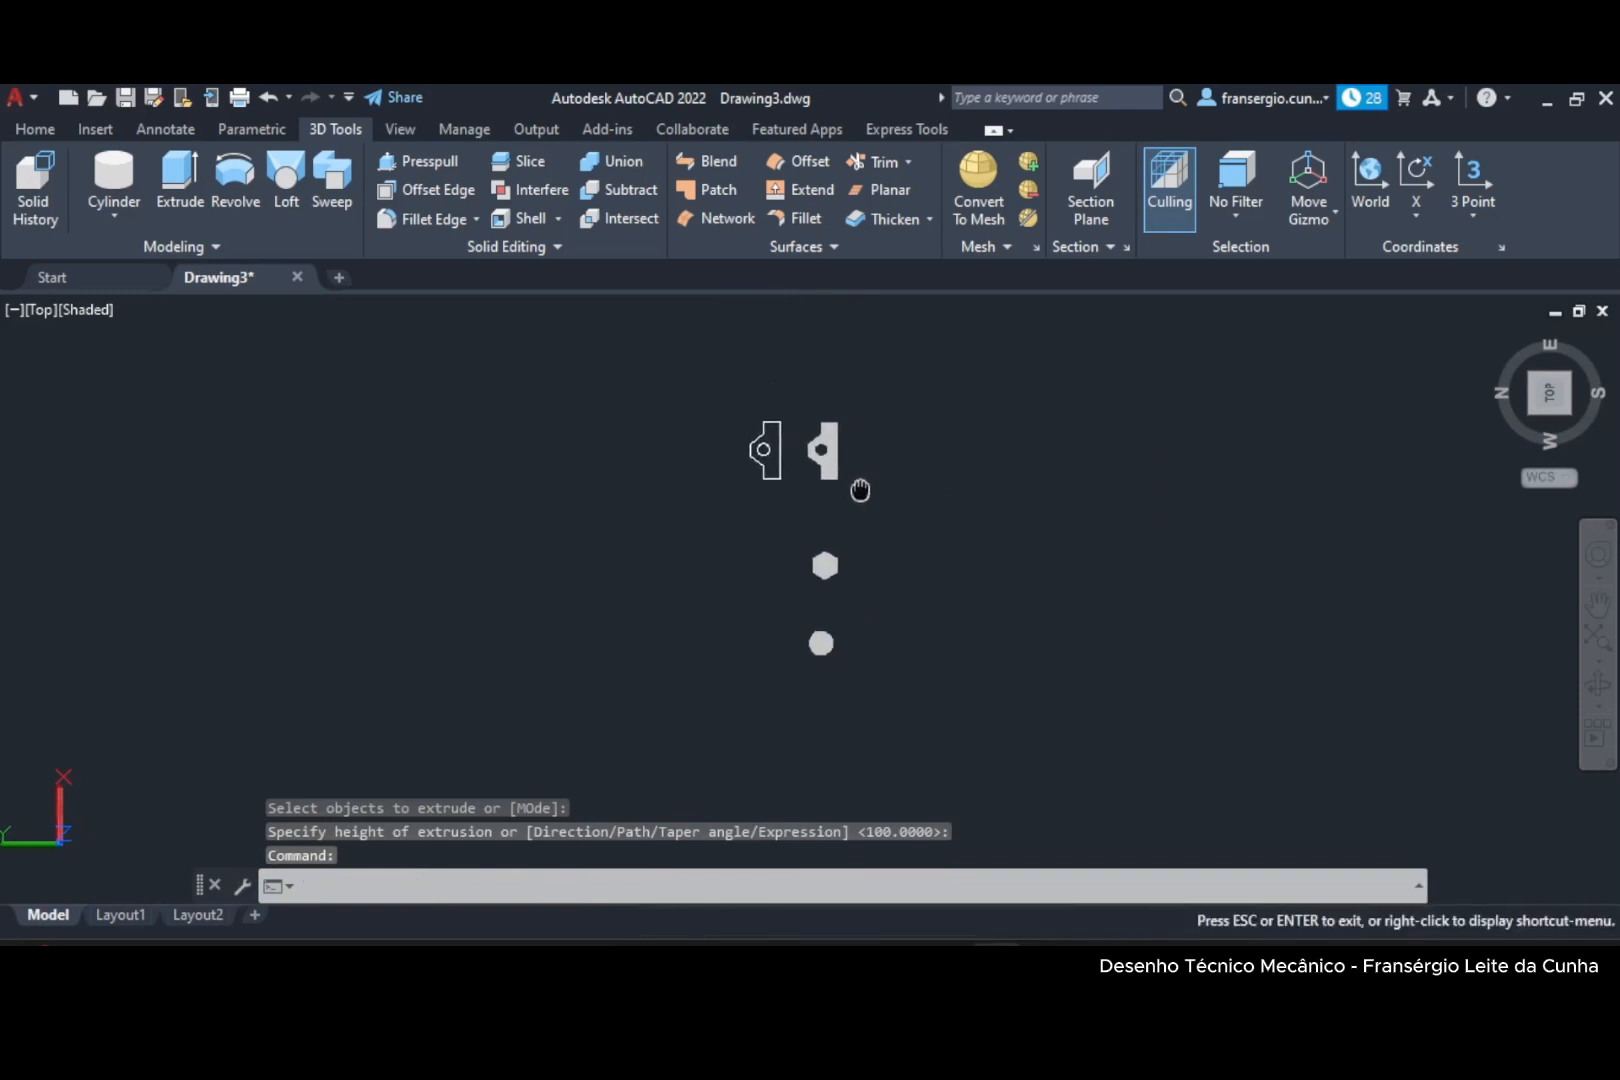
scroll(1049, 615, "up", 5)
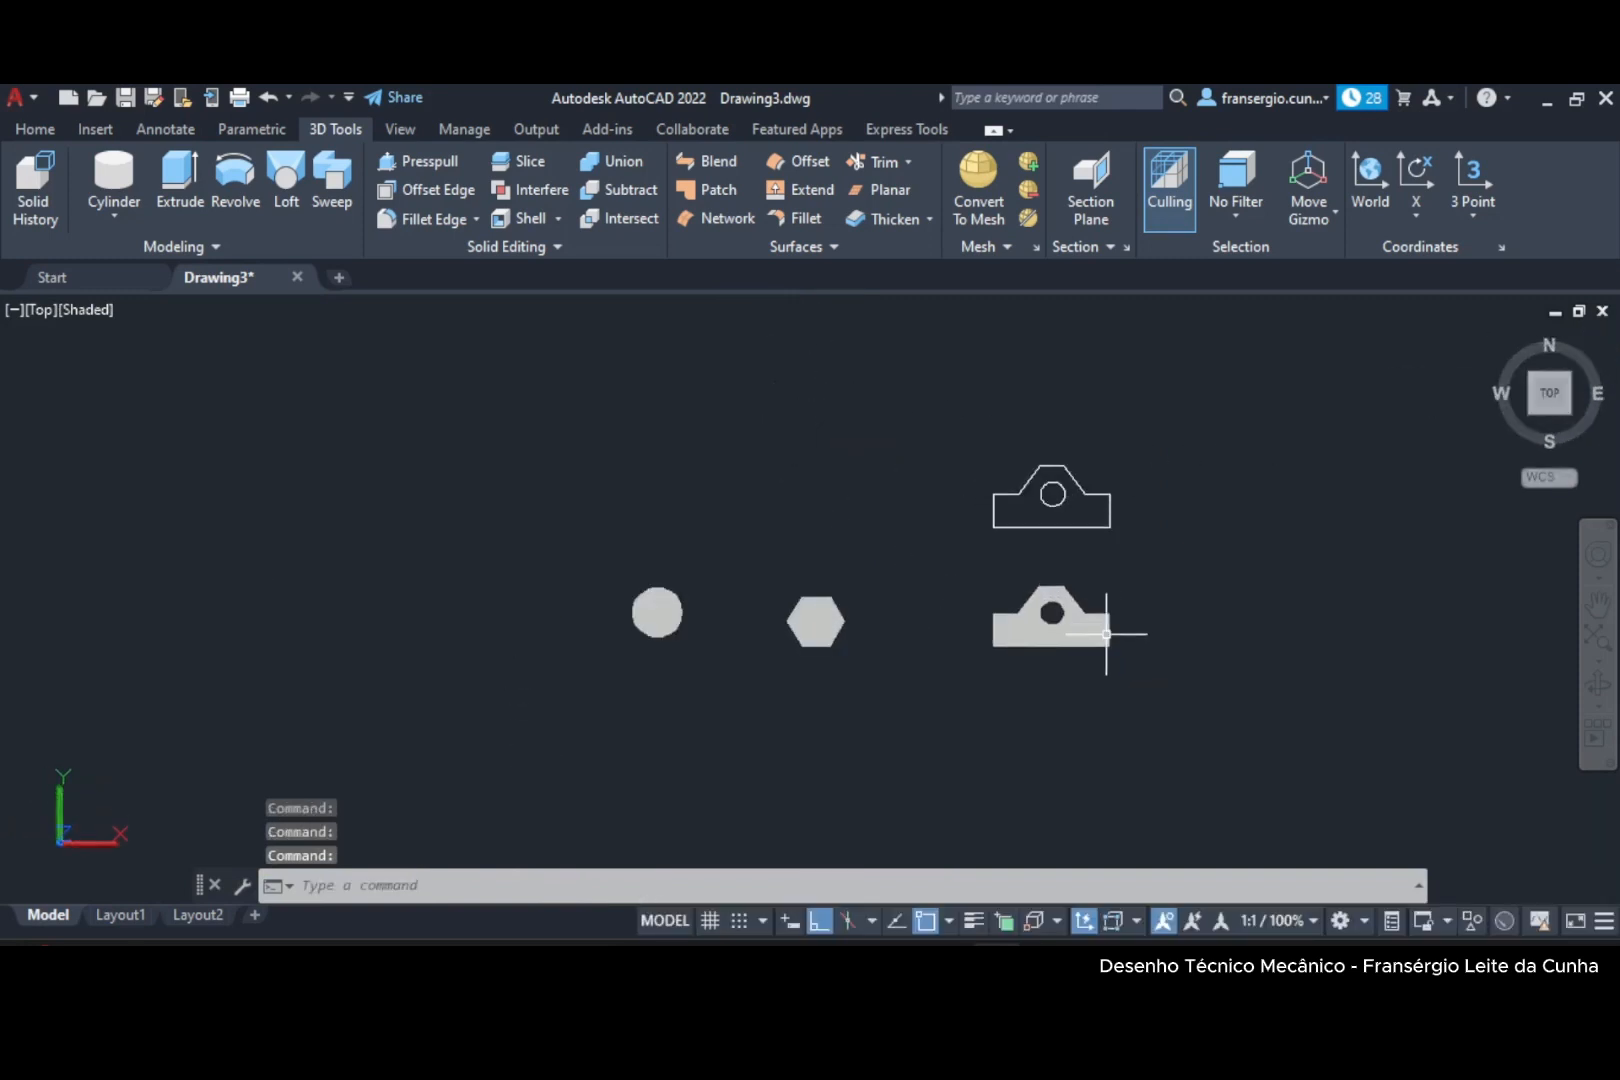
left_click(44, 310)
left_click(117, 552)
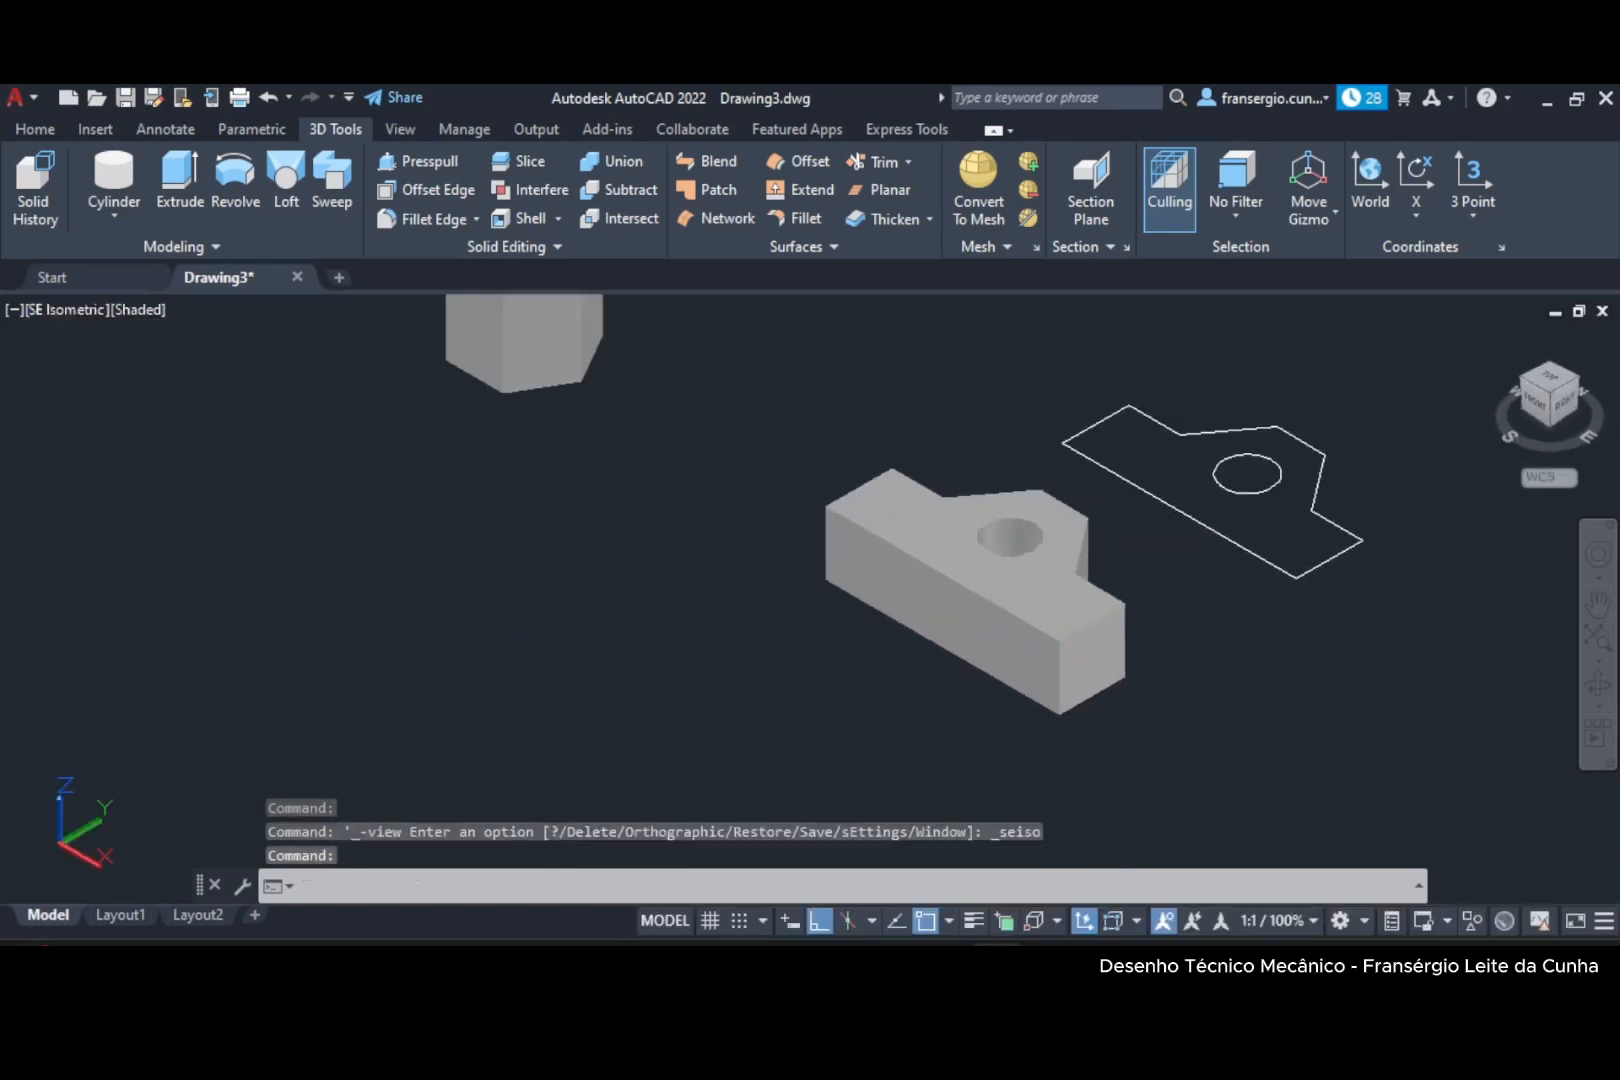
Try extruding four loose edges of the bracket's outline copy with a freehand height, and undo the extrusion.
scroll(925, 590, "up", 5)
scroll(928, 597, "down", 2)
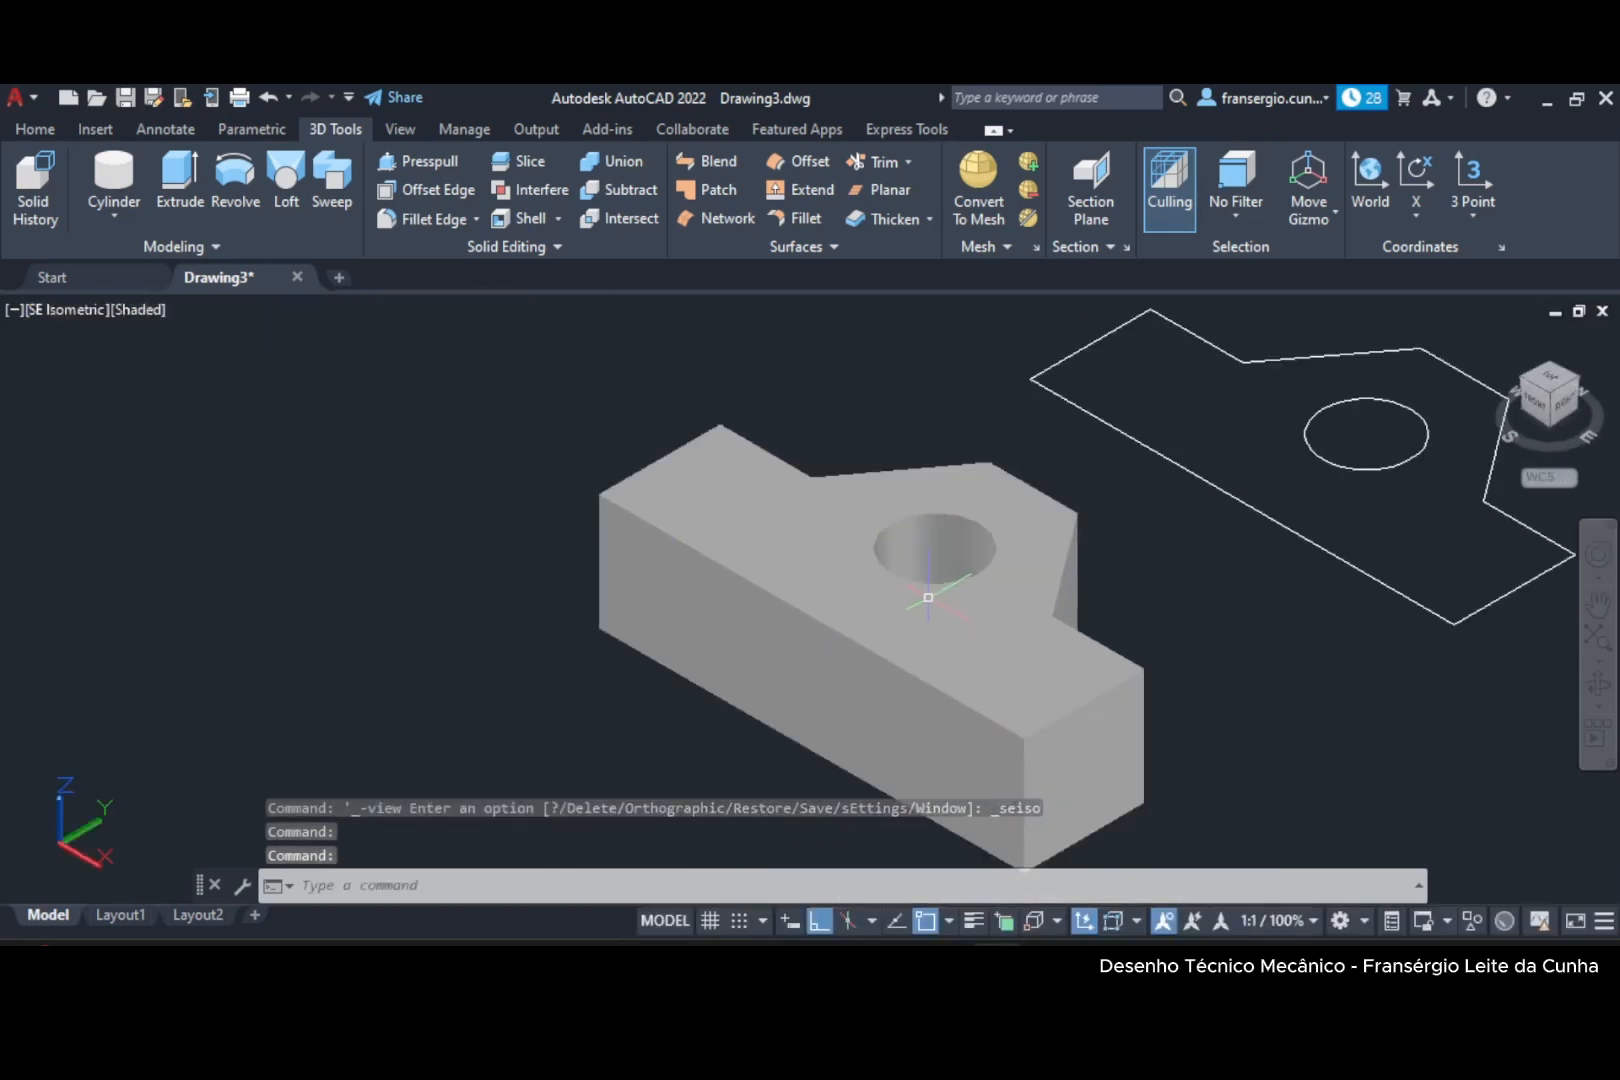
middle_click_drag(928, 597, 412, 626)
scroll(665, 553, "down", 4)
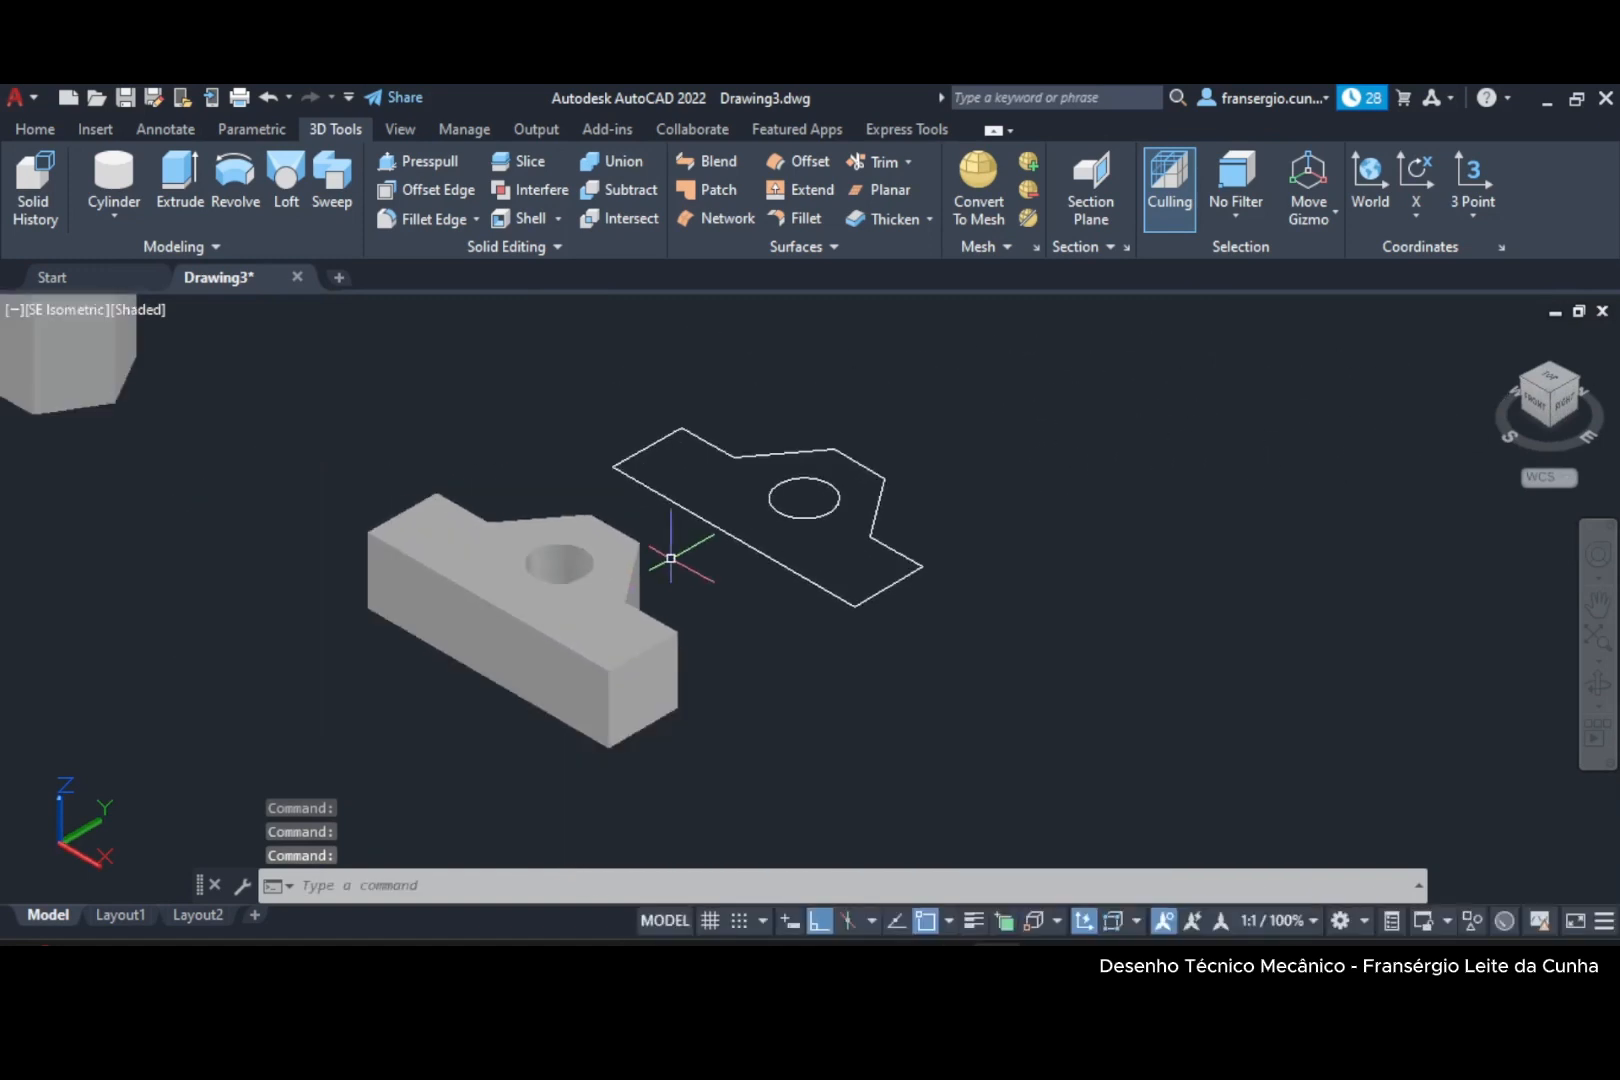
middle_click_drag(671, 558, 709, 639)
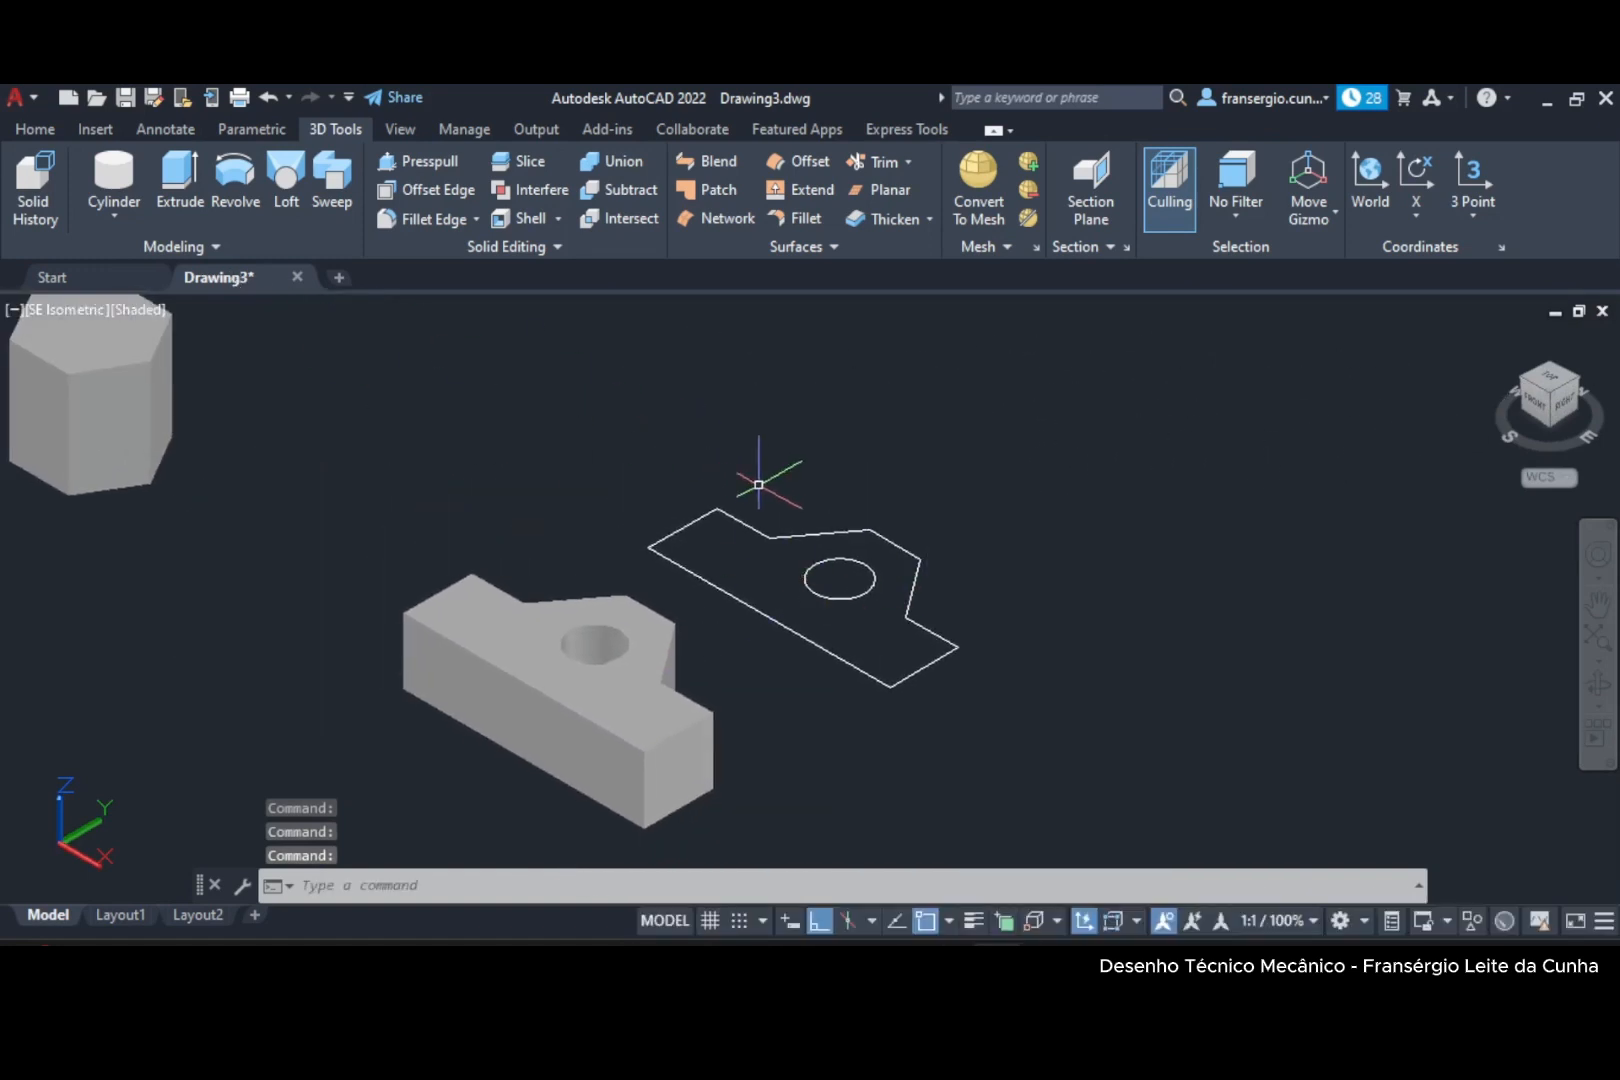
left_click(828, 542)
left_click(616, 464)
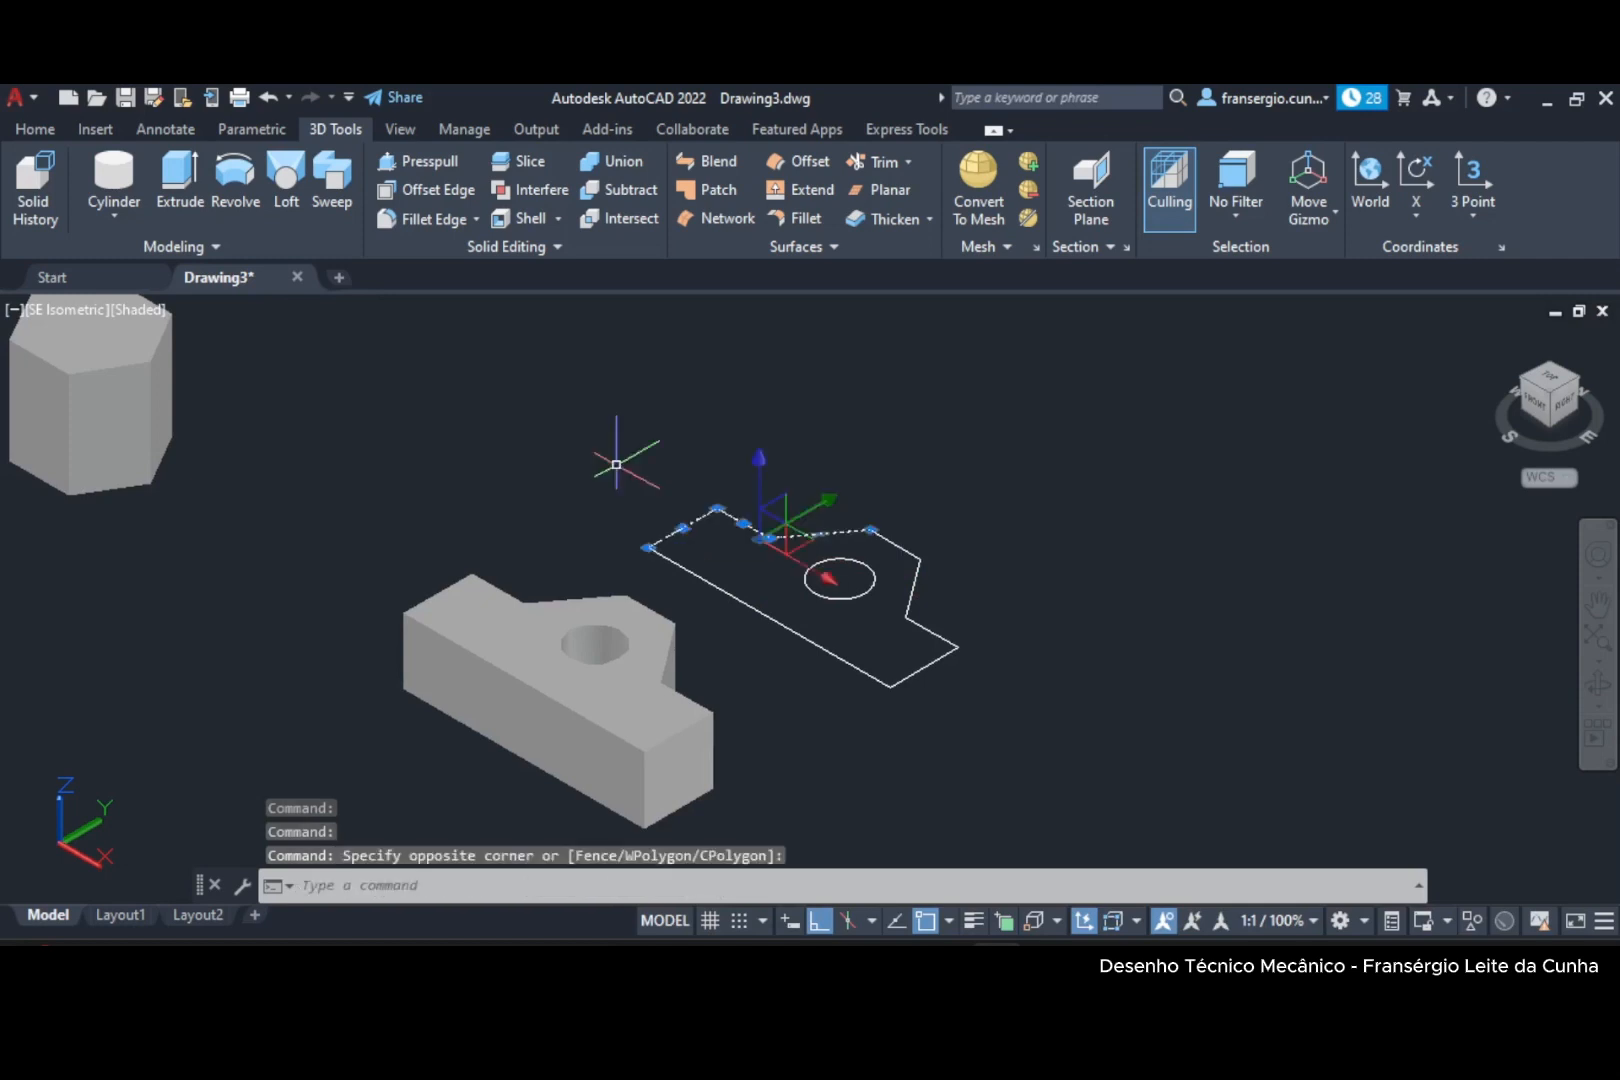
left_click(680, 566)
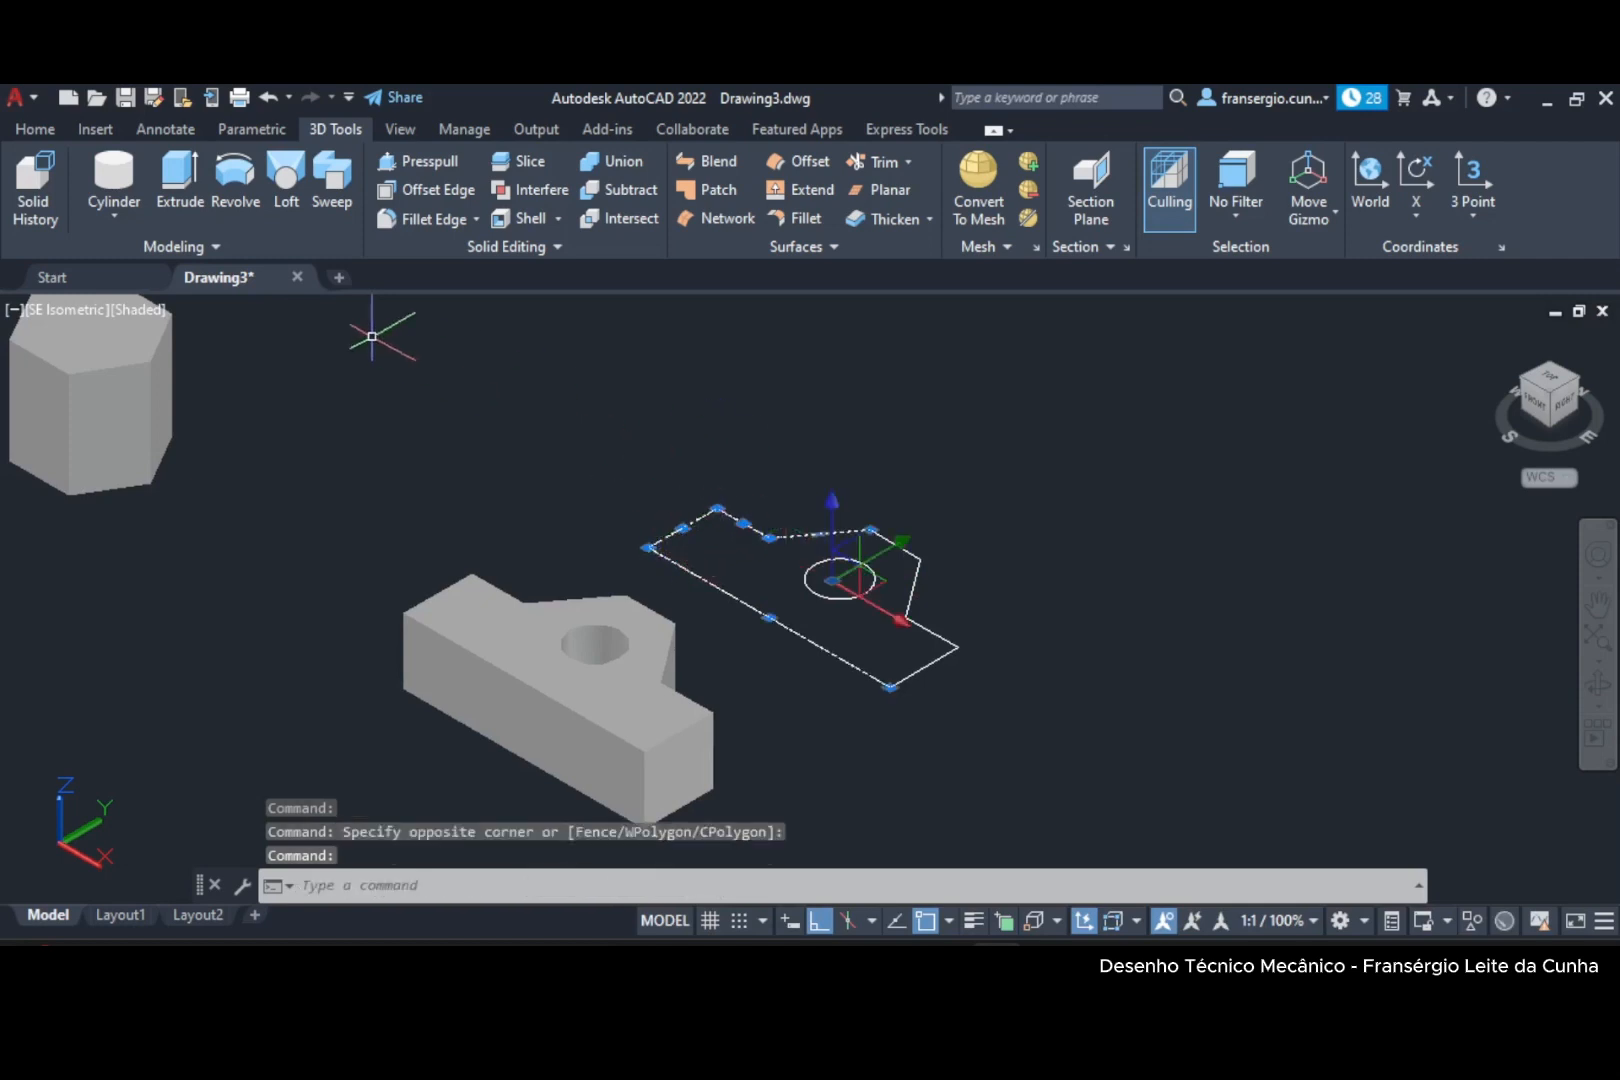
left_click(177, 200)
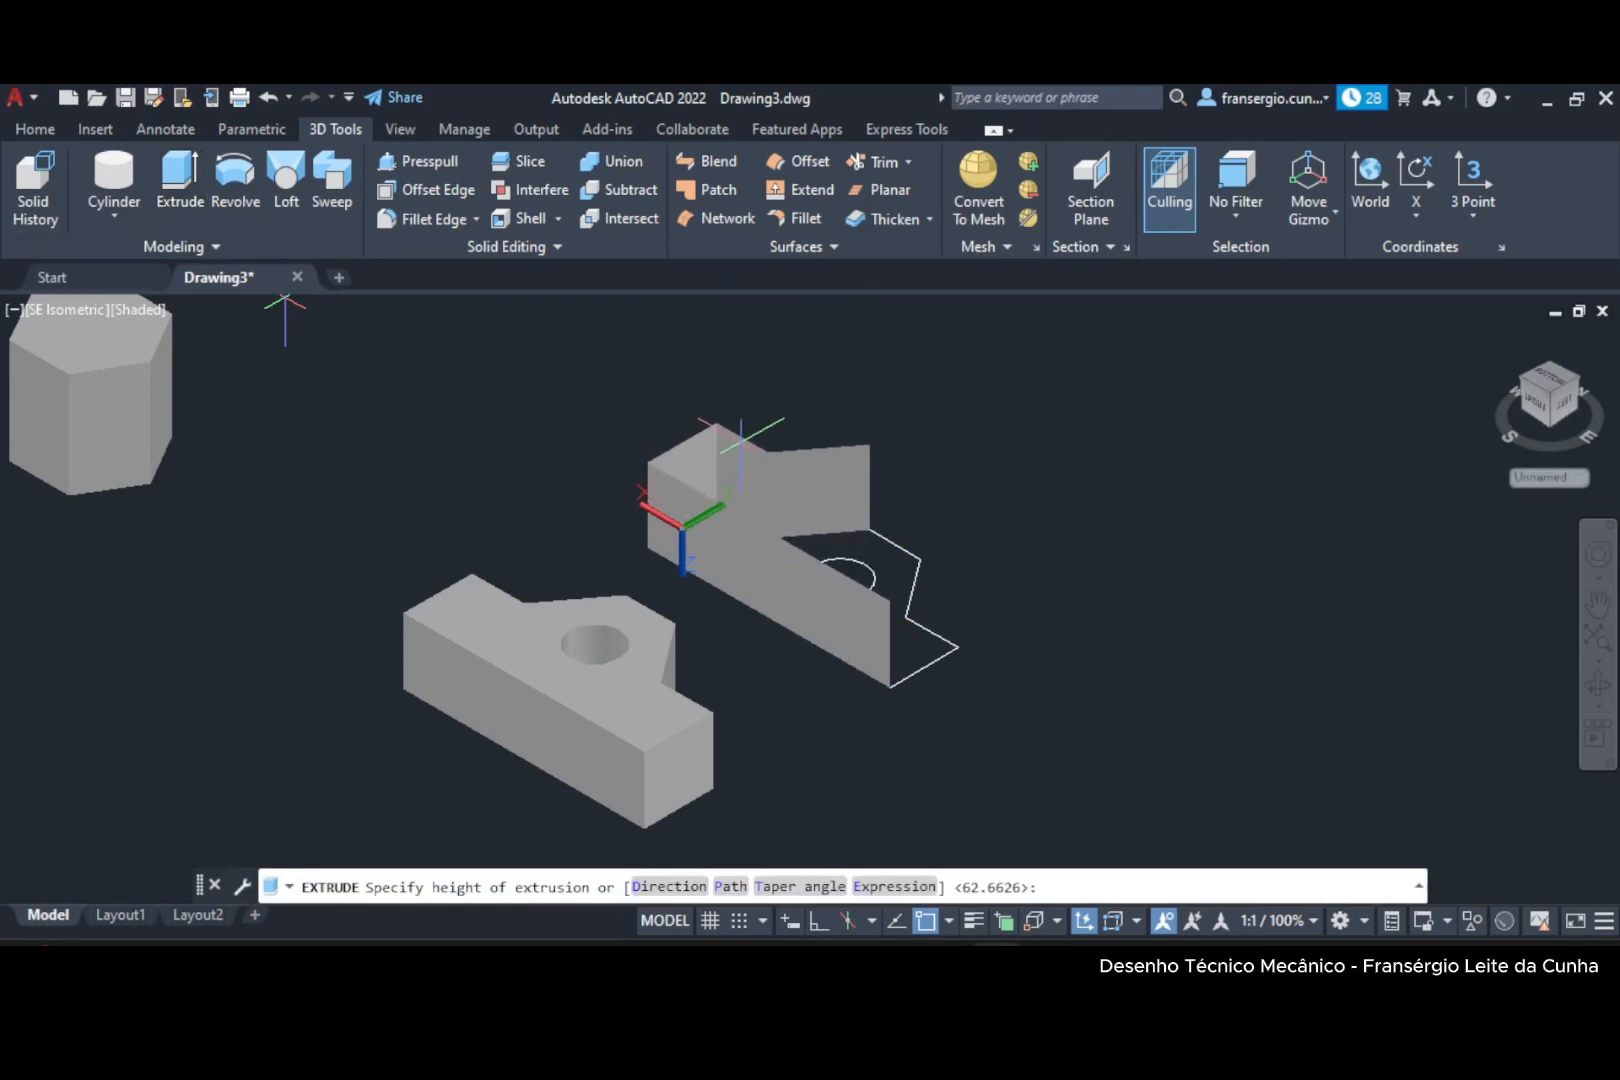
left_click(762, 410)
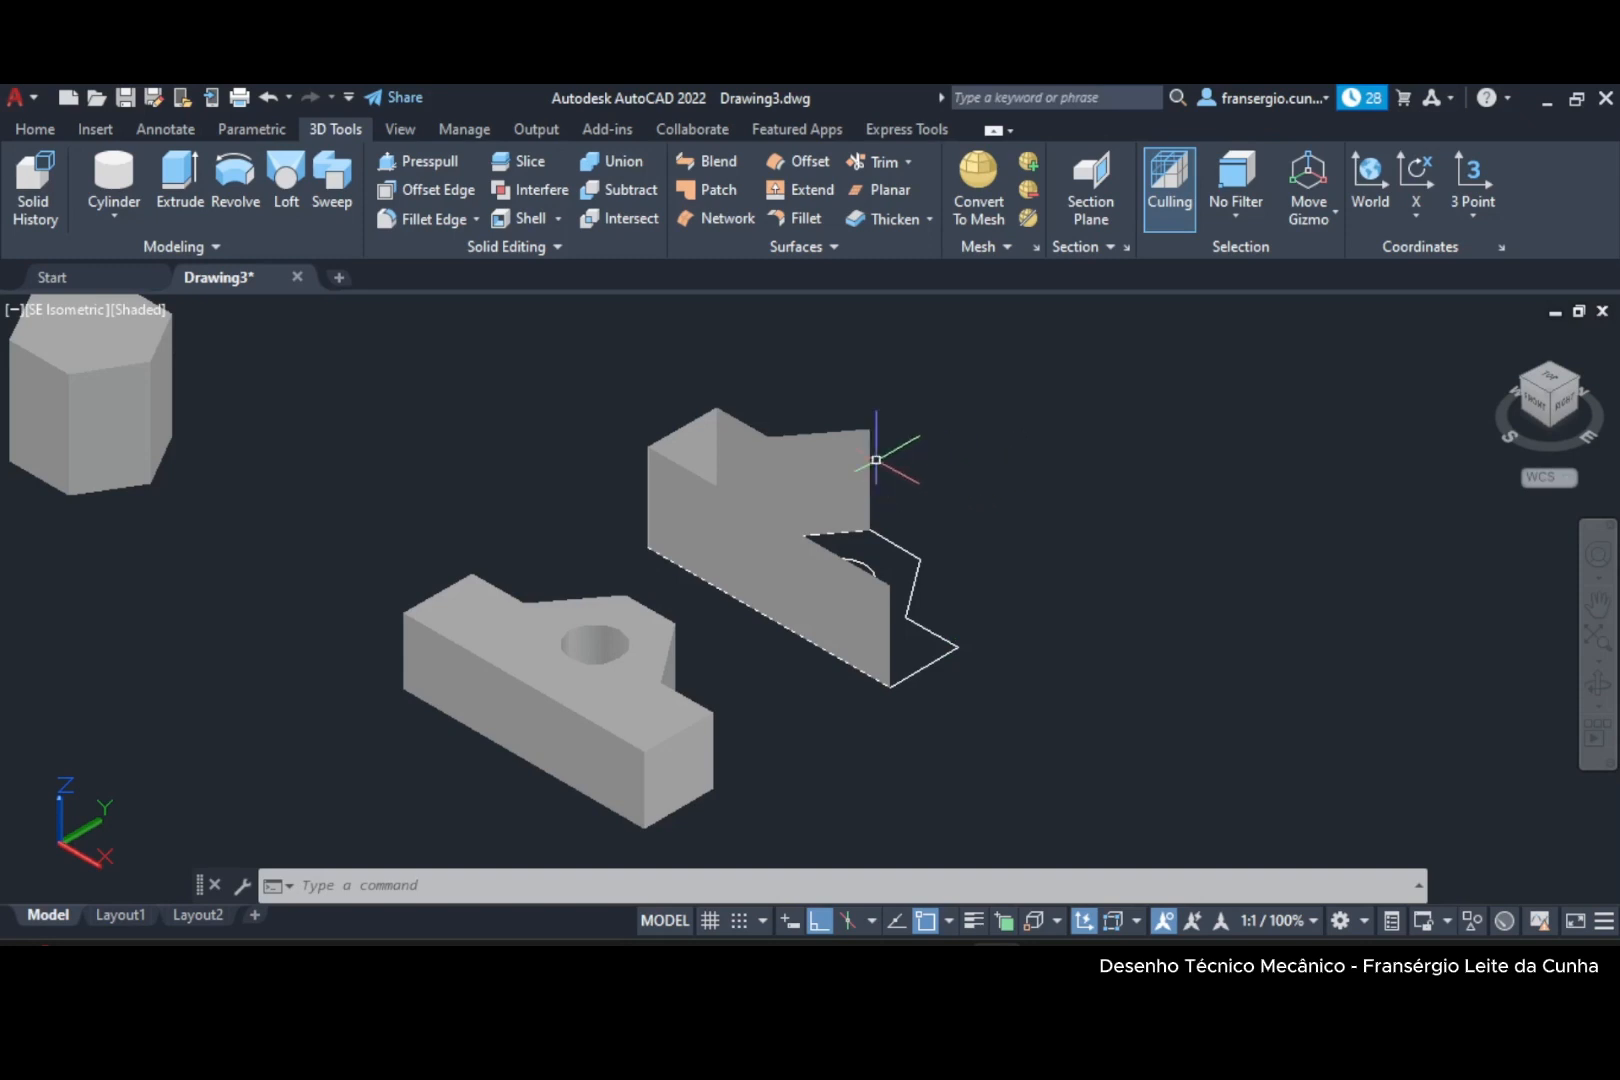
left_click(267, 98)
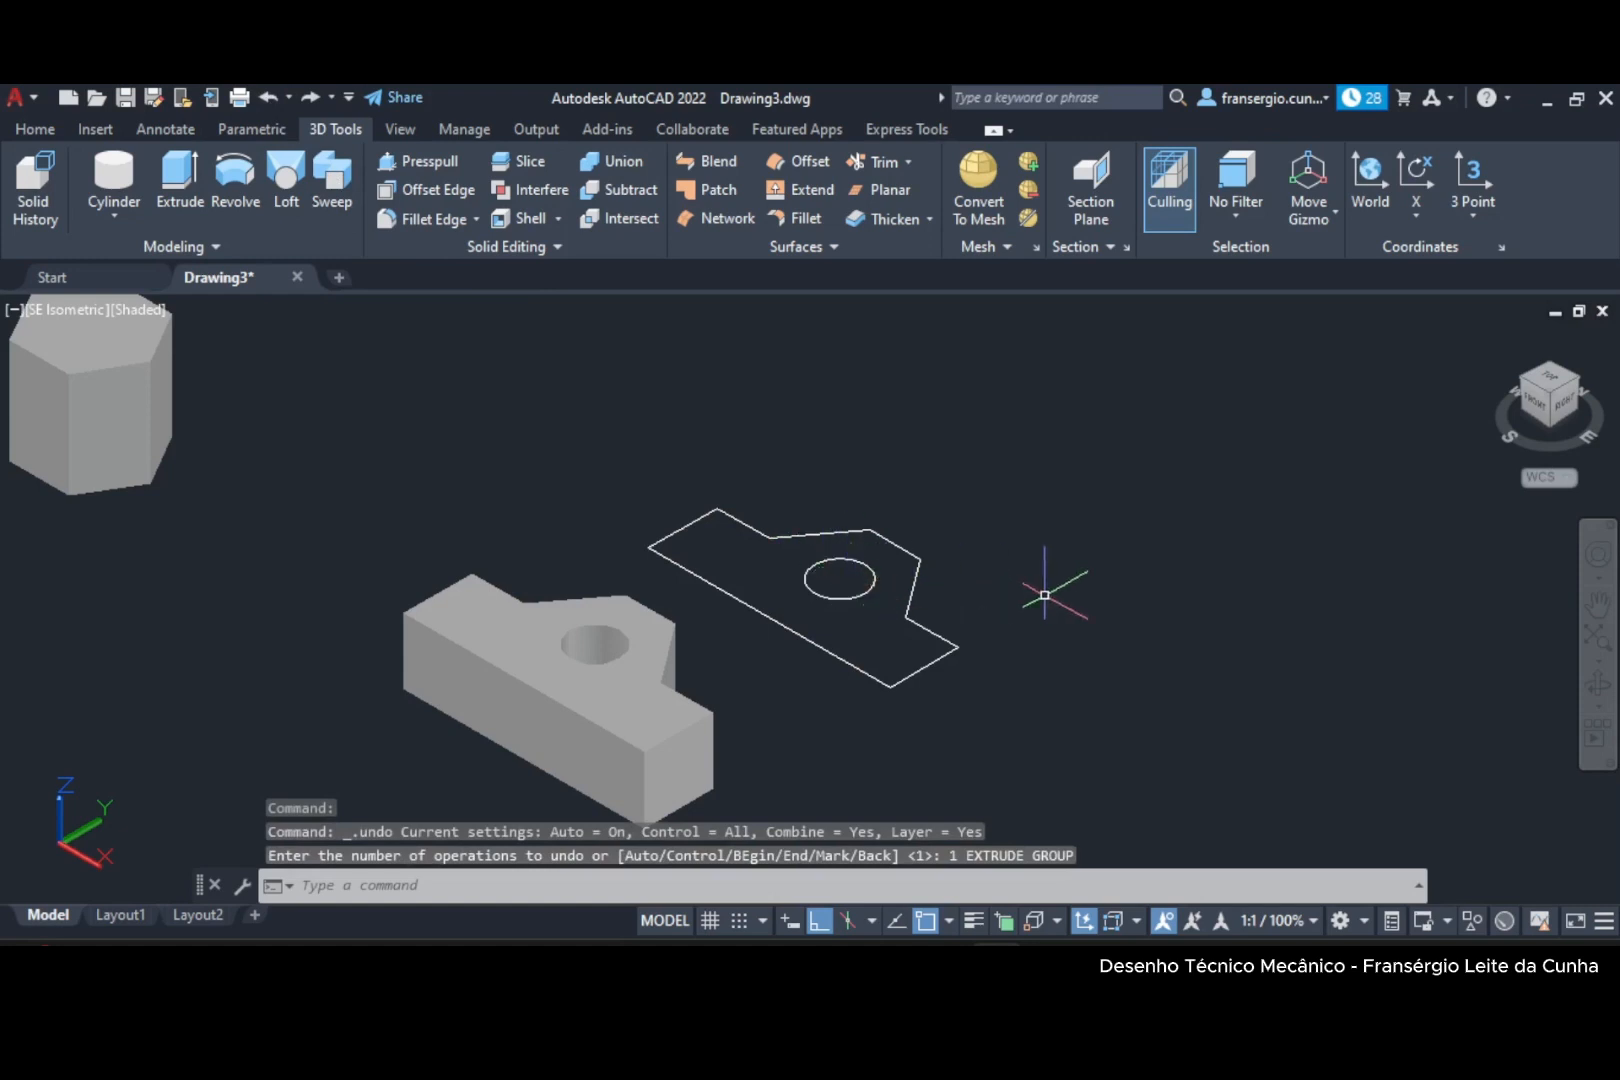
Delete the bracket's complete outline copy, including its hole circle, beside the bracket solid.
left_click(1008, 753)
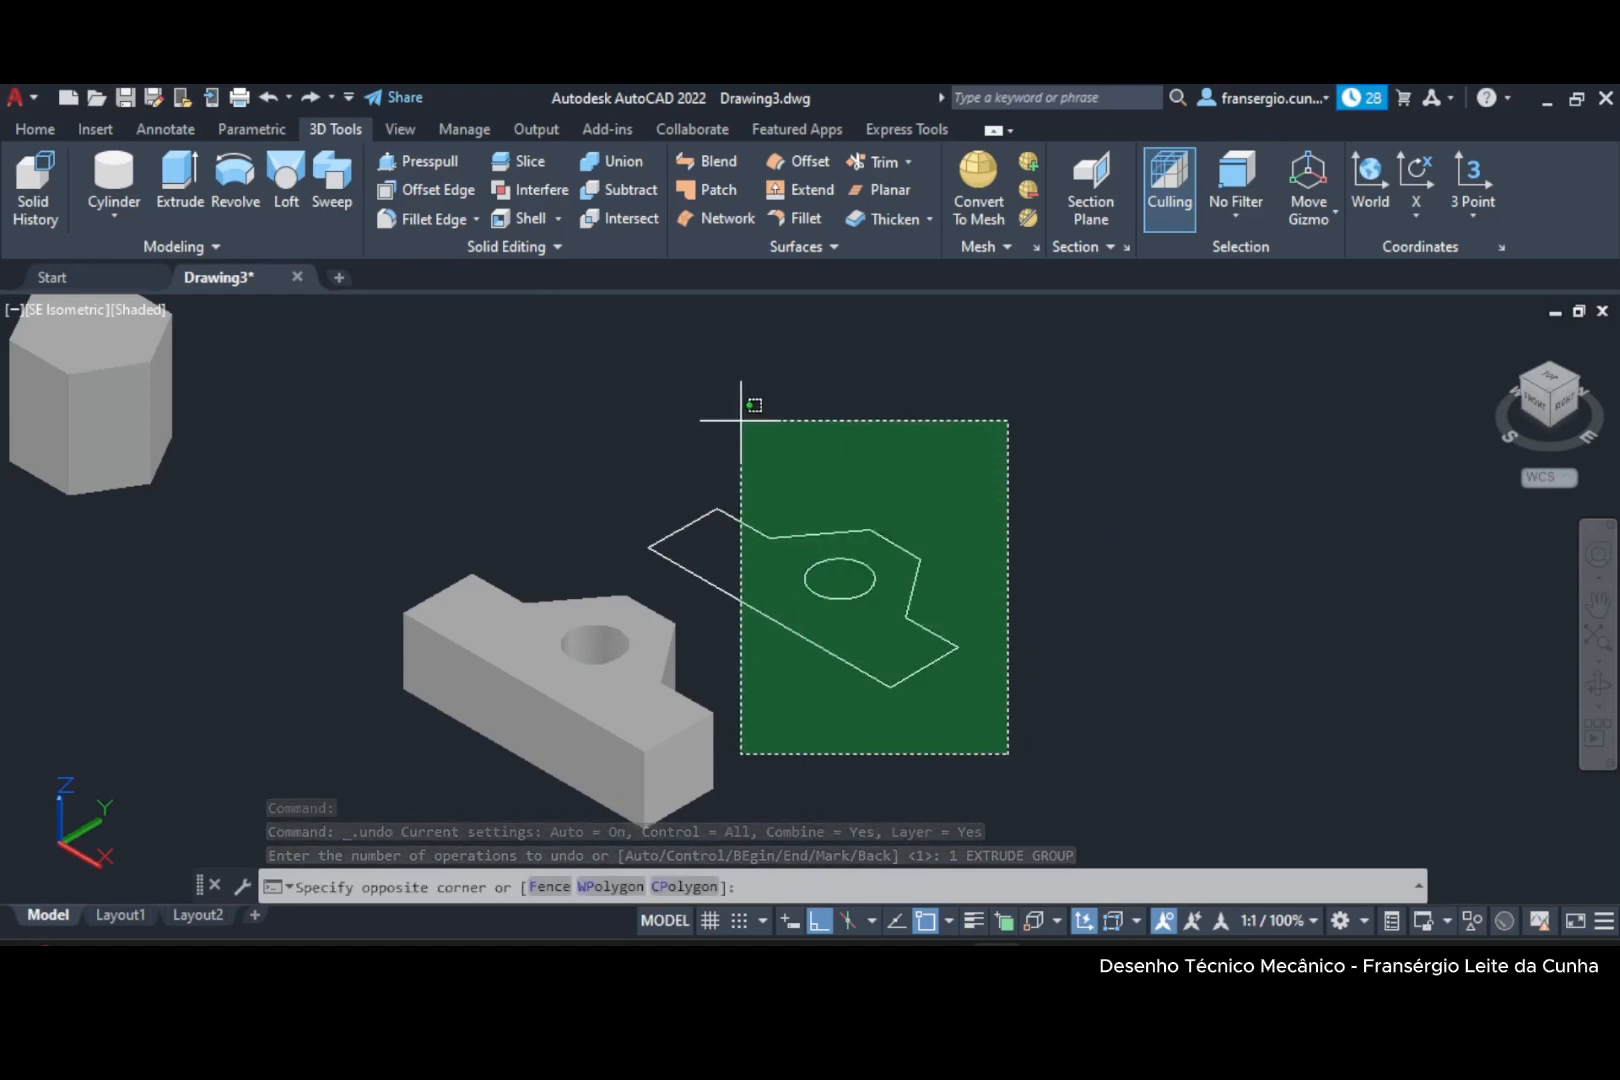
left_click(752, 401)
left_click(740, 573)
left_click(670, 482)
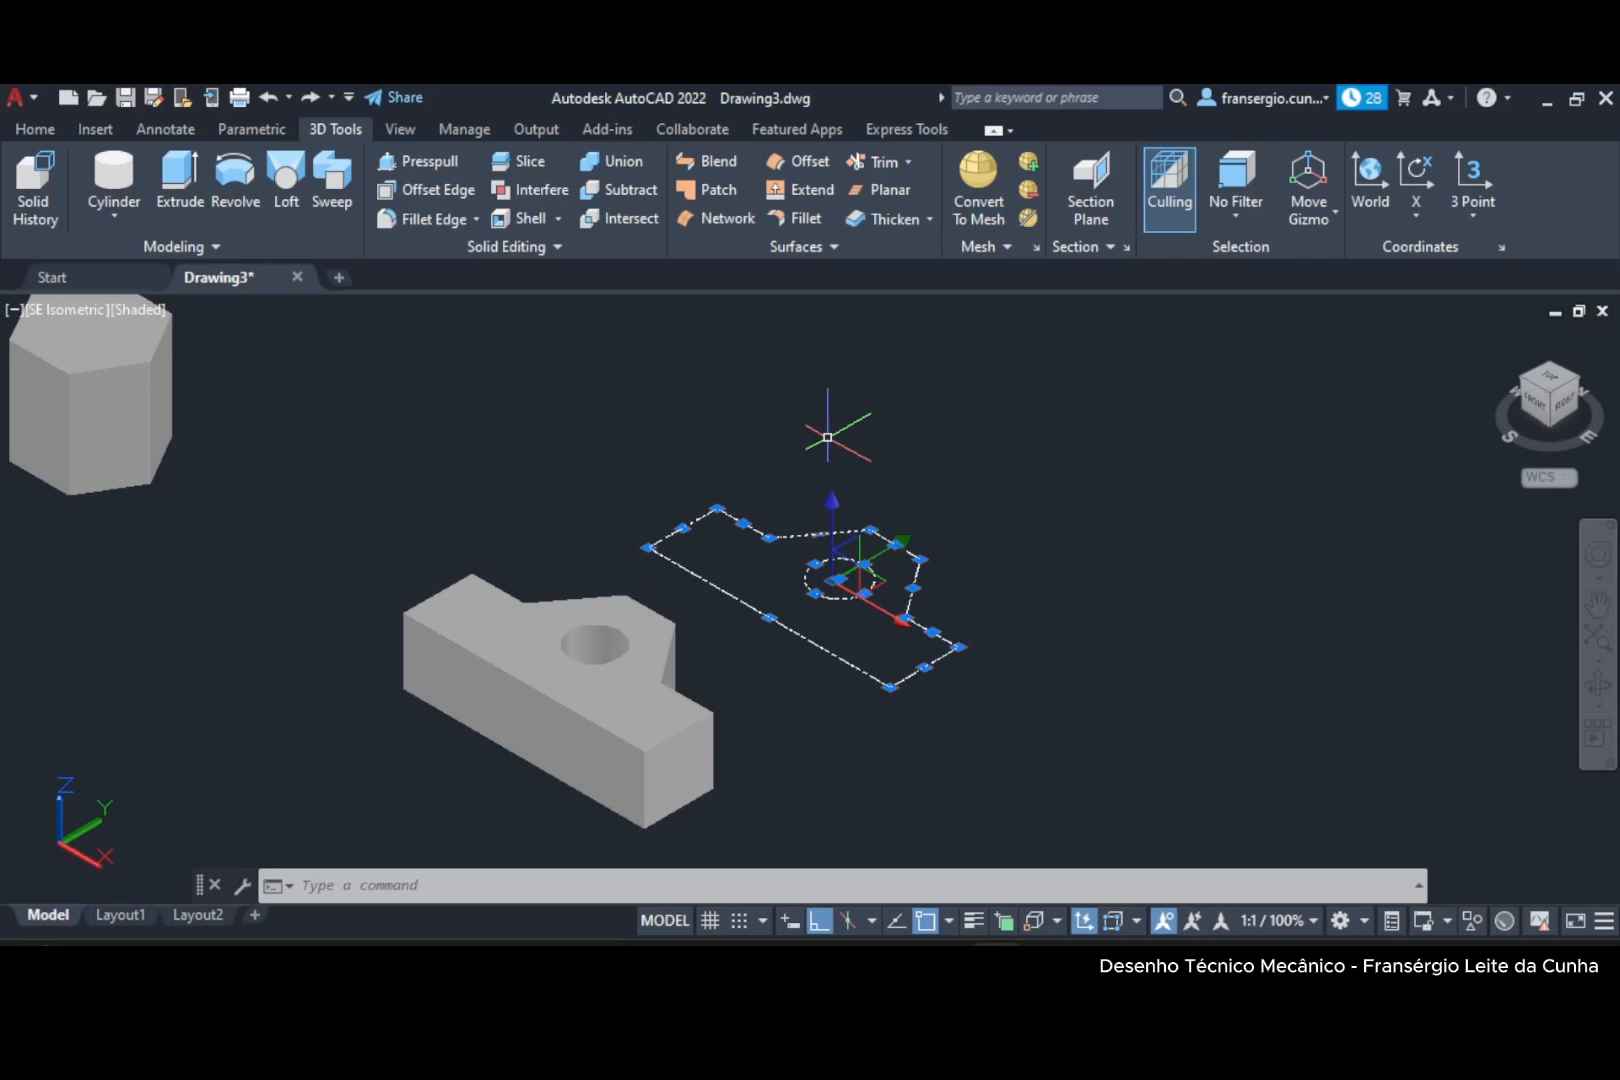
key("Delete")
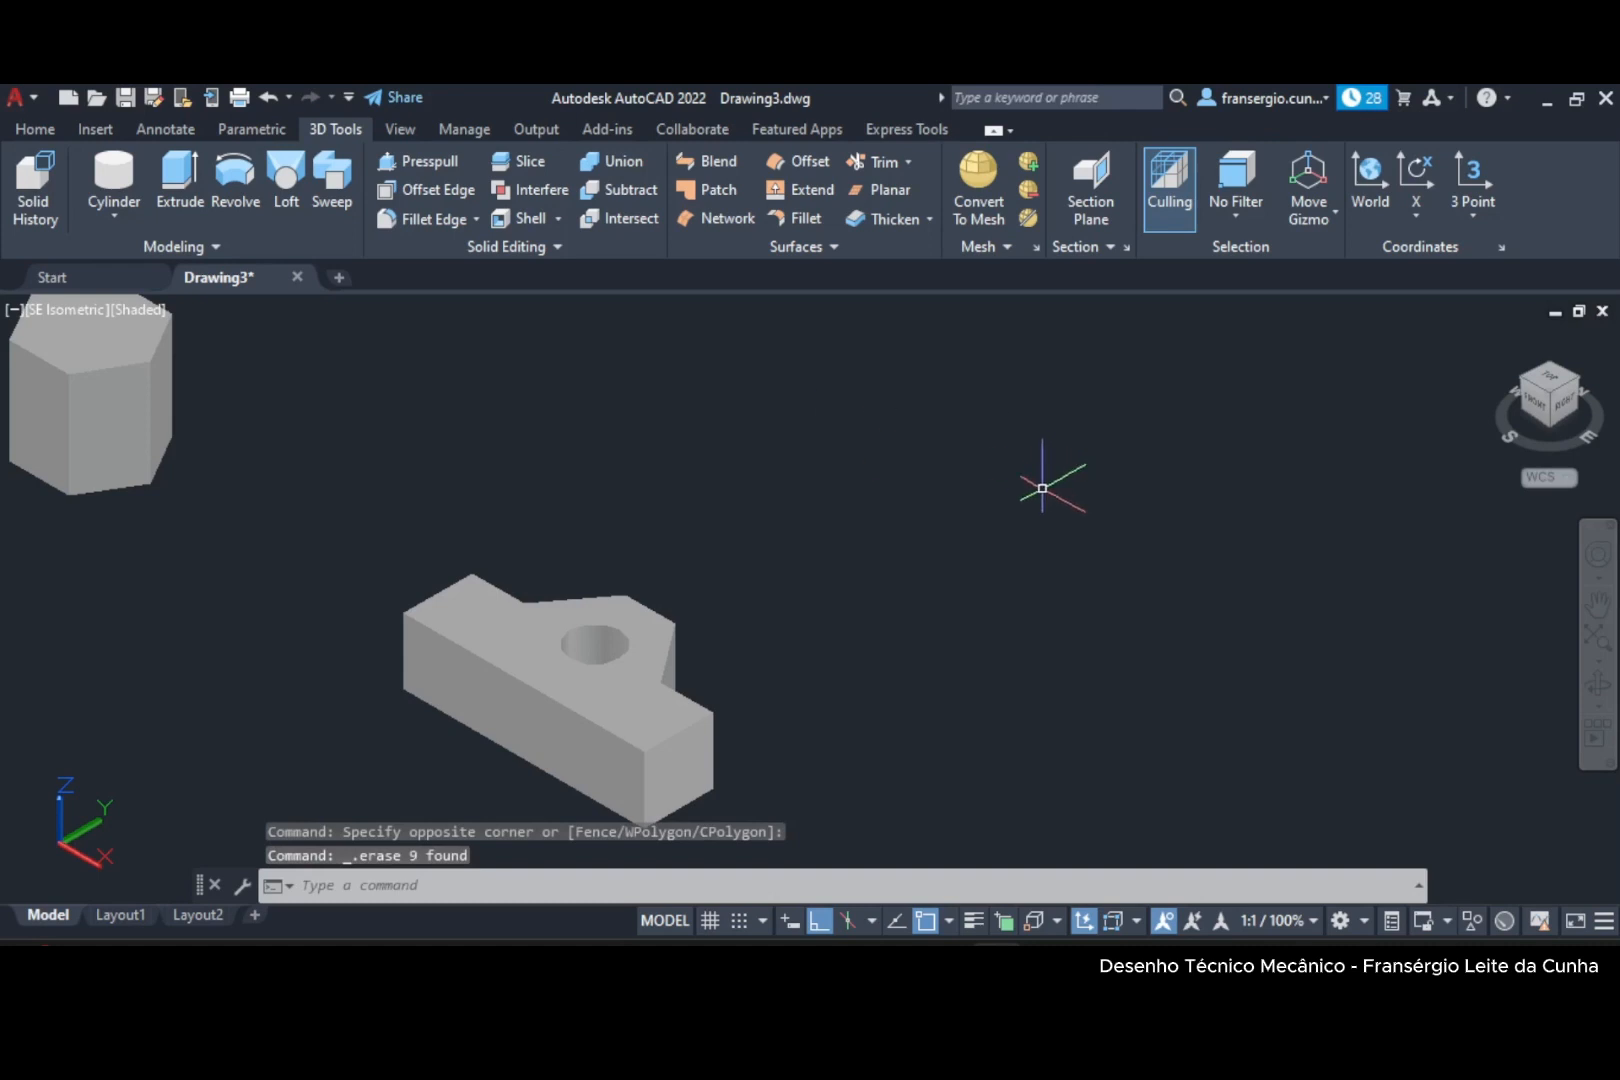
Change the viewport to the Top view and frame the three orthographic views of the stepped part.
left_click(1545, 384)
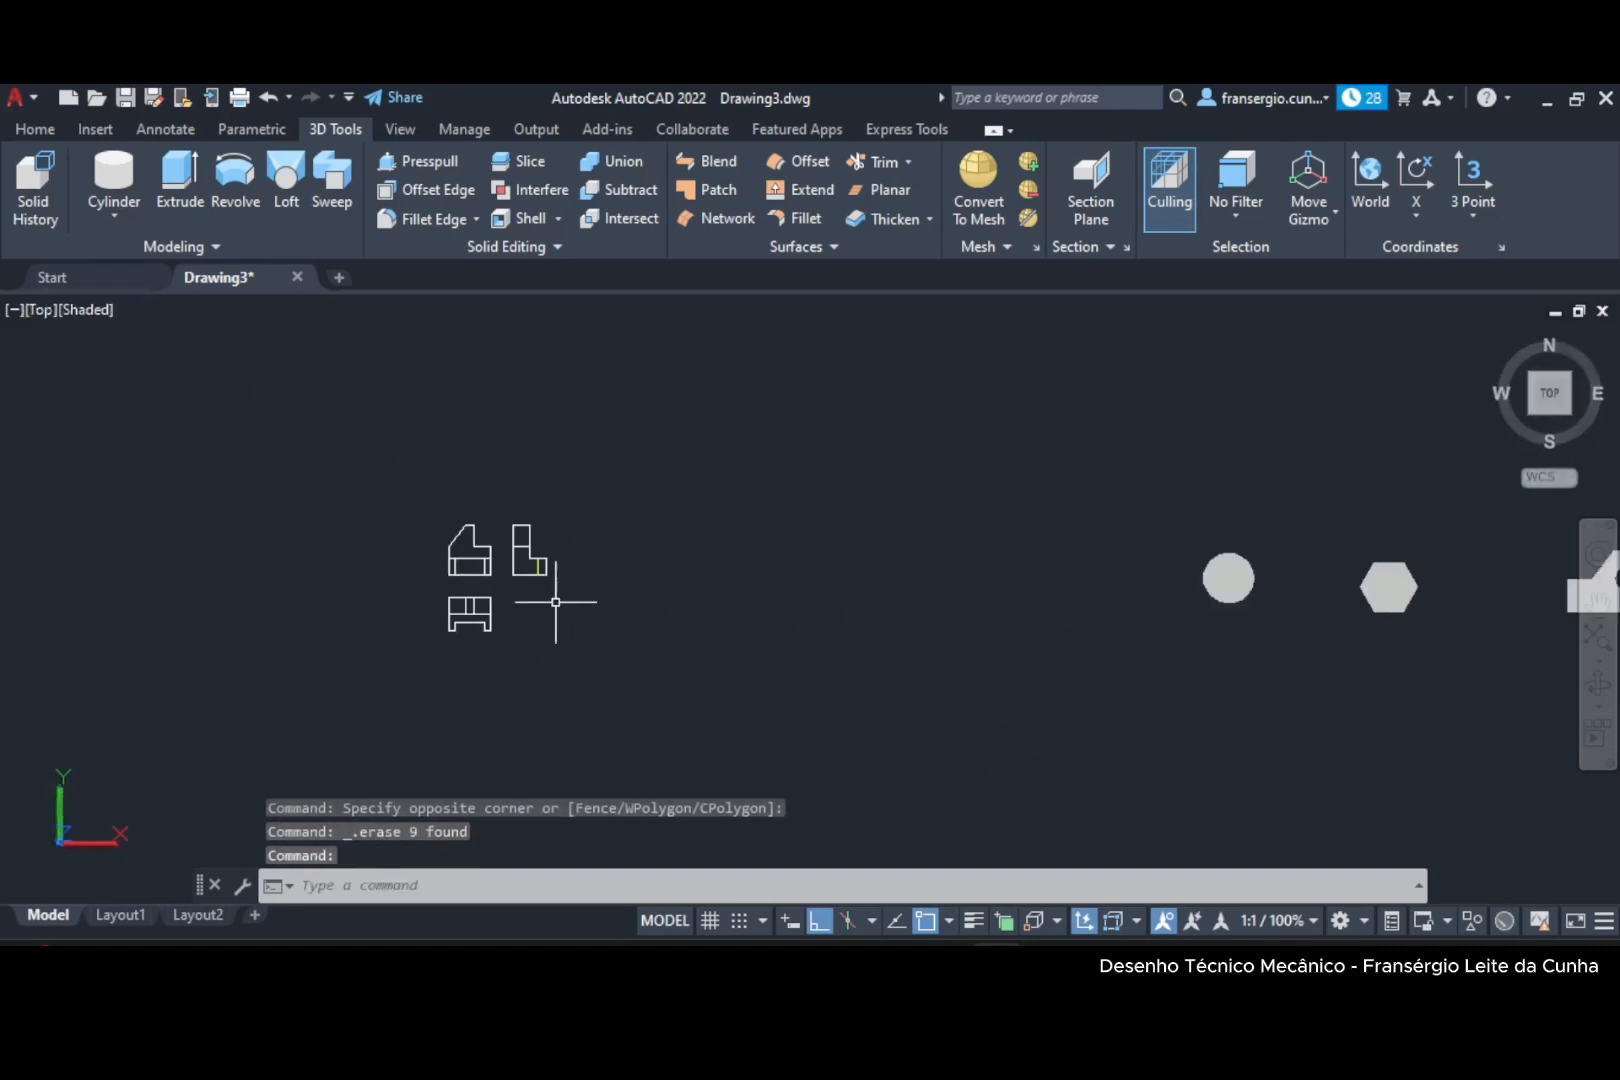
scroll(545, 590, "up", 3)
mouse_move(535, 590)
middle_mouse_down()
mouse_move(734, 590)
mouse_move(665, 633)
mouse_move(708, 620)
middle_mouse_up()
scroll(663, 588, "up", 2)
scroll(663, 588, "up", 2)
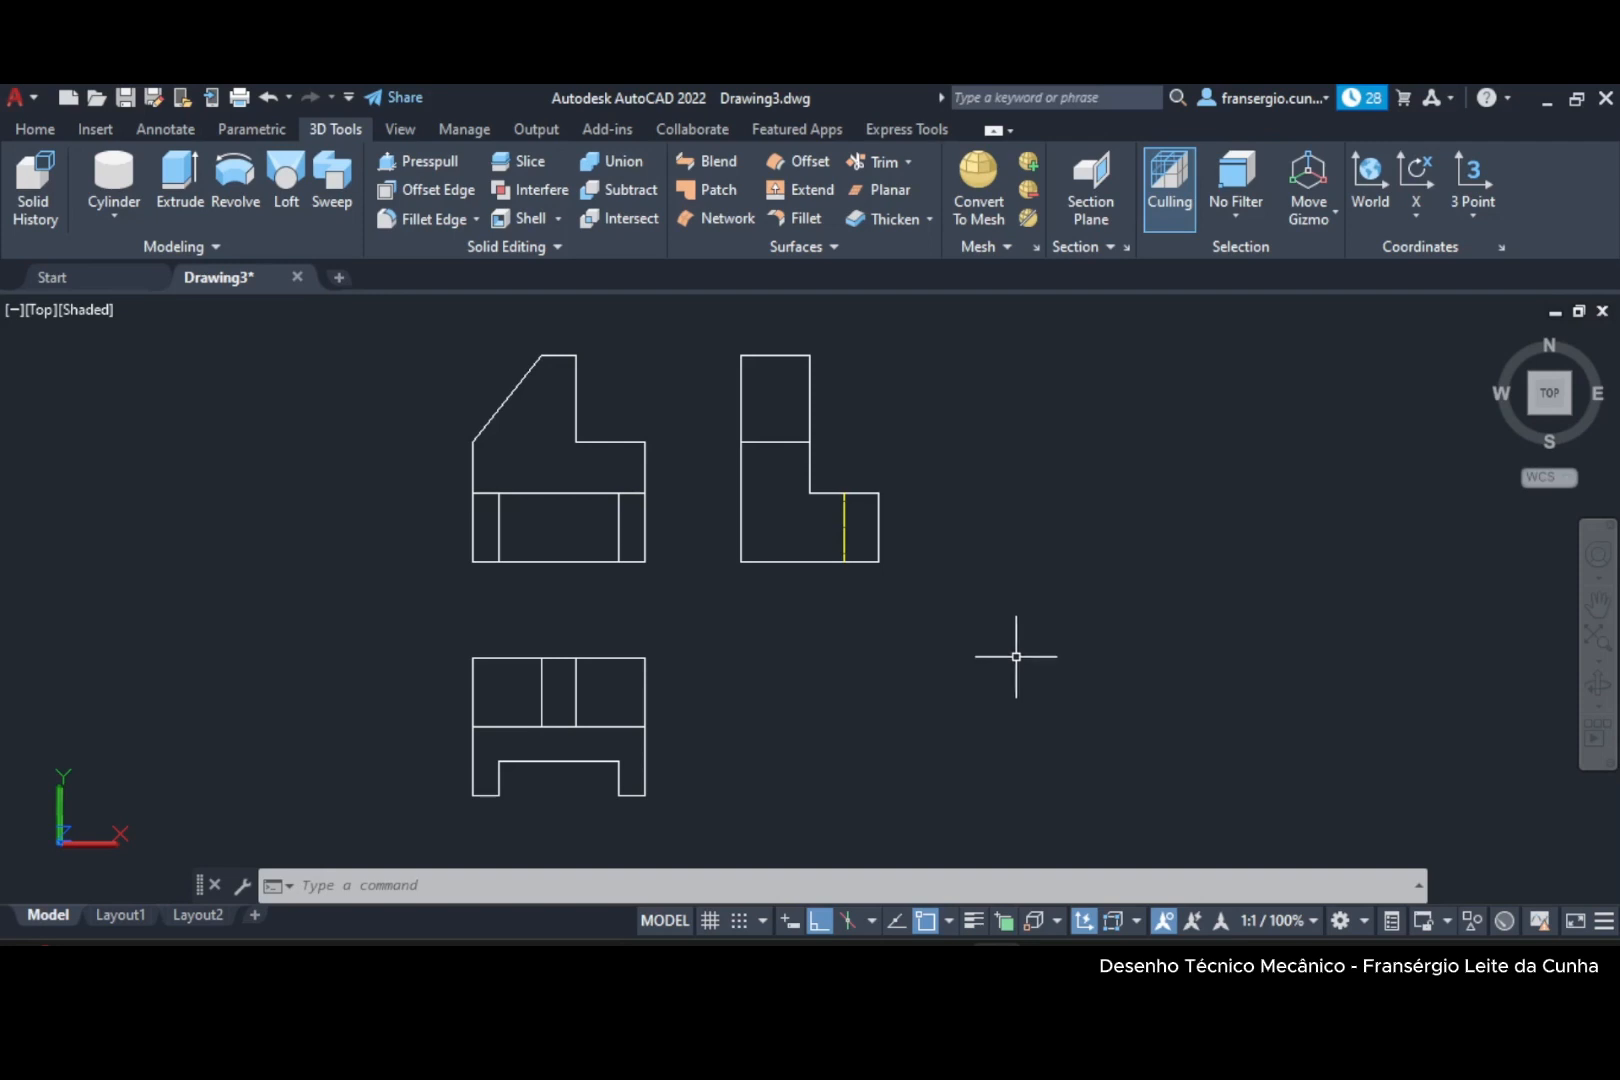
mouse_move(976, 647)
middle_mouse_down()
mouse_move(824, 665)
mouse_move(749, 651)
middle_mouse_up()
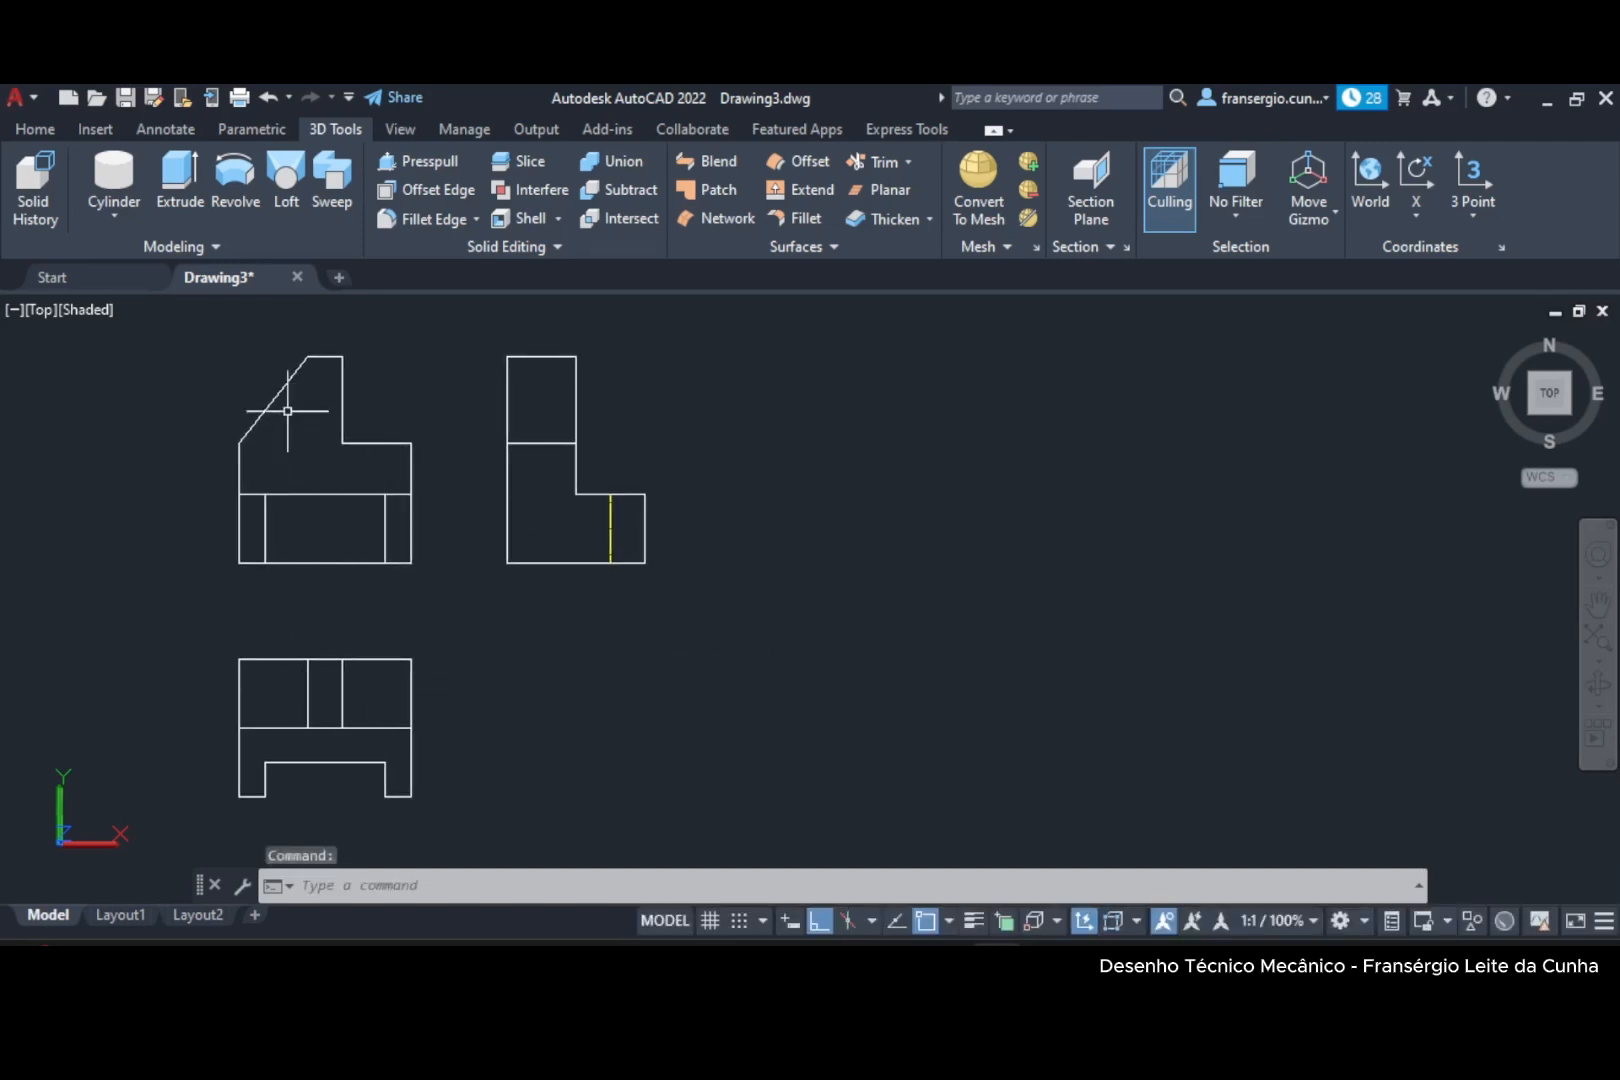
Copy the stepped part's front view horizontally into the free area beyond the side view.
left_click(35, 129)
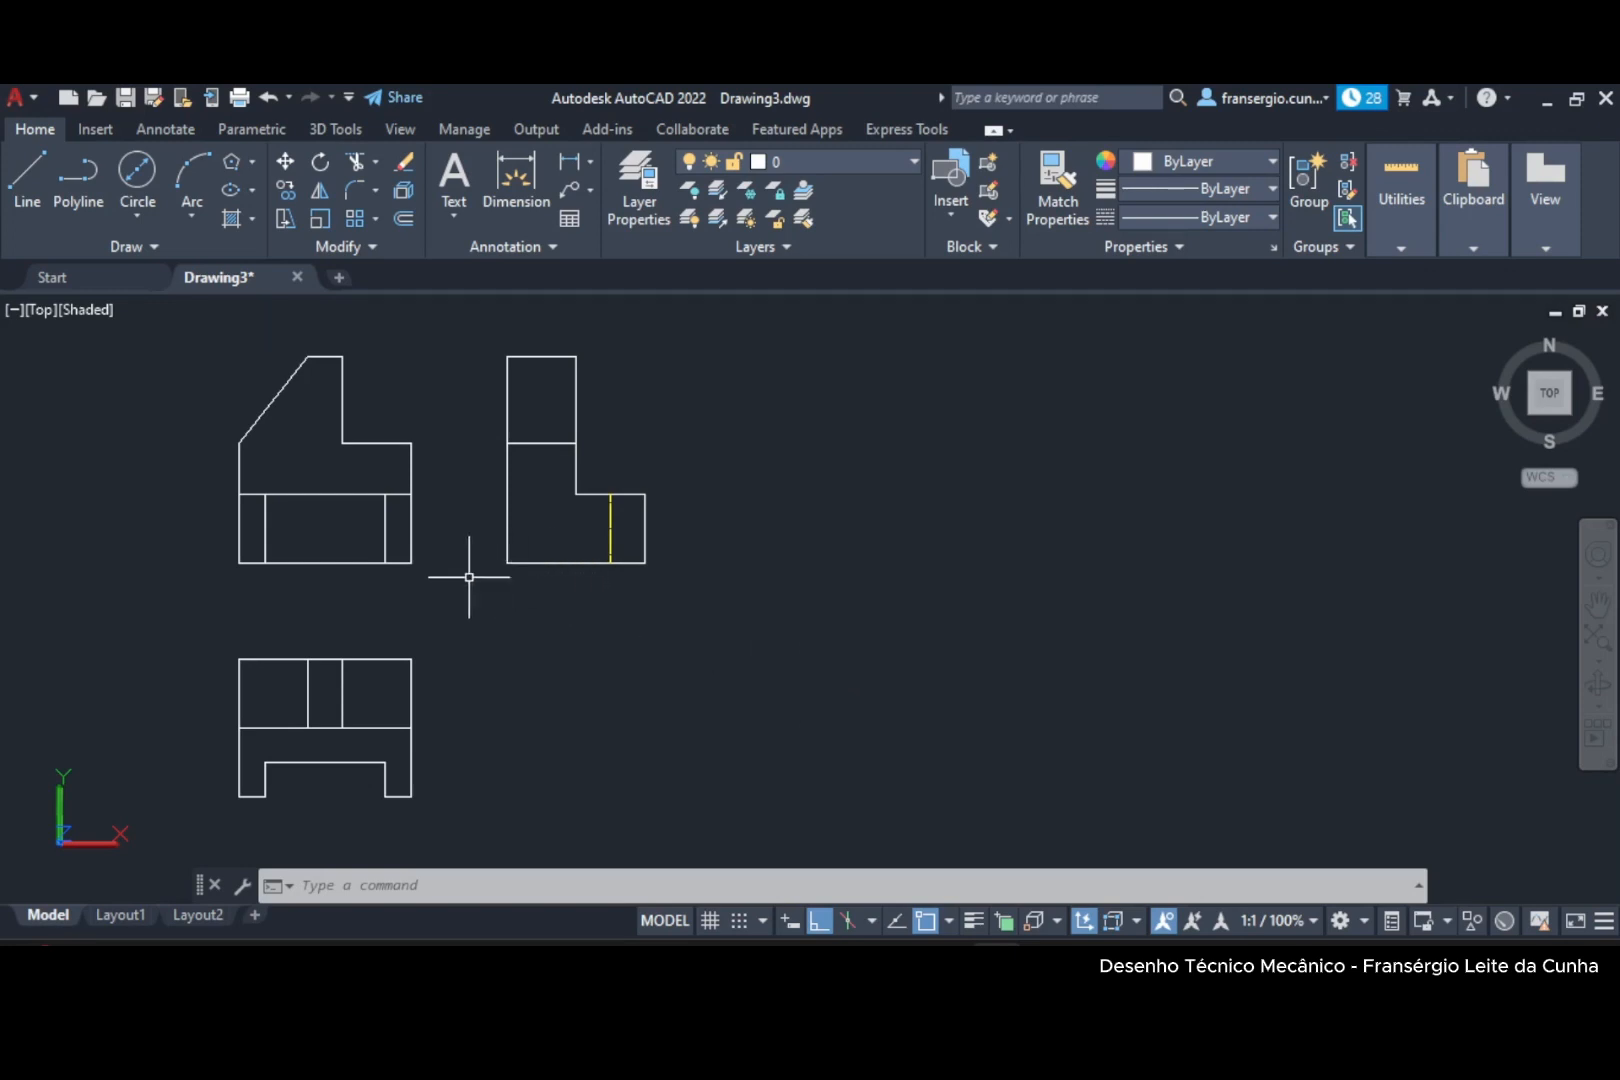
left_click(338, 129)
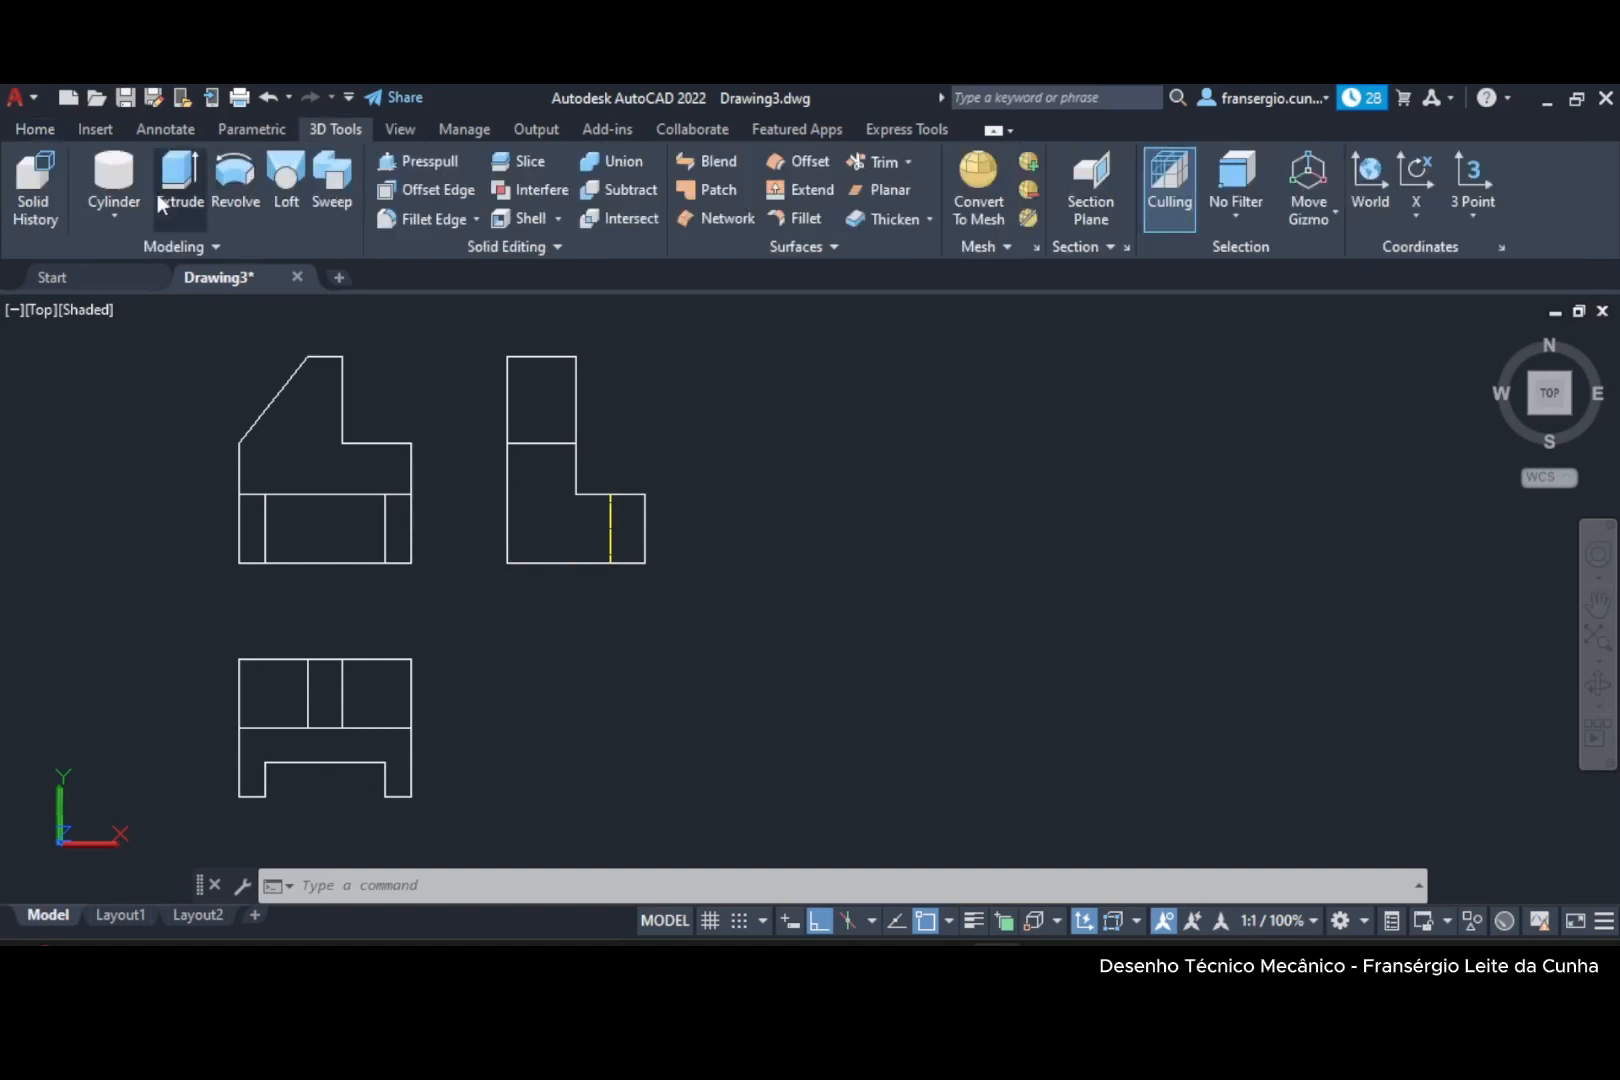
left_click(45, 129)
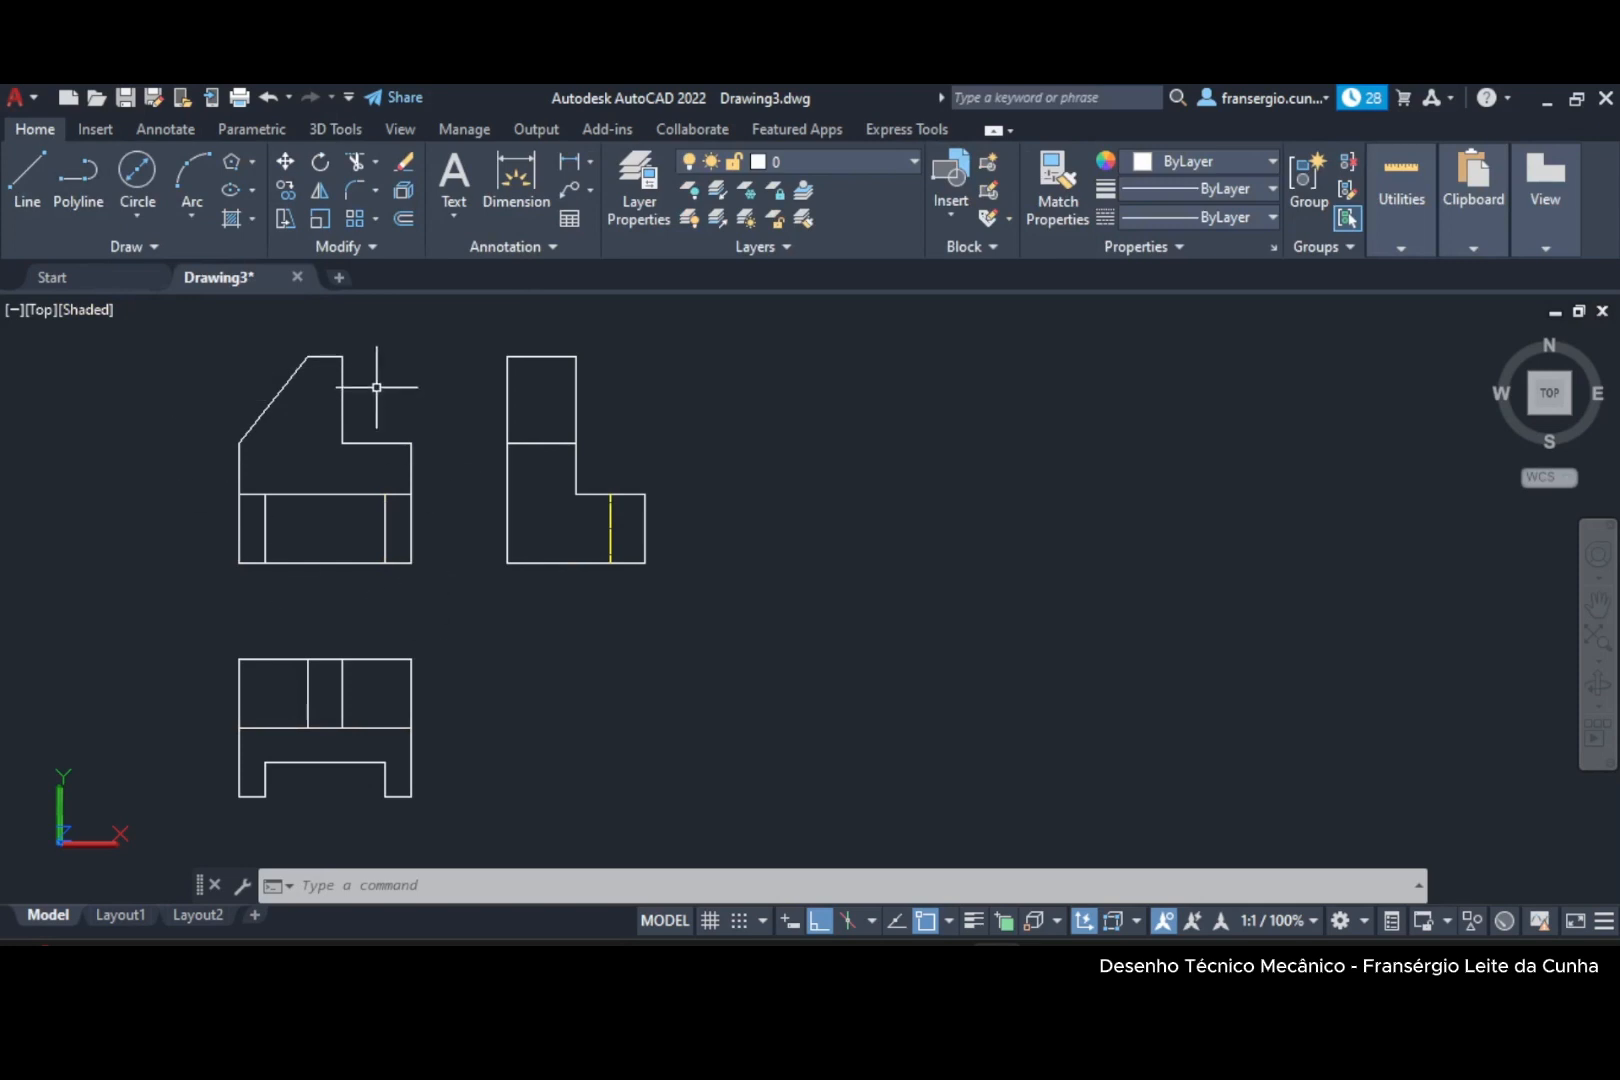
left_click(286, 192)
left_click(446, 598)
left_click(156, 334)
key("Return")
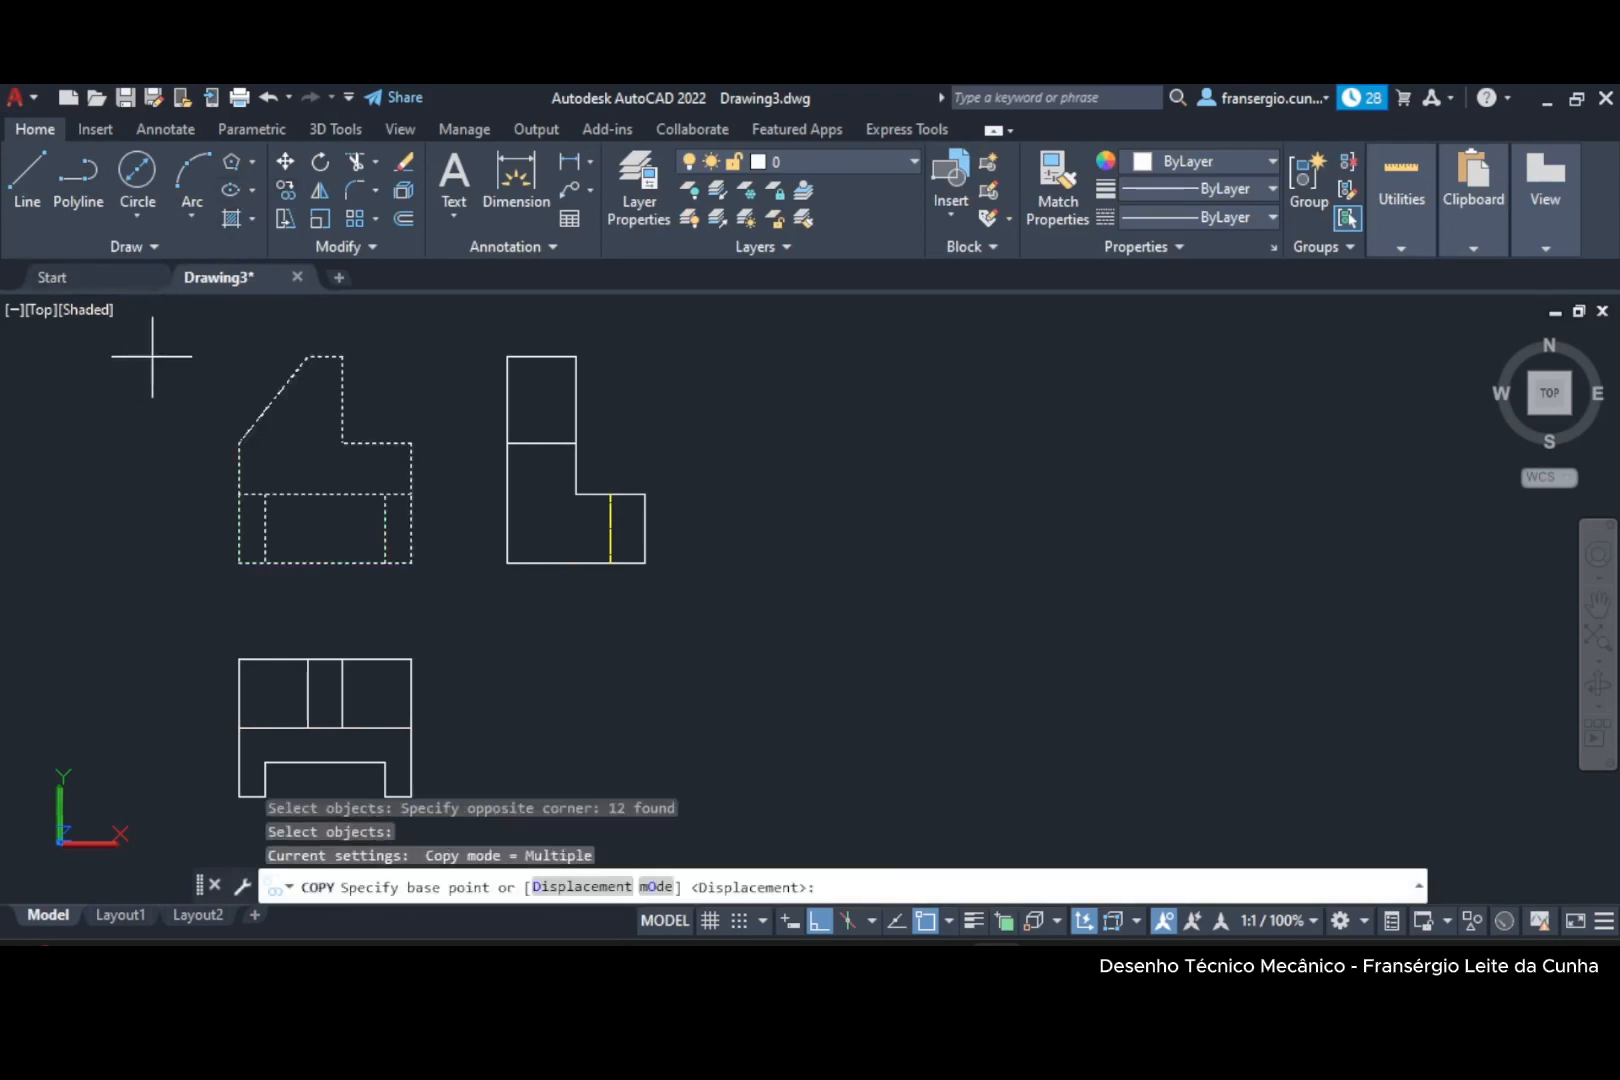
left_click(138, 597)
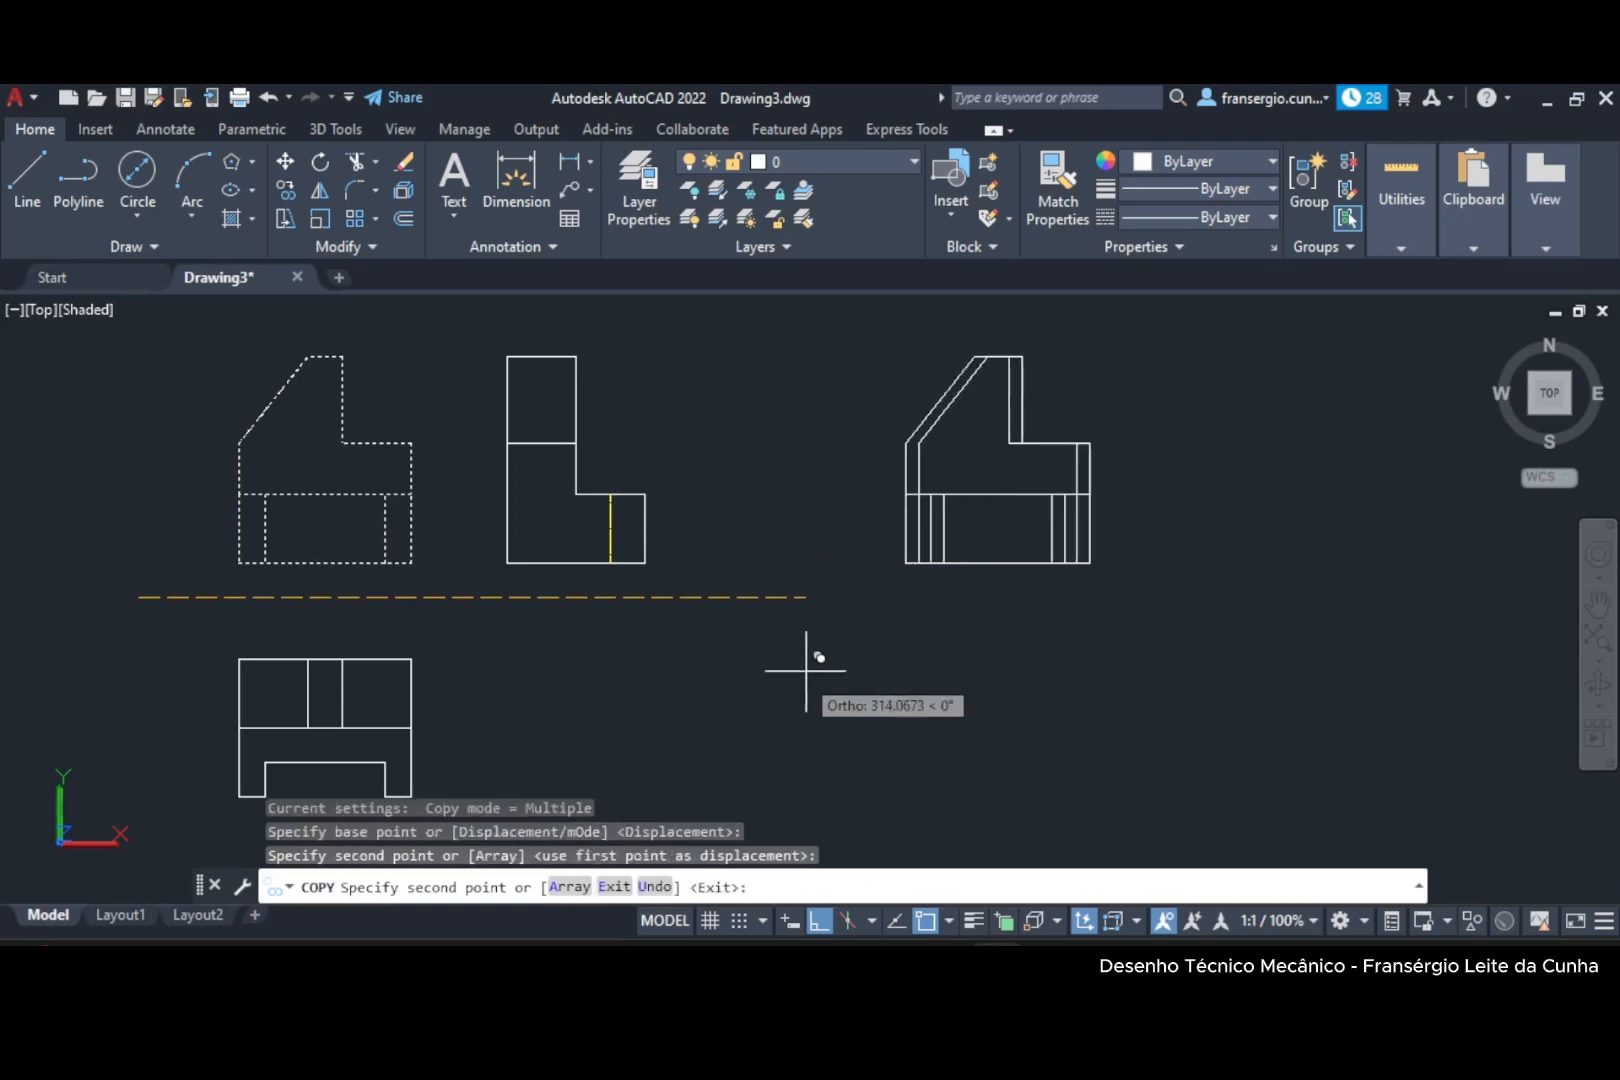
key("Escape")
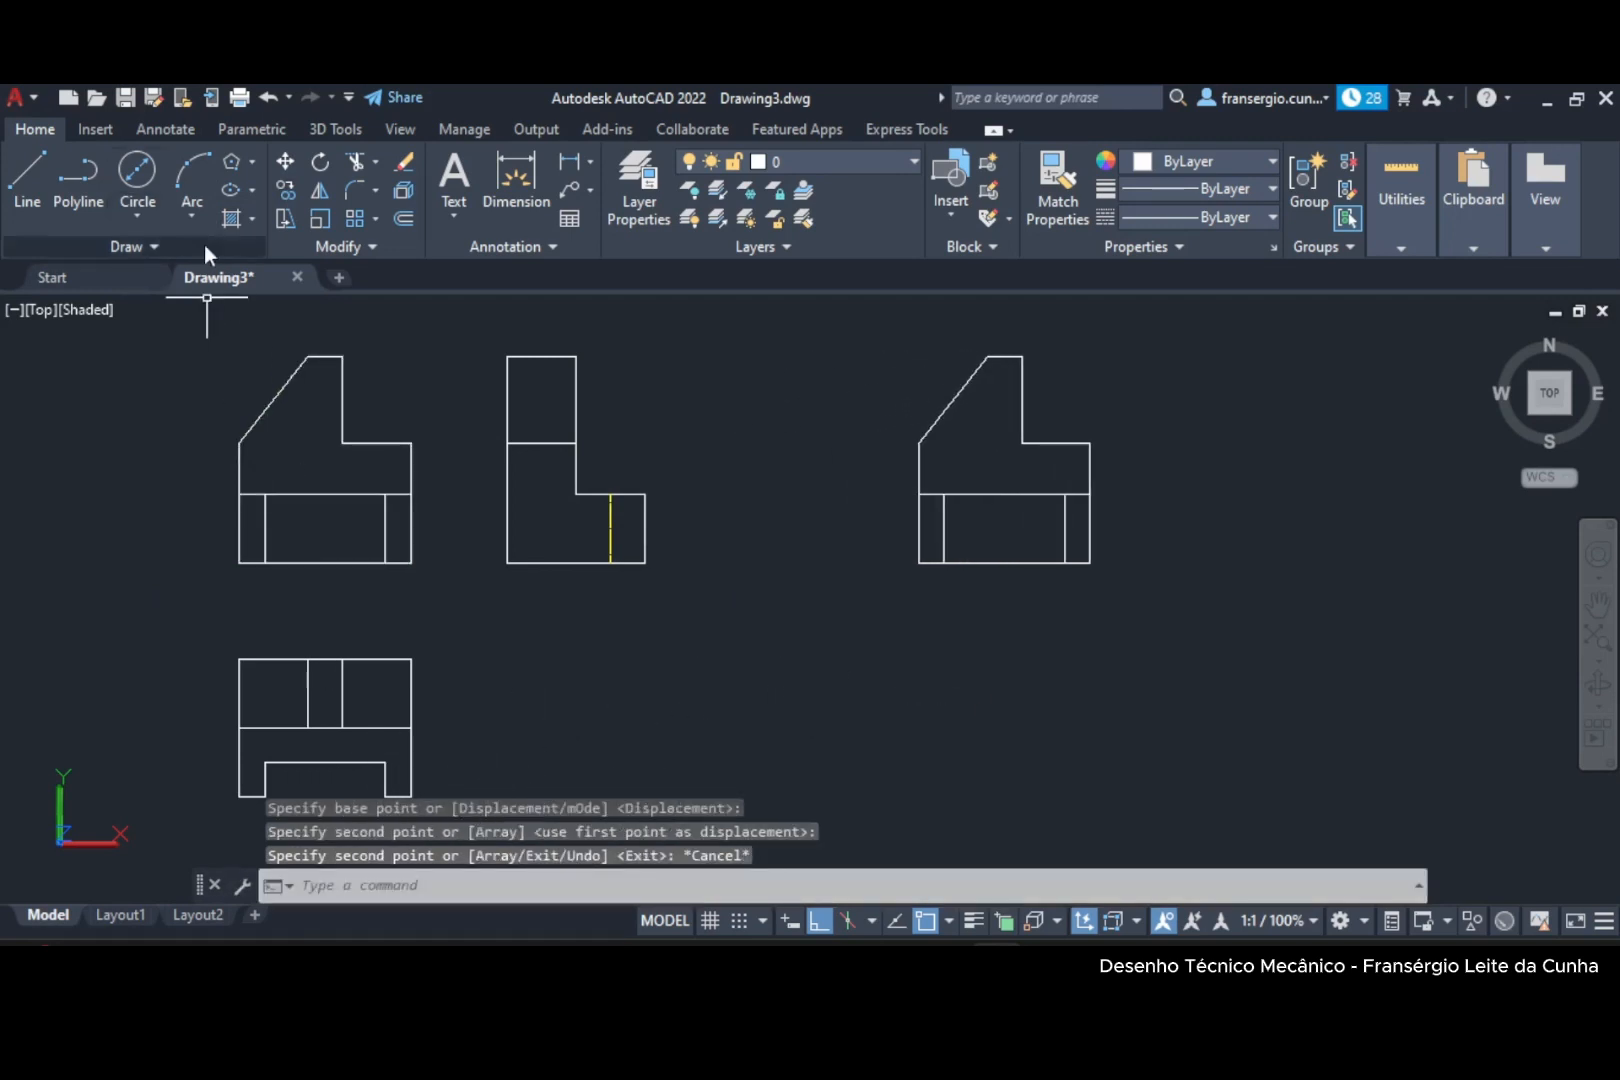
Copy the stepped part's top view horizontally to the free area below the front view's copy.
key("Return")
left_click(187, 625)
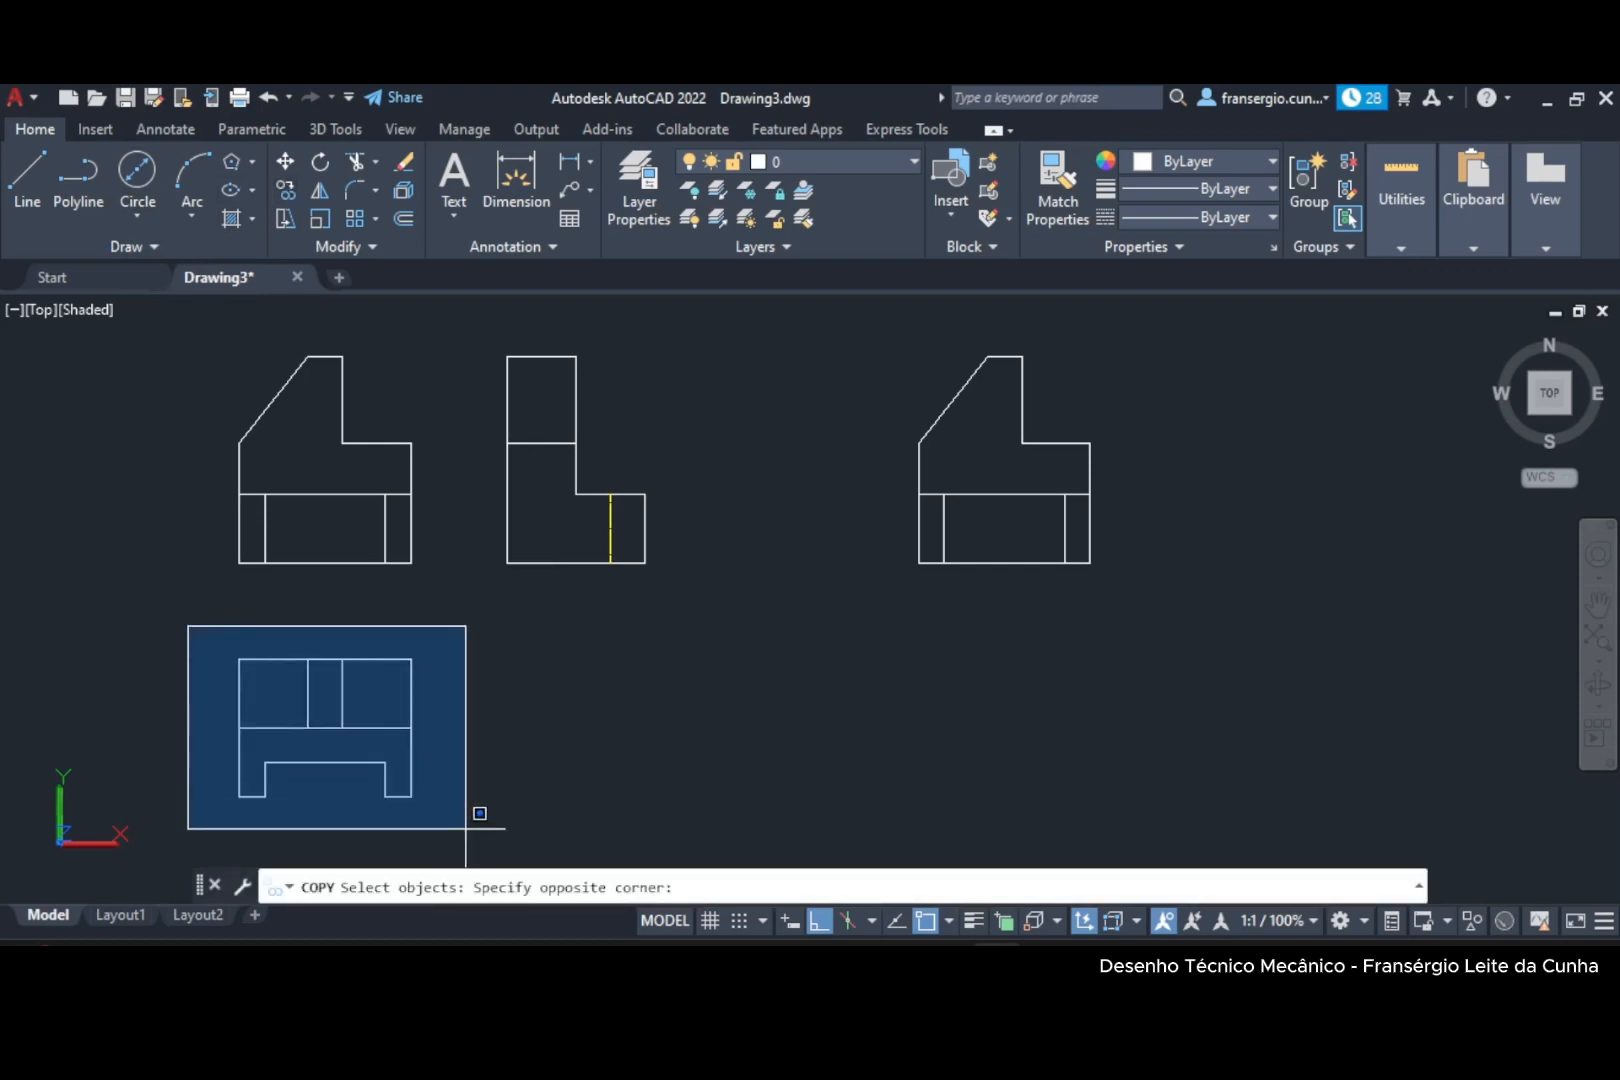
left_click(470, 815)
key("Return")
left_click(473, 775)
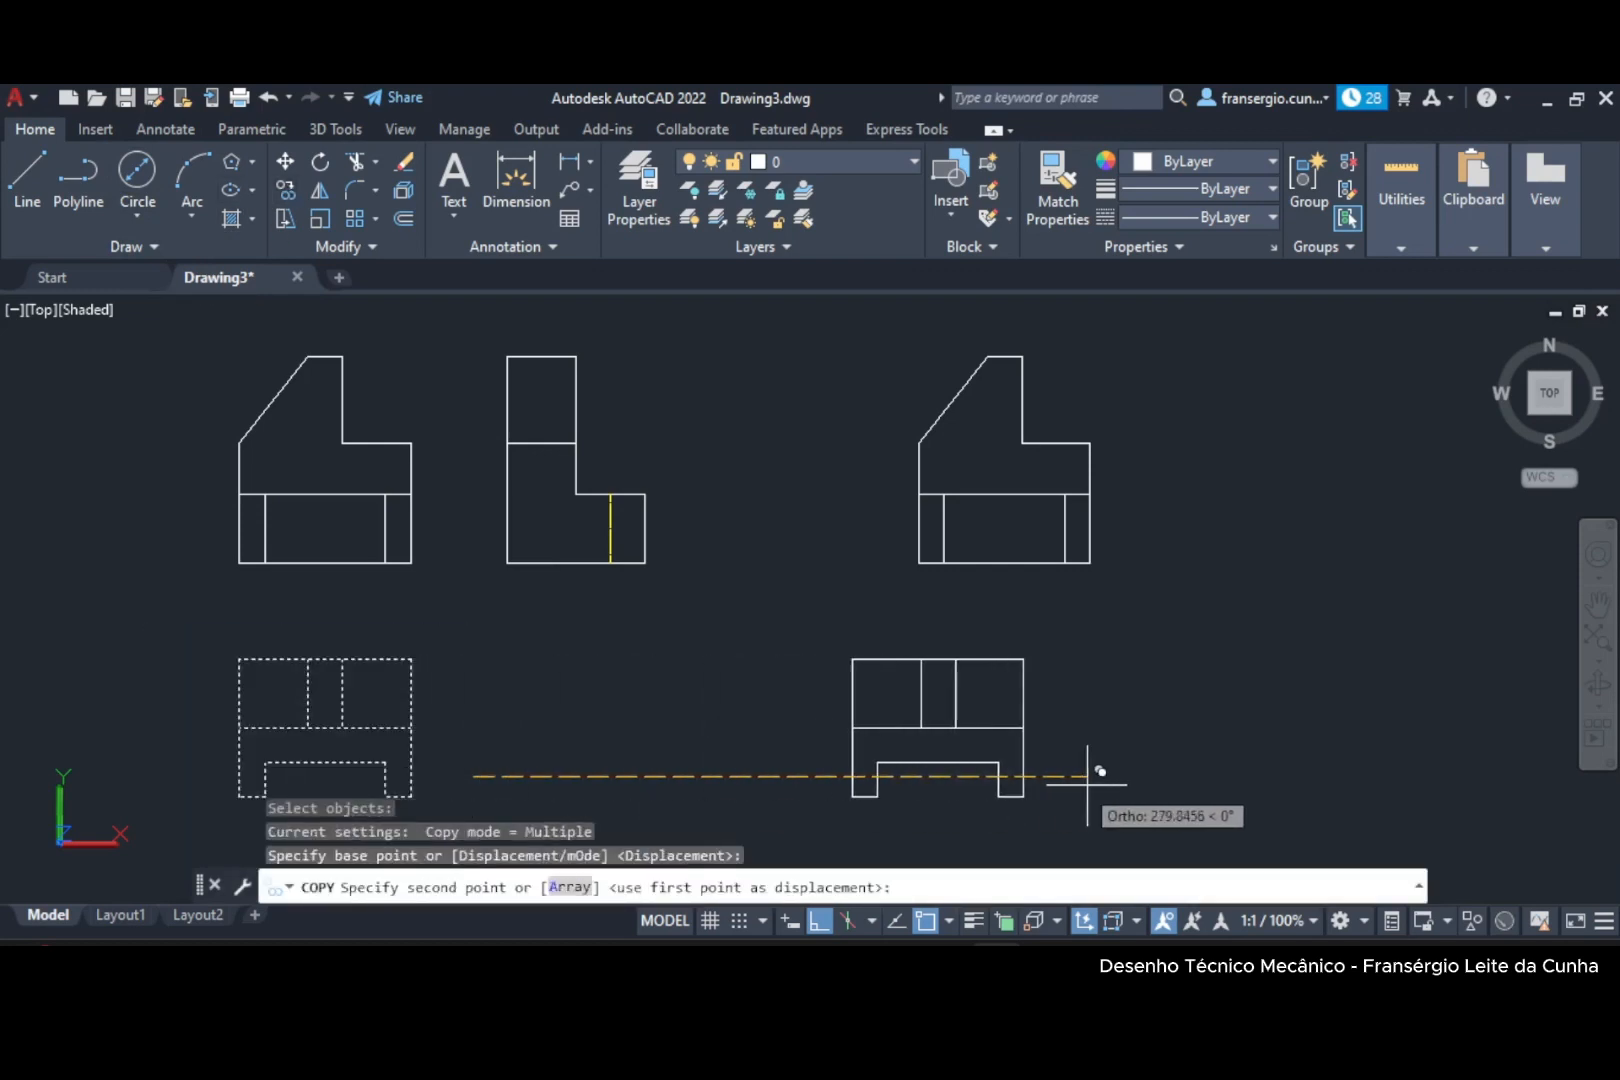
left_click(1150, 775)
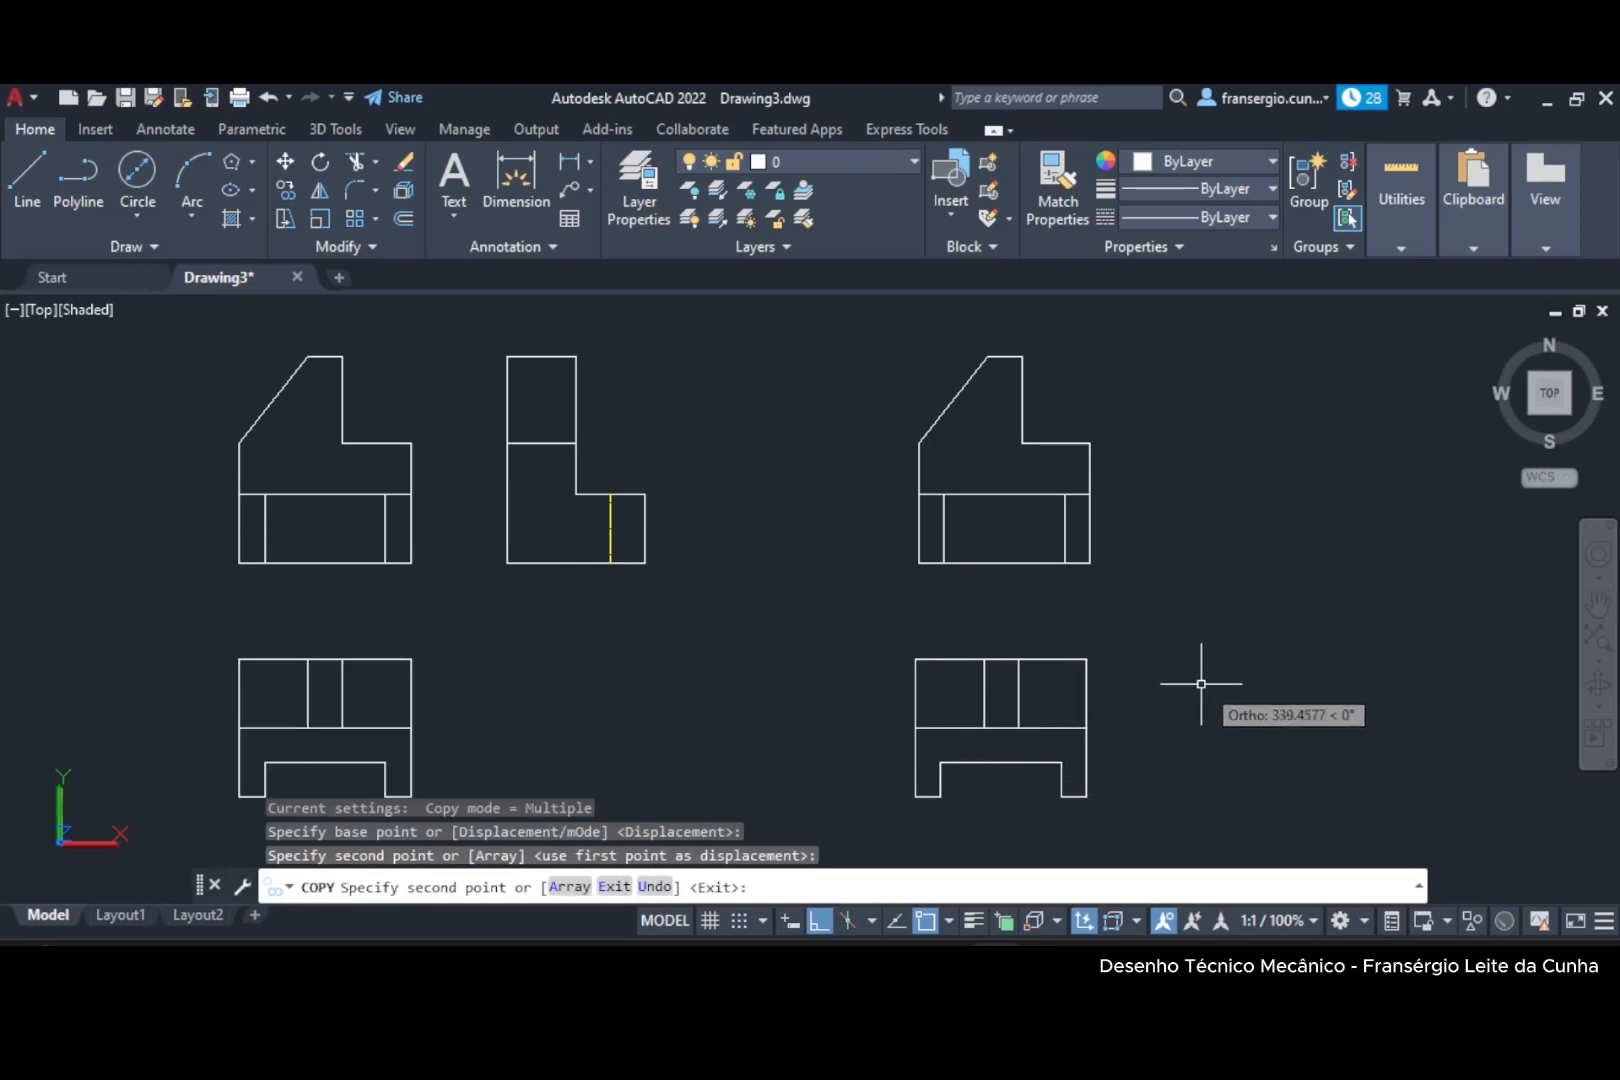
key("Escape")
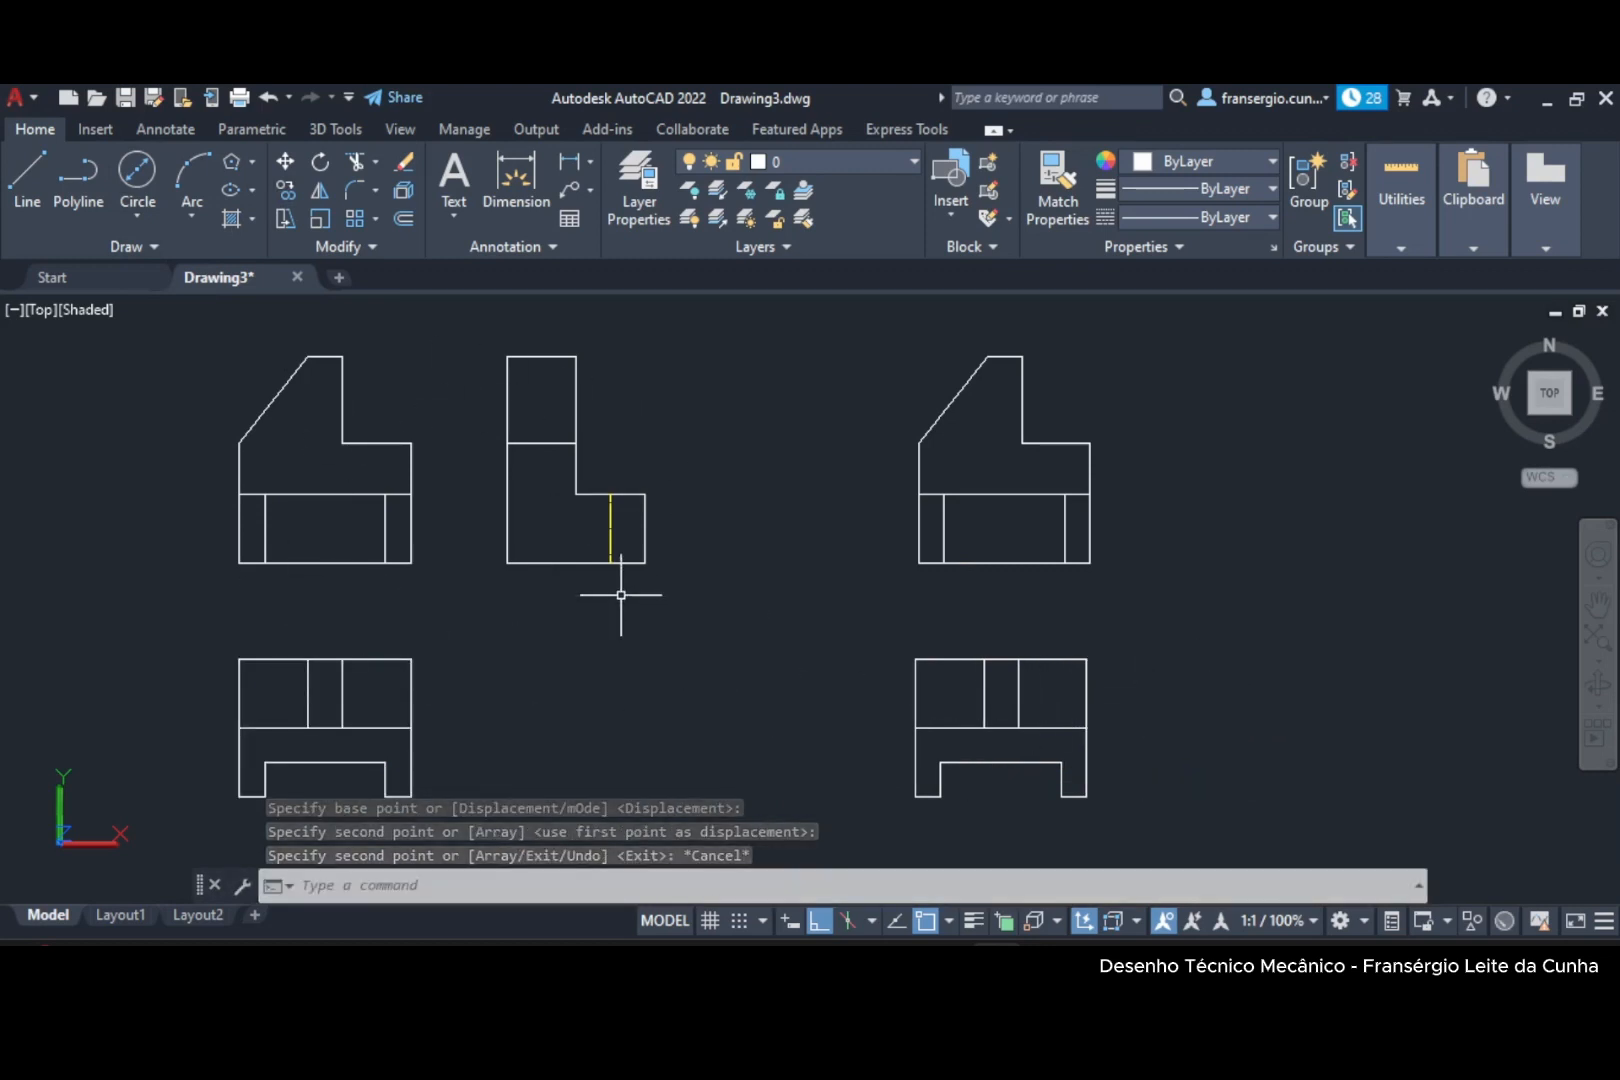
Delete the inner lines of the copied front view and copied top view, keeping only their outer outlines.
mouse_move(1179, 650)
middle_mouse_down()
mouse_move(1020, 663)
mouse_move(1070, 639)
middle_mouse_up()
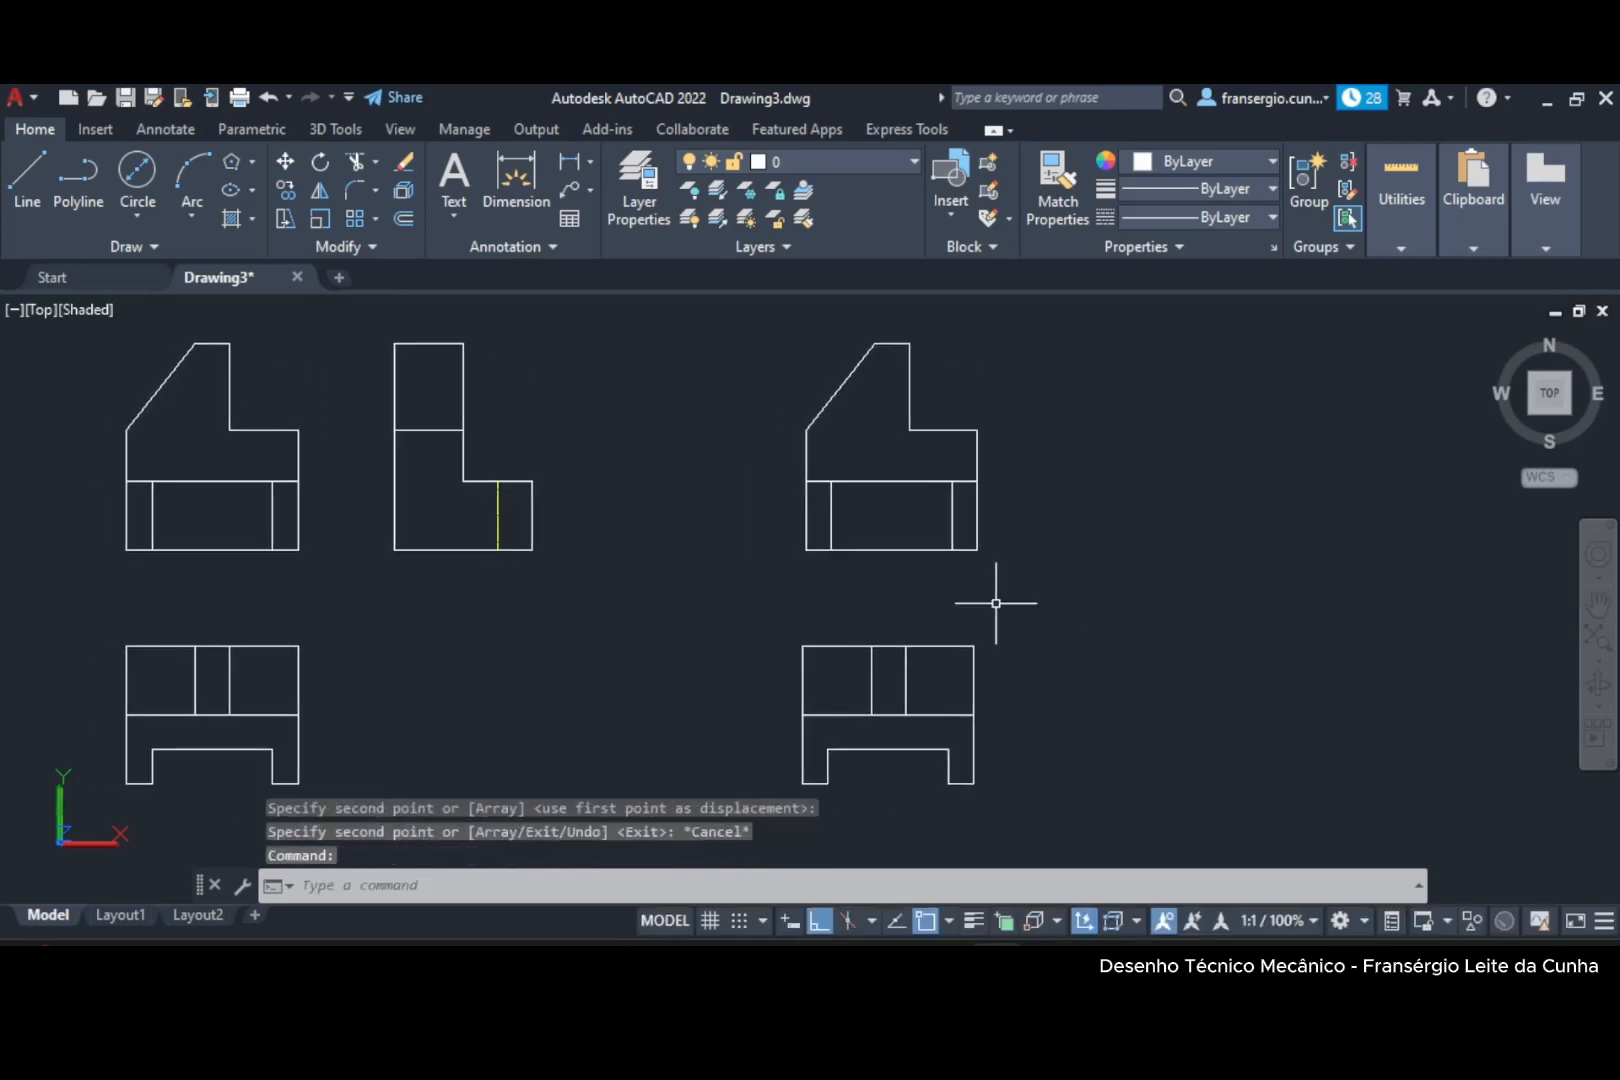
left_click(967, 528)
left_click(825, 469)
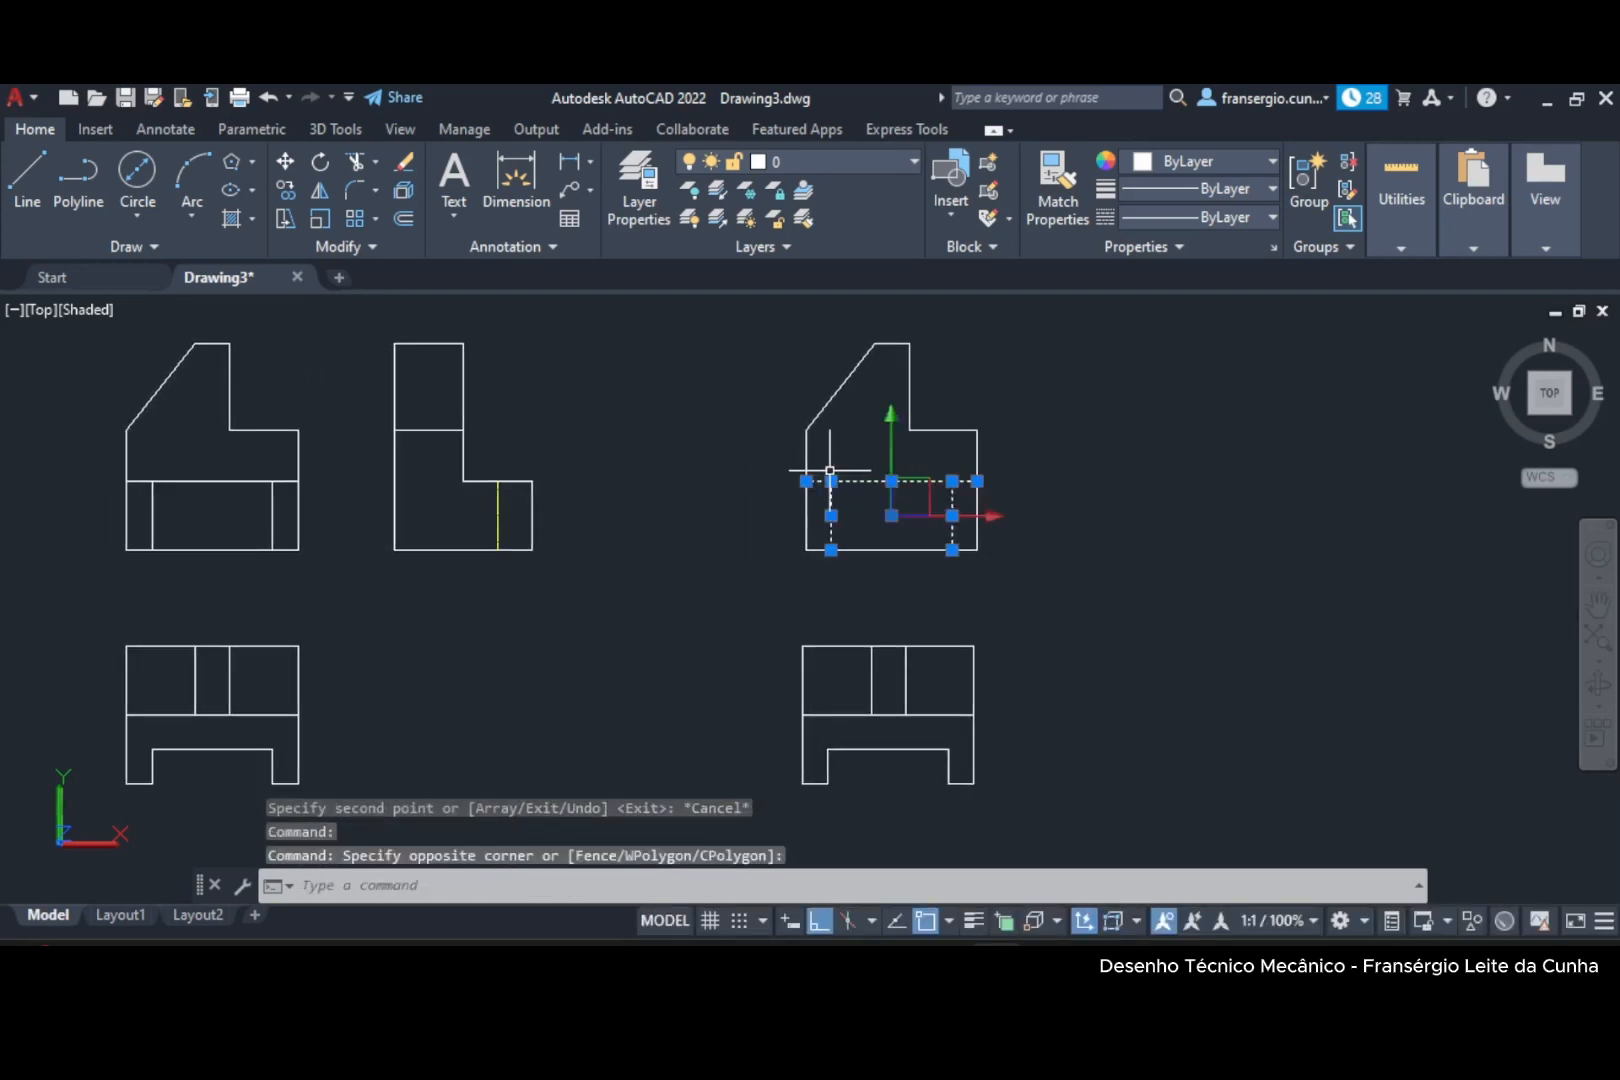
key("Delete")
left_click(947, 721)
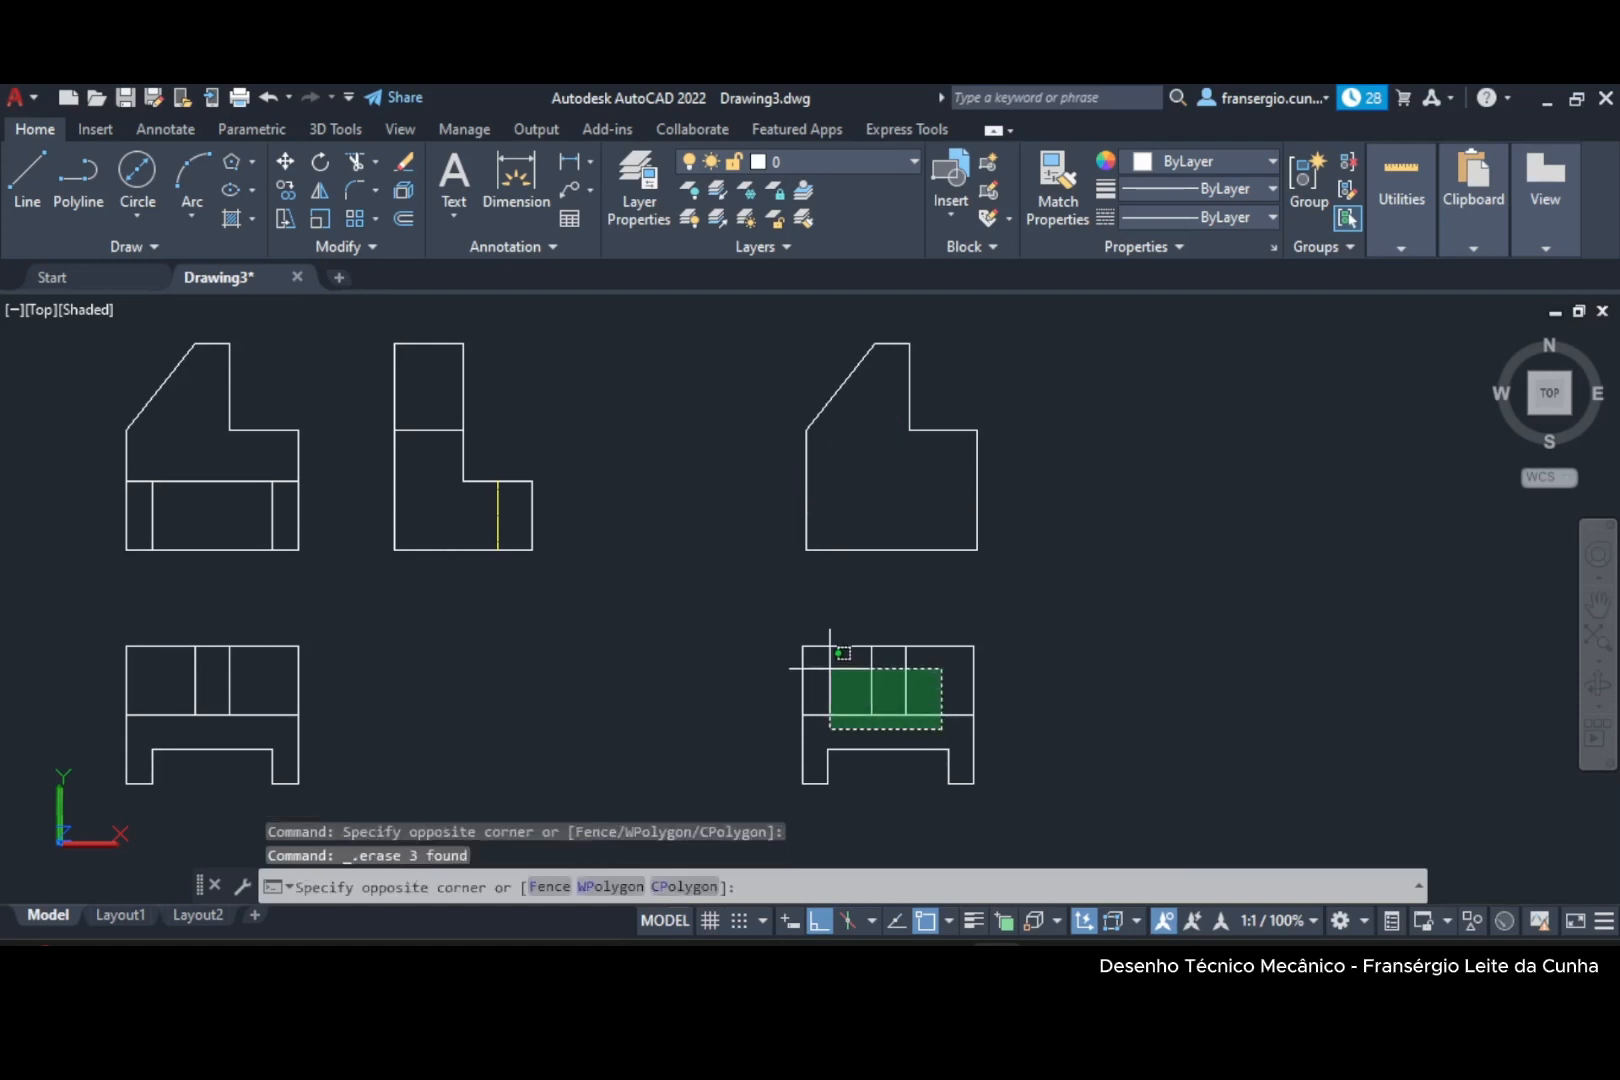
left_click(833, 669)
key("Delete")
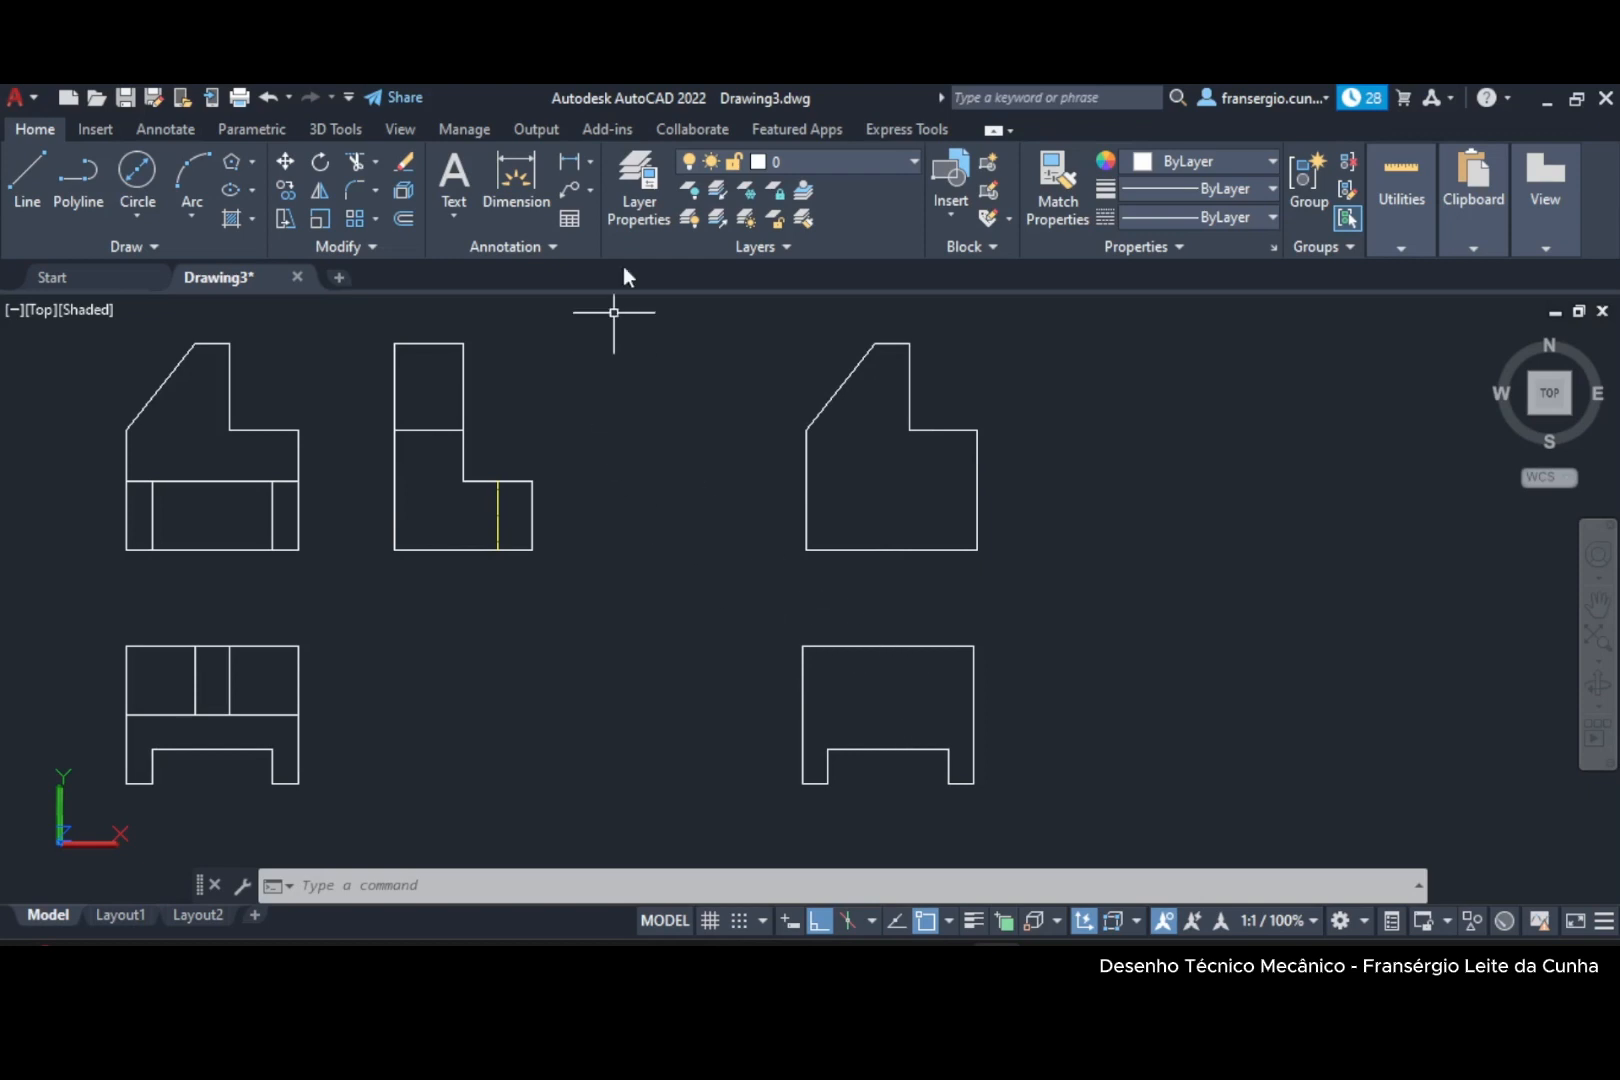
Add a linear dimension above the side view for the width of its upright part.
left_click(568, 172)
left_click(394, 343)
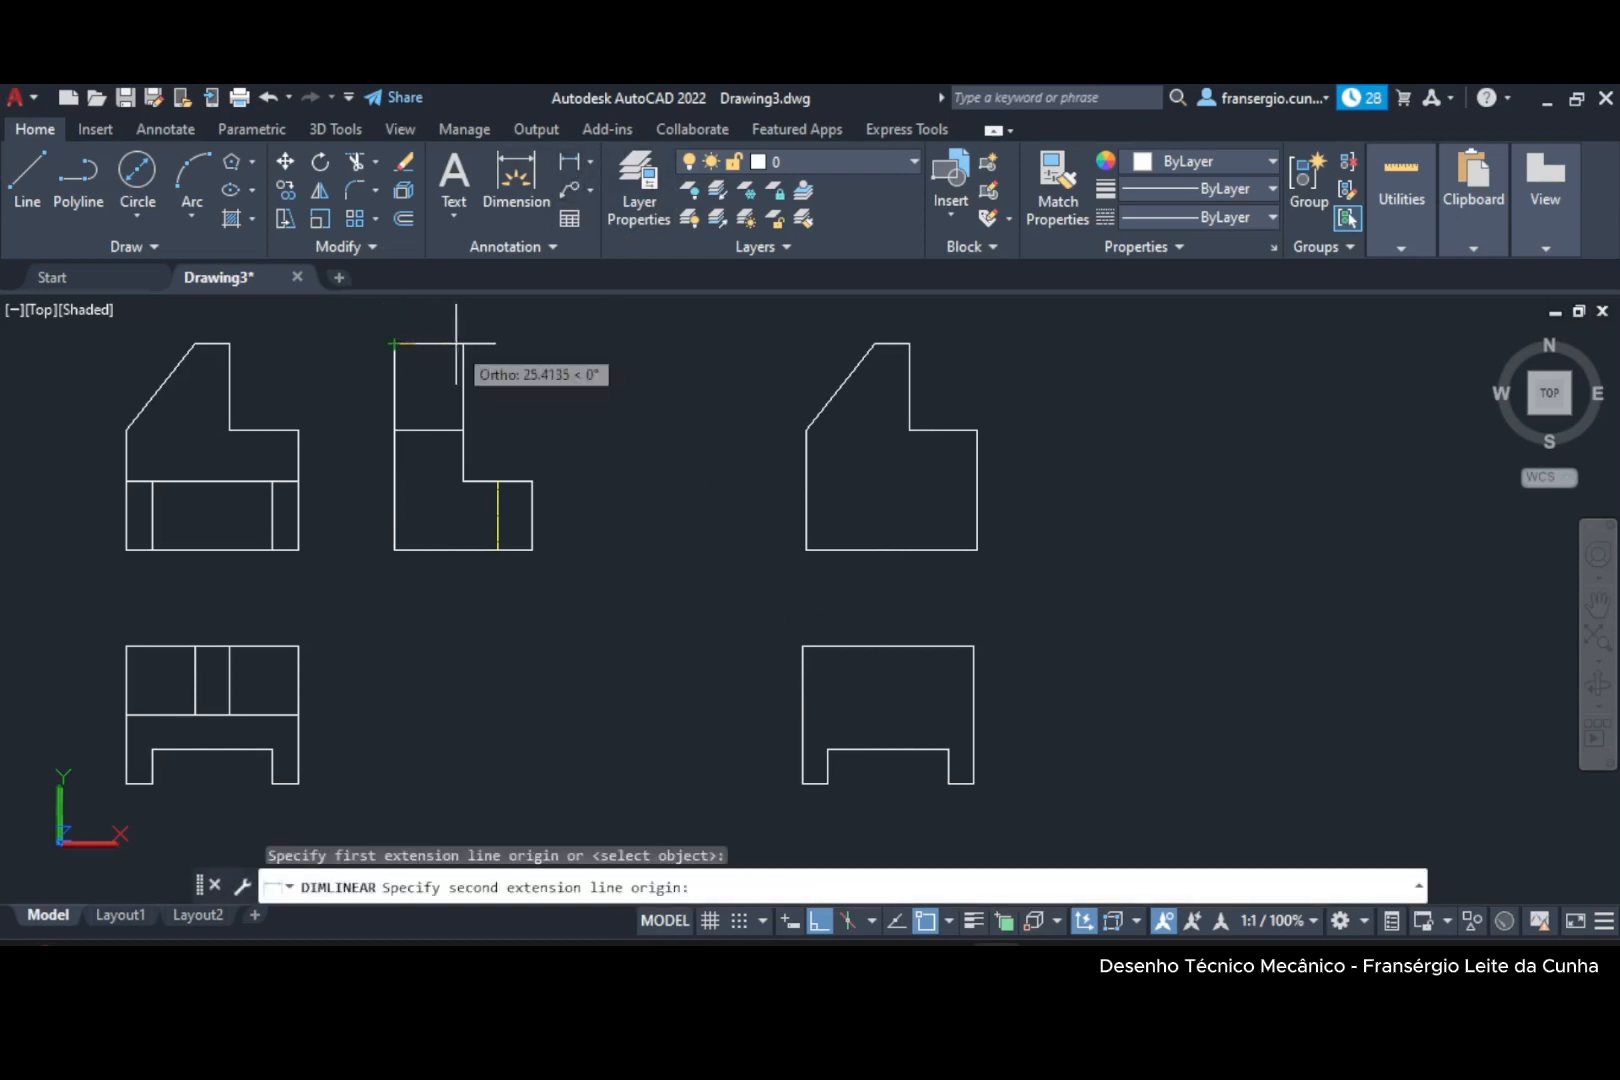
left_click(463, 343)
left_click(462, 318)
mouse_move(466, 330)
middle_mouse_down()
mouse_move(550, 423)
mouse_move(544, 474)
middle_mouse_up()
scroll(544, 473, "up", 6)
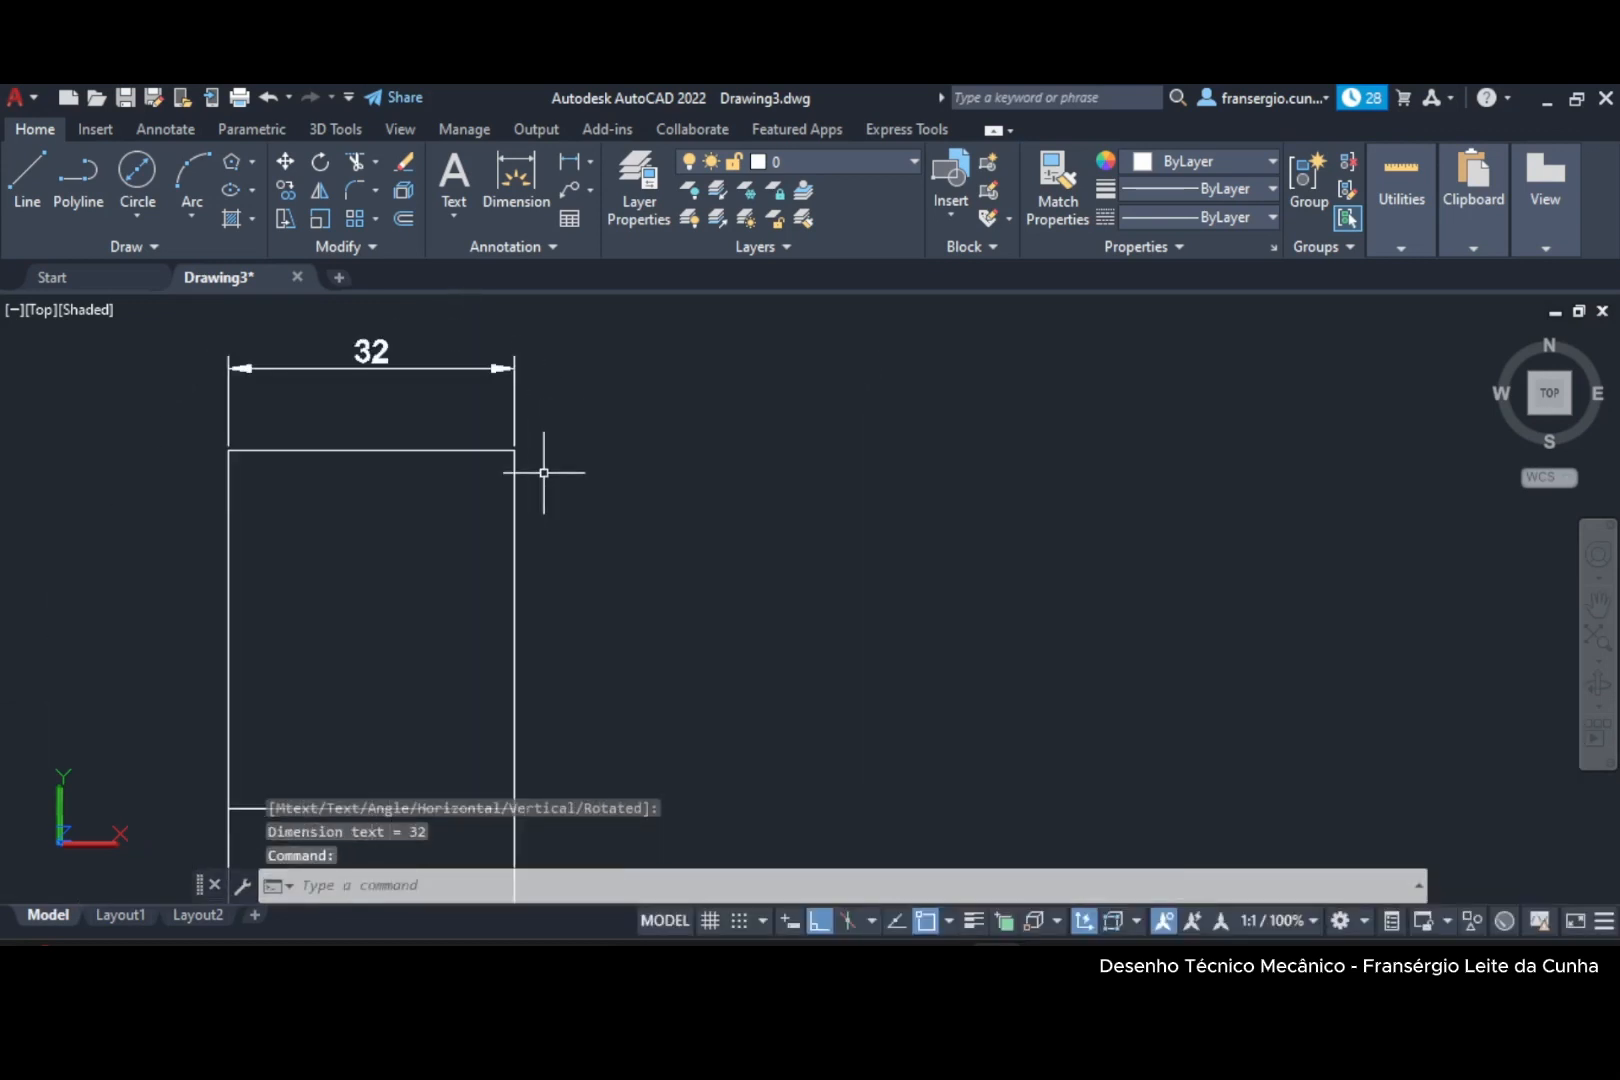
scroll(544, 473, "down", 4)
scroll(631, 525, "down", 2)
middle_click_drag(633, 532, 611, 412)
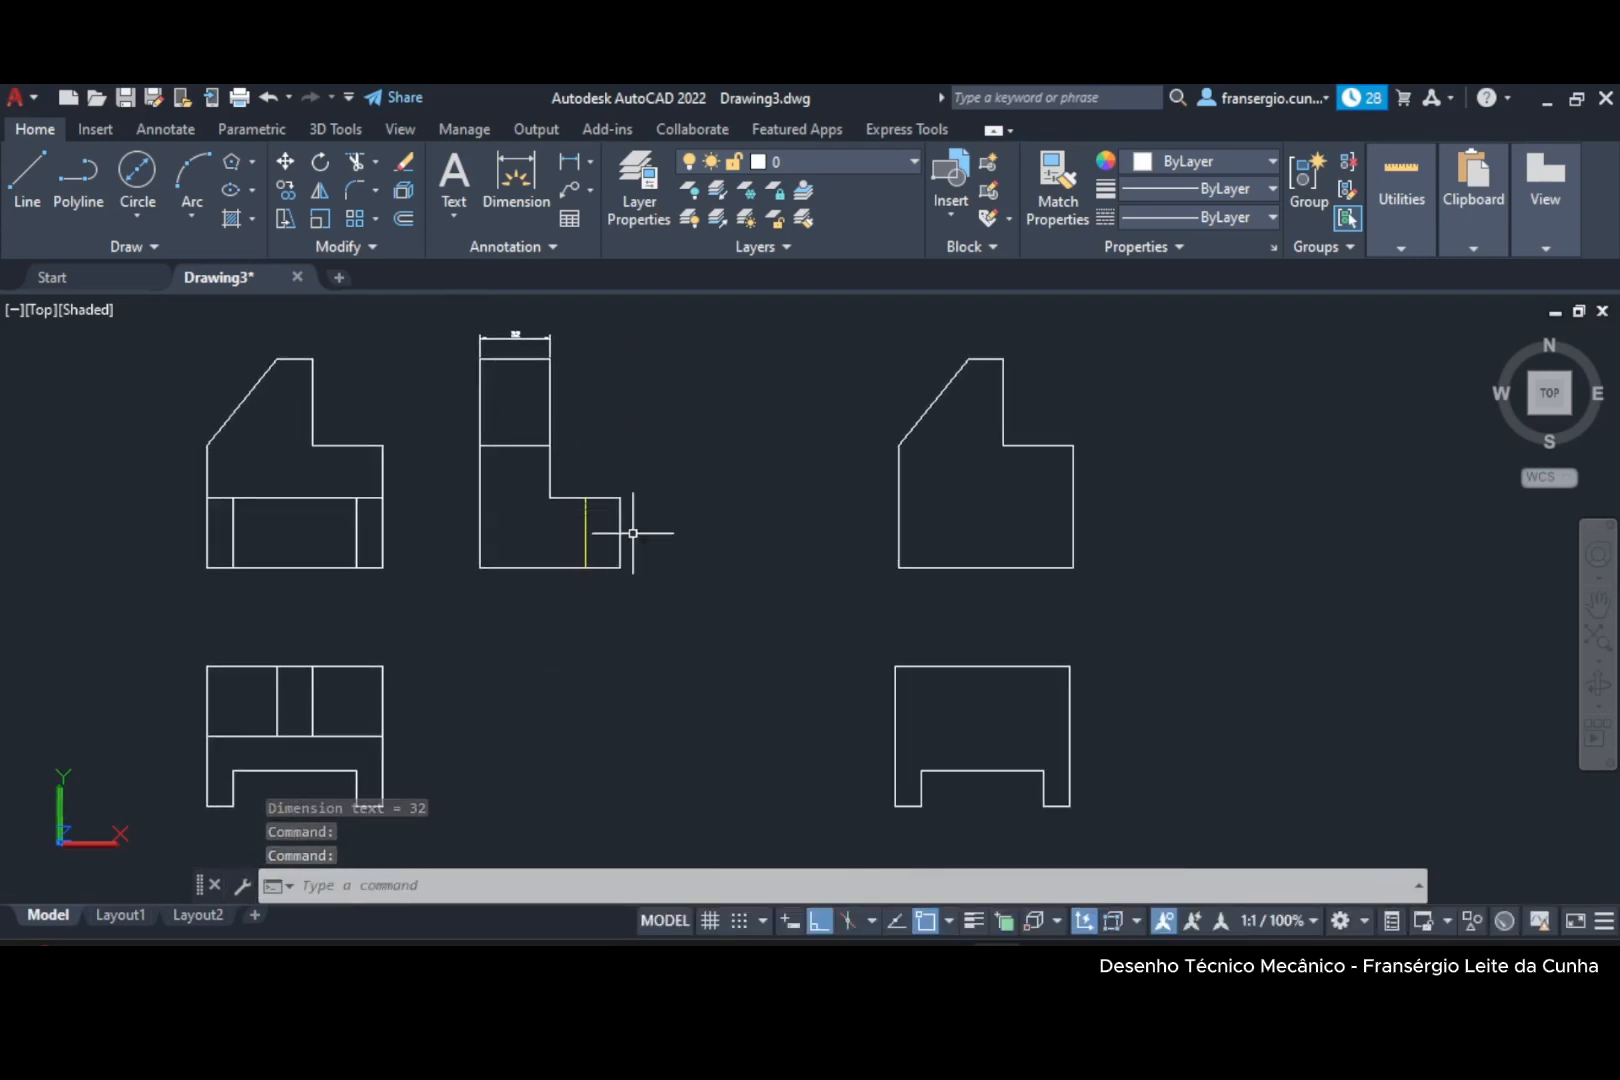
Add a vertical linear dimension beside the side view for the height of its low foot.
left_click(568, 165)
left_click(620, 497)
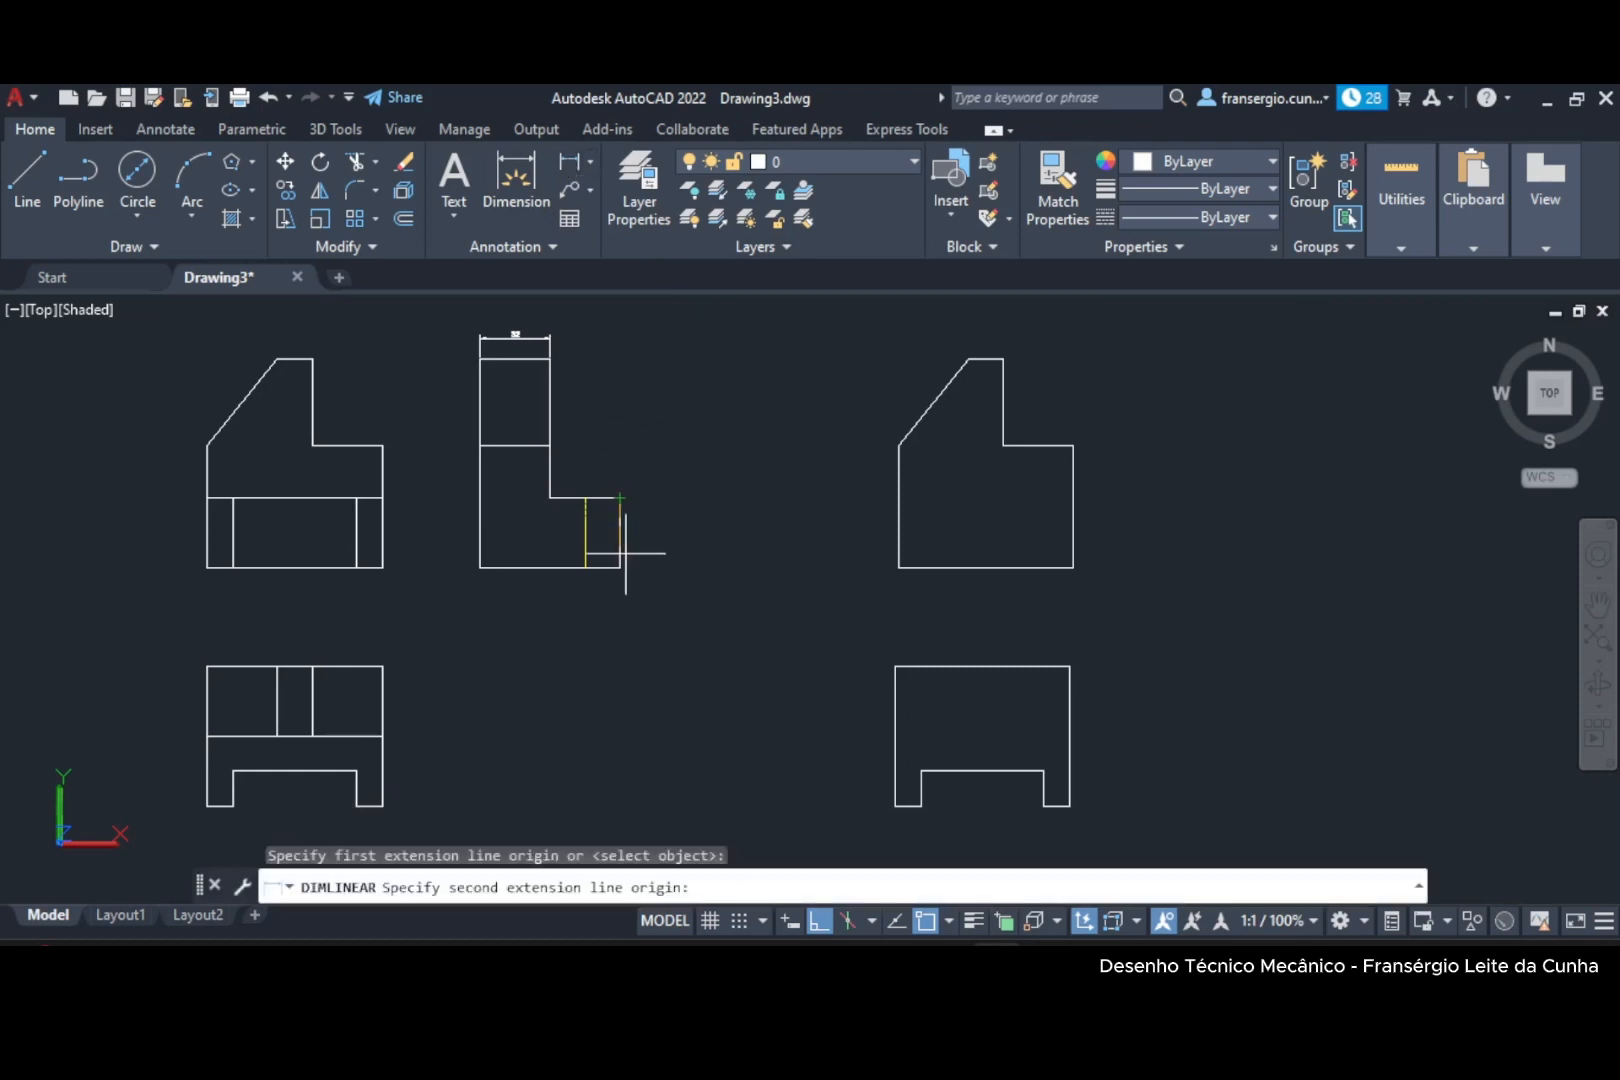
left_click(620, 568)
left_click(683, 555)
scroll(658, 556, "up", 5)
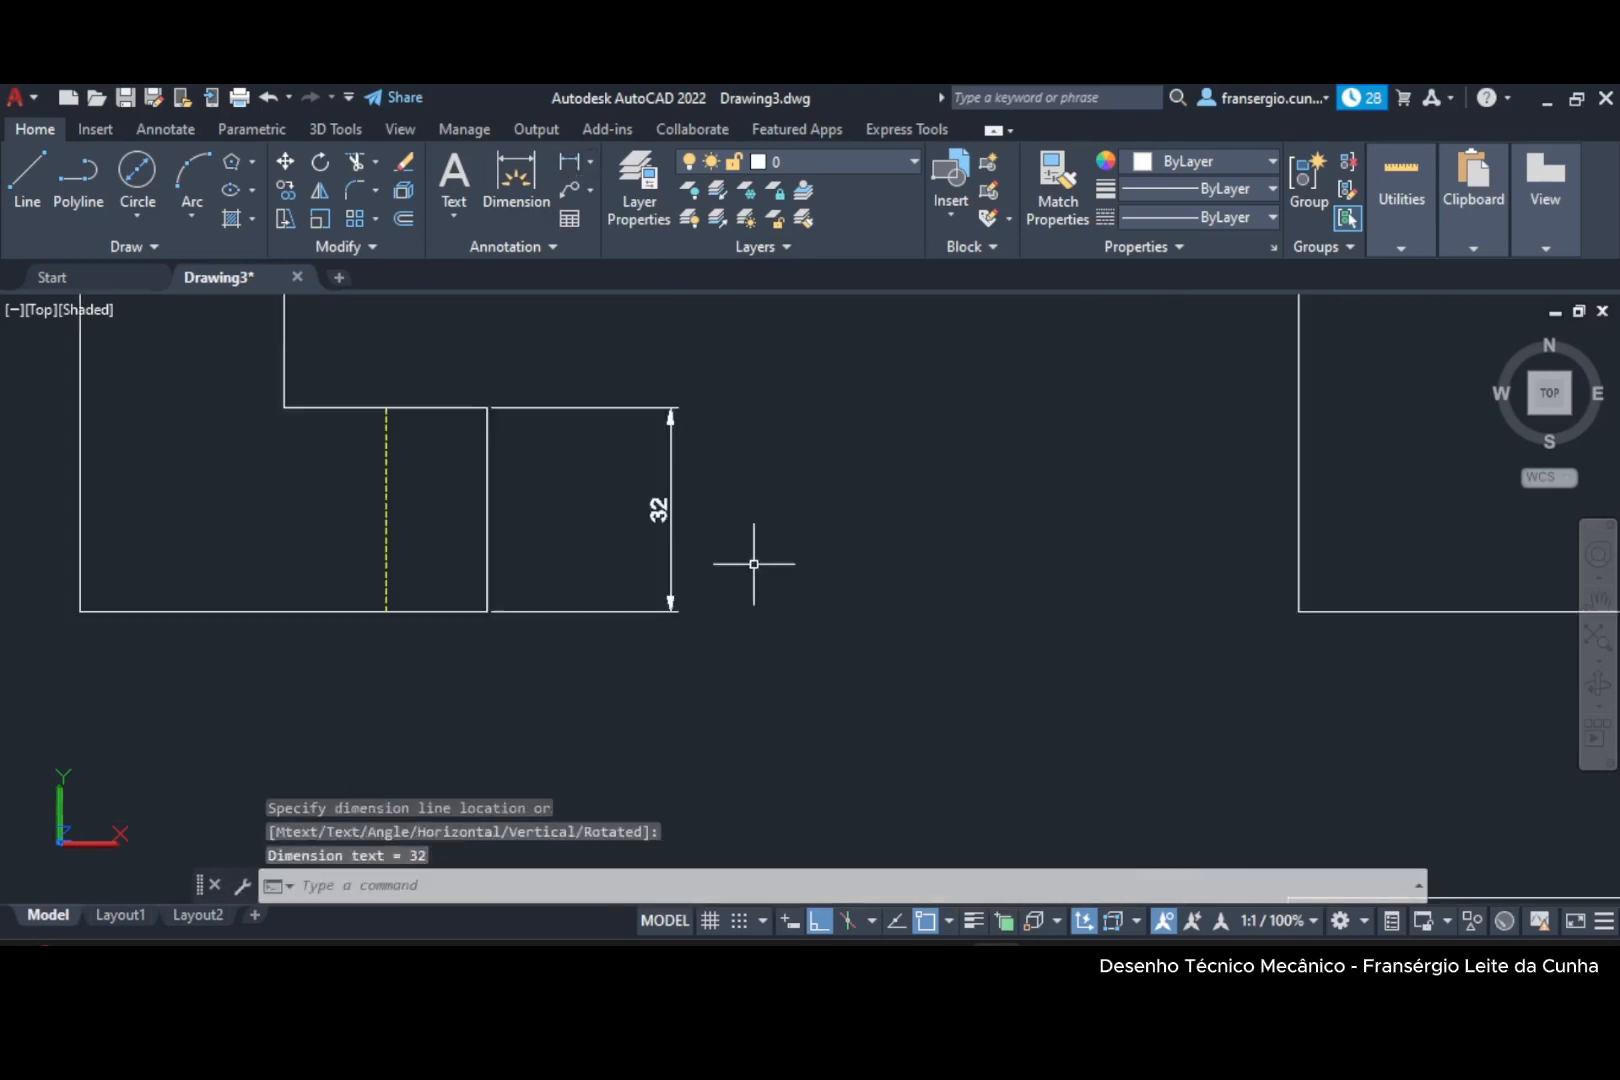
scroll(752, 553, "down", 8)
mouse_move(749, 553)
middle_mouse_down()
mouse_move(592, 513)
mouse_move(625, 620)
middle_mouse_up()
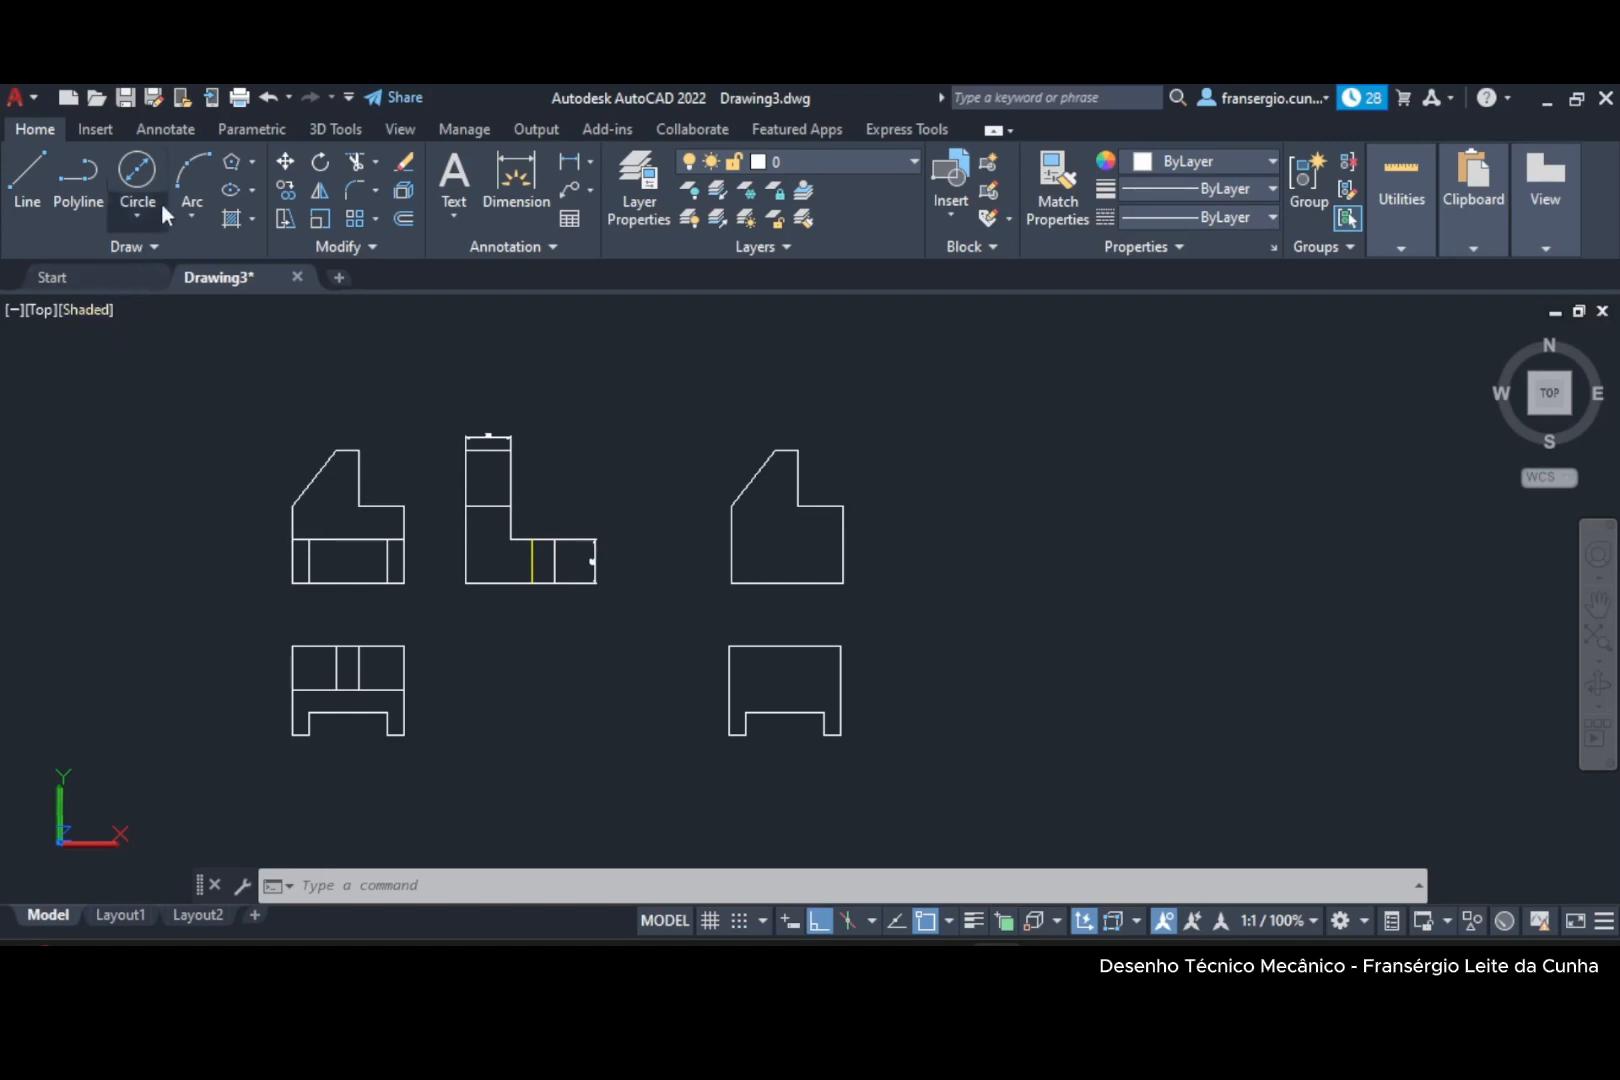
left_click(336, 134)
left_click(181, 195)
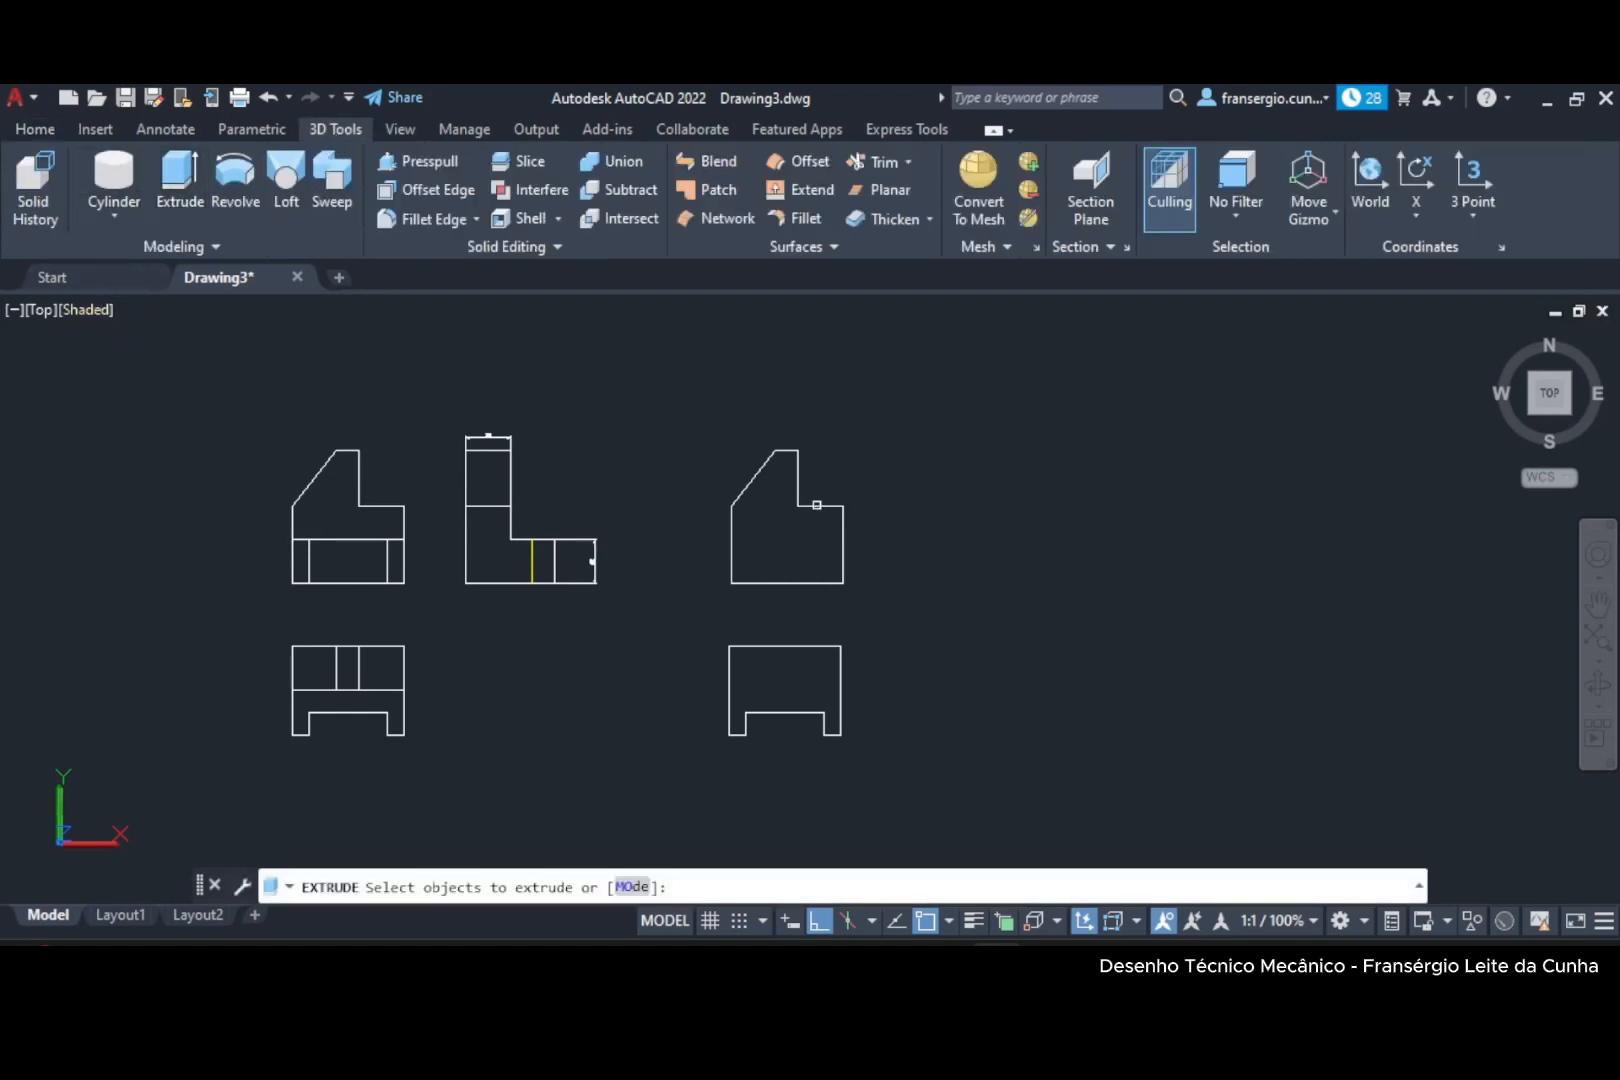
key("Escape")
Convert the copied front-view and top-view outlines into regions.
left_click(35, 129)
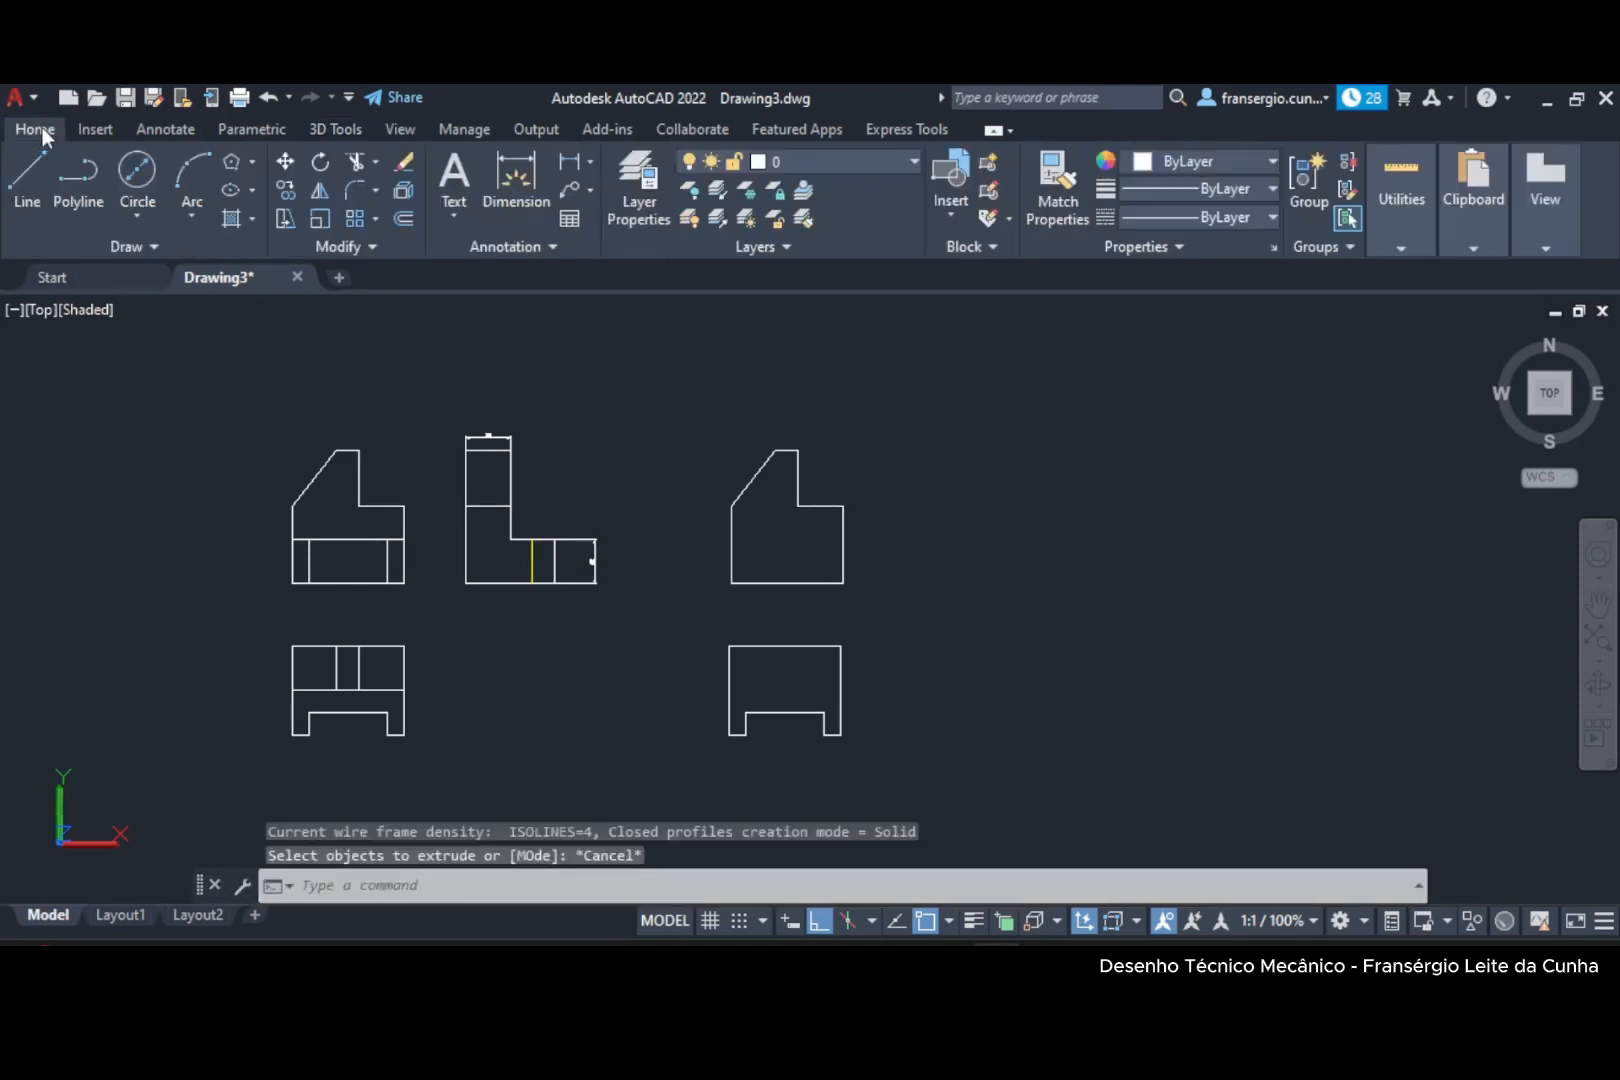
left_click(131, 250)
left_click(17, 303)
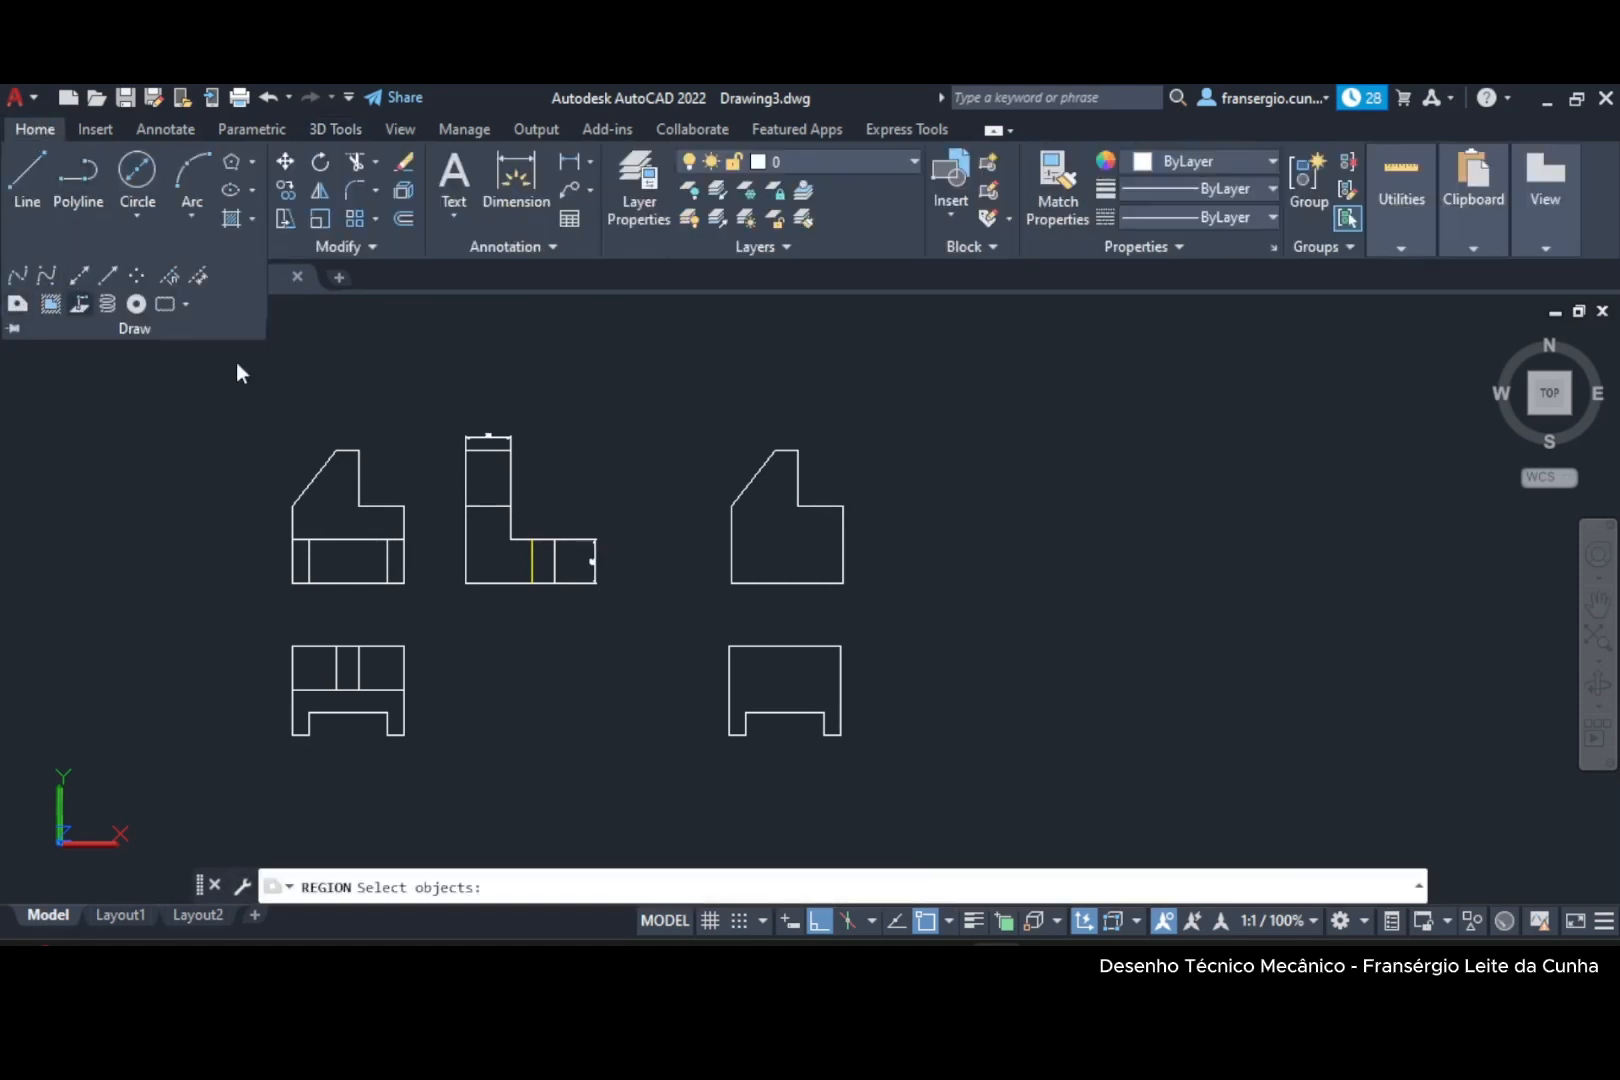
left_click(882, 796)
left_click(684, 407)
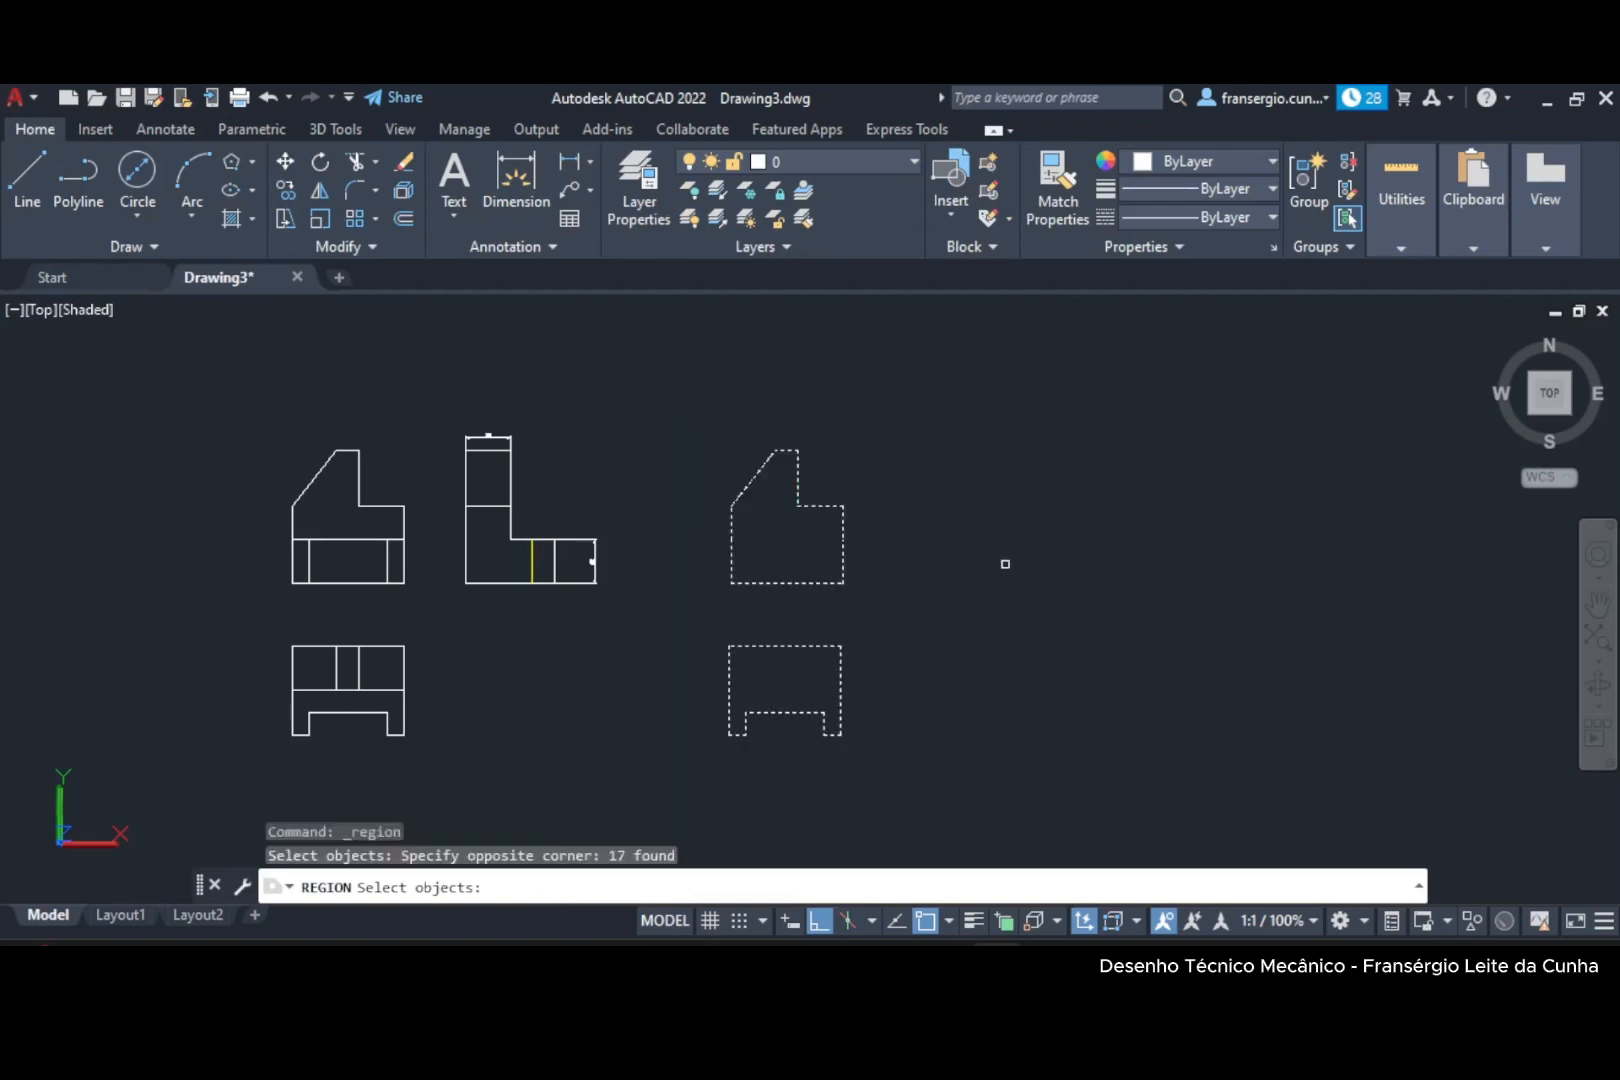
key("Return")
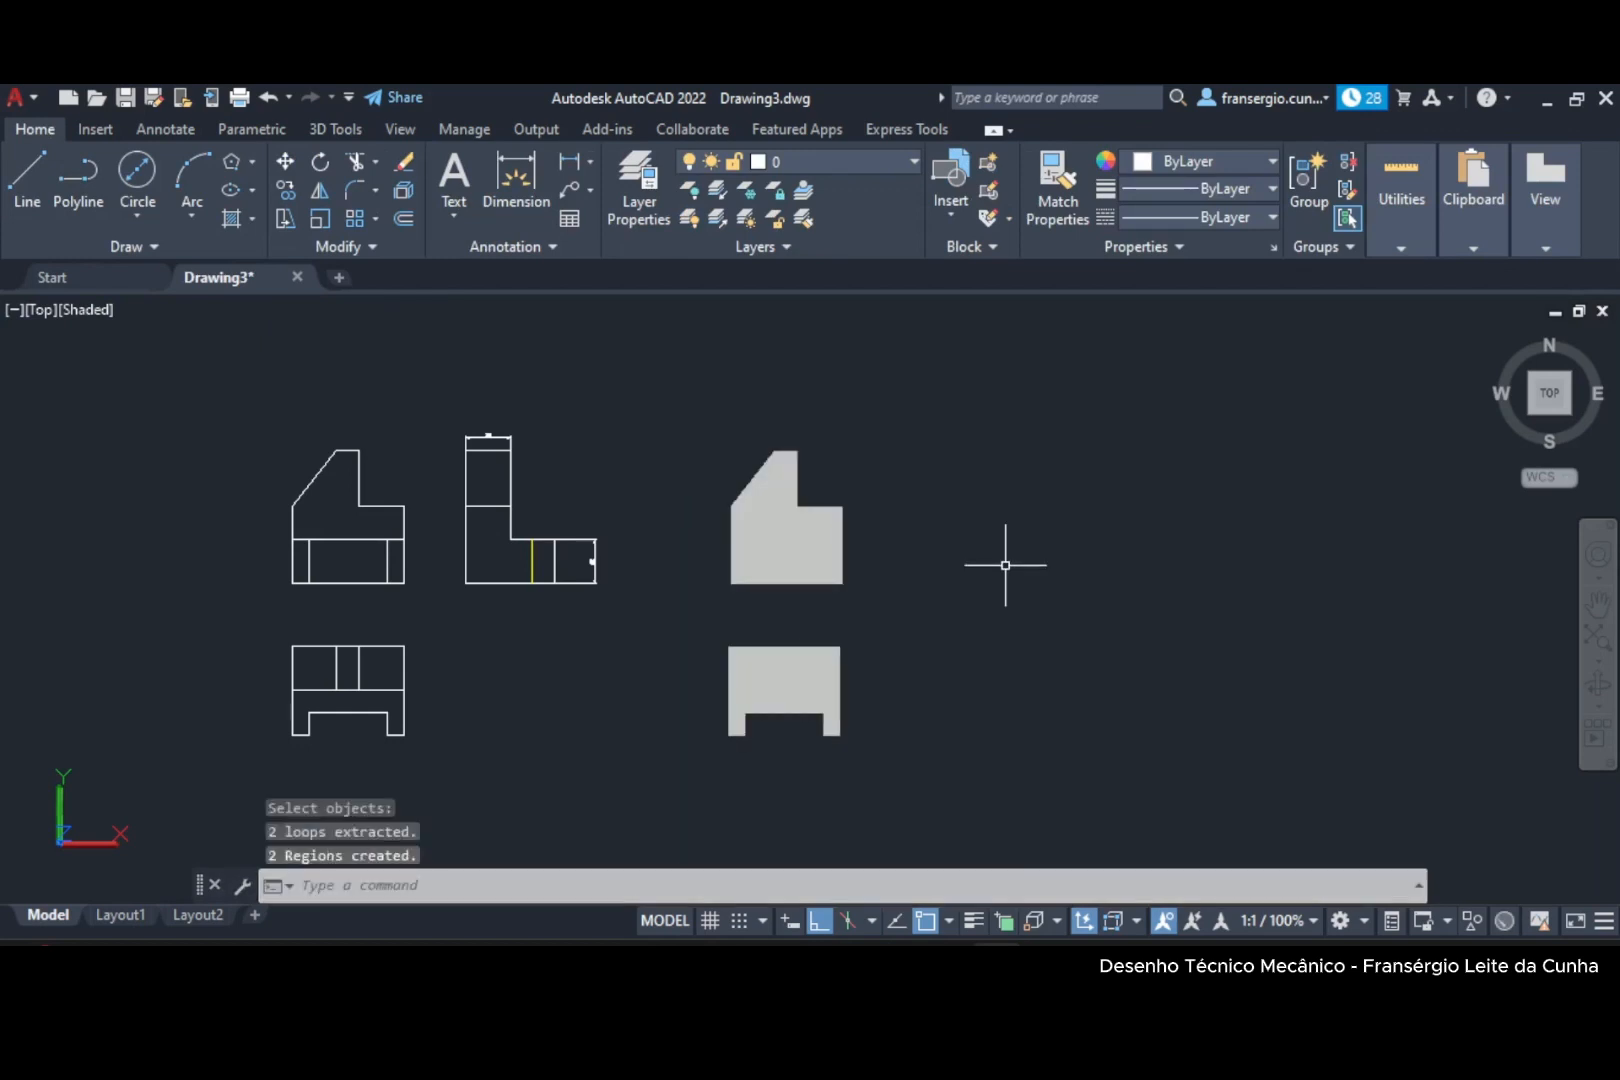
Extrude the copied front-view region to a height of 32.
left_click(349, 127)
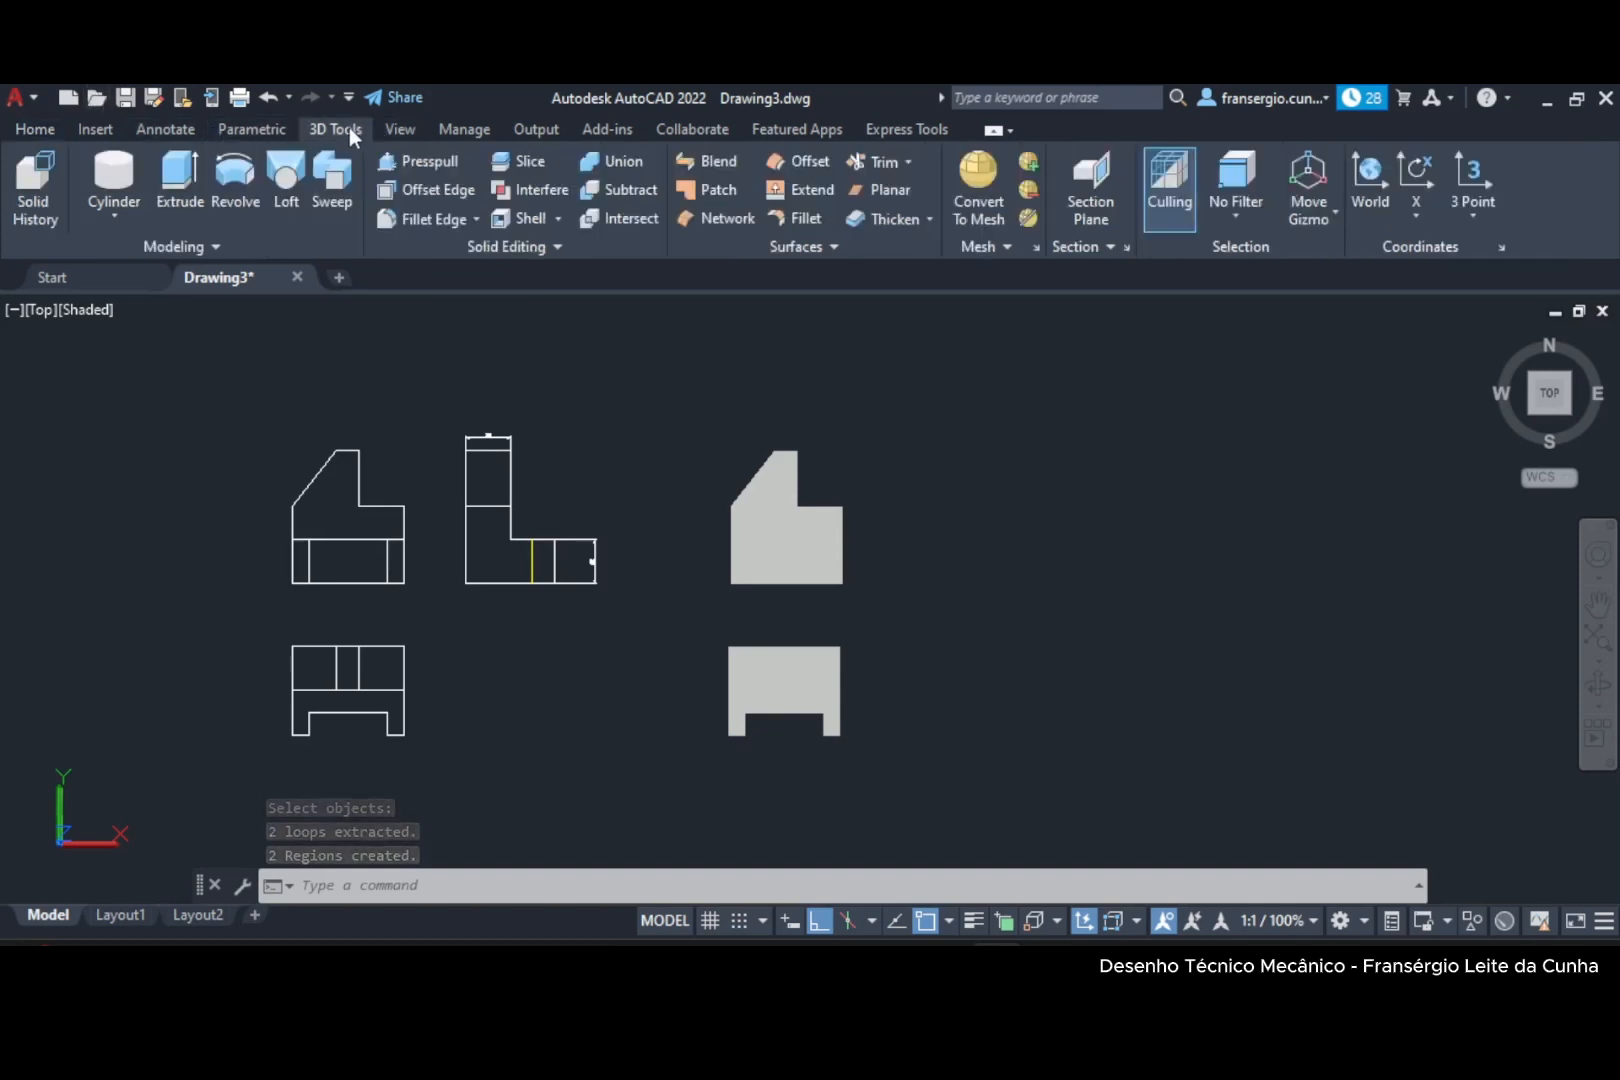
left_click(178, 197)
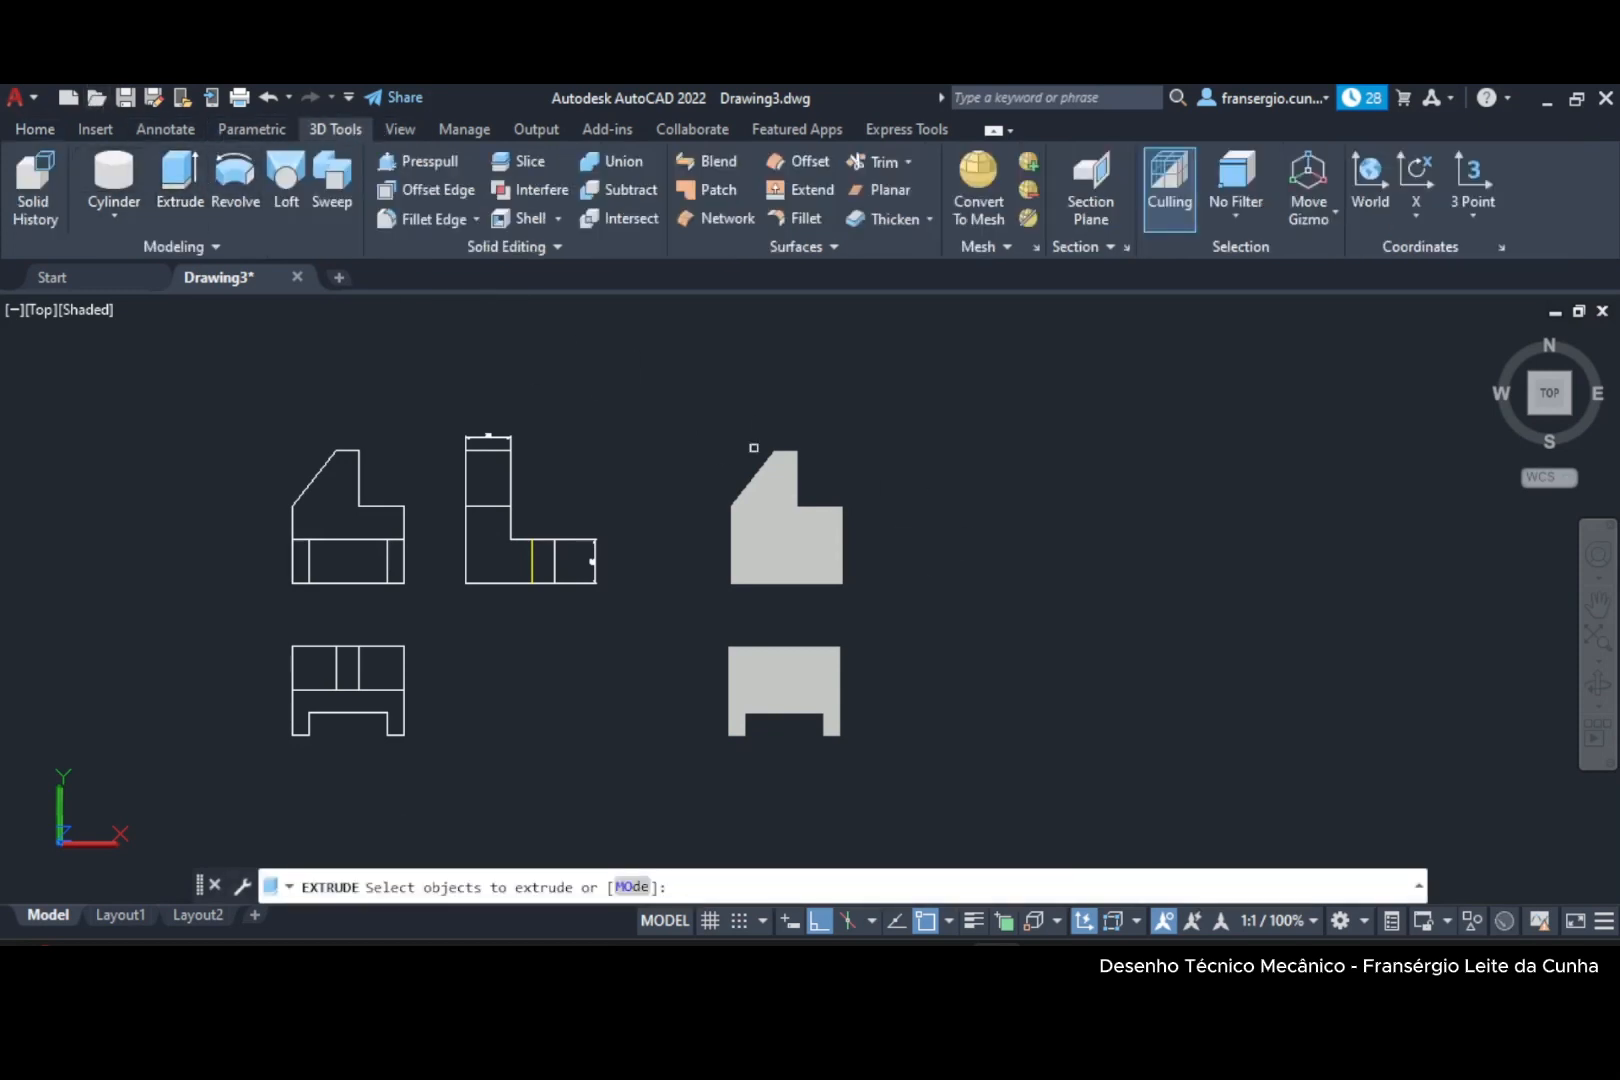
left_click(819, 505)
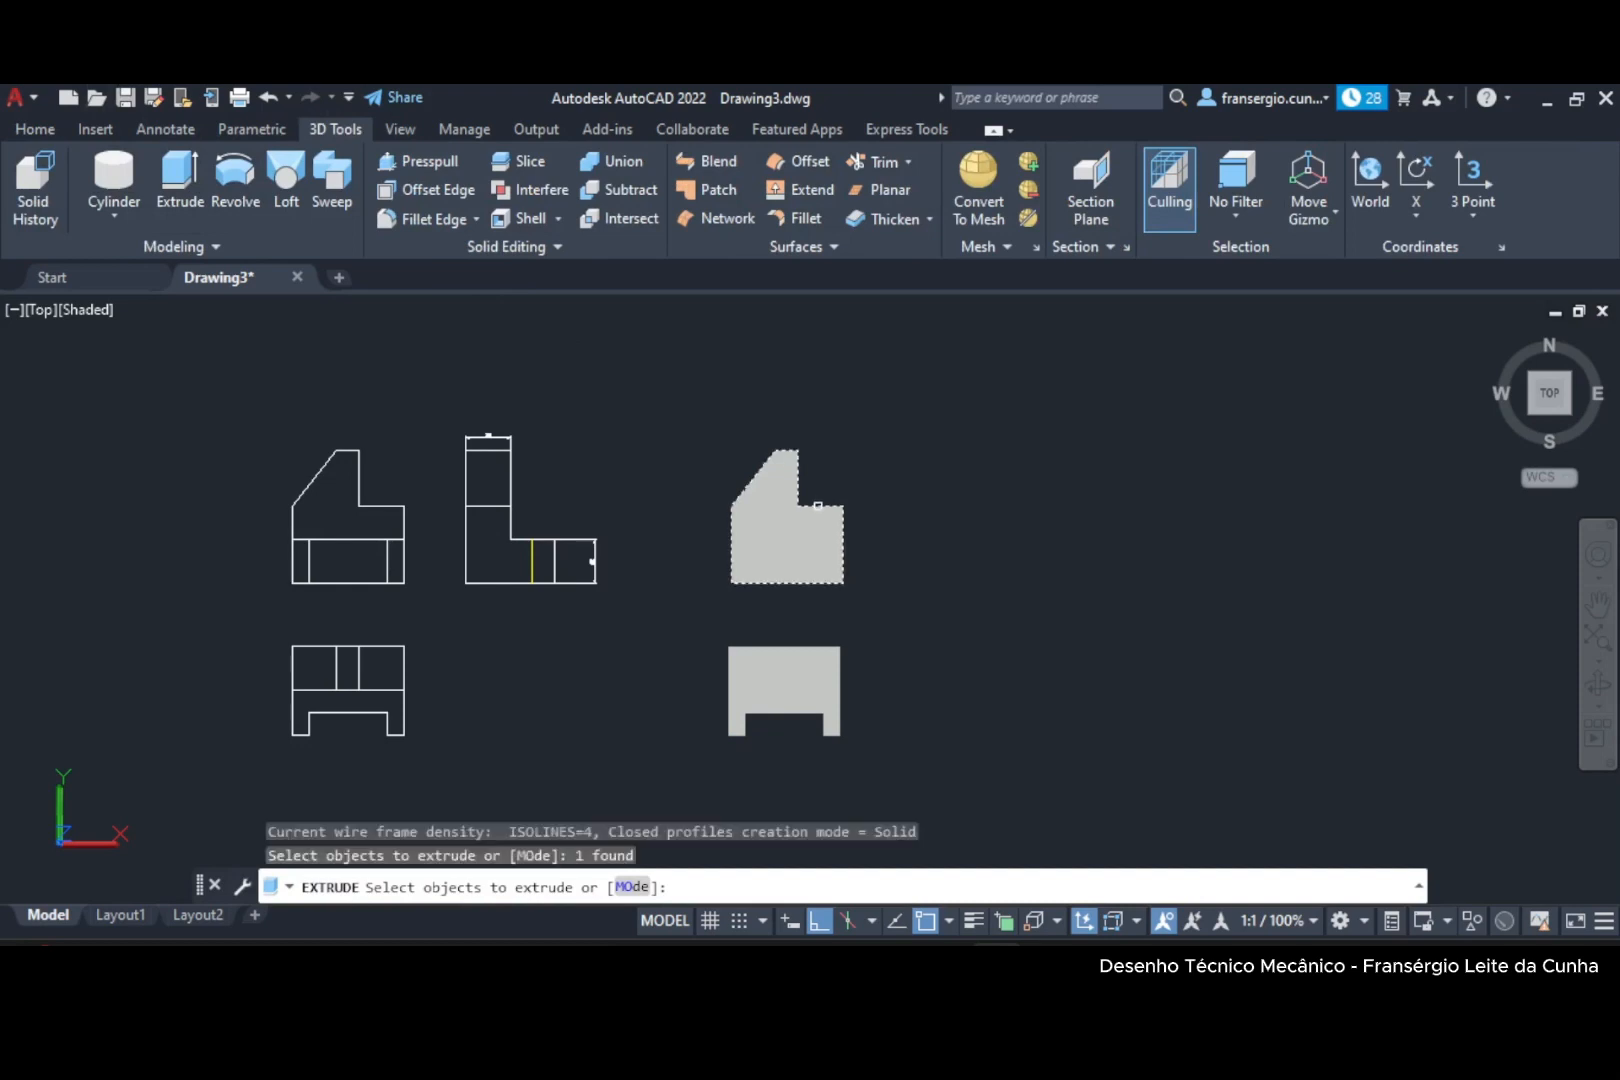
right_click(889, 560)
left_click(933, 576)
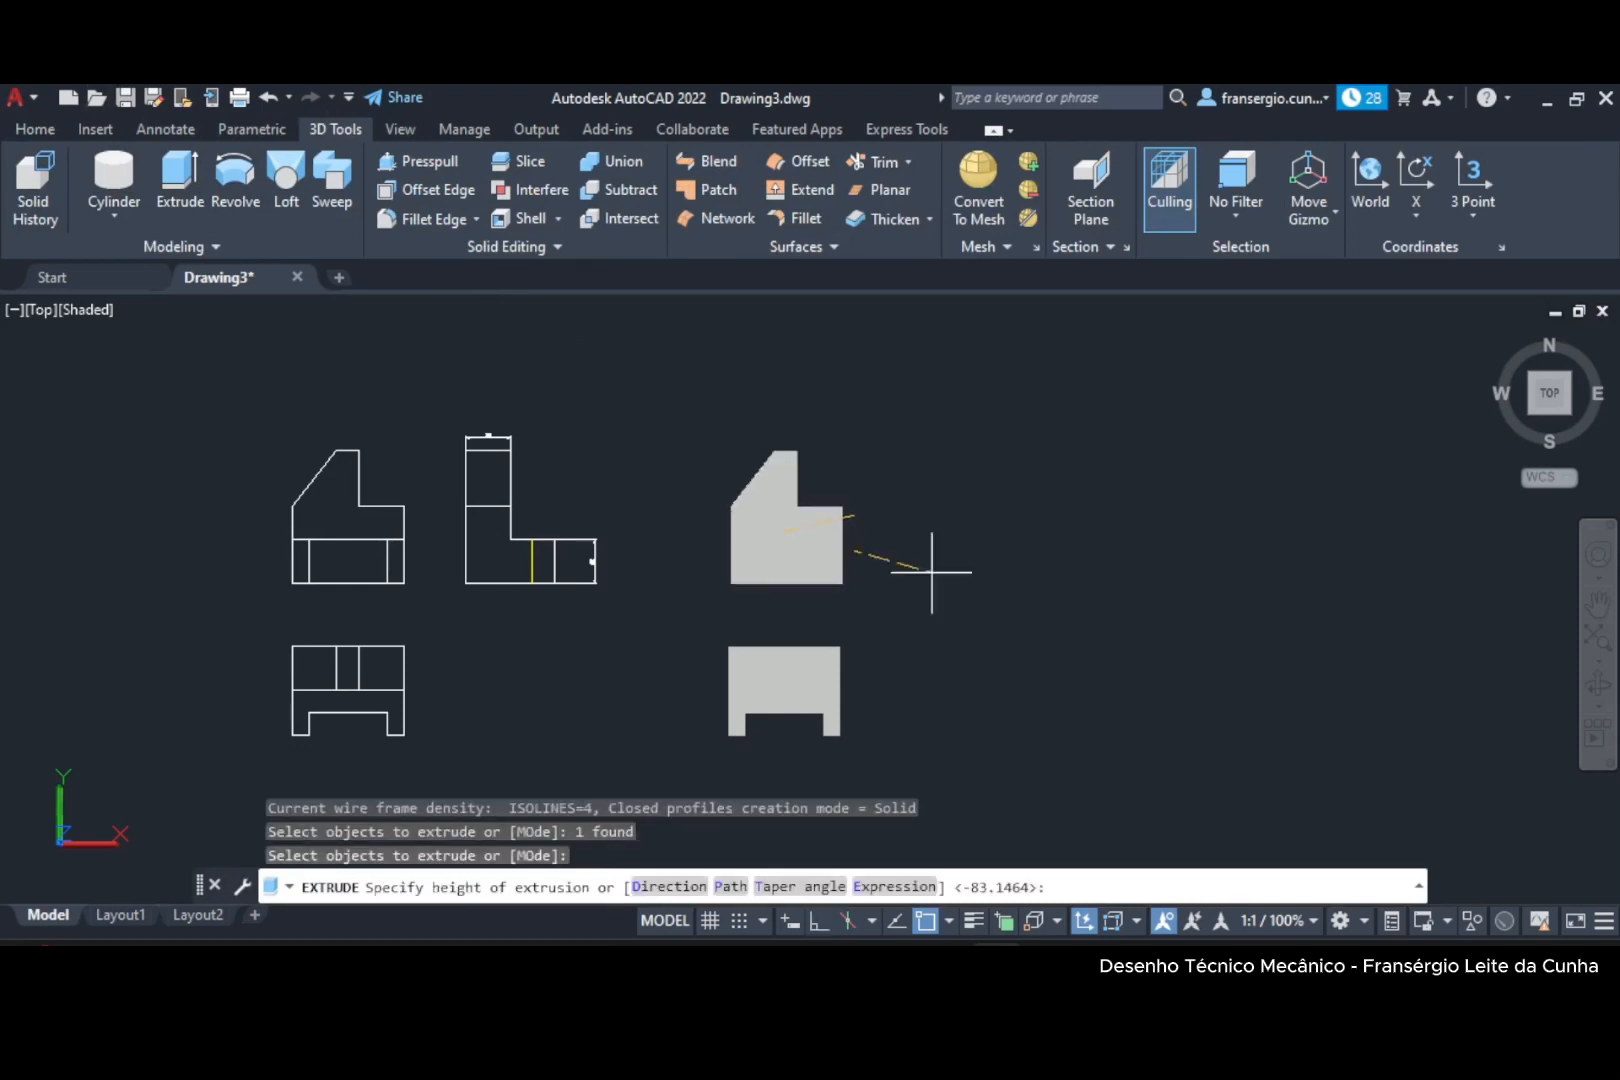
type("32")
key("Return")
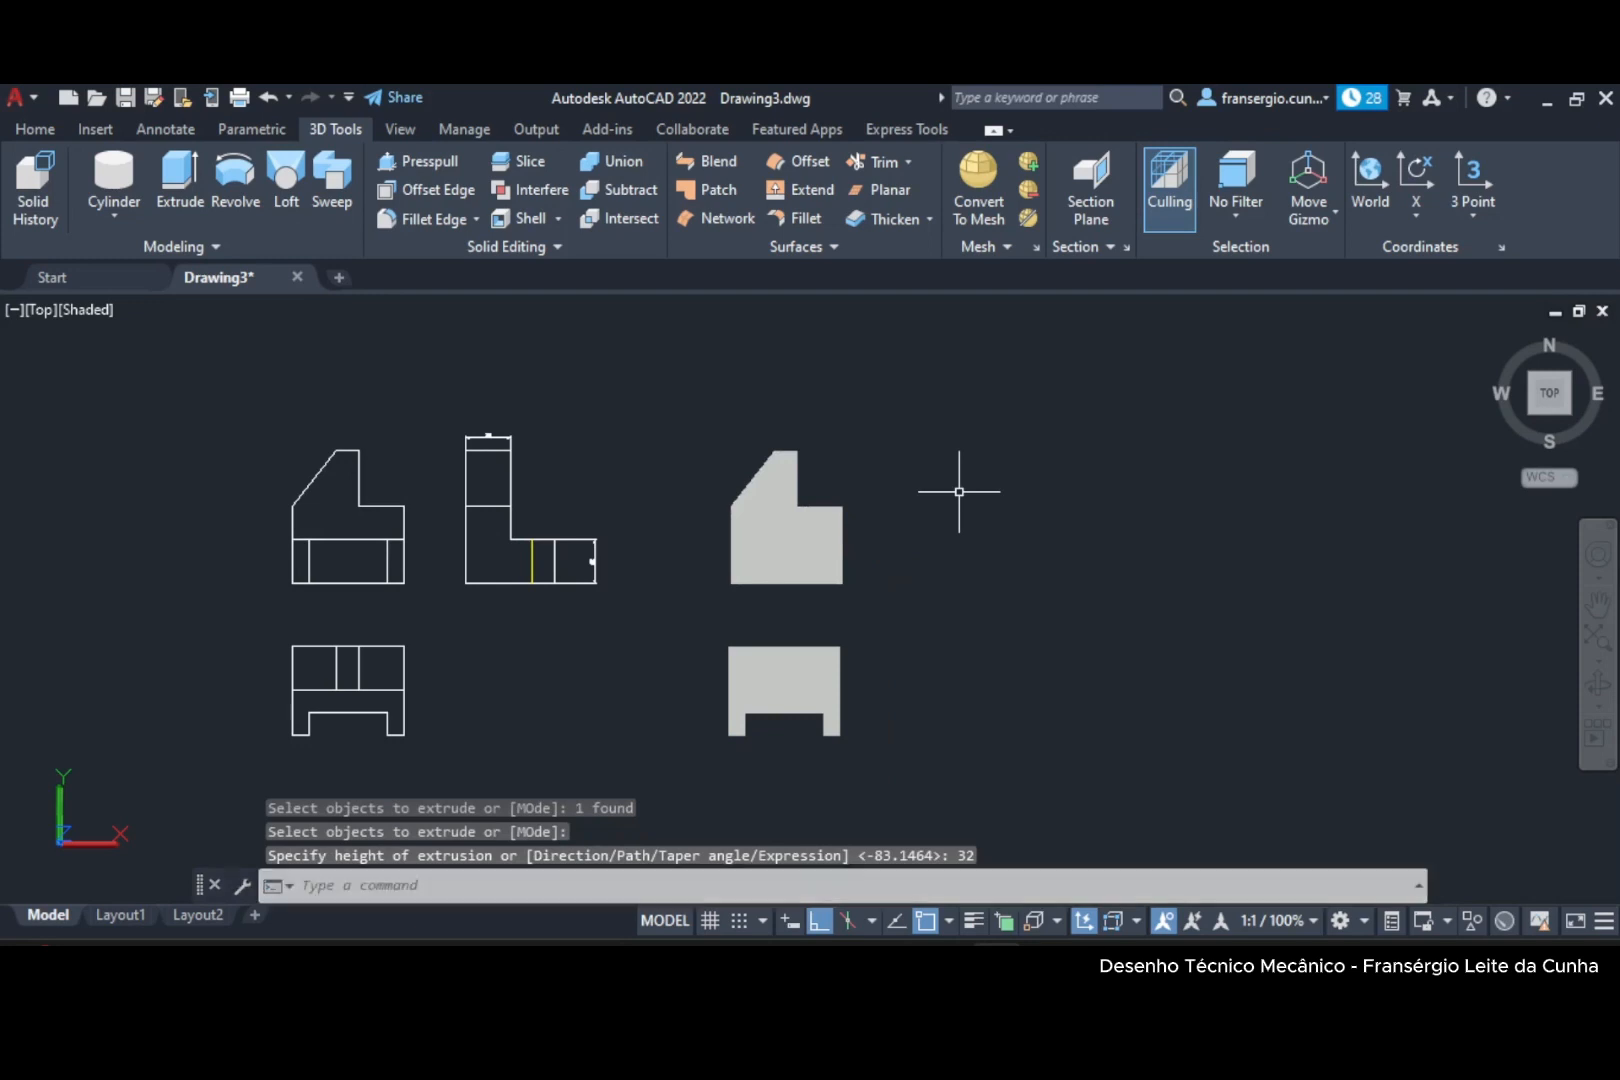
Extrude the copied top-view region to a height of 32.
left_click(172, 200)
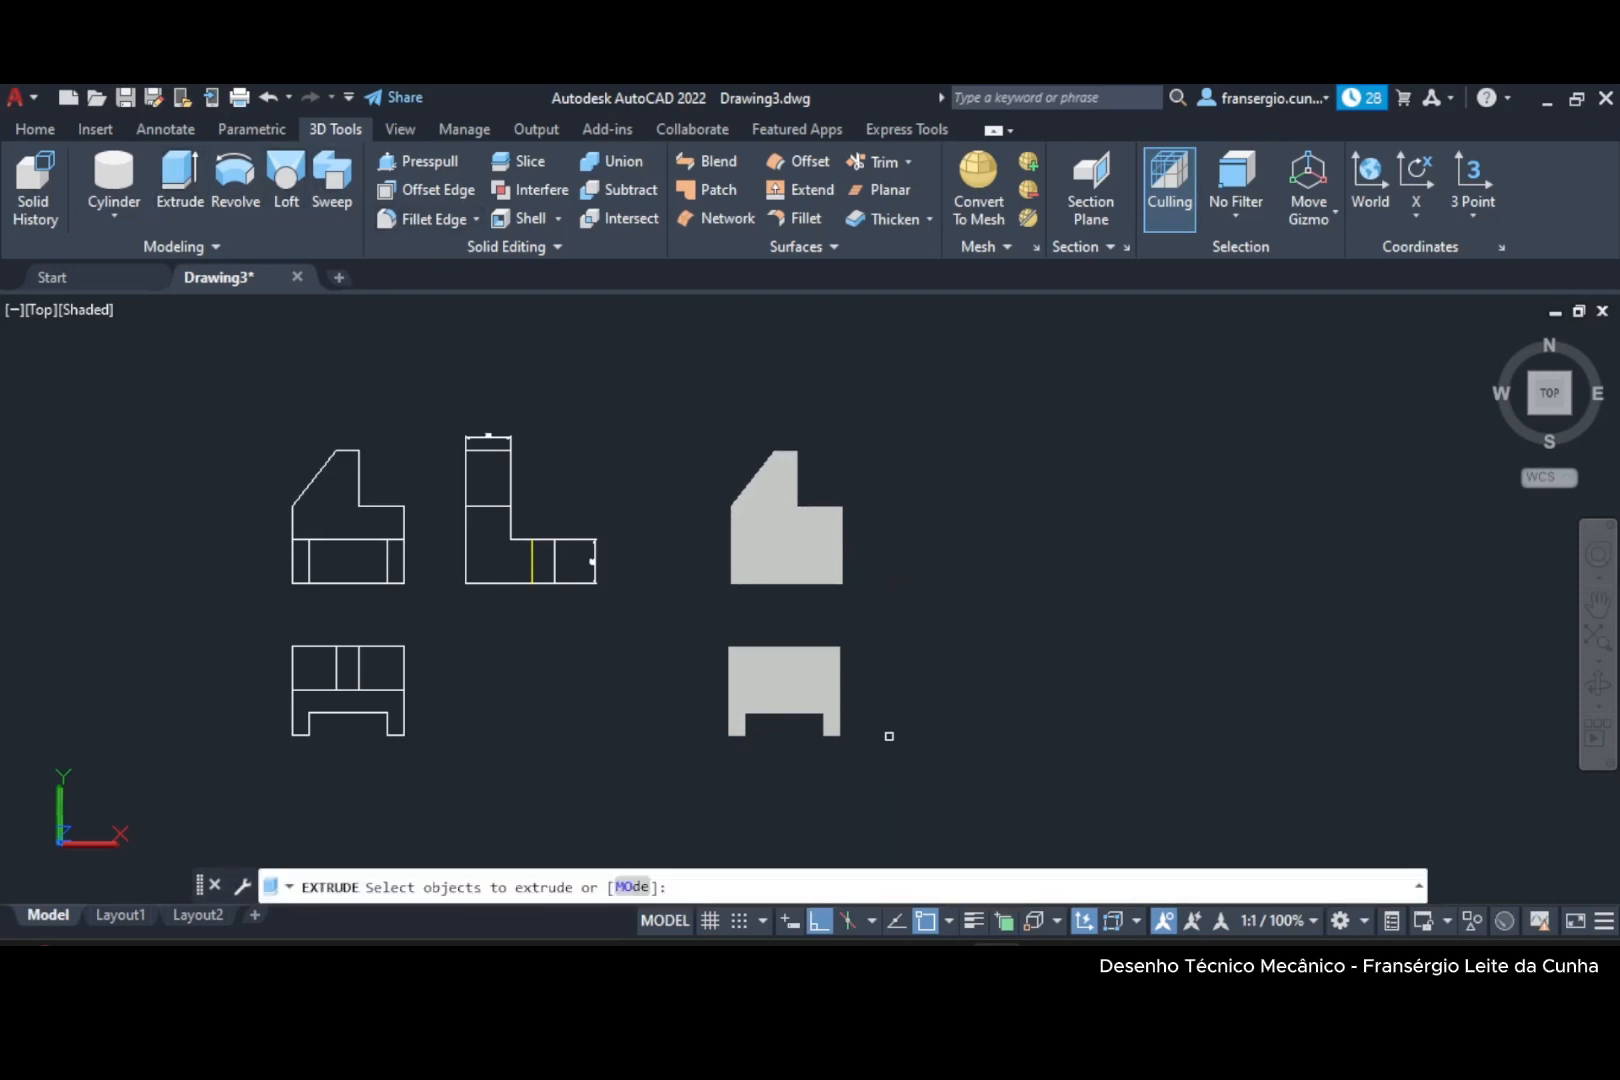
left_click(838, 698)
right_click(947, 716)
left_click(1004, 727)
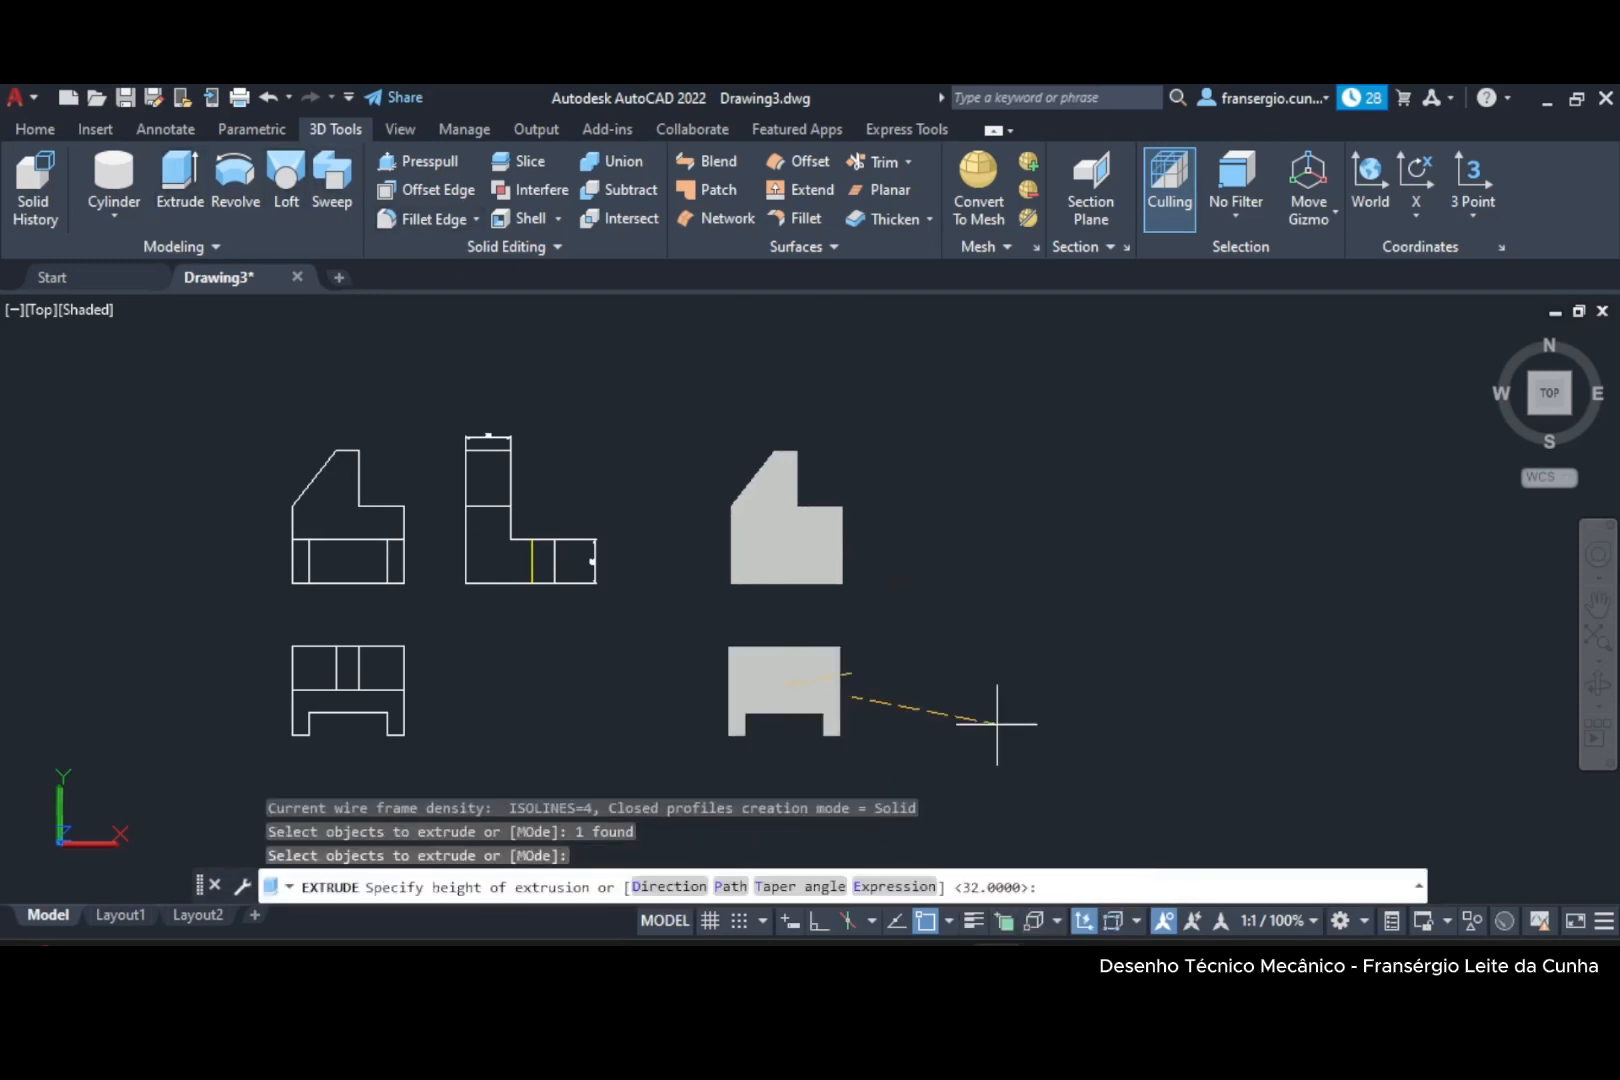
type("32")
key("Return")
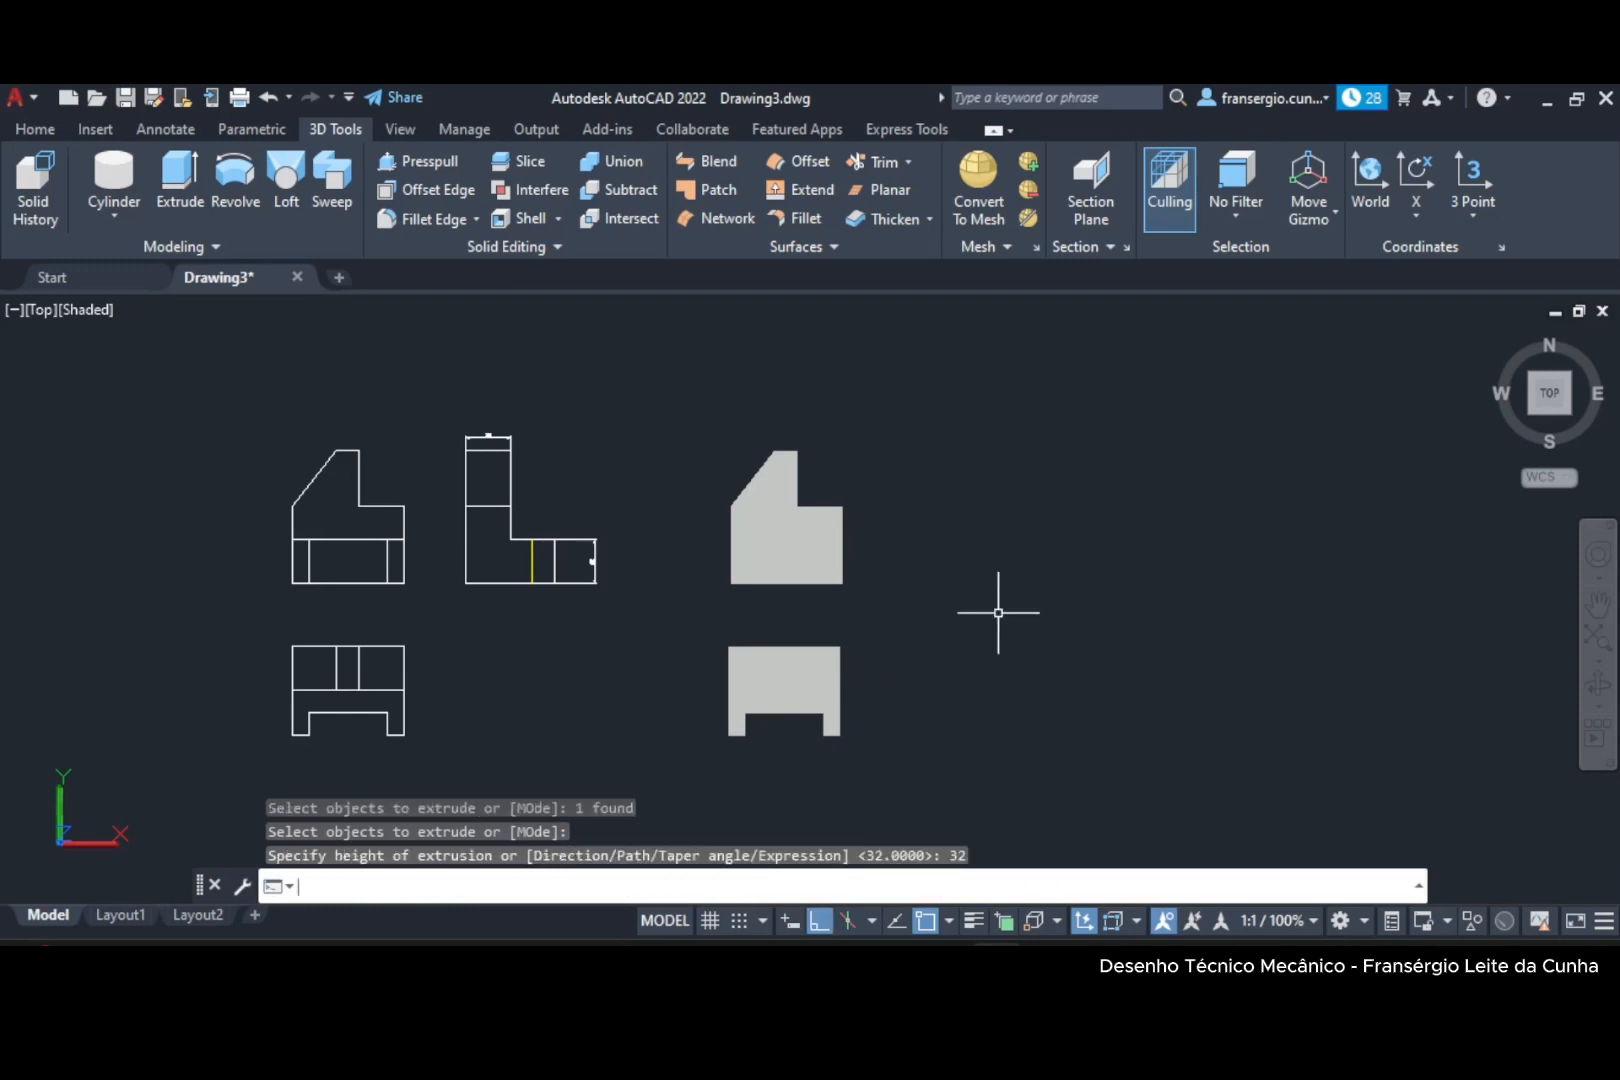
Show the model in SE Isometric view and set the visual style to Shaded with edges.
left_click(1567, 411)
middle_click_drag(681, 514, 951, 716)
scroll(788, 676, "up", 2)
scroll(815, 682, "up", 1)
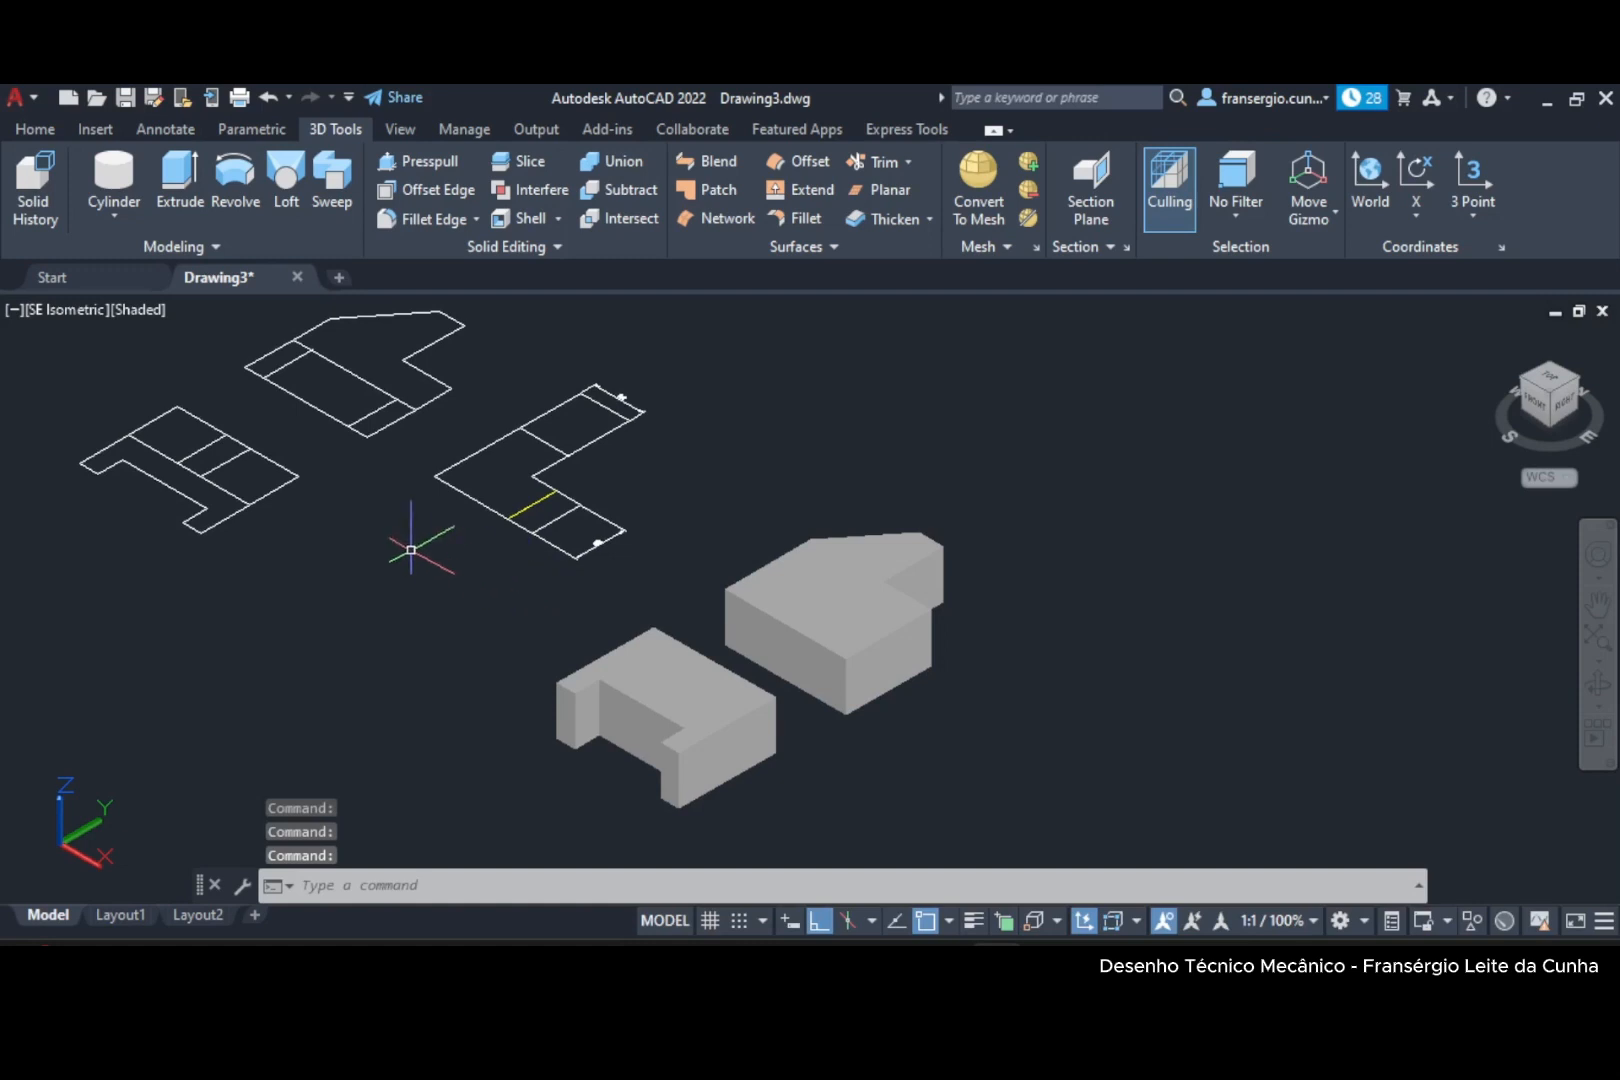
left_click(159, 310)
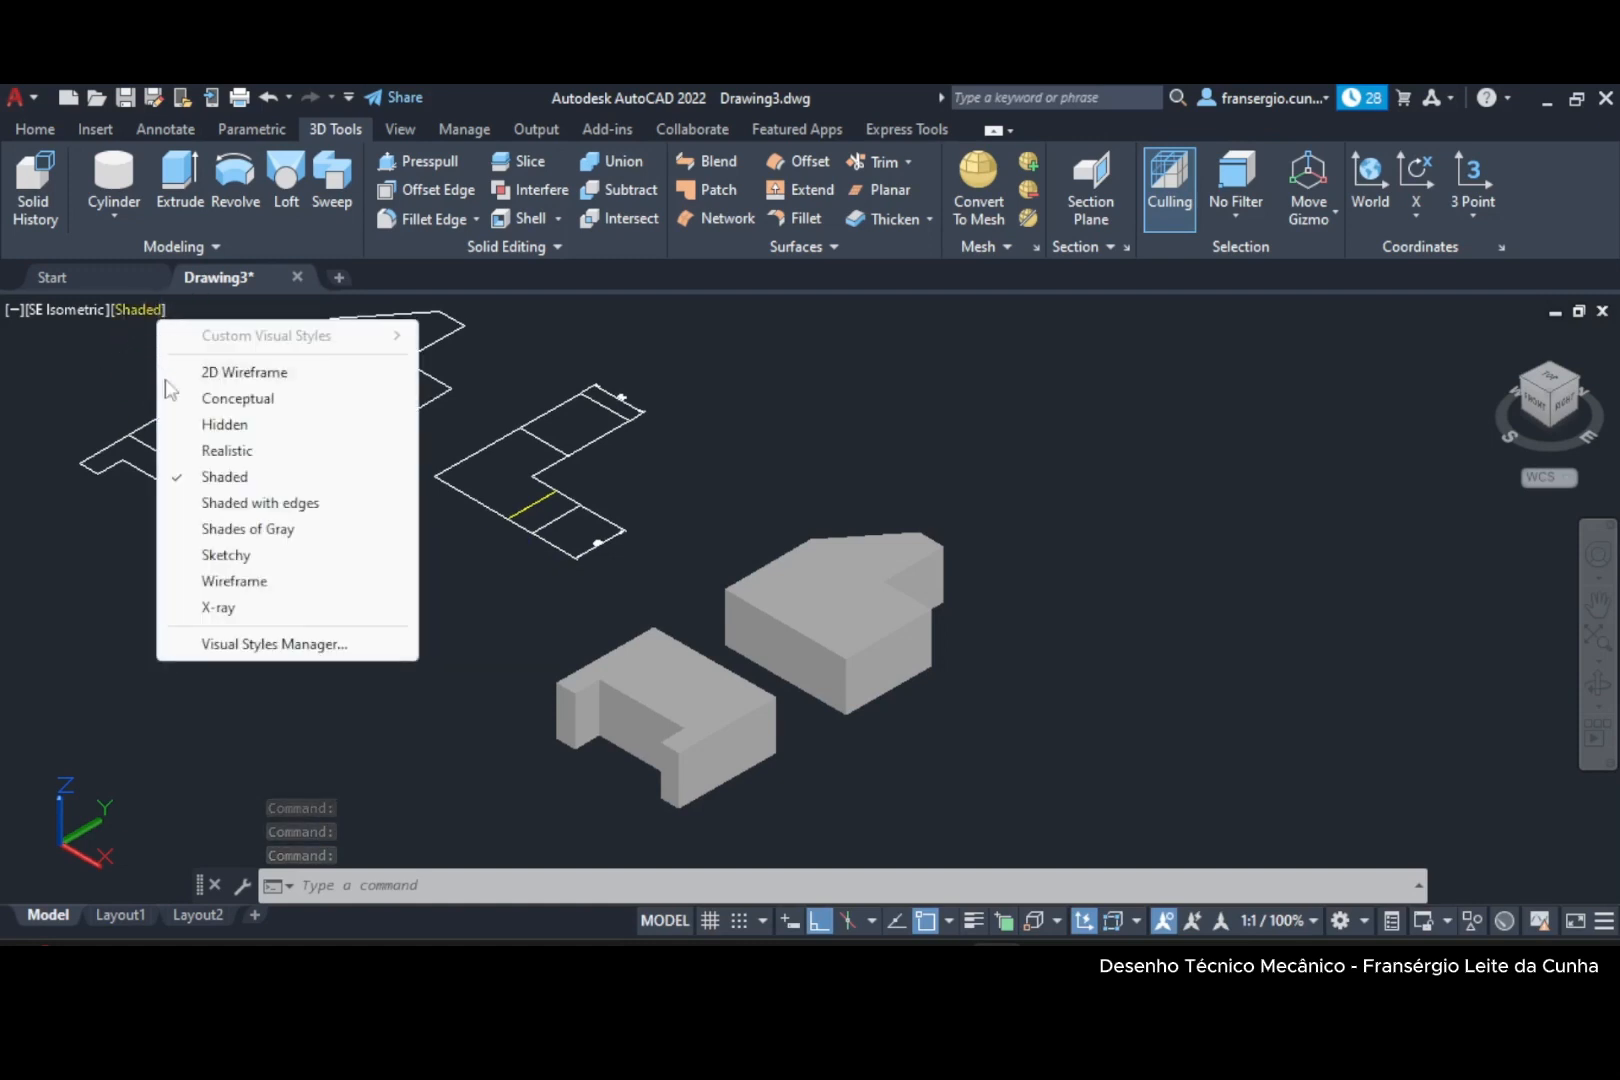
left_click(245, 503)
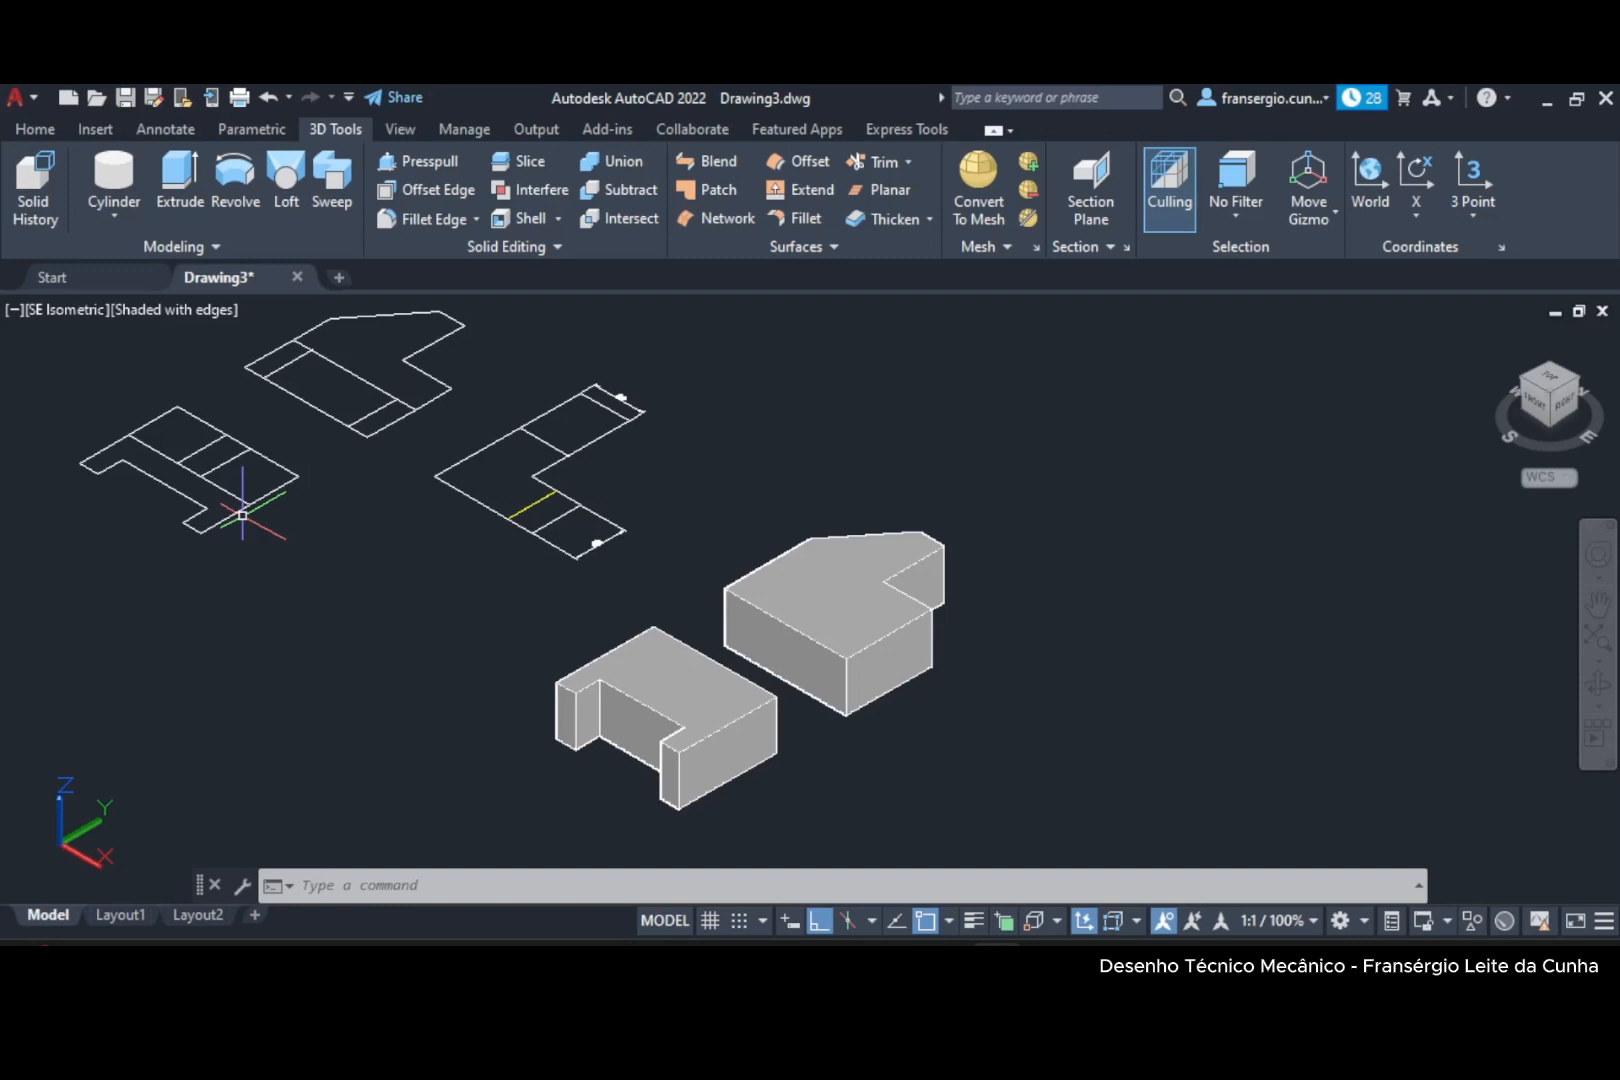
Try rotating the front-view solid 90° about its lower front edge with ROTATE3D, and undo the rotation.
left_click(417, 886)
type("ro")
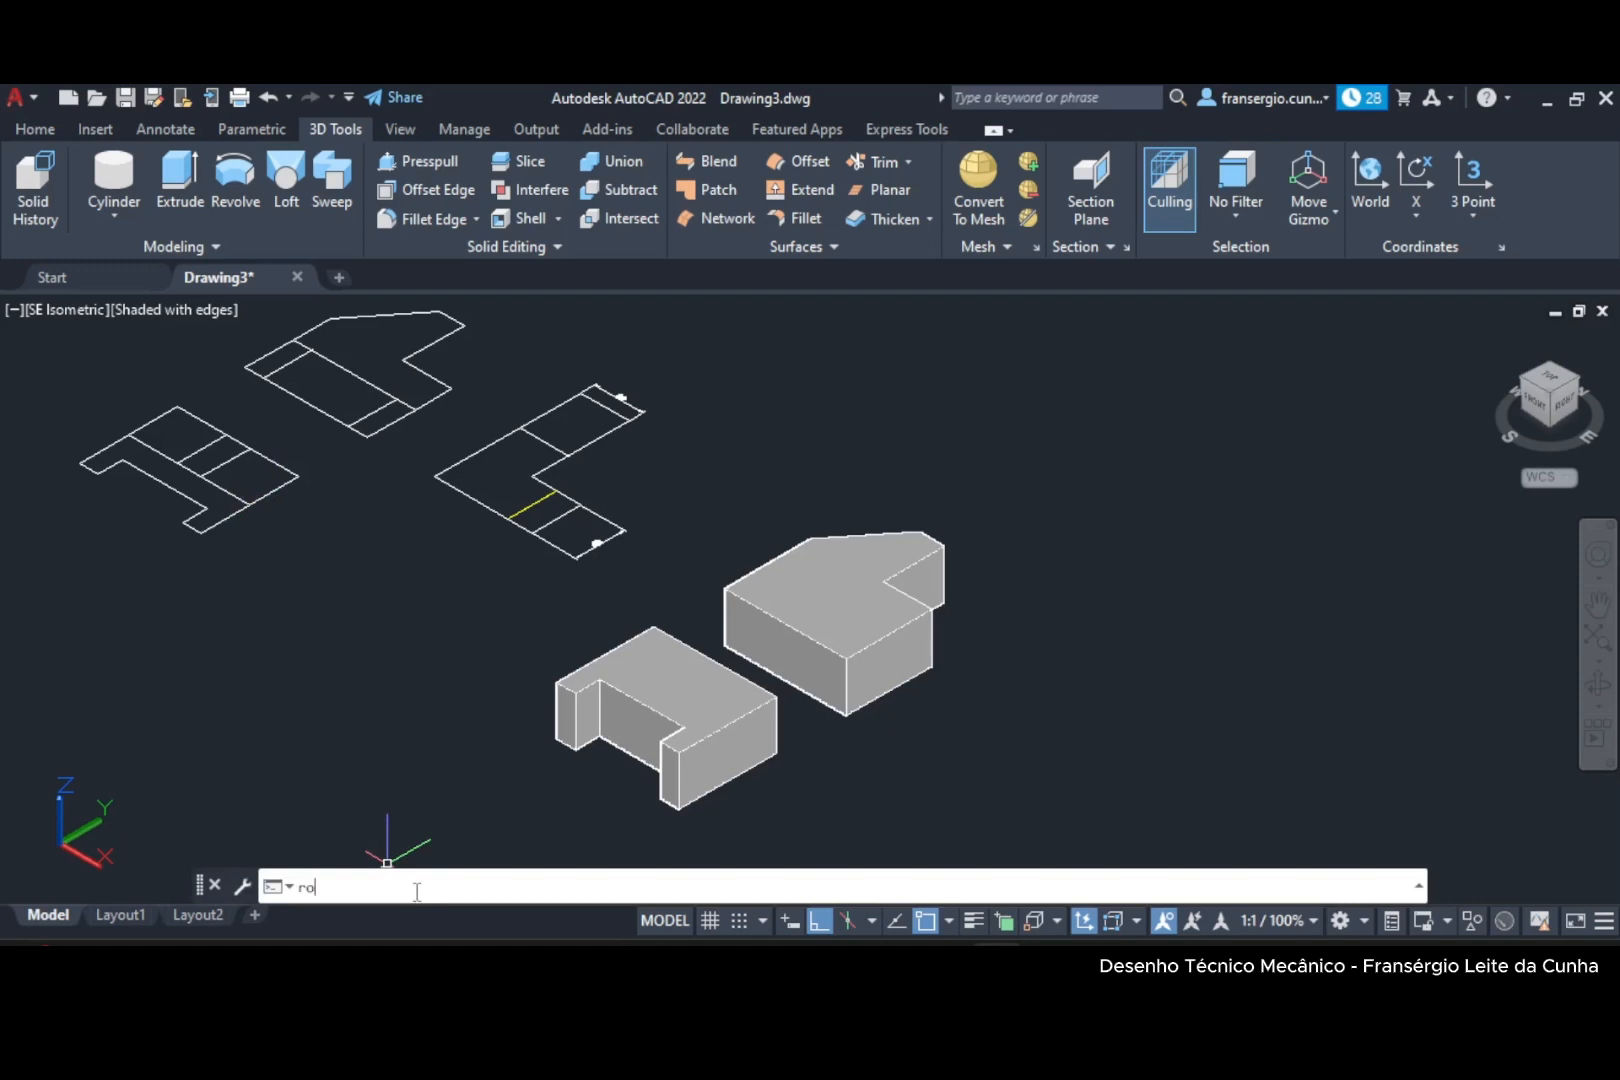
type("tate3d")
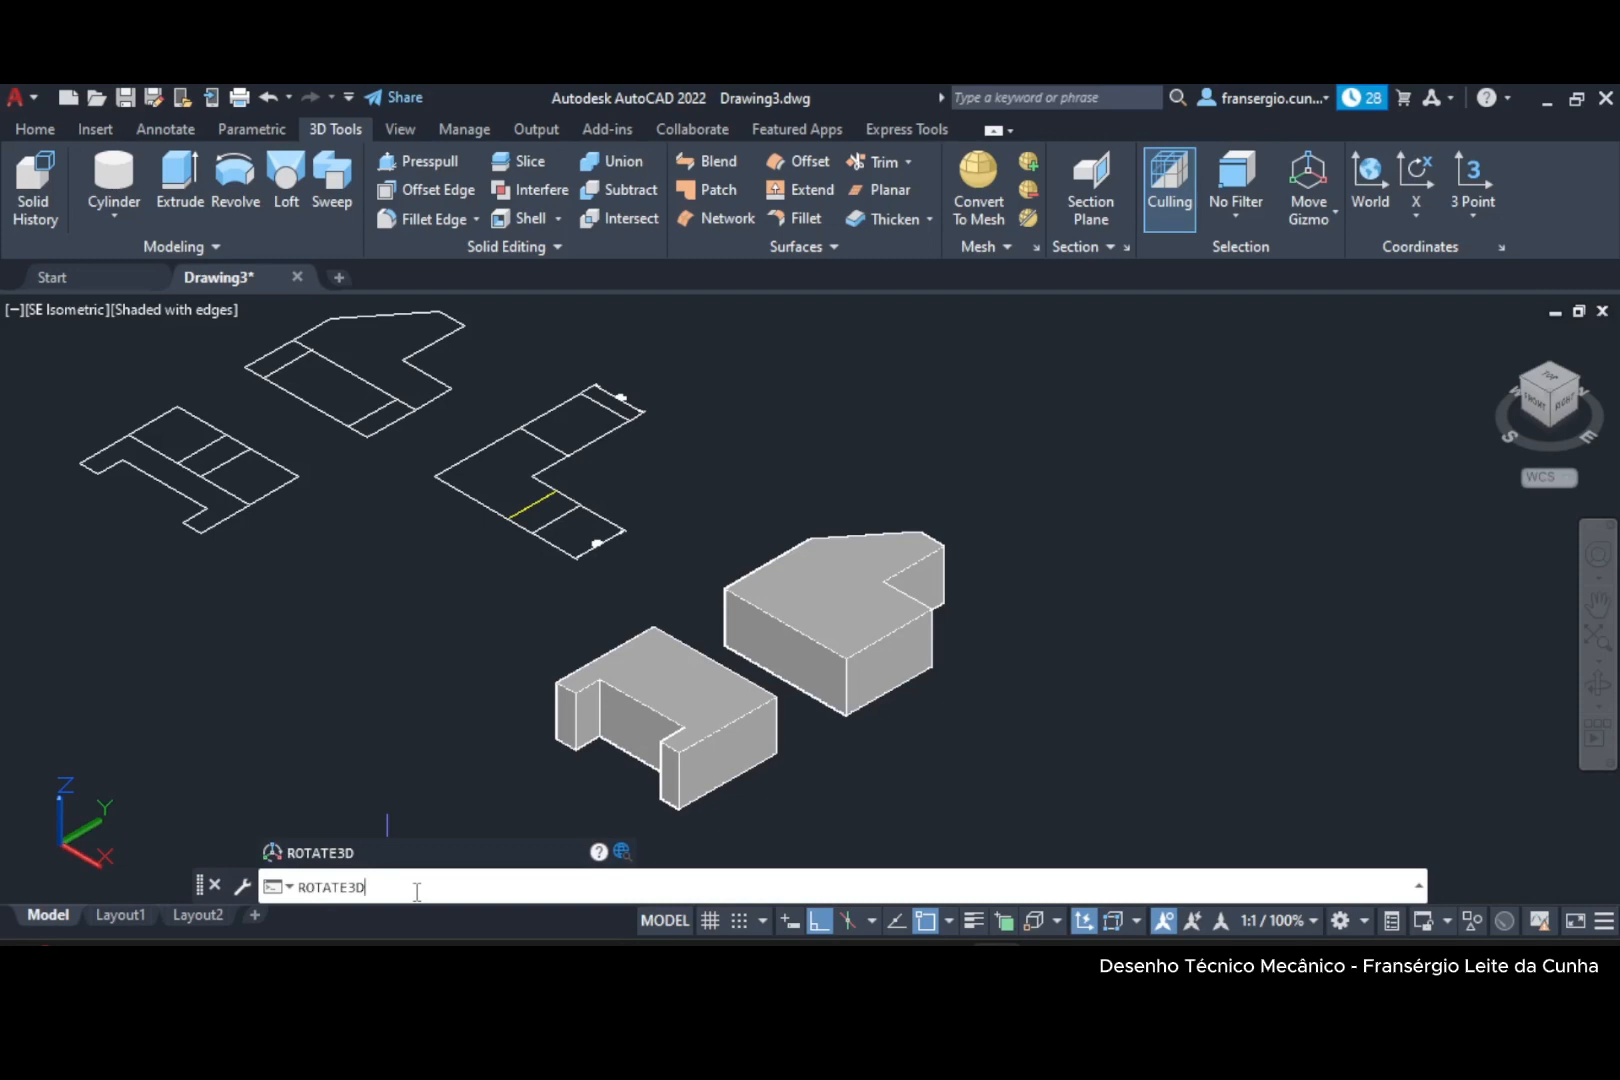
key("Return")
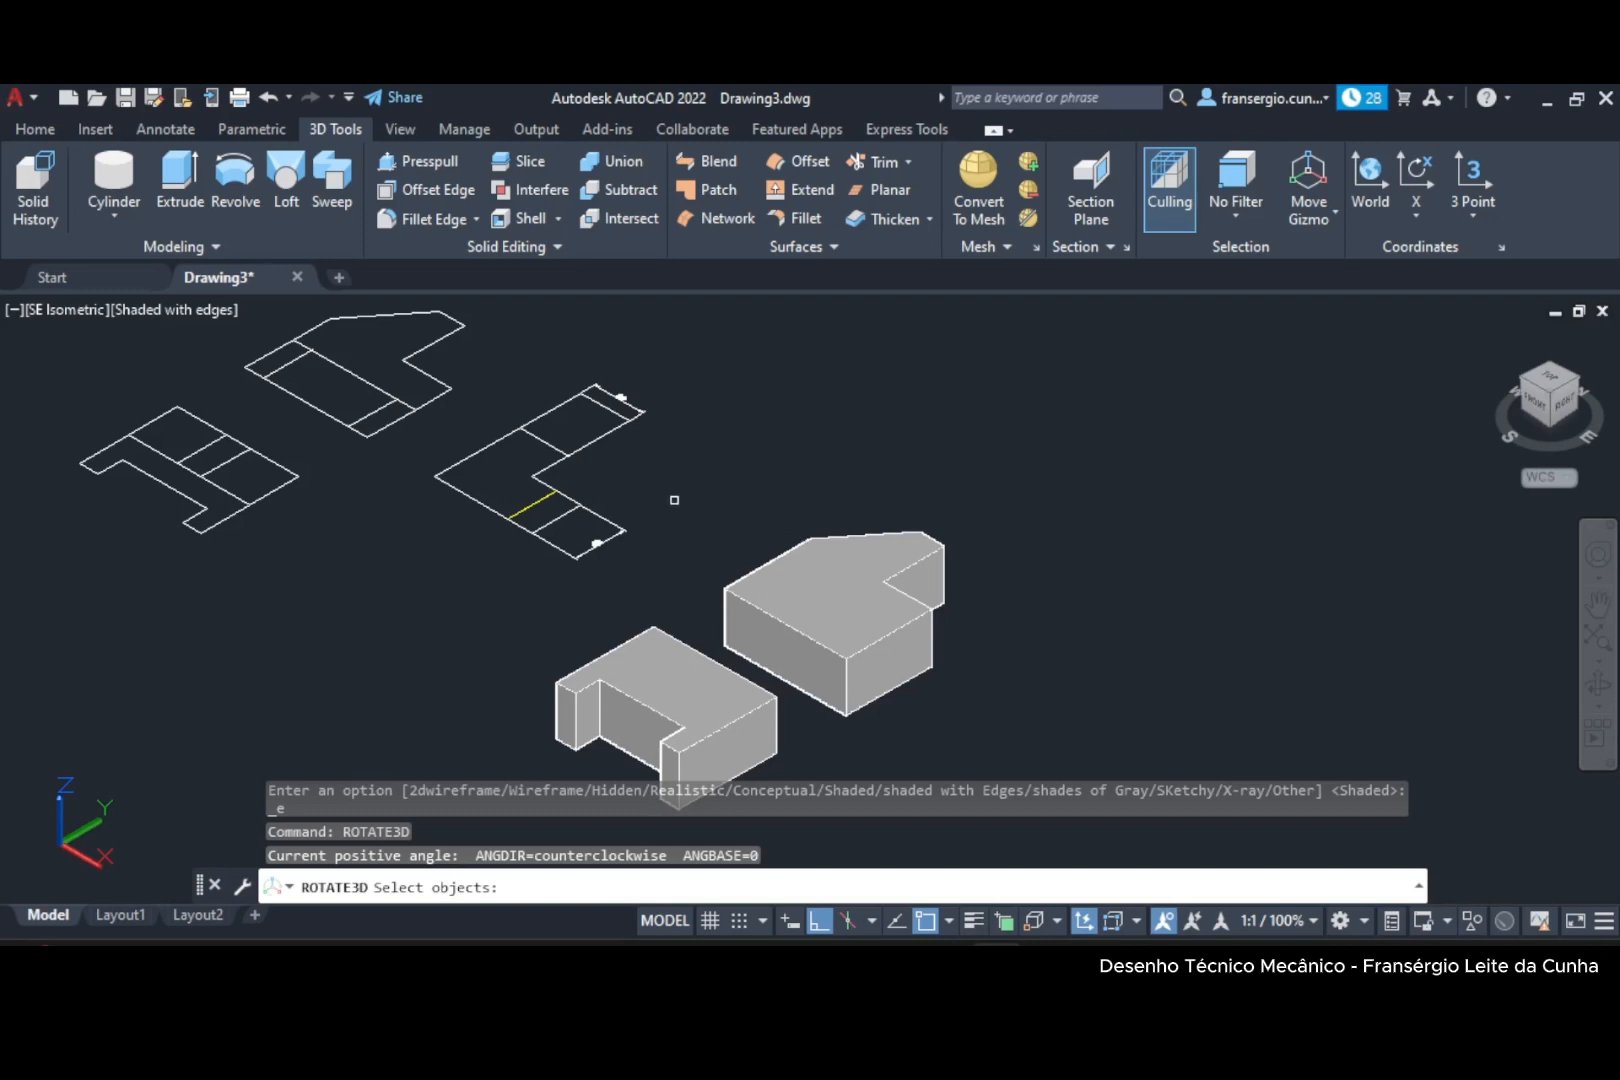
left_click(840, 538)
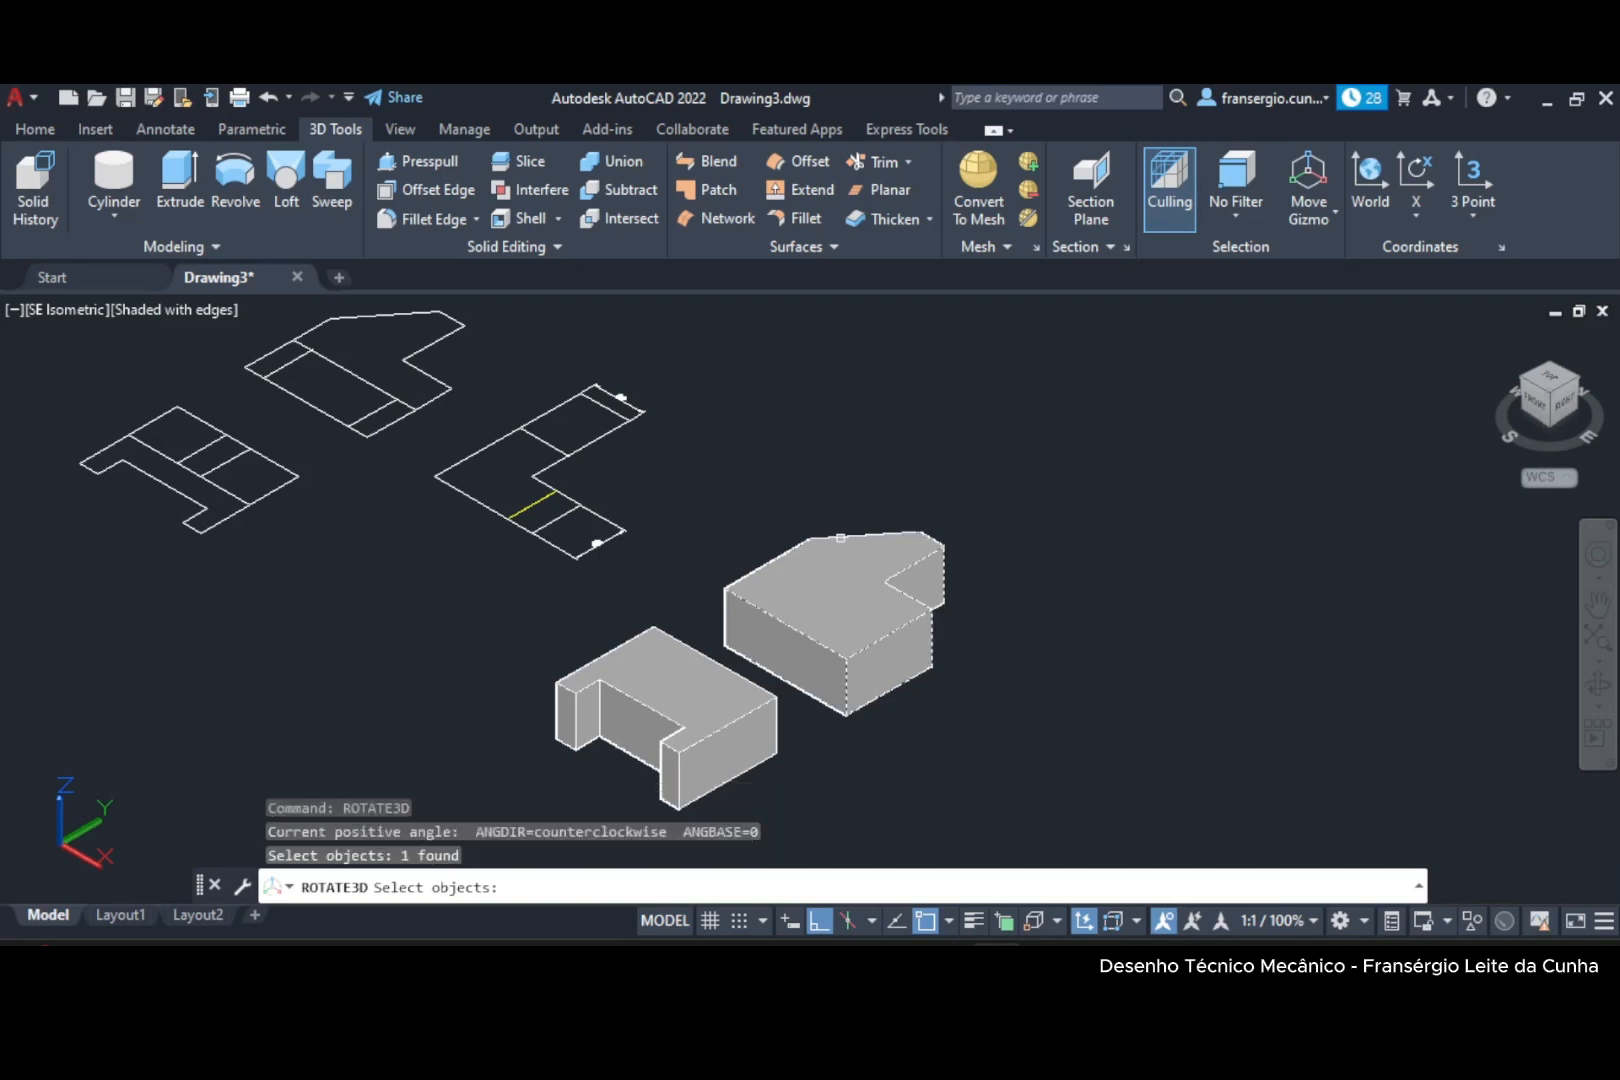
key("Return")
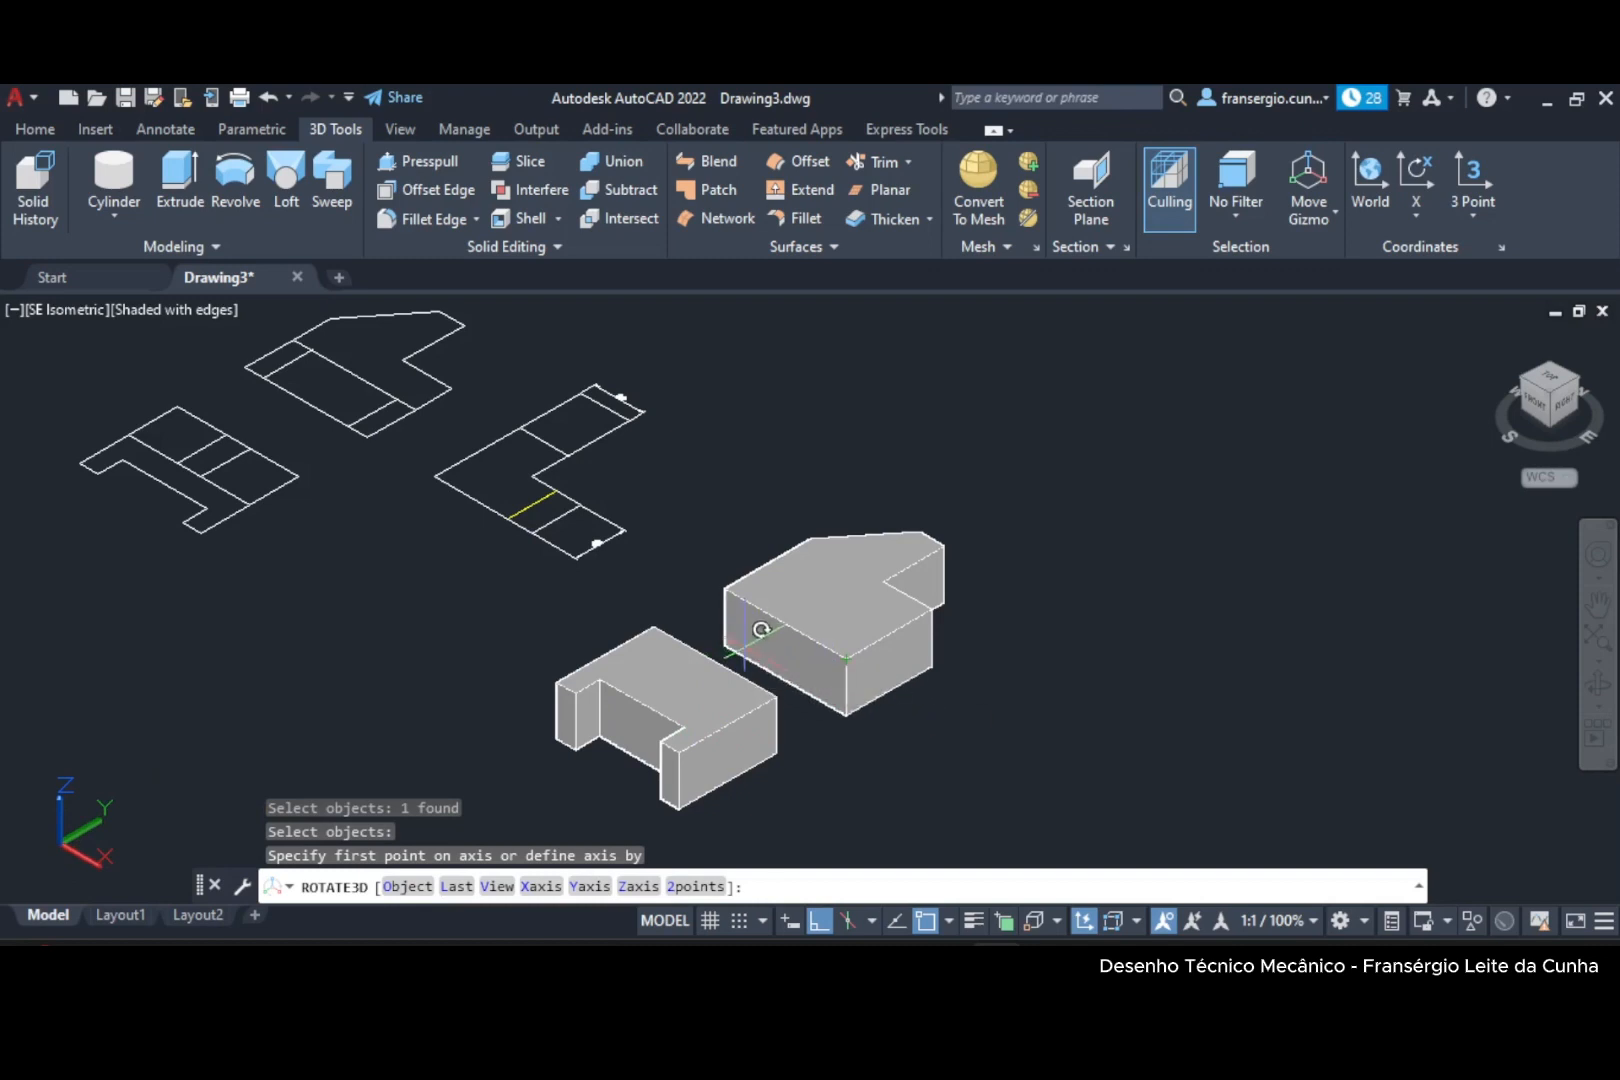
scroll(843, 687, "up", 2)
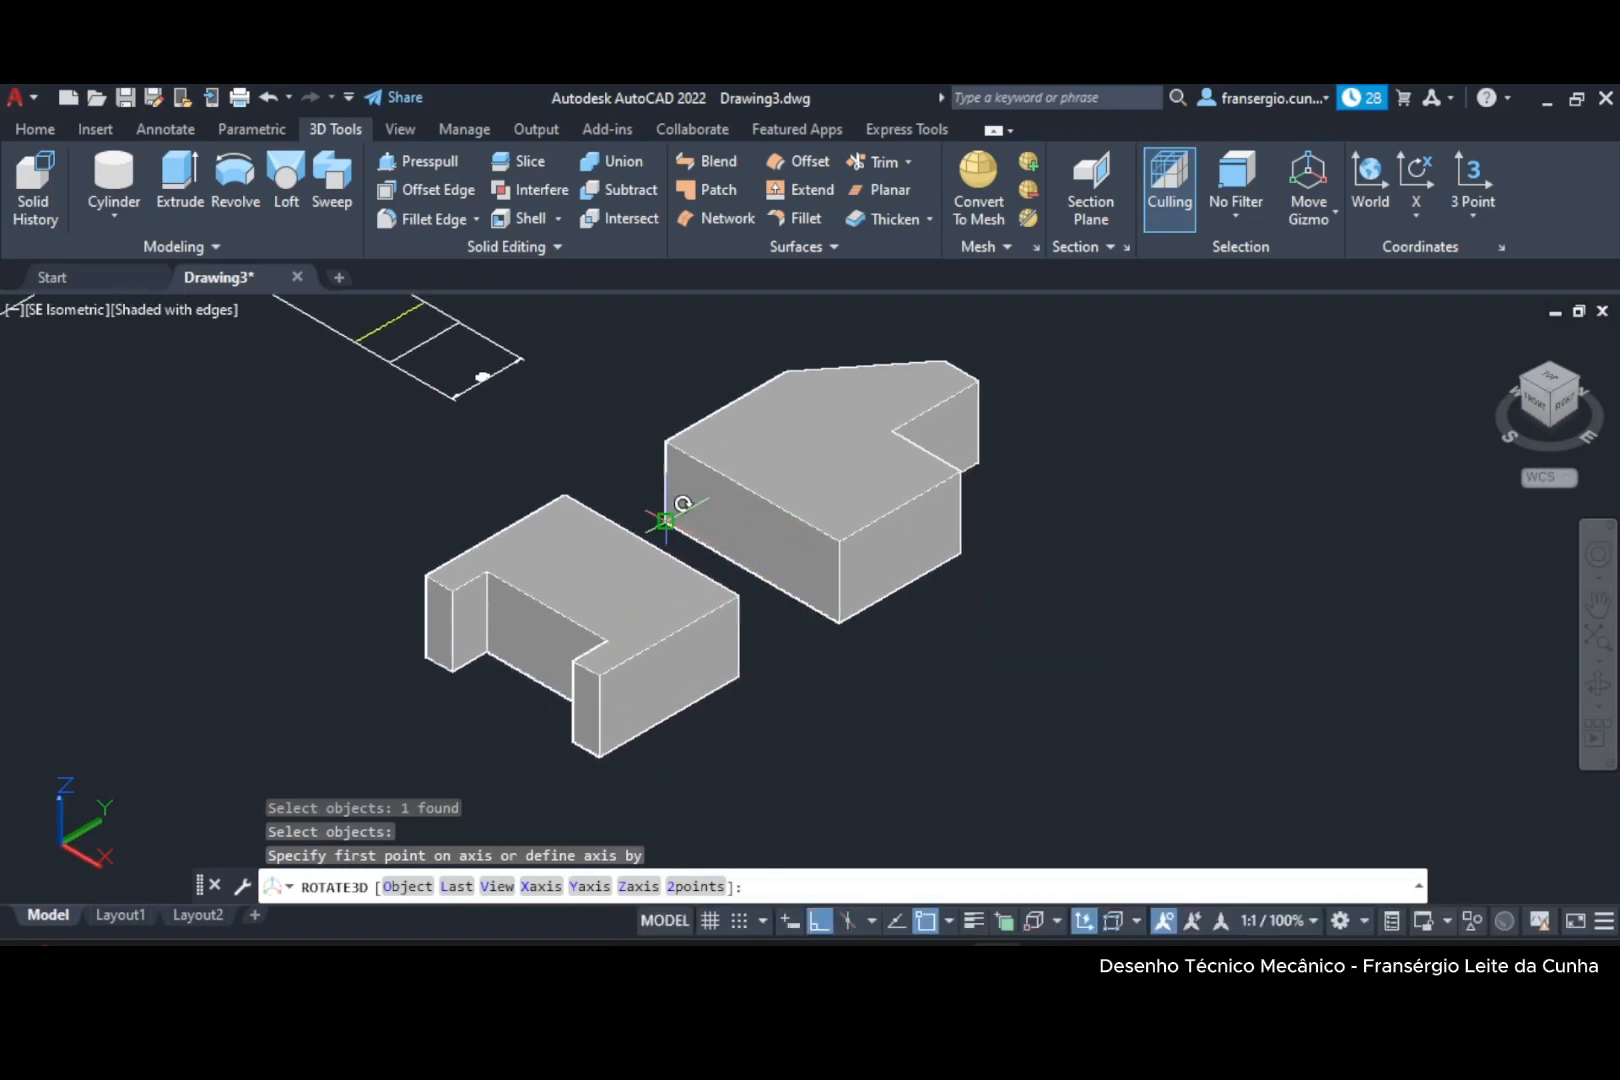
left_click(665, 520)
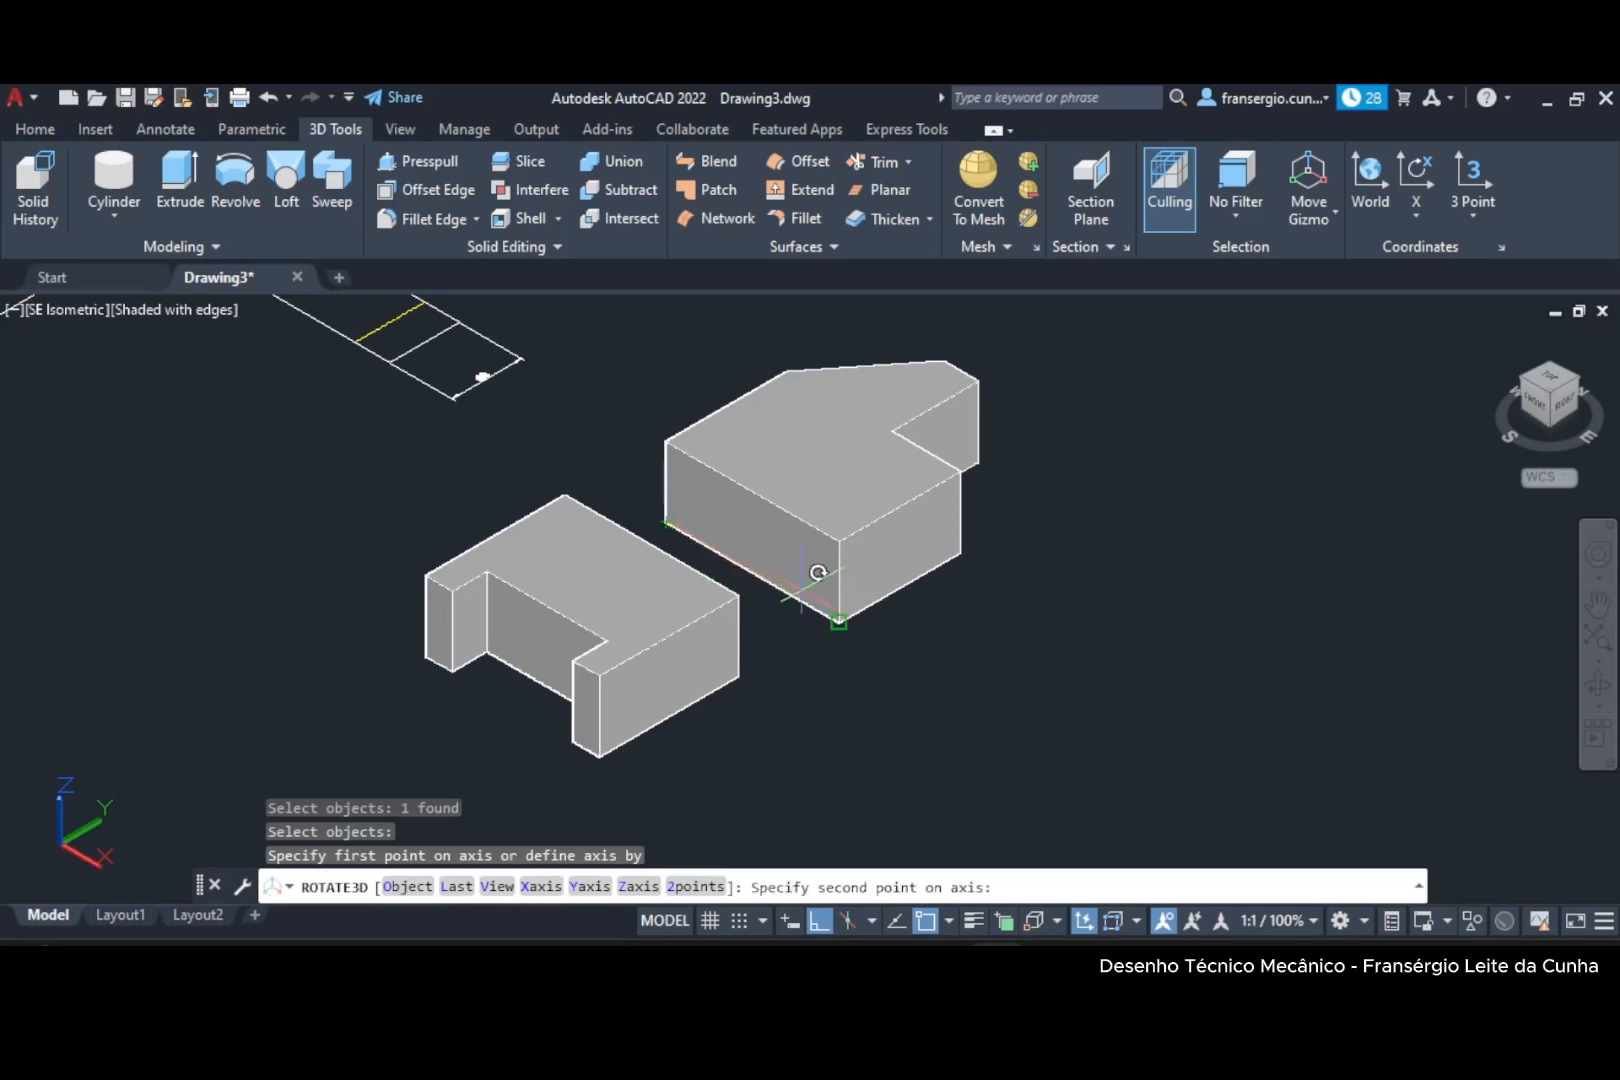
left_click(839, 621)
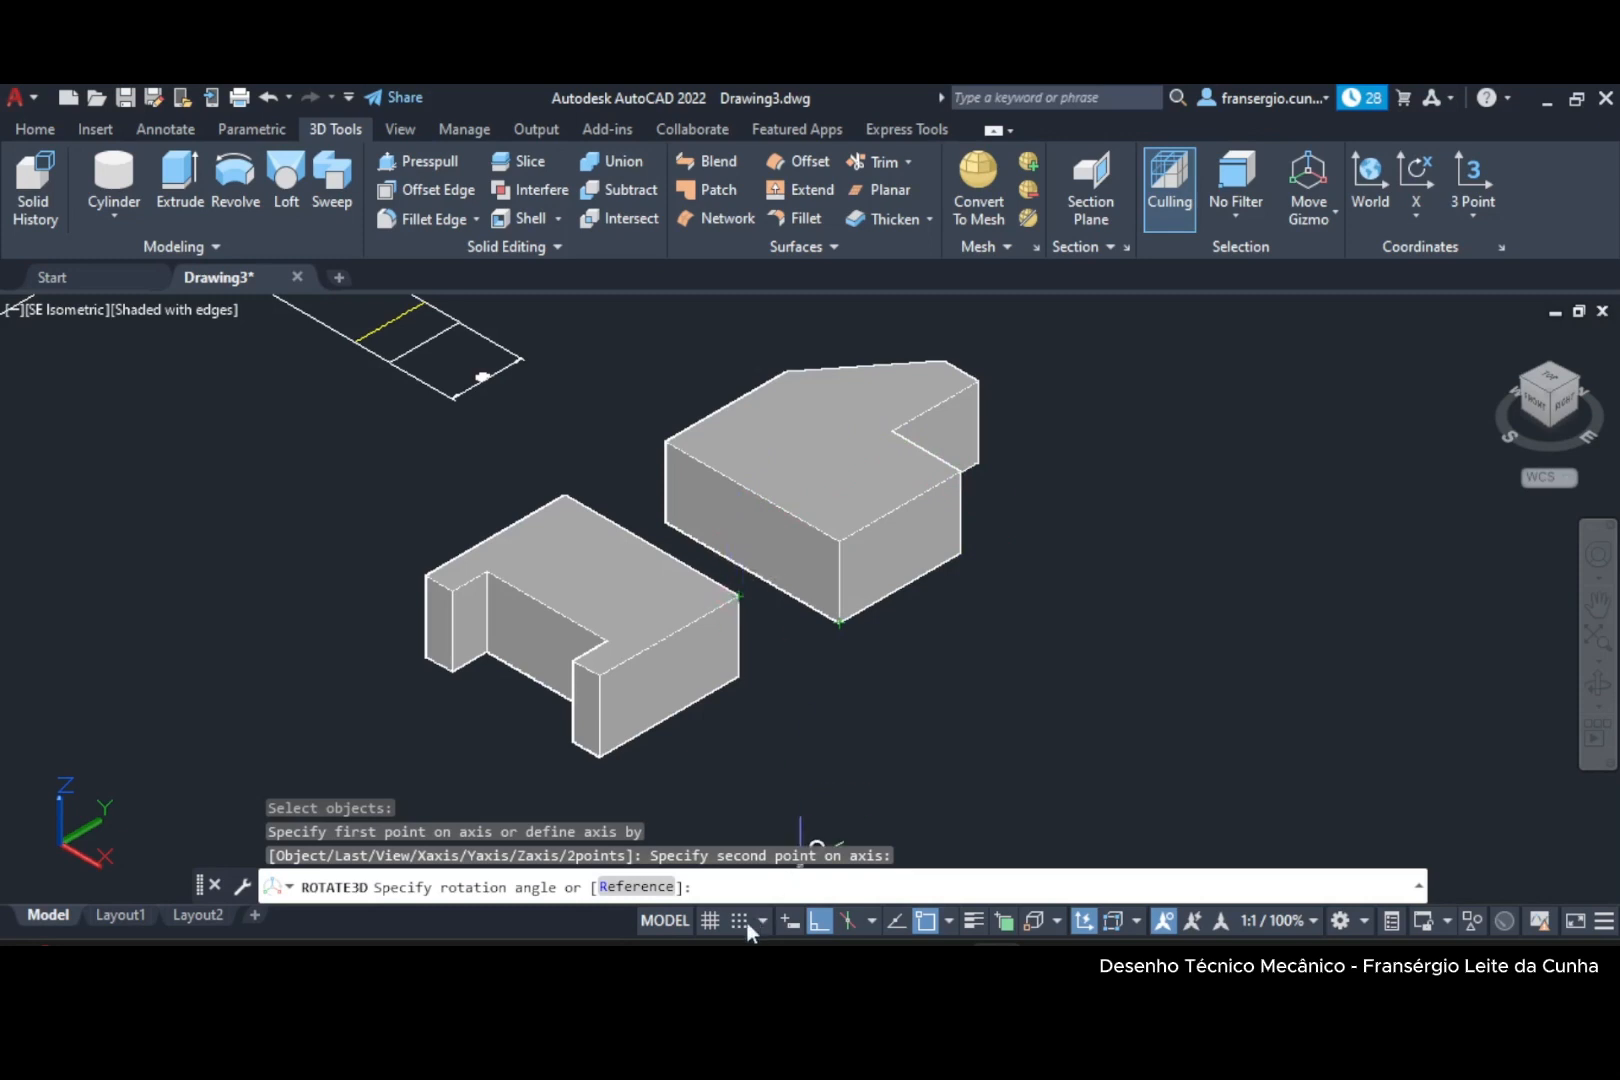
type("90")
key("Return")
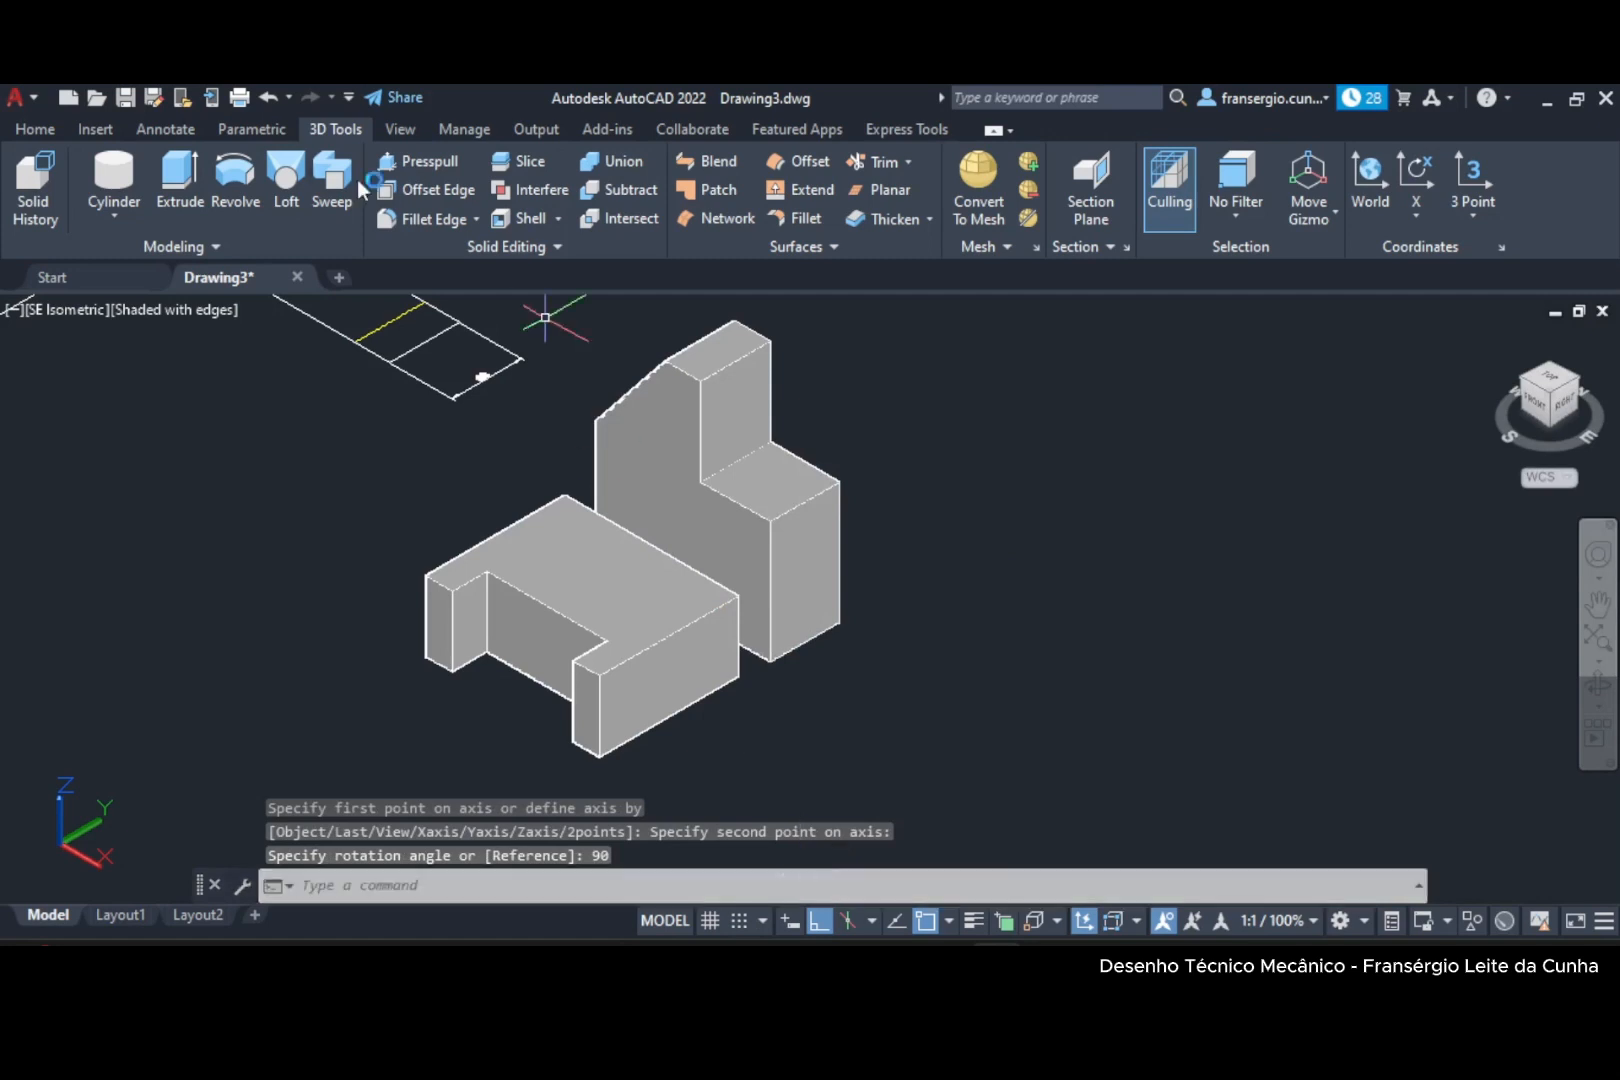
left_click(268, 97)
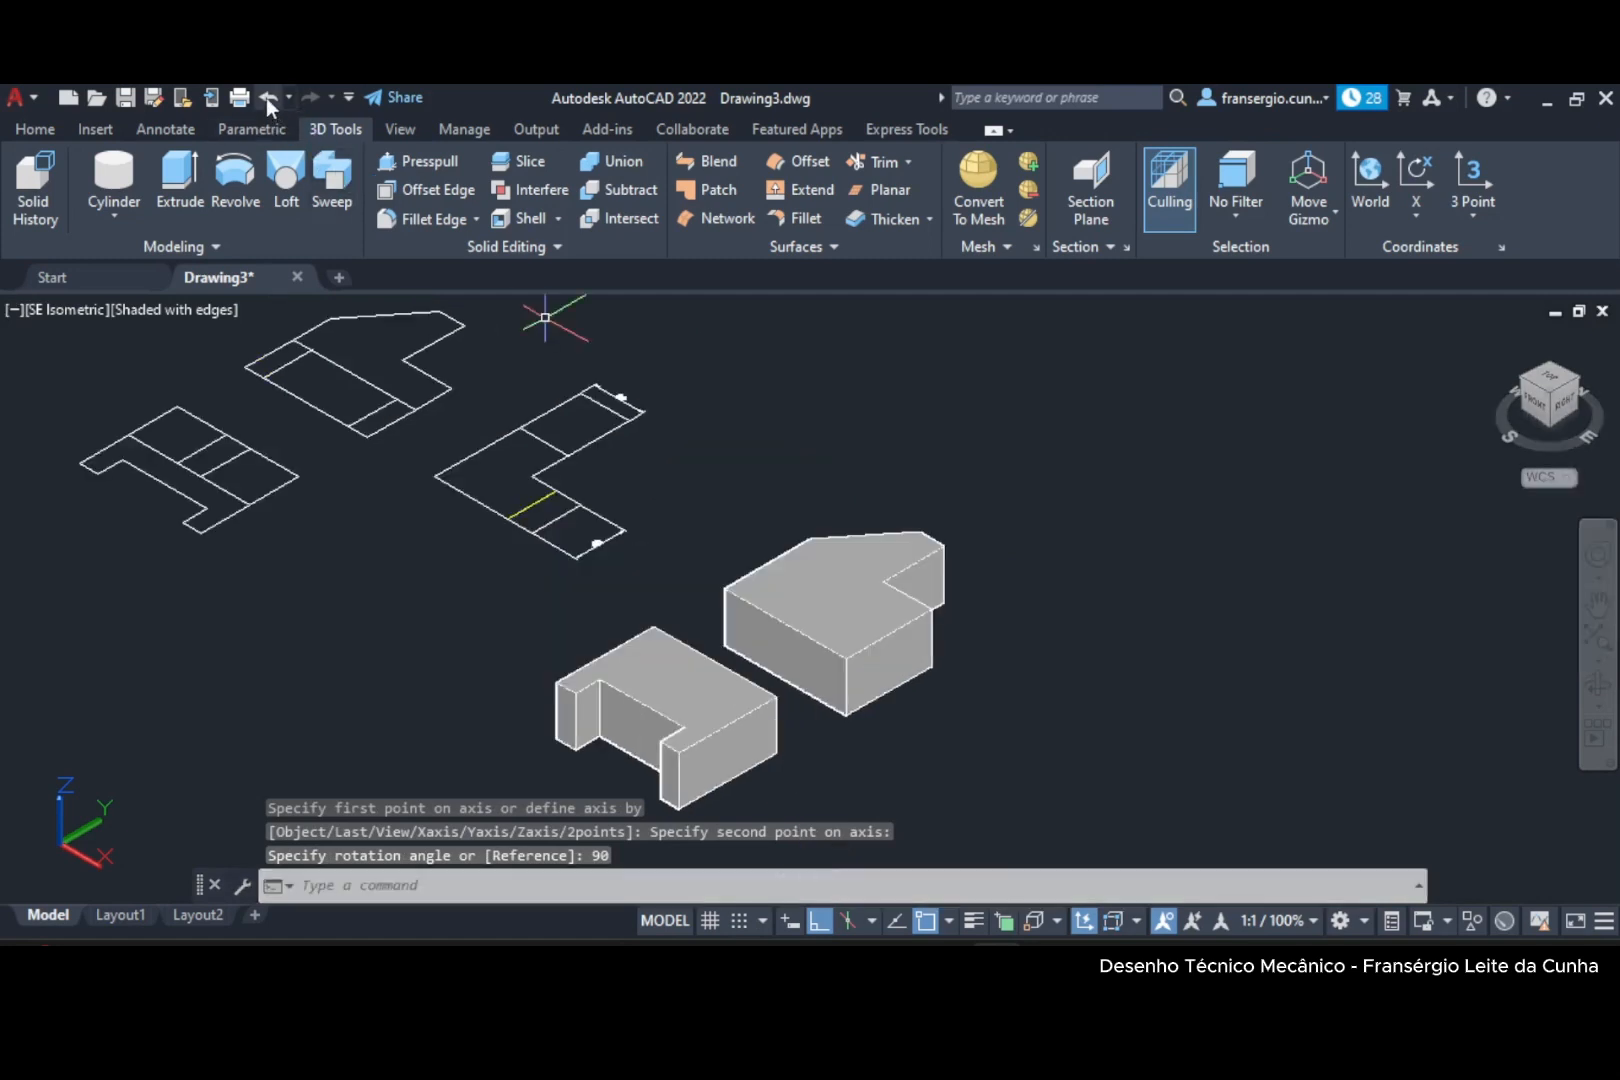
Try rotating the front-view solid -90° about its lower front edge with ROTATE3D, and undo the rotation.
left_click(472, 887)
type("ROTATe3")
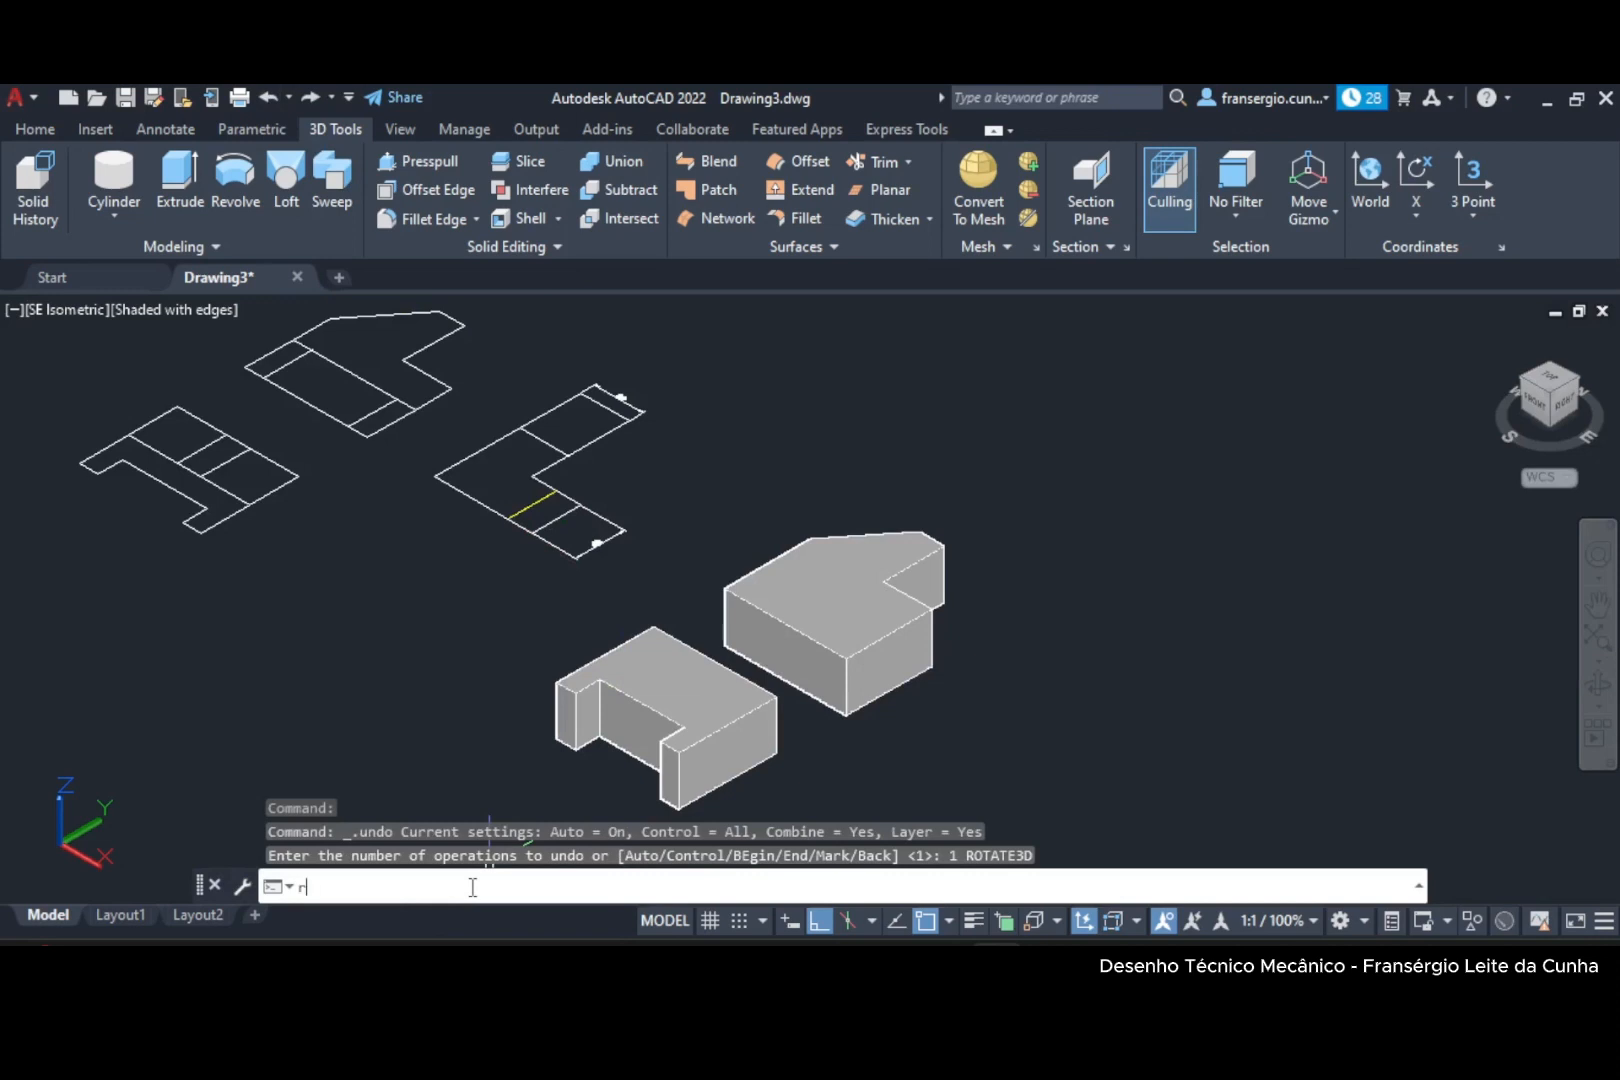
type("D")
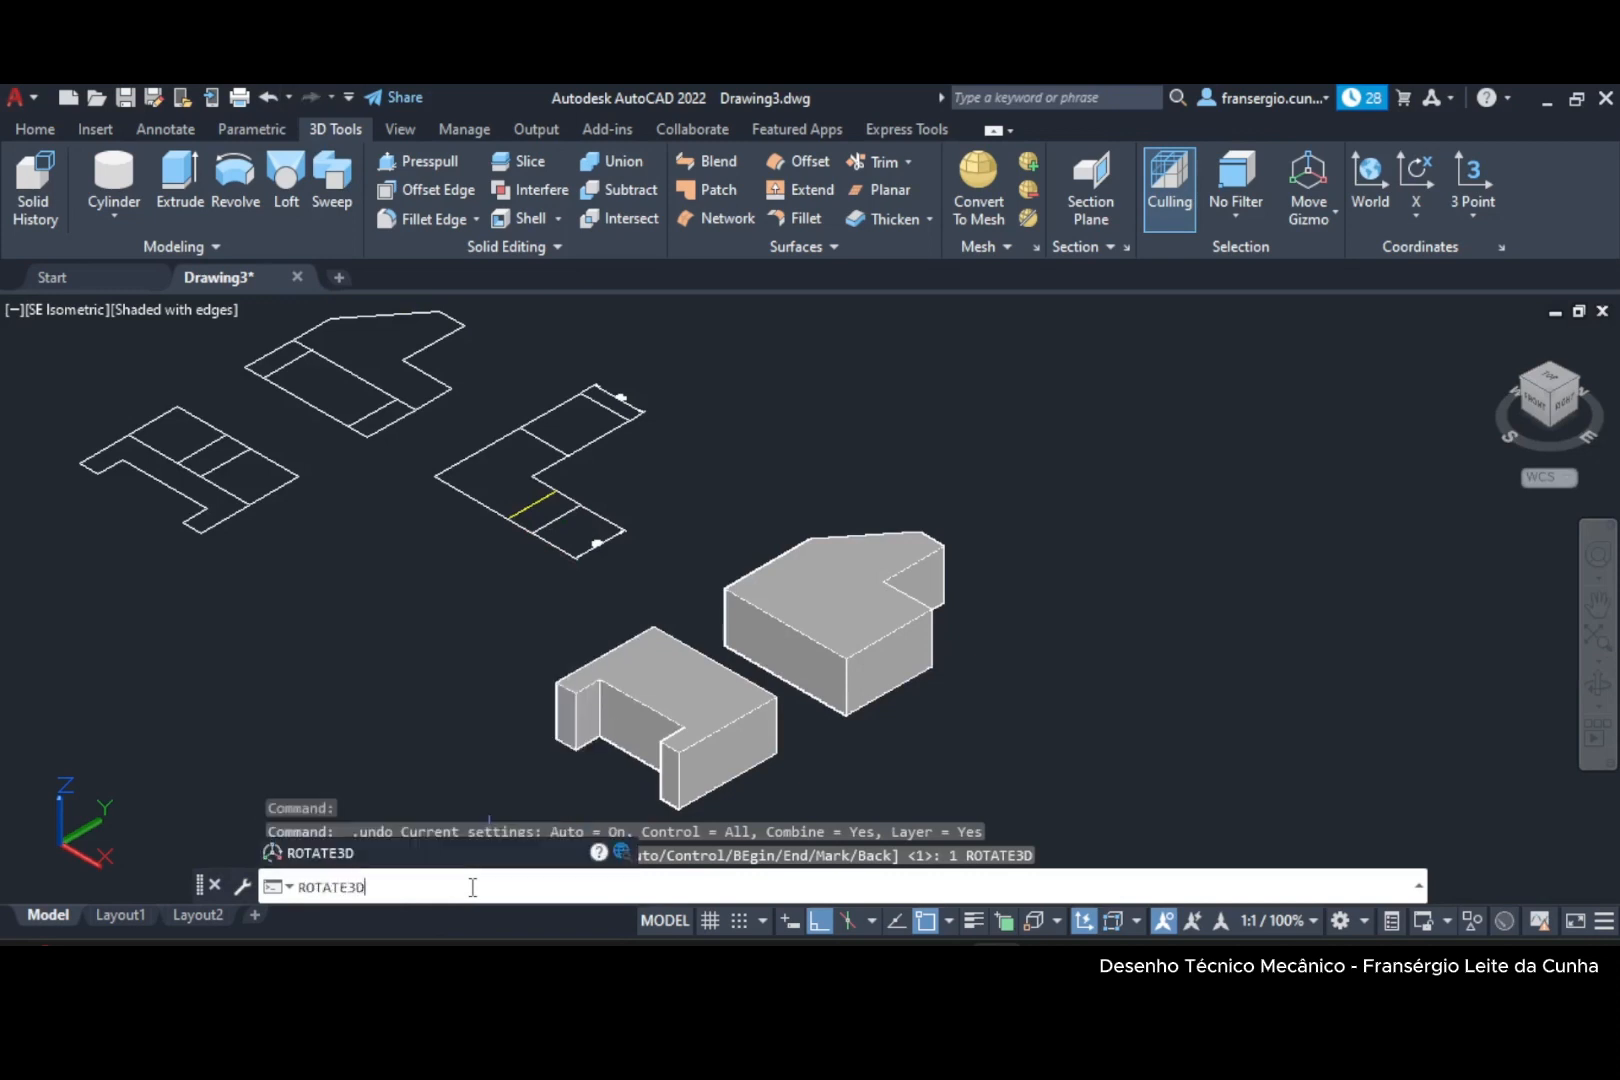
key("Return")
left_click(902, 621)
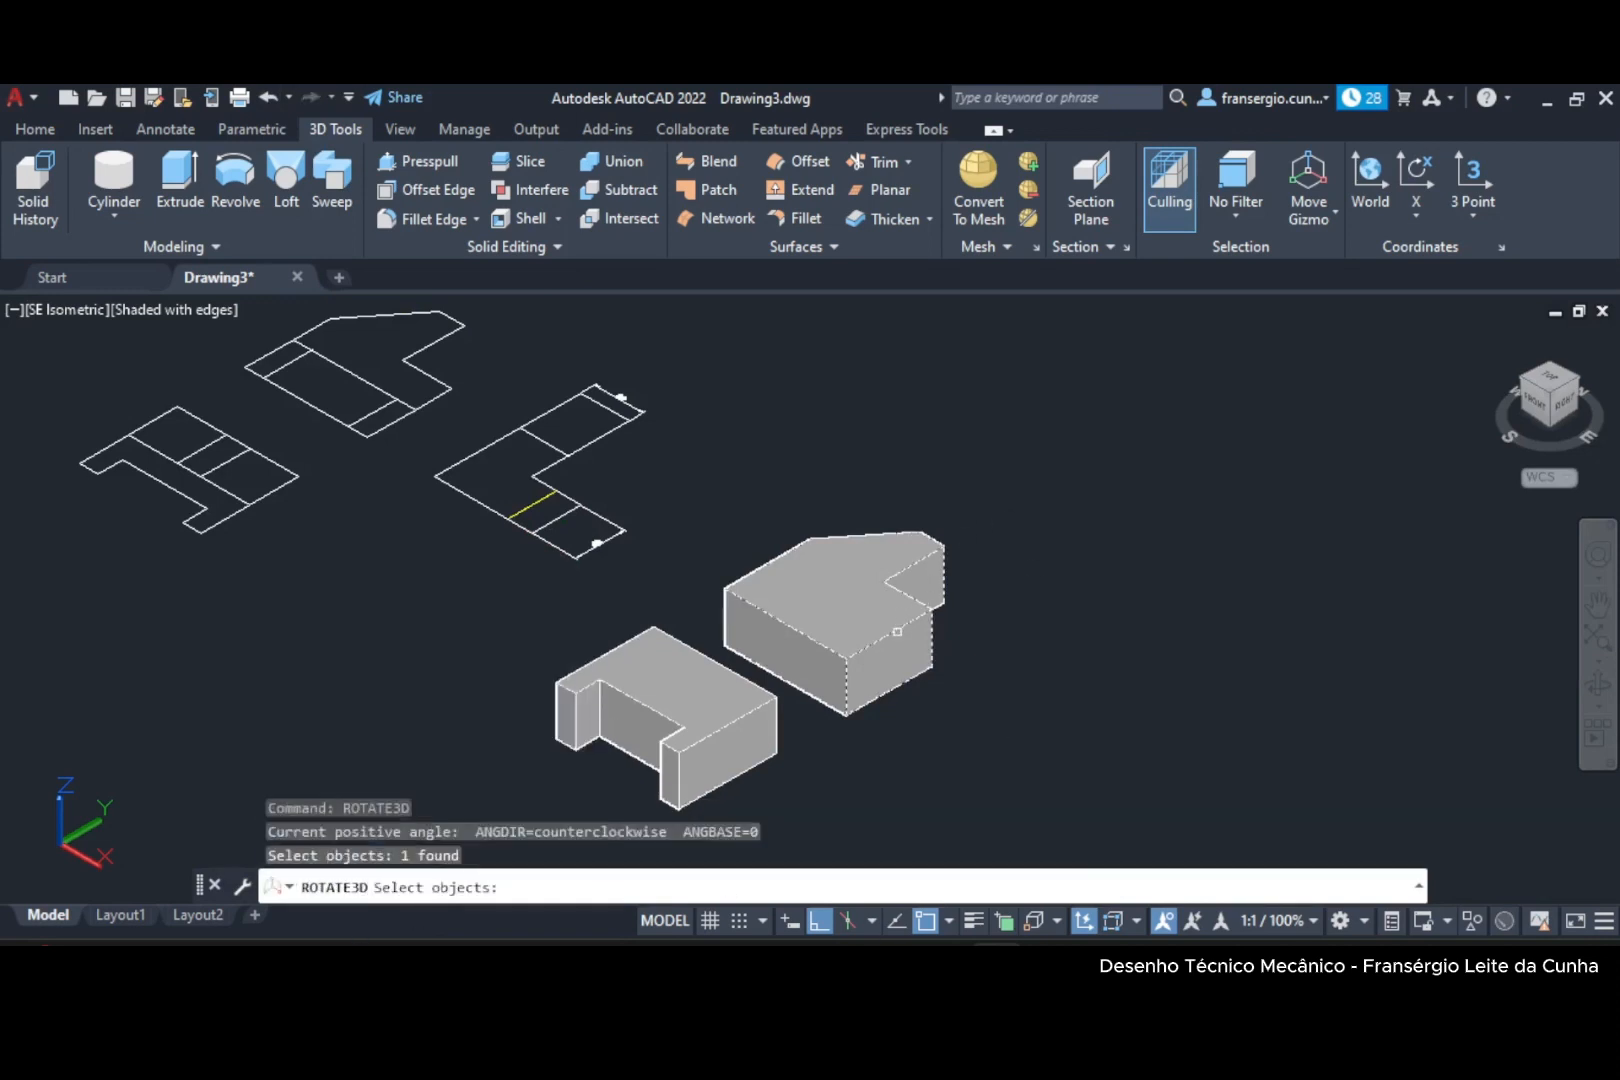
key("Return")
left_click(731, 648)
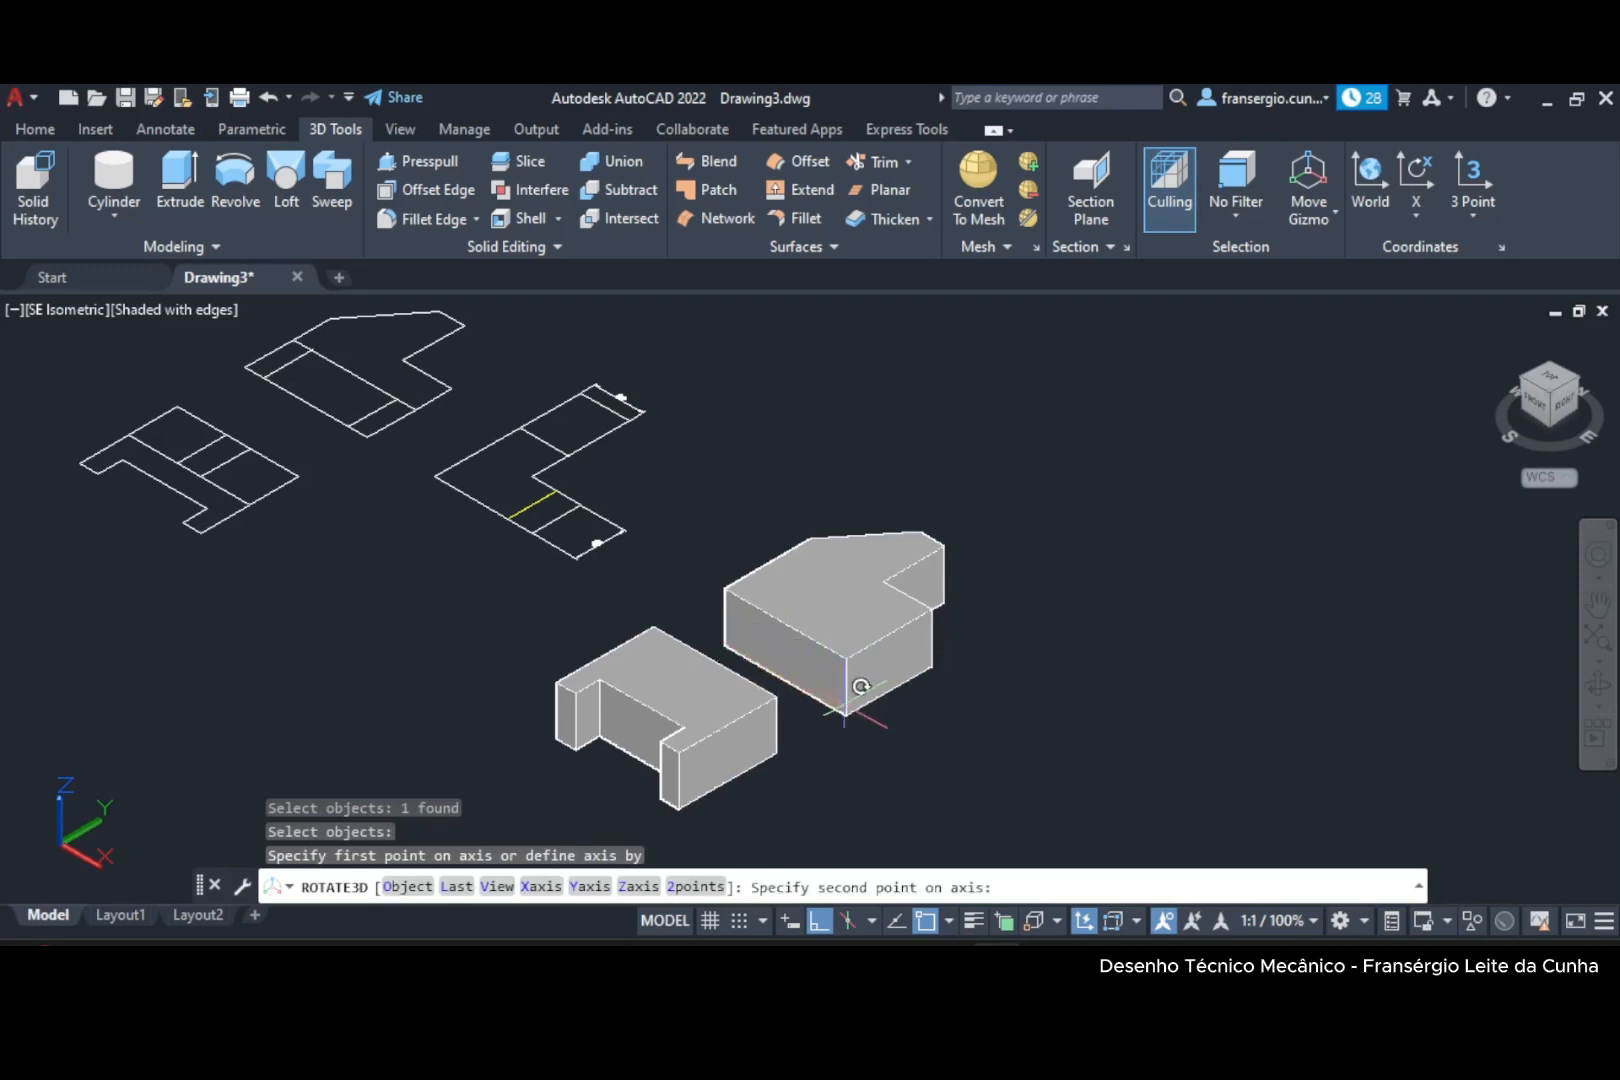
left_click(846, 712)
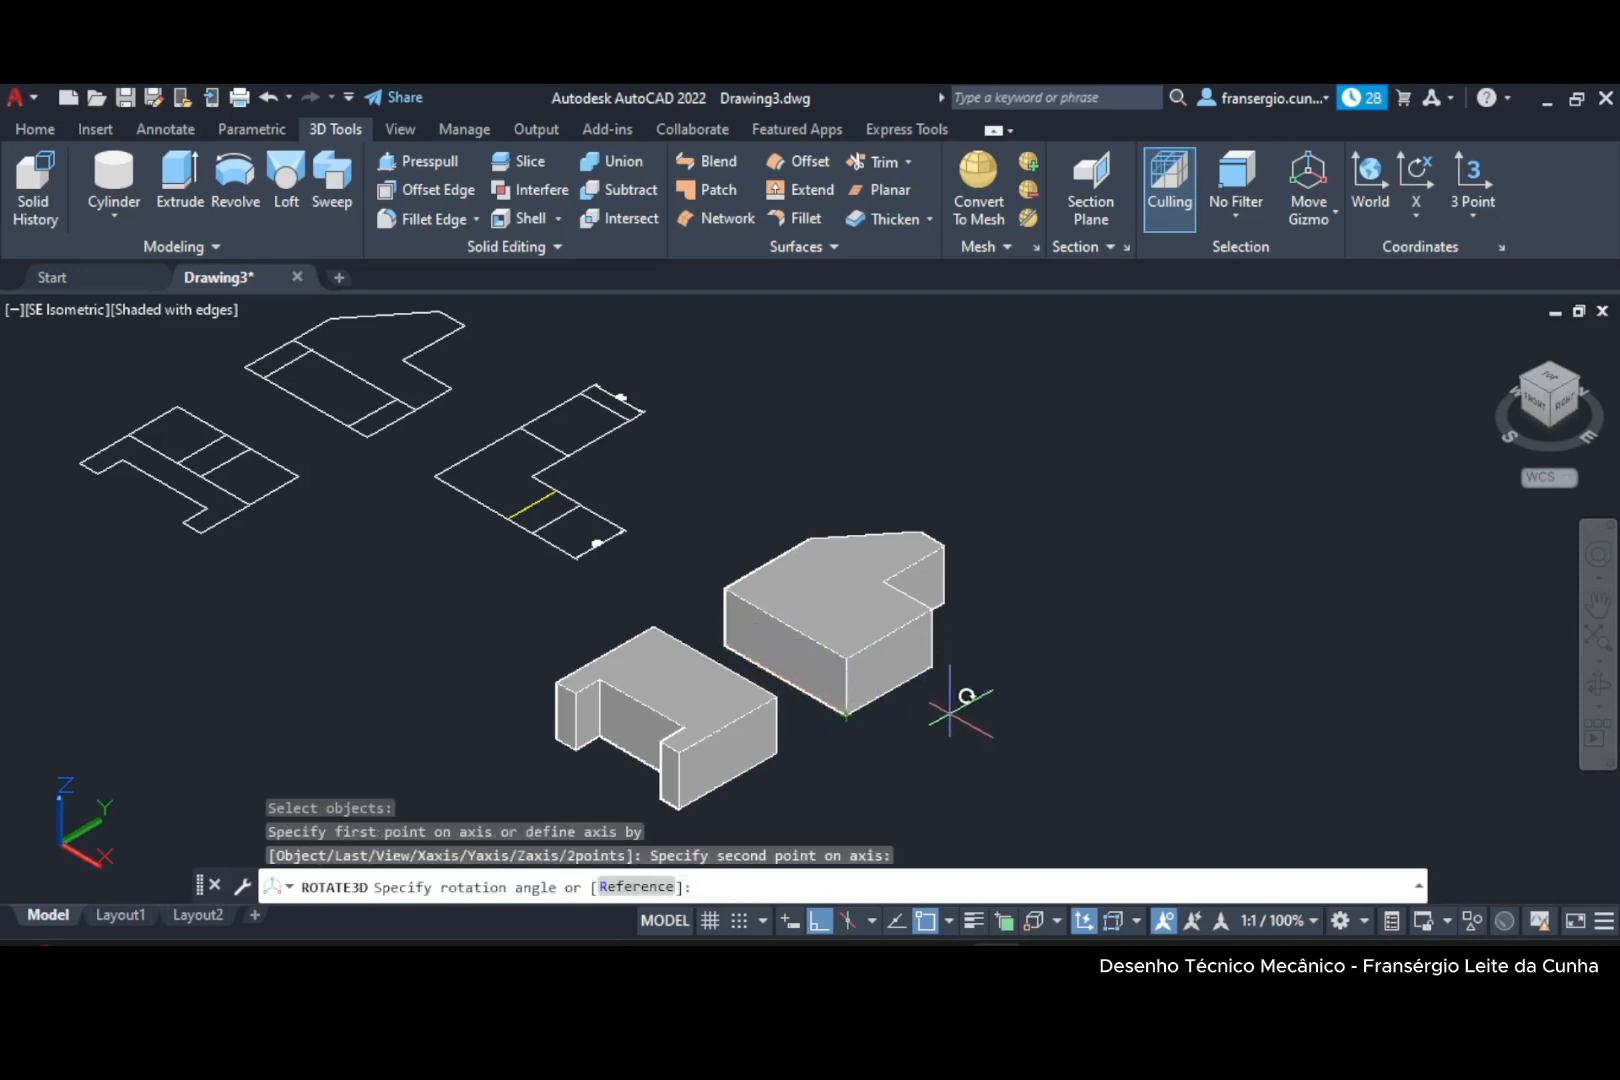
type("-90")
key("Return")
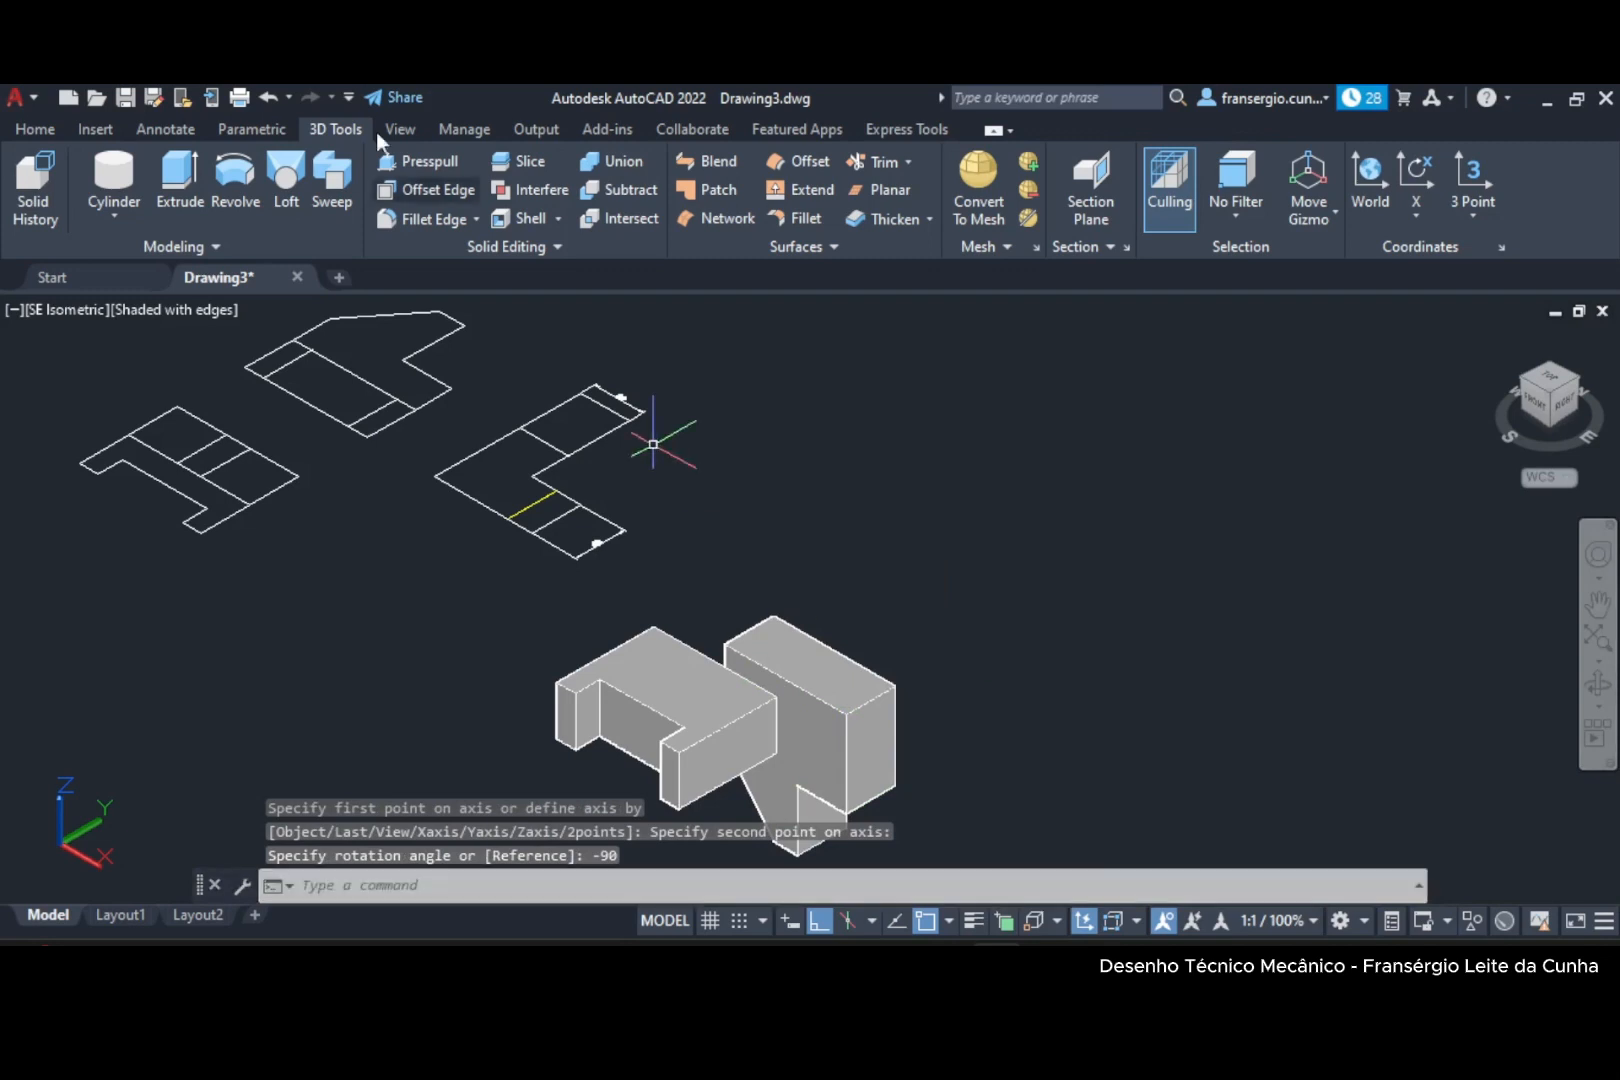
left_click(271, 98)
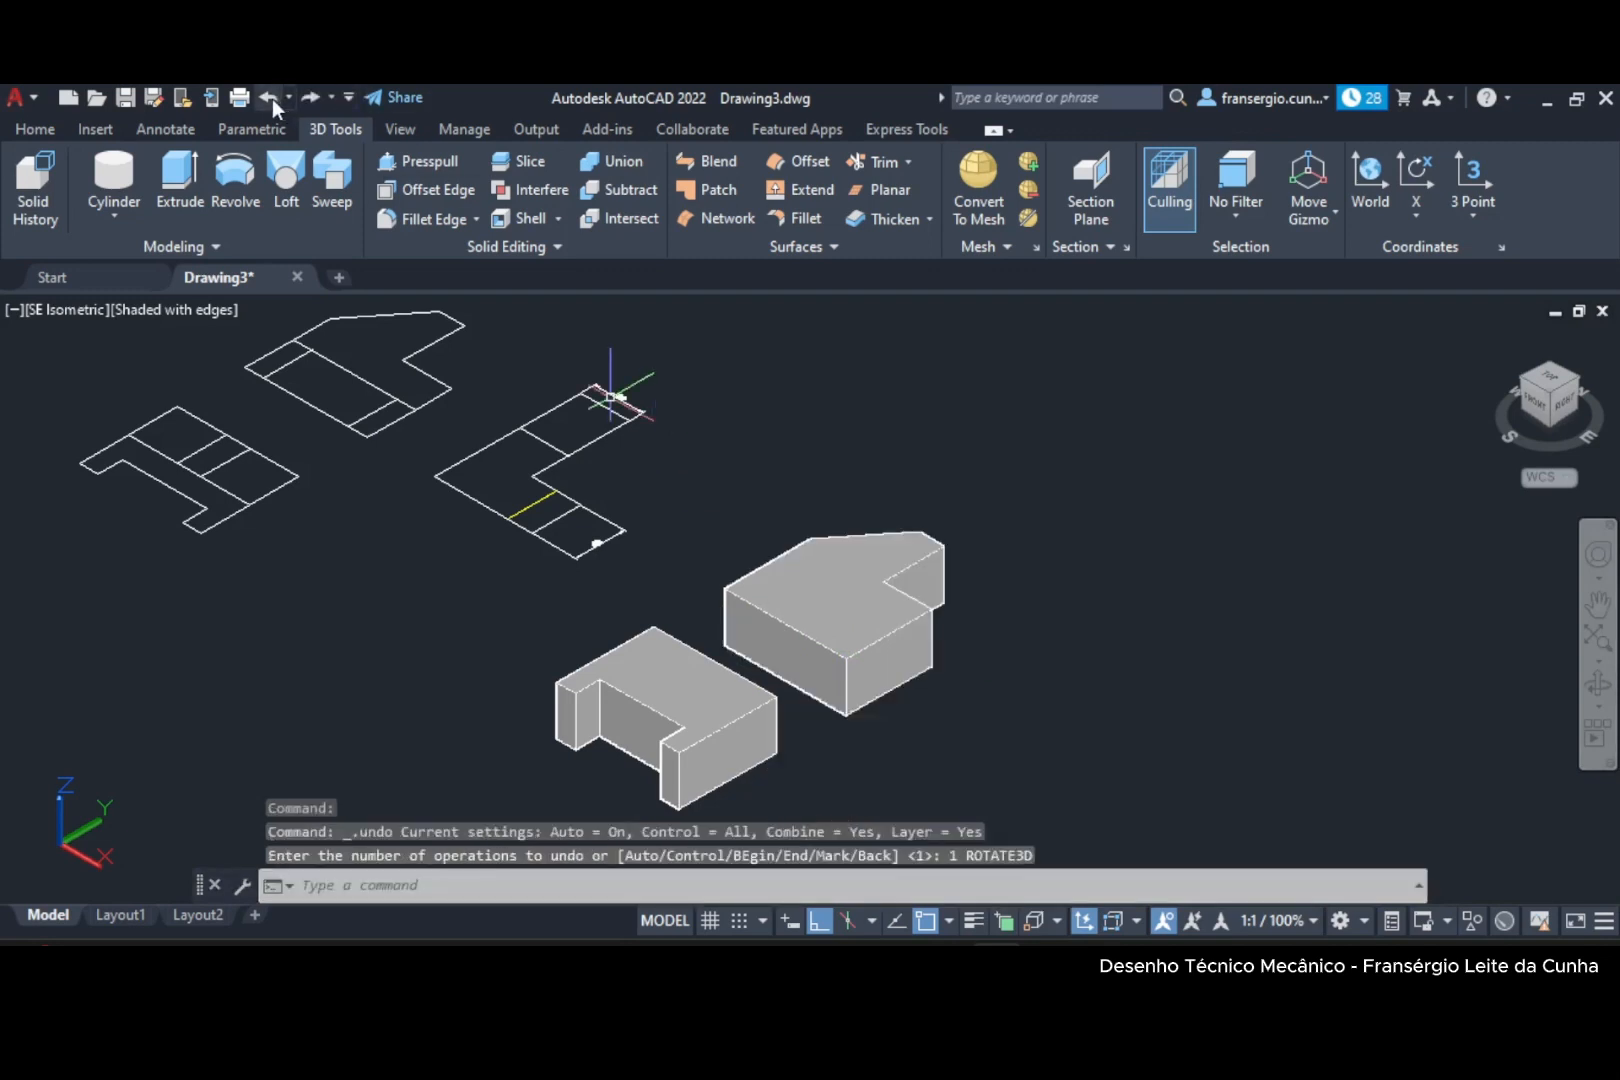
Rotate the front-view solid 90° about its lower front edge with ROTATE3D.
left_click(457, 887)
type("rotate3")
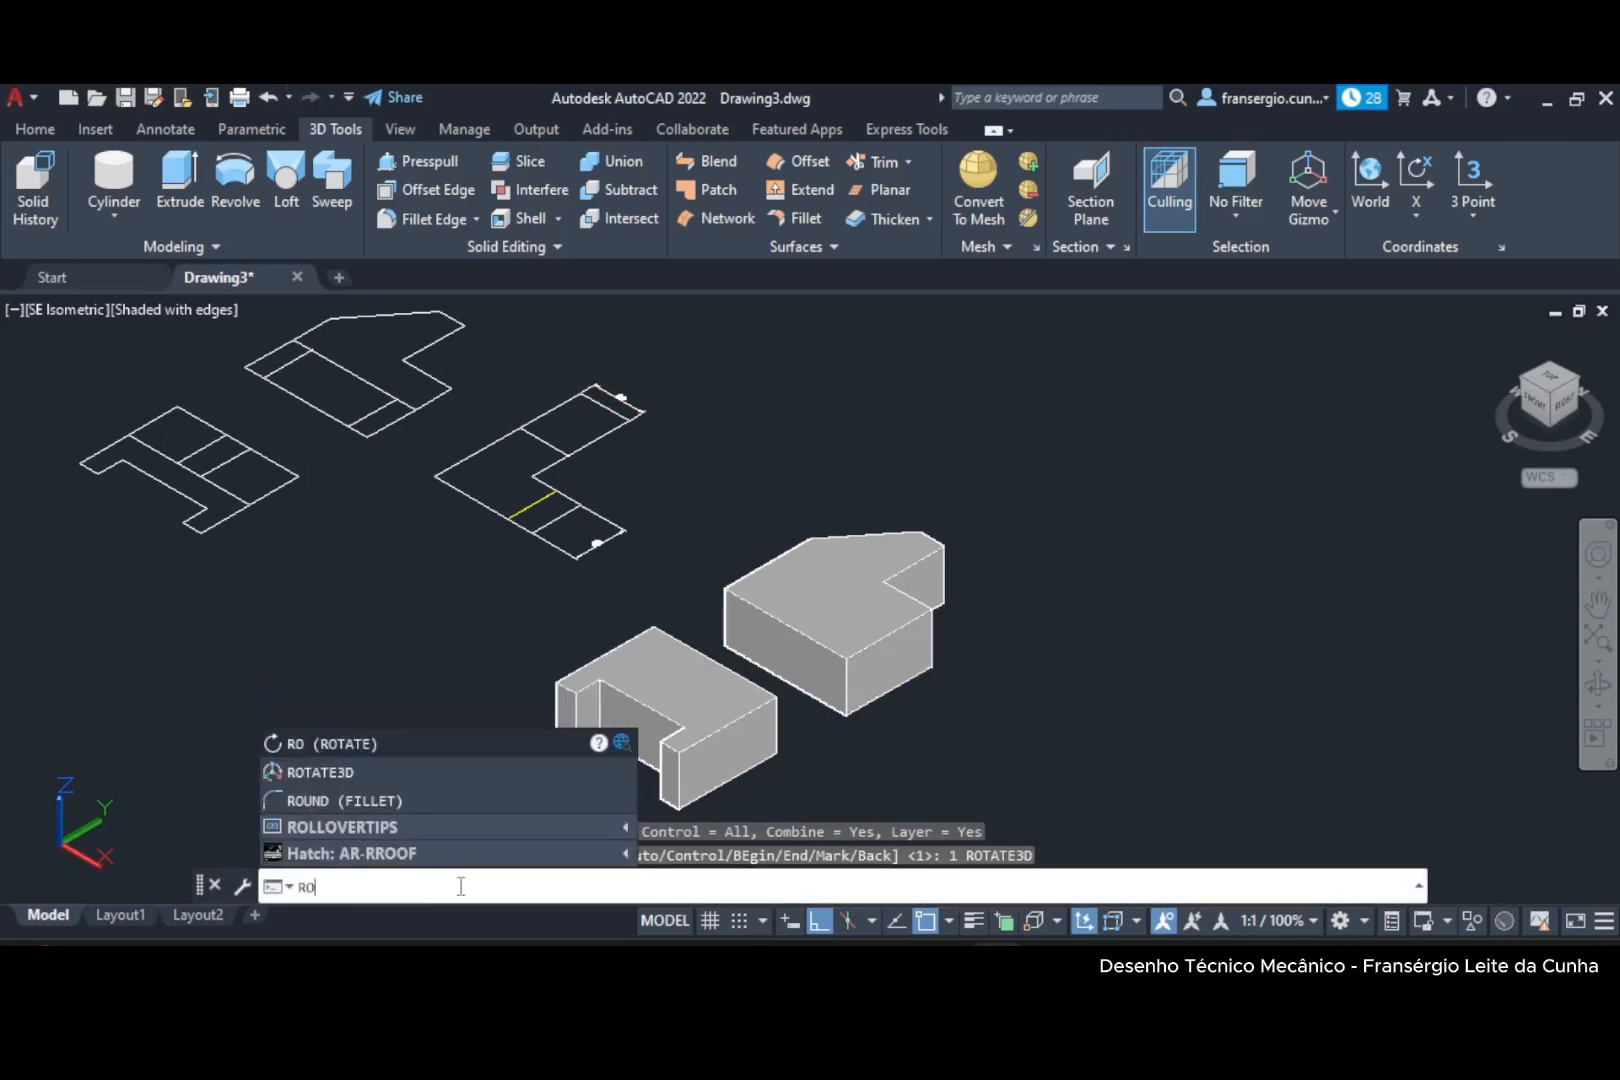
type("D")
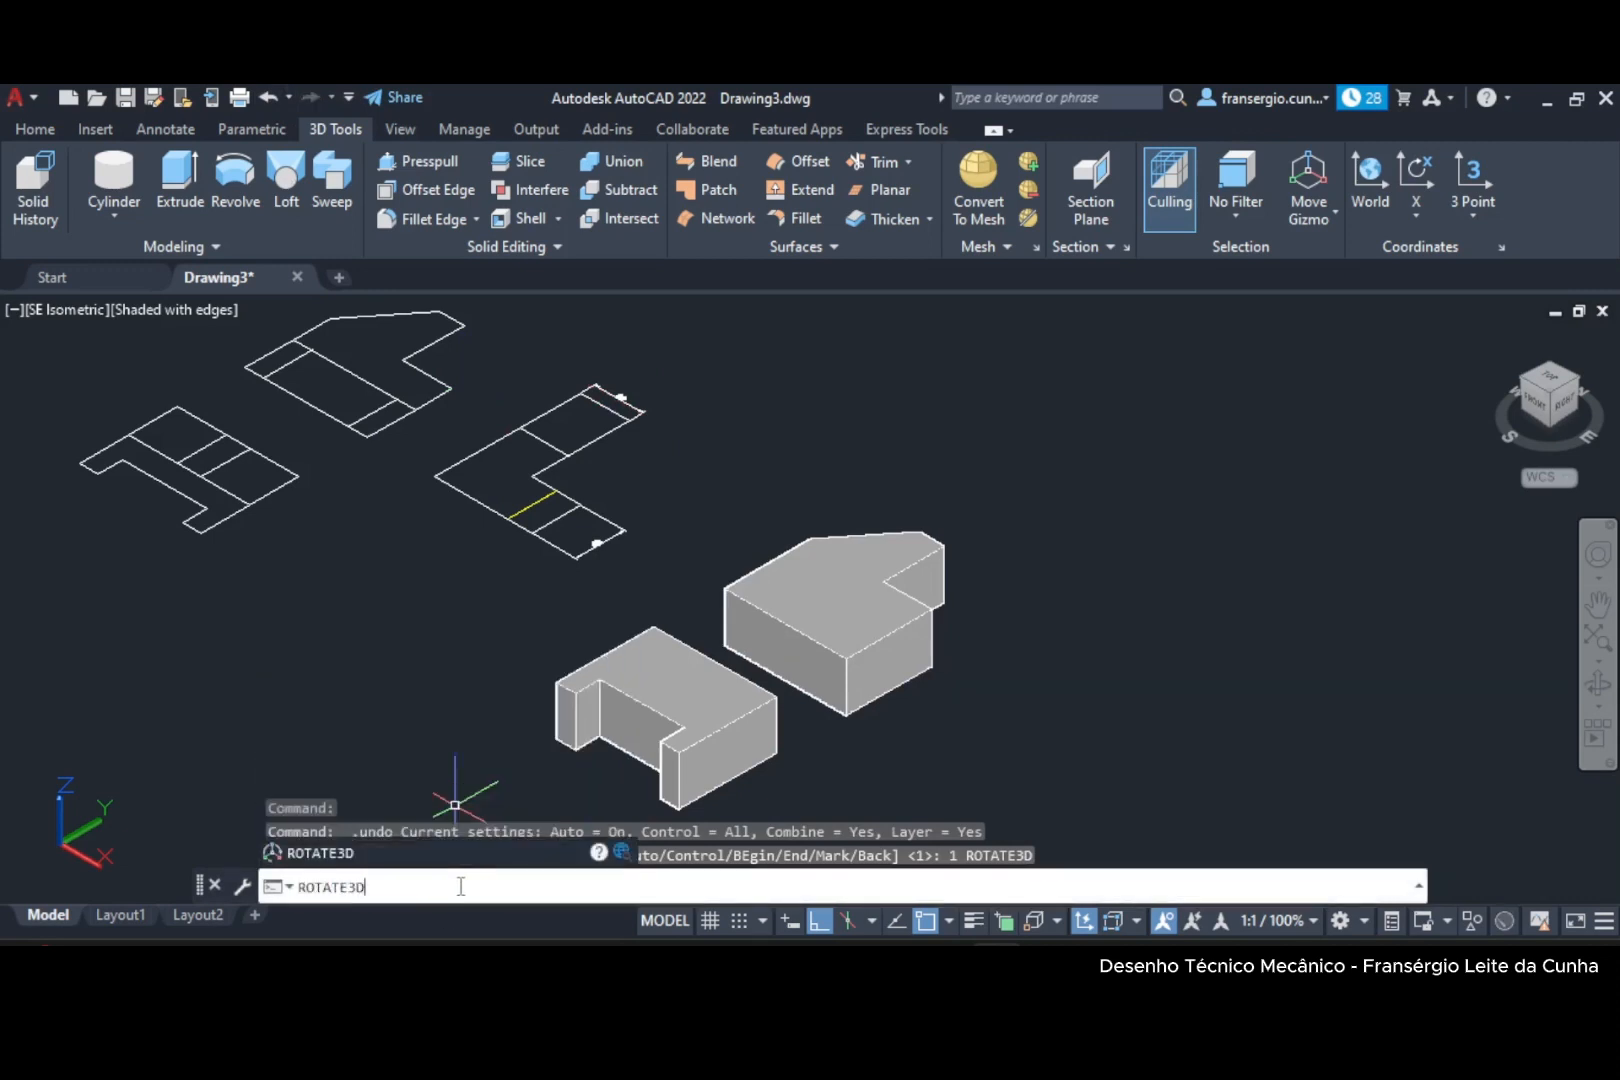
key("Return")
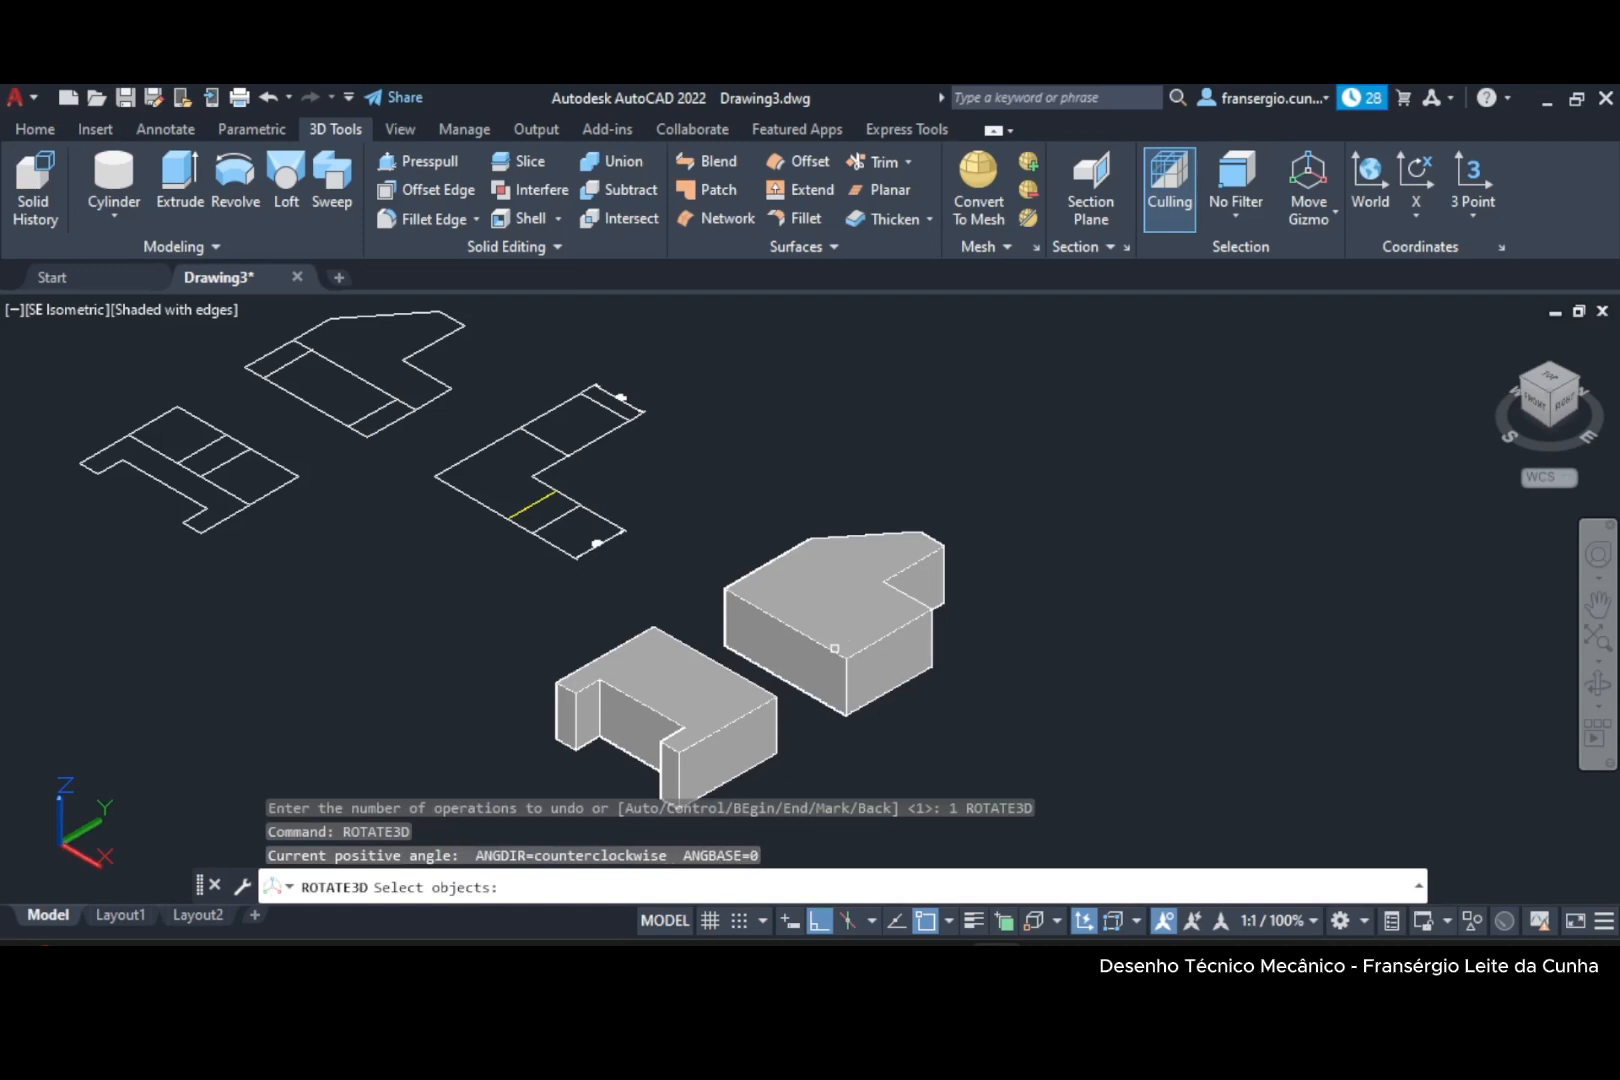
left_click(835, 648)
key("Return")
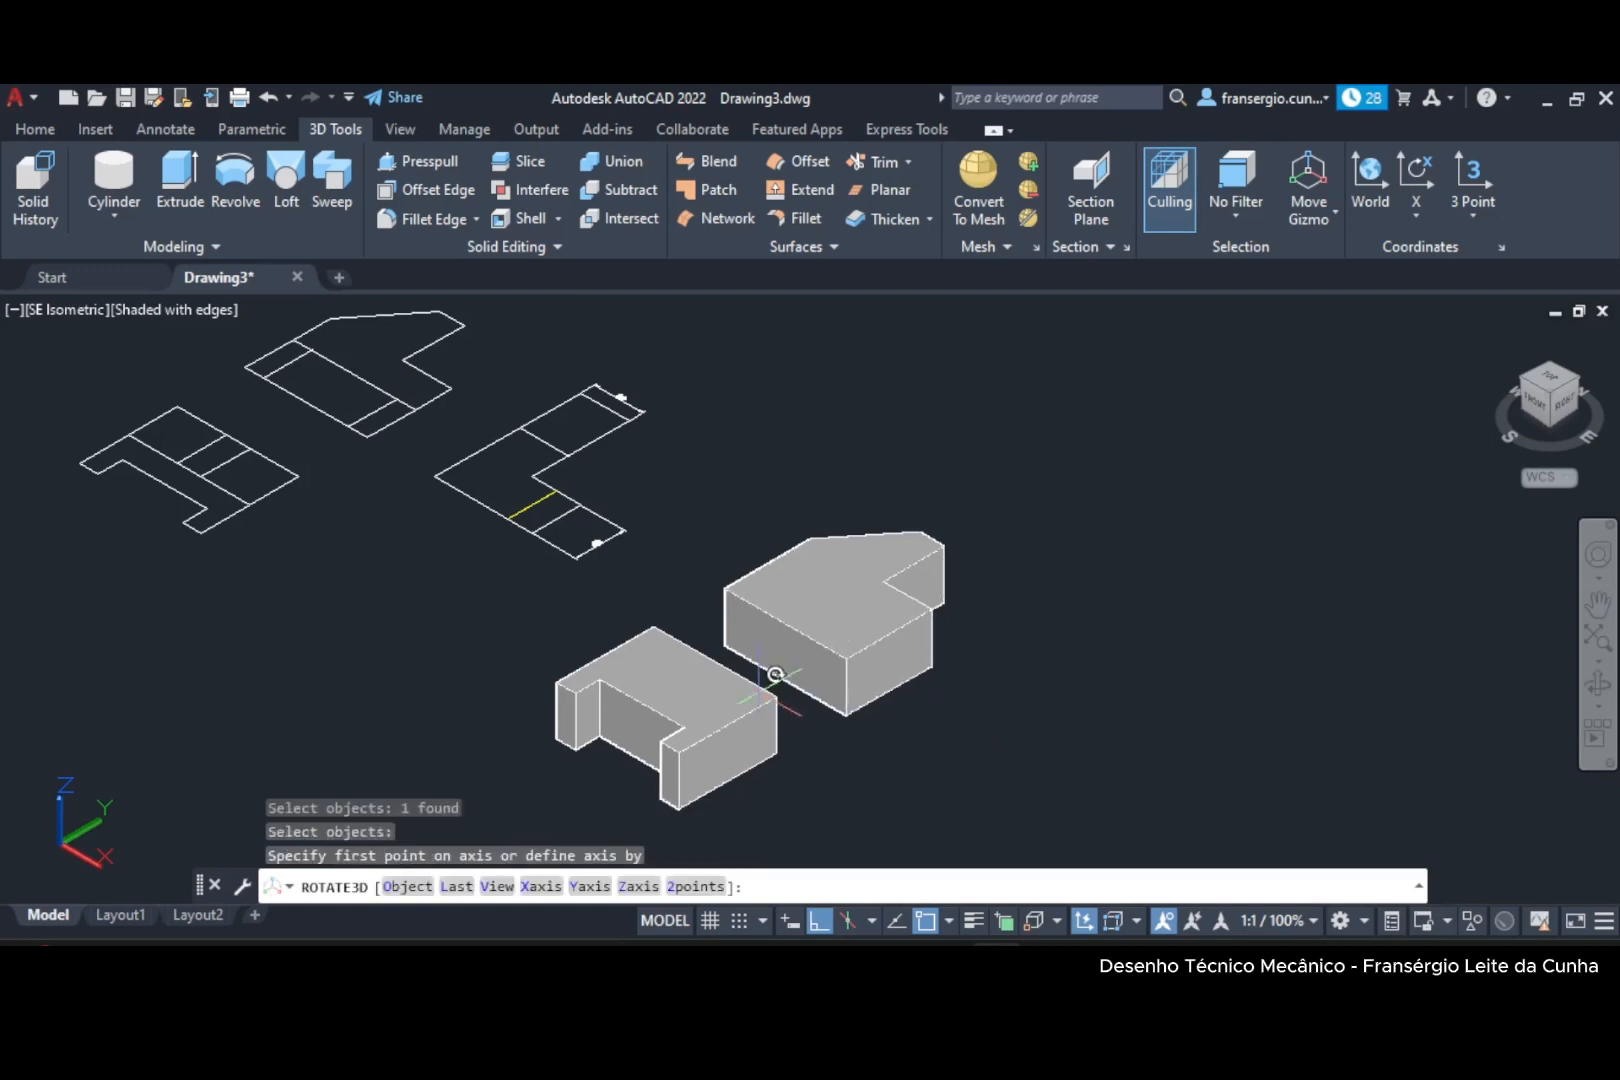
left_click(728, 652)
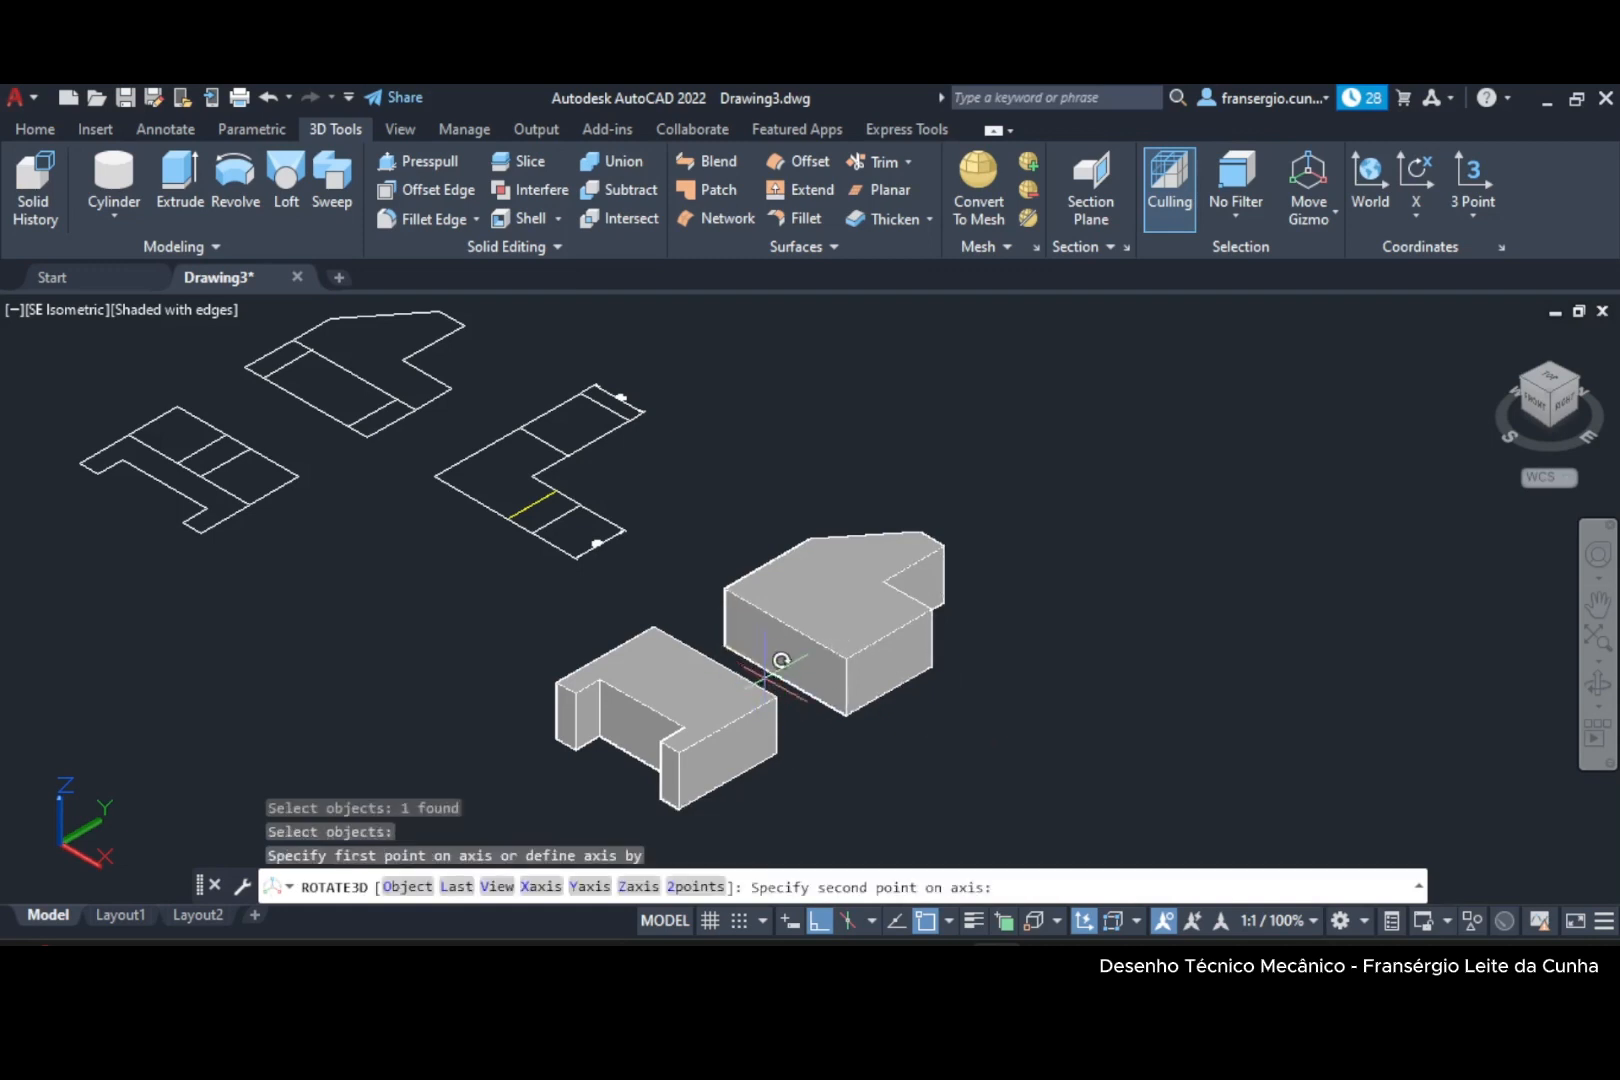
left_click(846, 714)
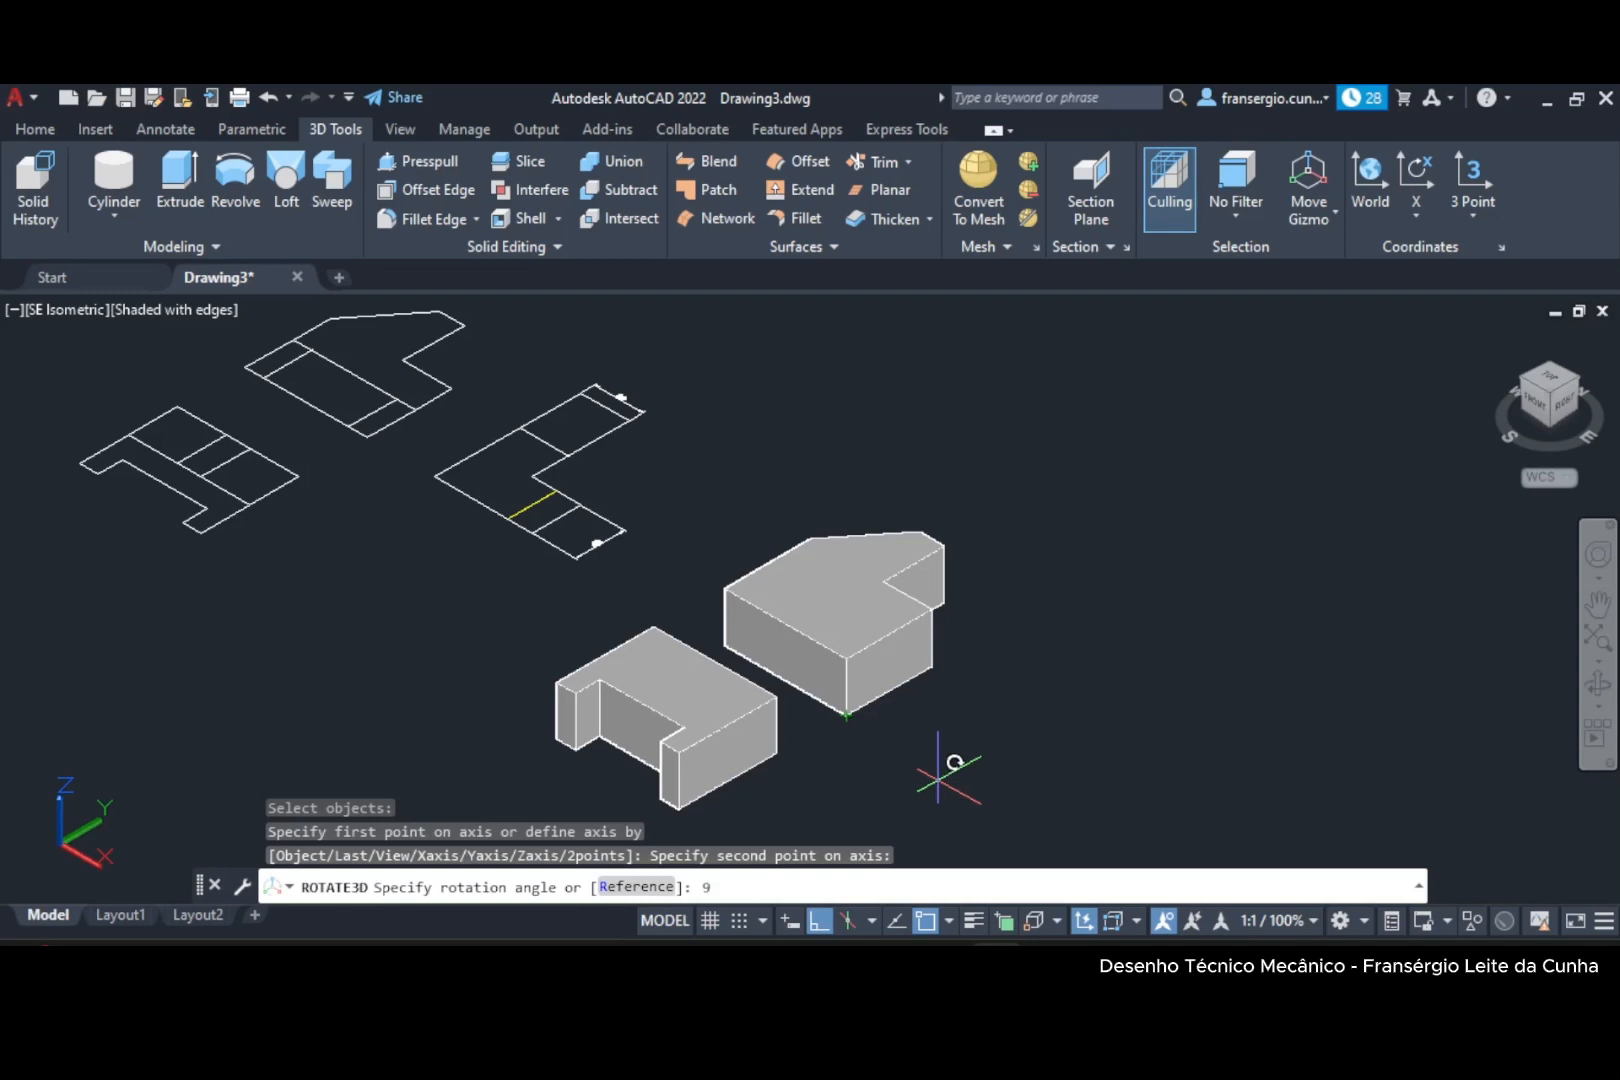
key("Return")
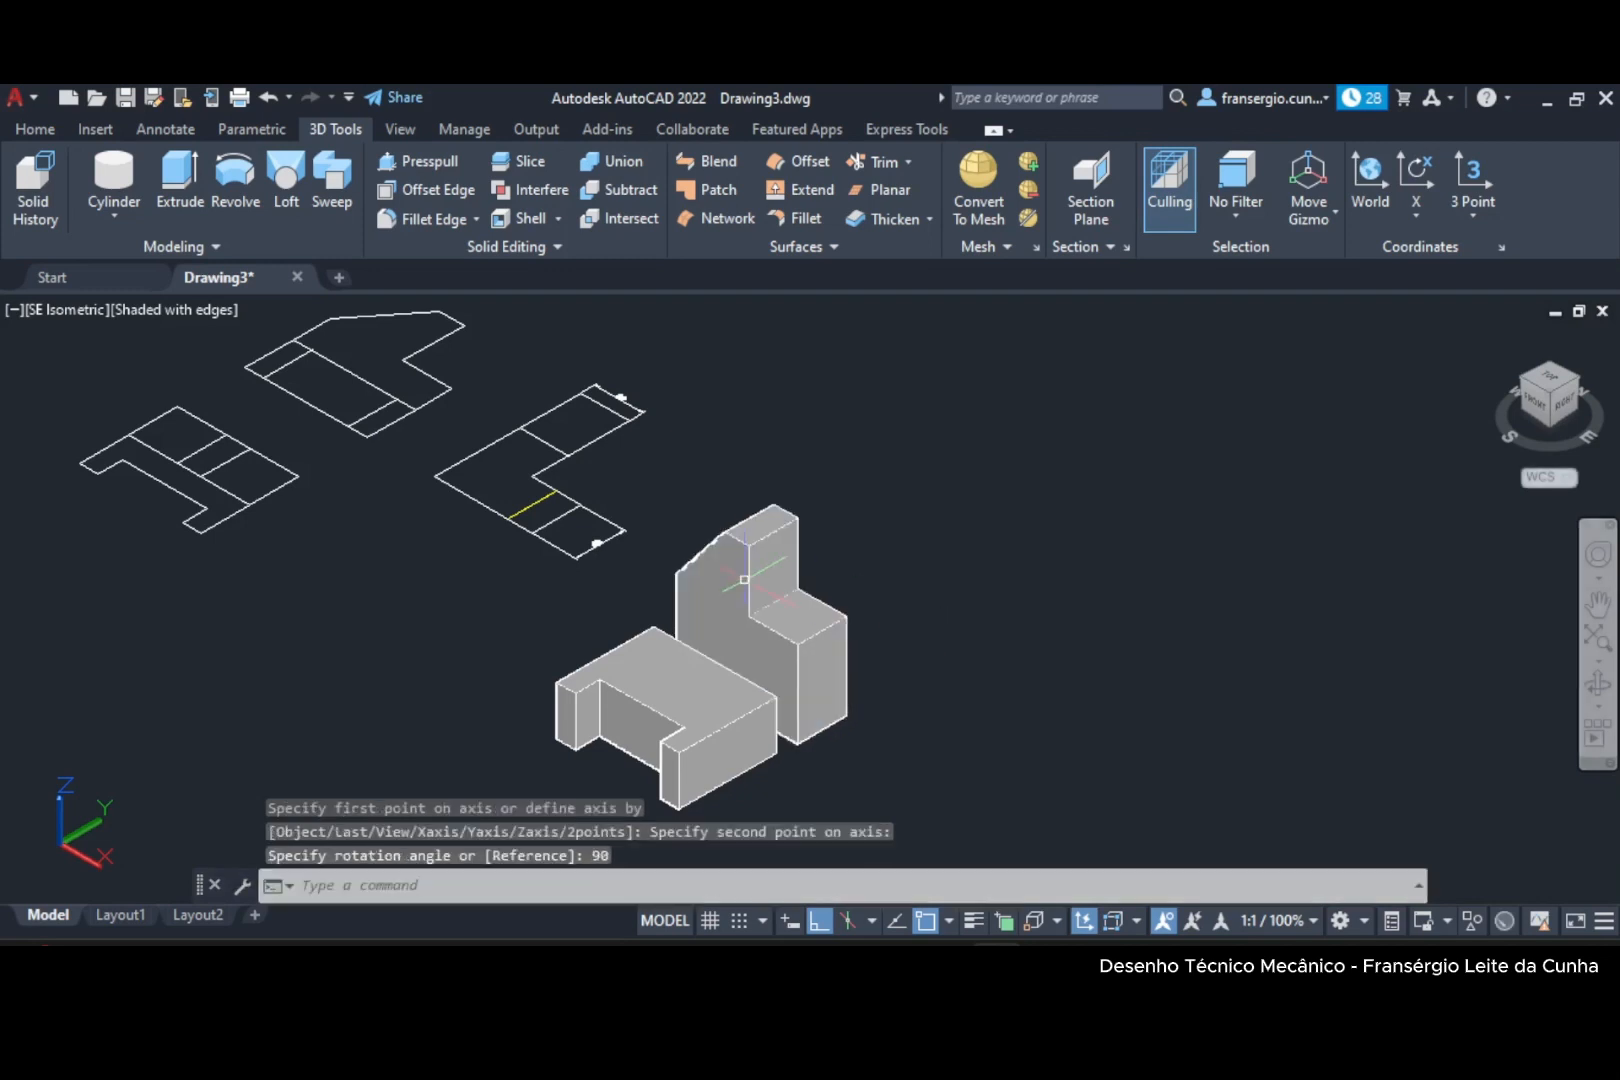
Move the upright front-view solid so its lower rear-right corner meets the matching corner of the top-view solid.
scroll(725, 660, "up", 2)
middle_click_drag(719, 668, 620, 566)
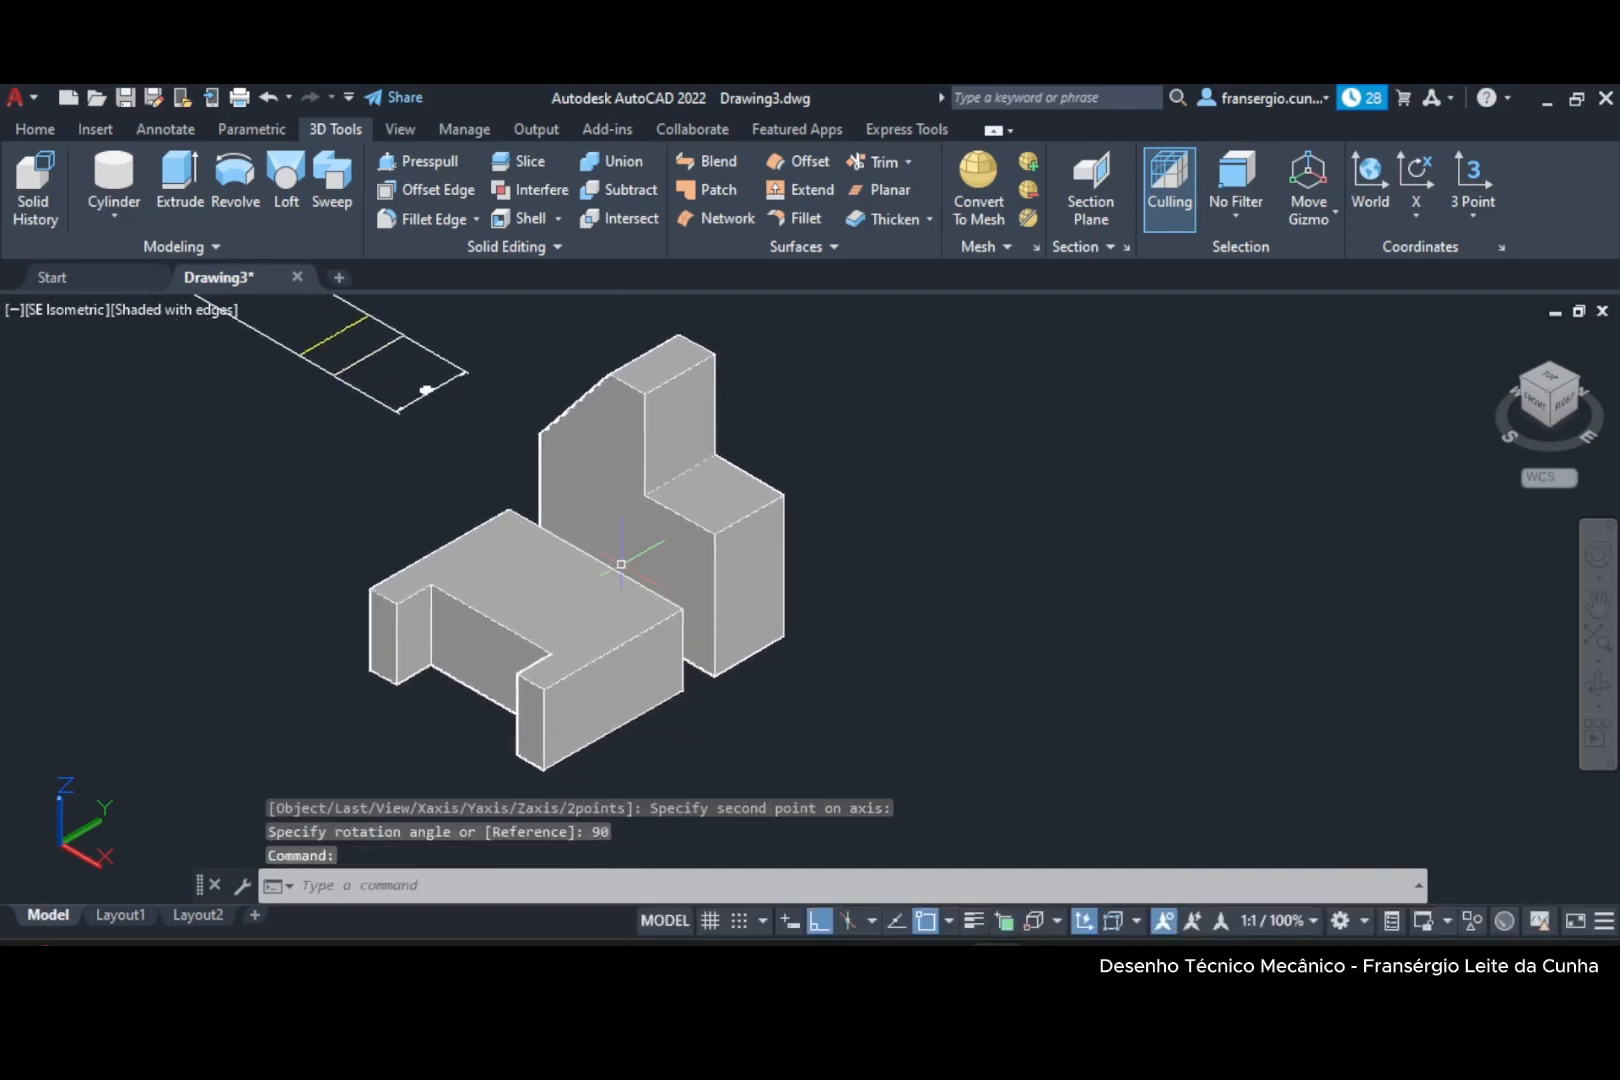
scroll(620, 566, "up", 2)
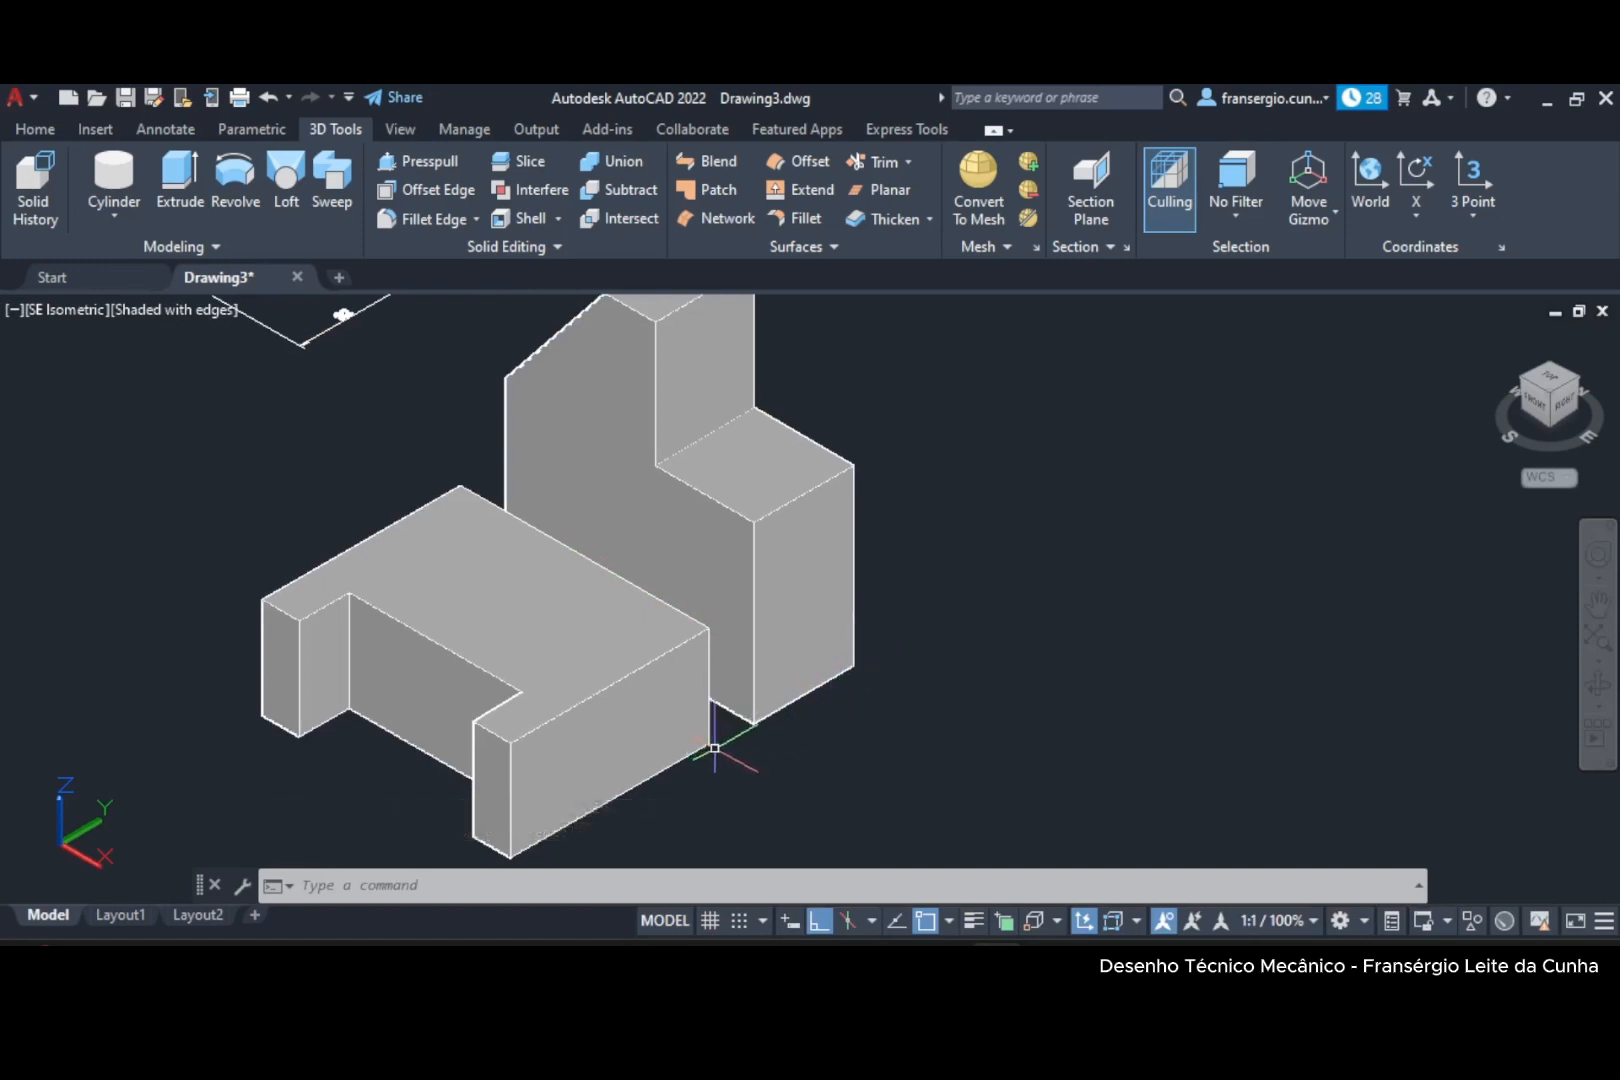
left_click(38, 129)
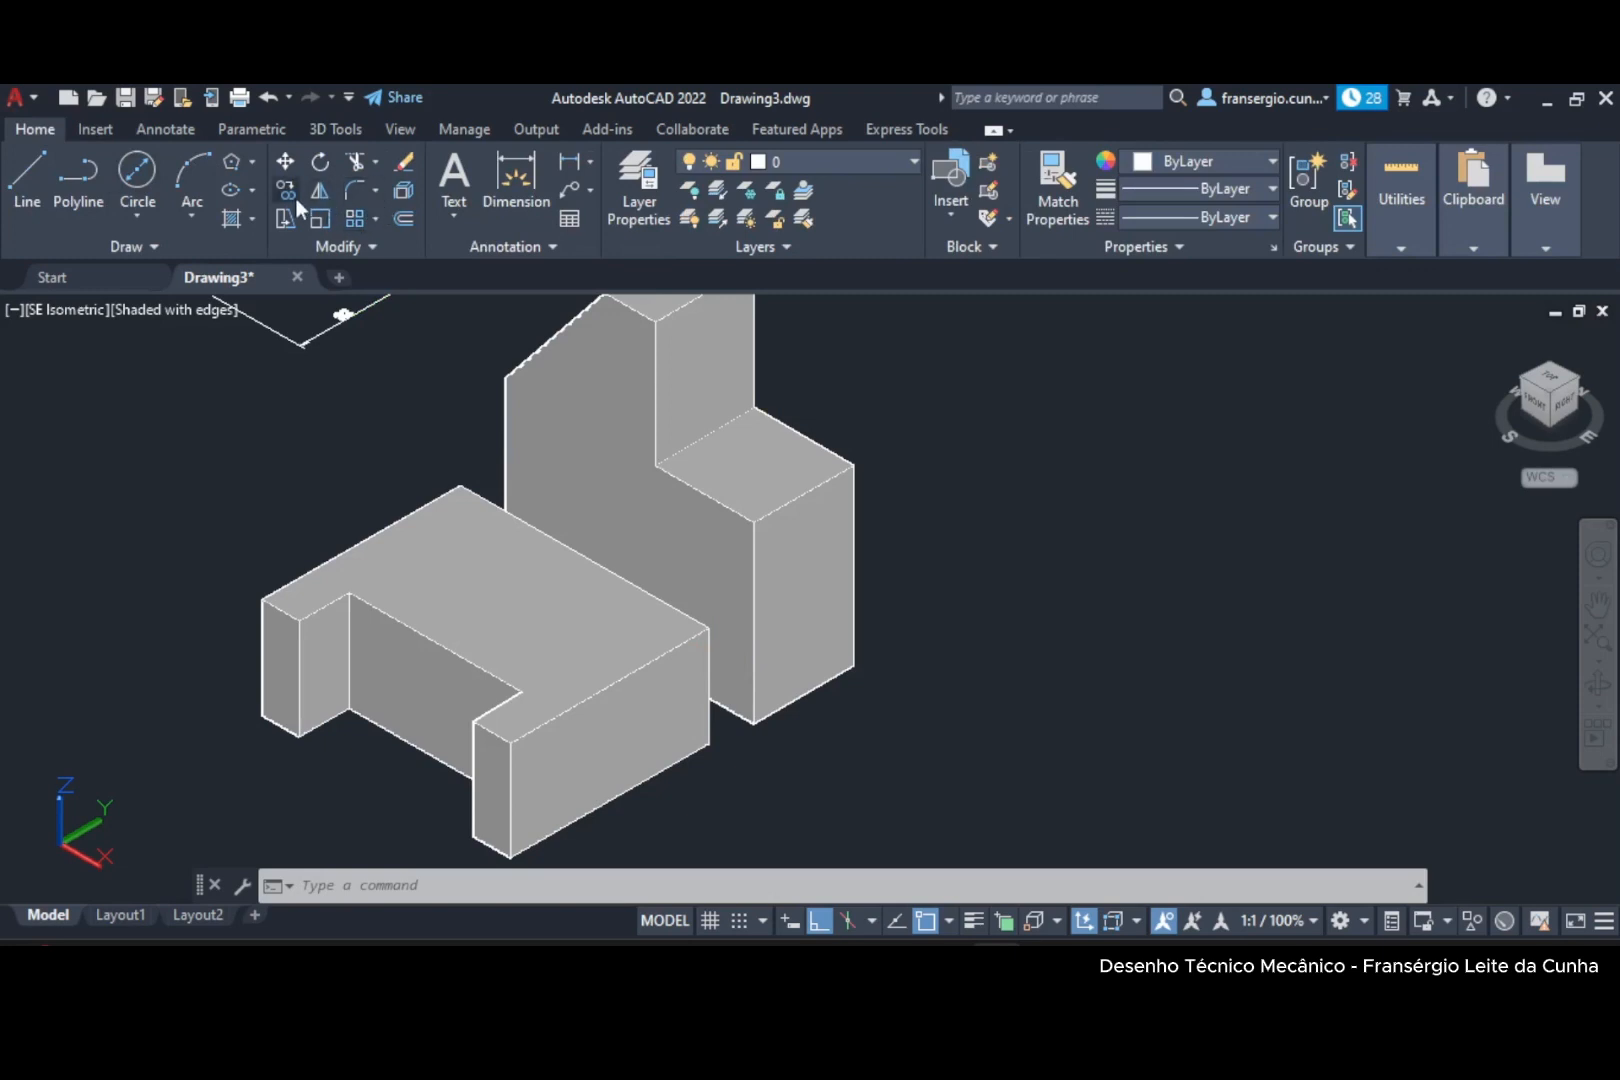
left_click(286, 170)
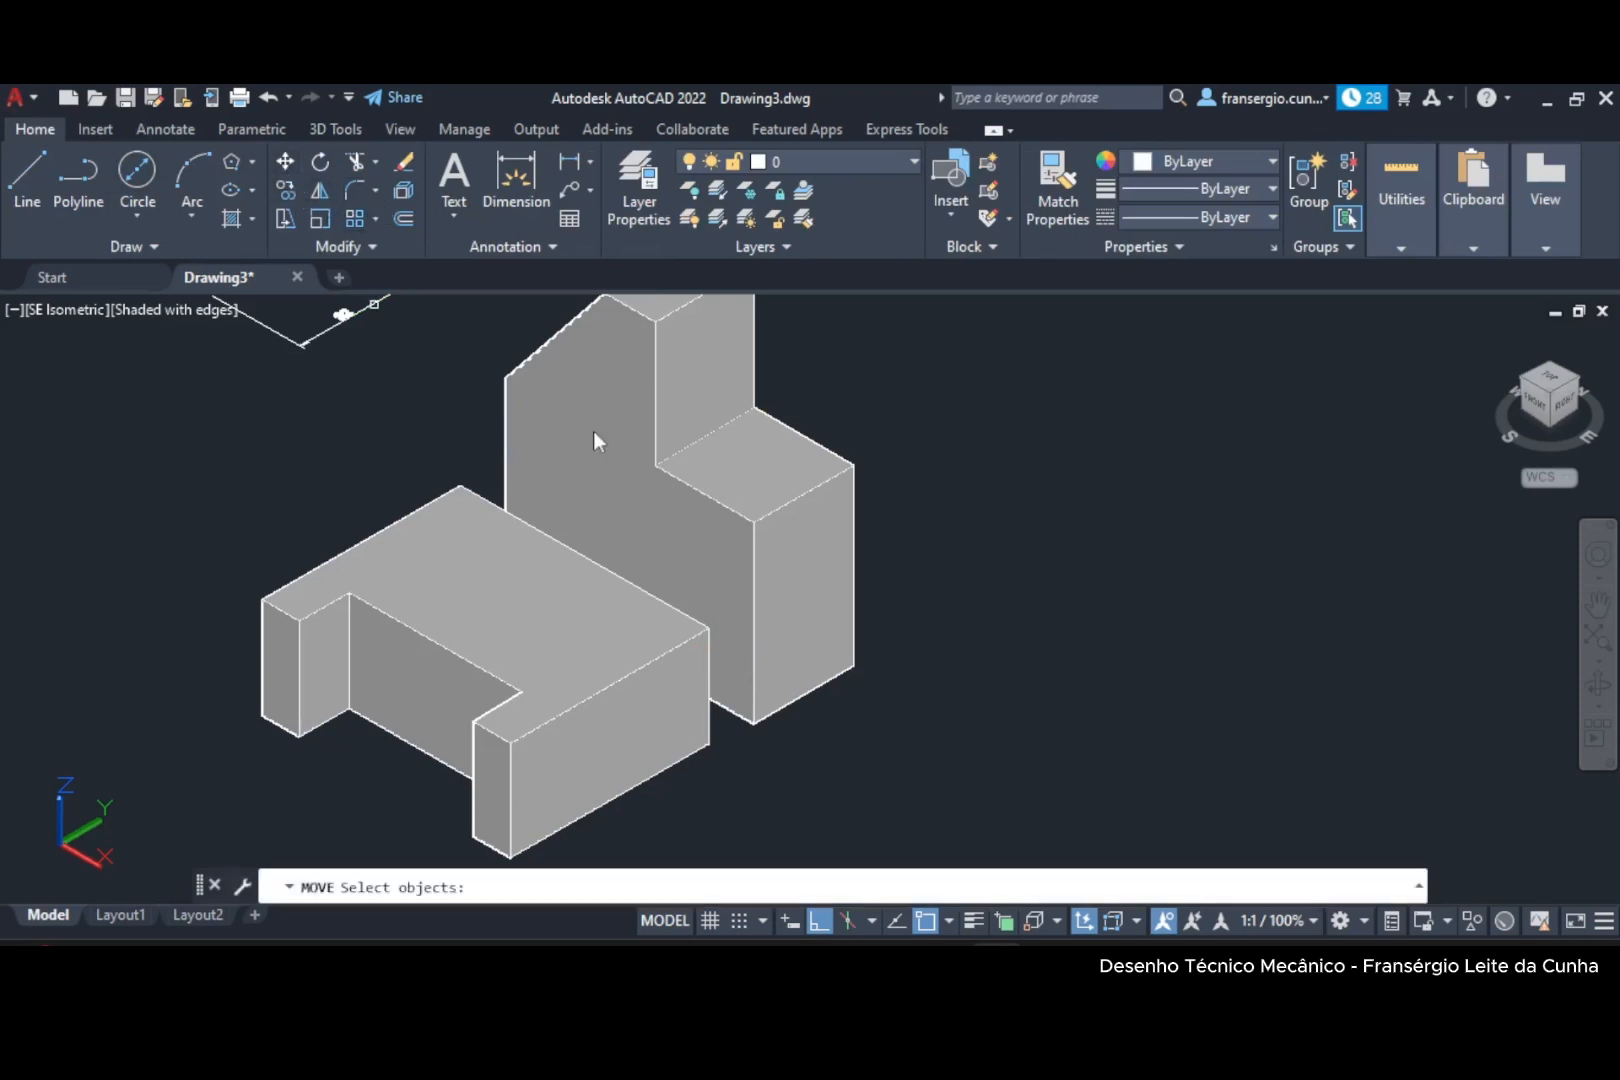
left_click(808, 492)
key("Return")
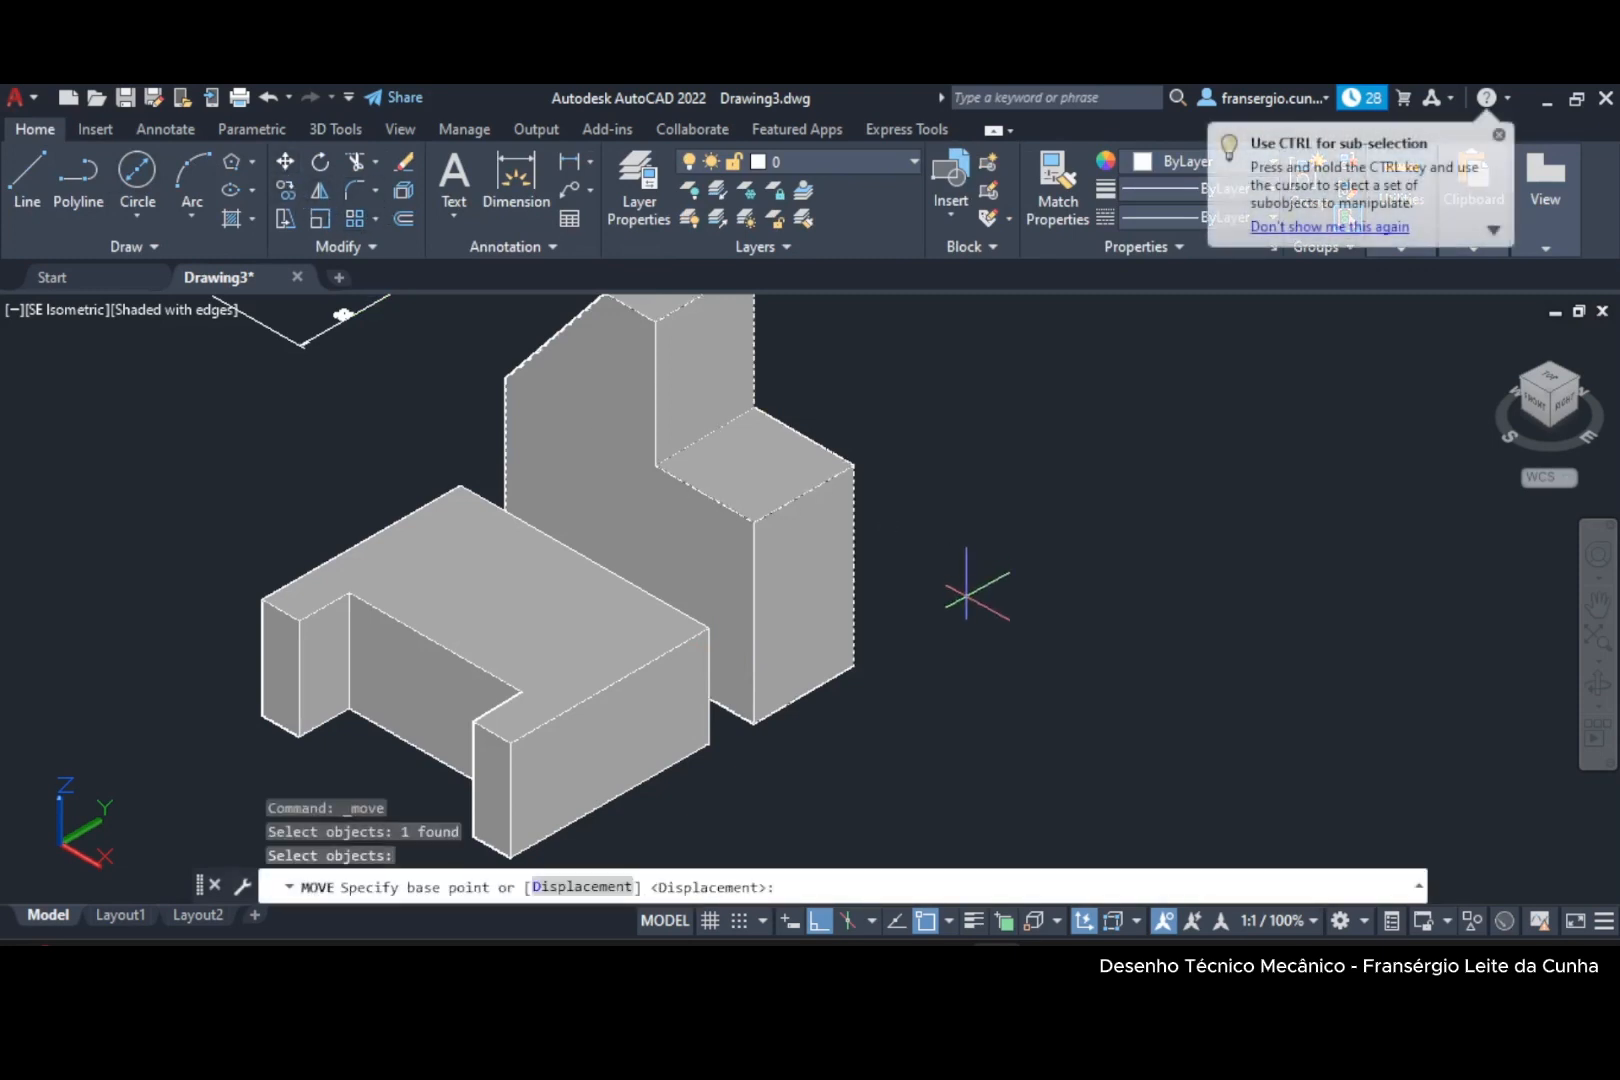
left_click(851, 665)
left_click(708, 743)
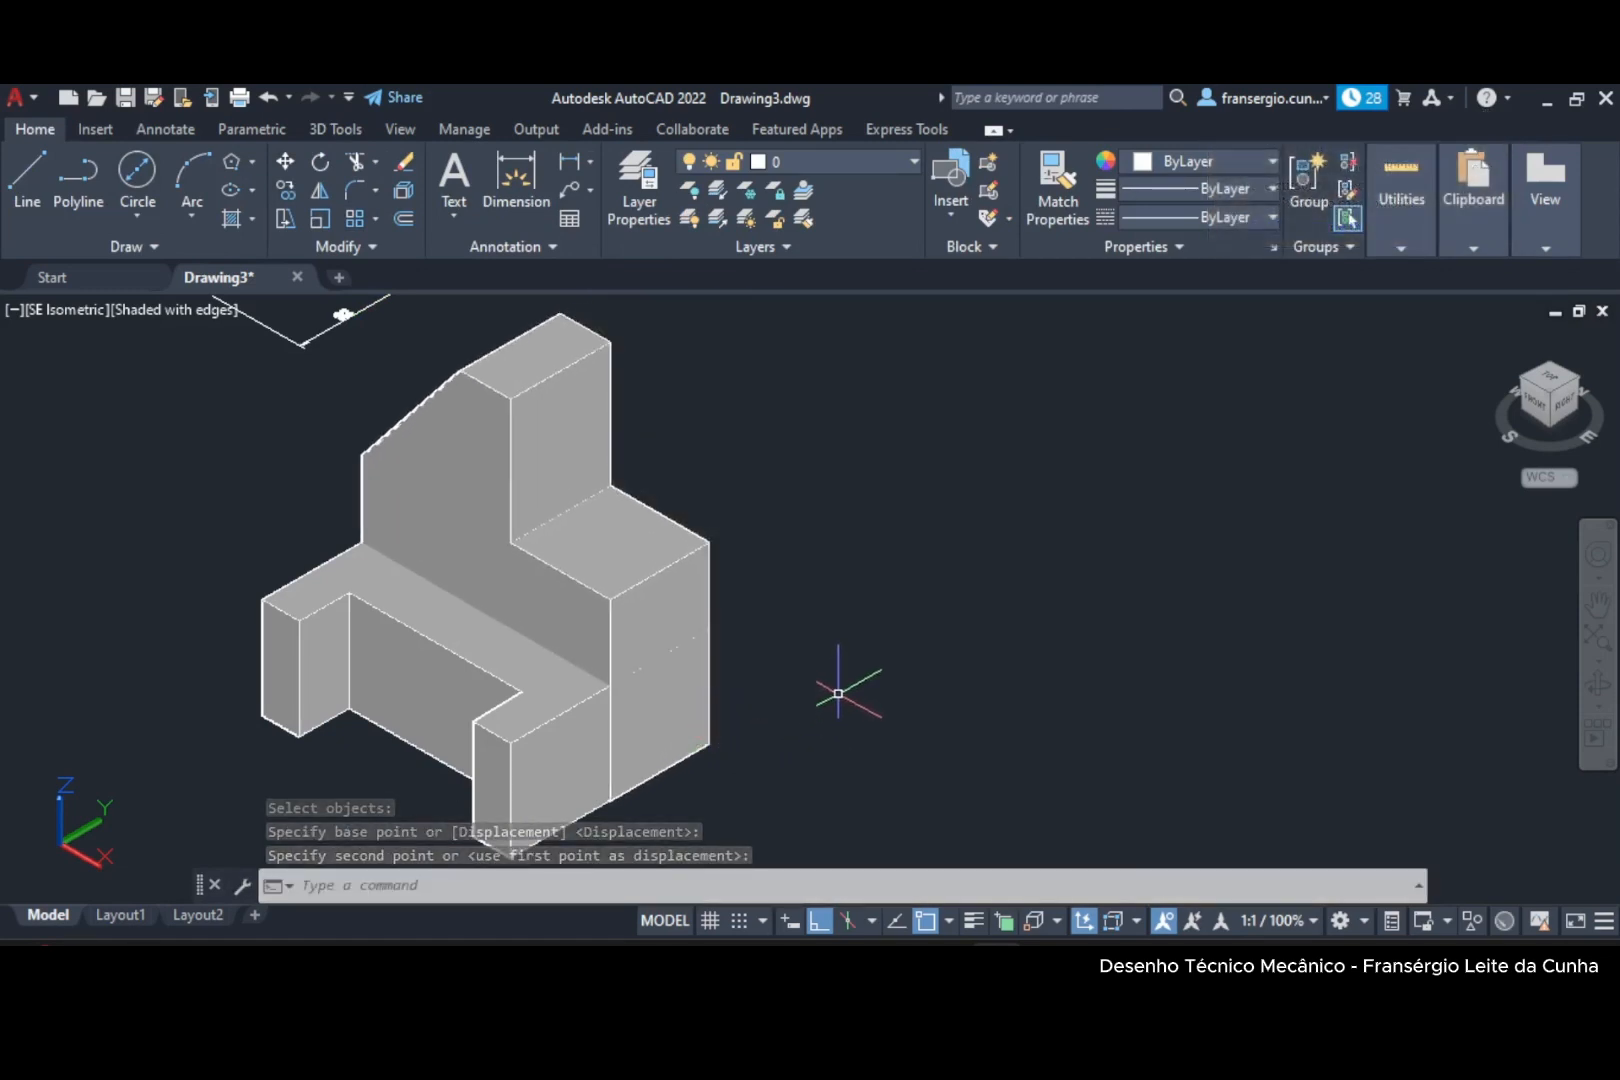
left_click(668, 563)
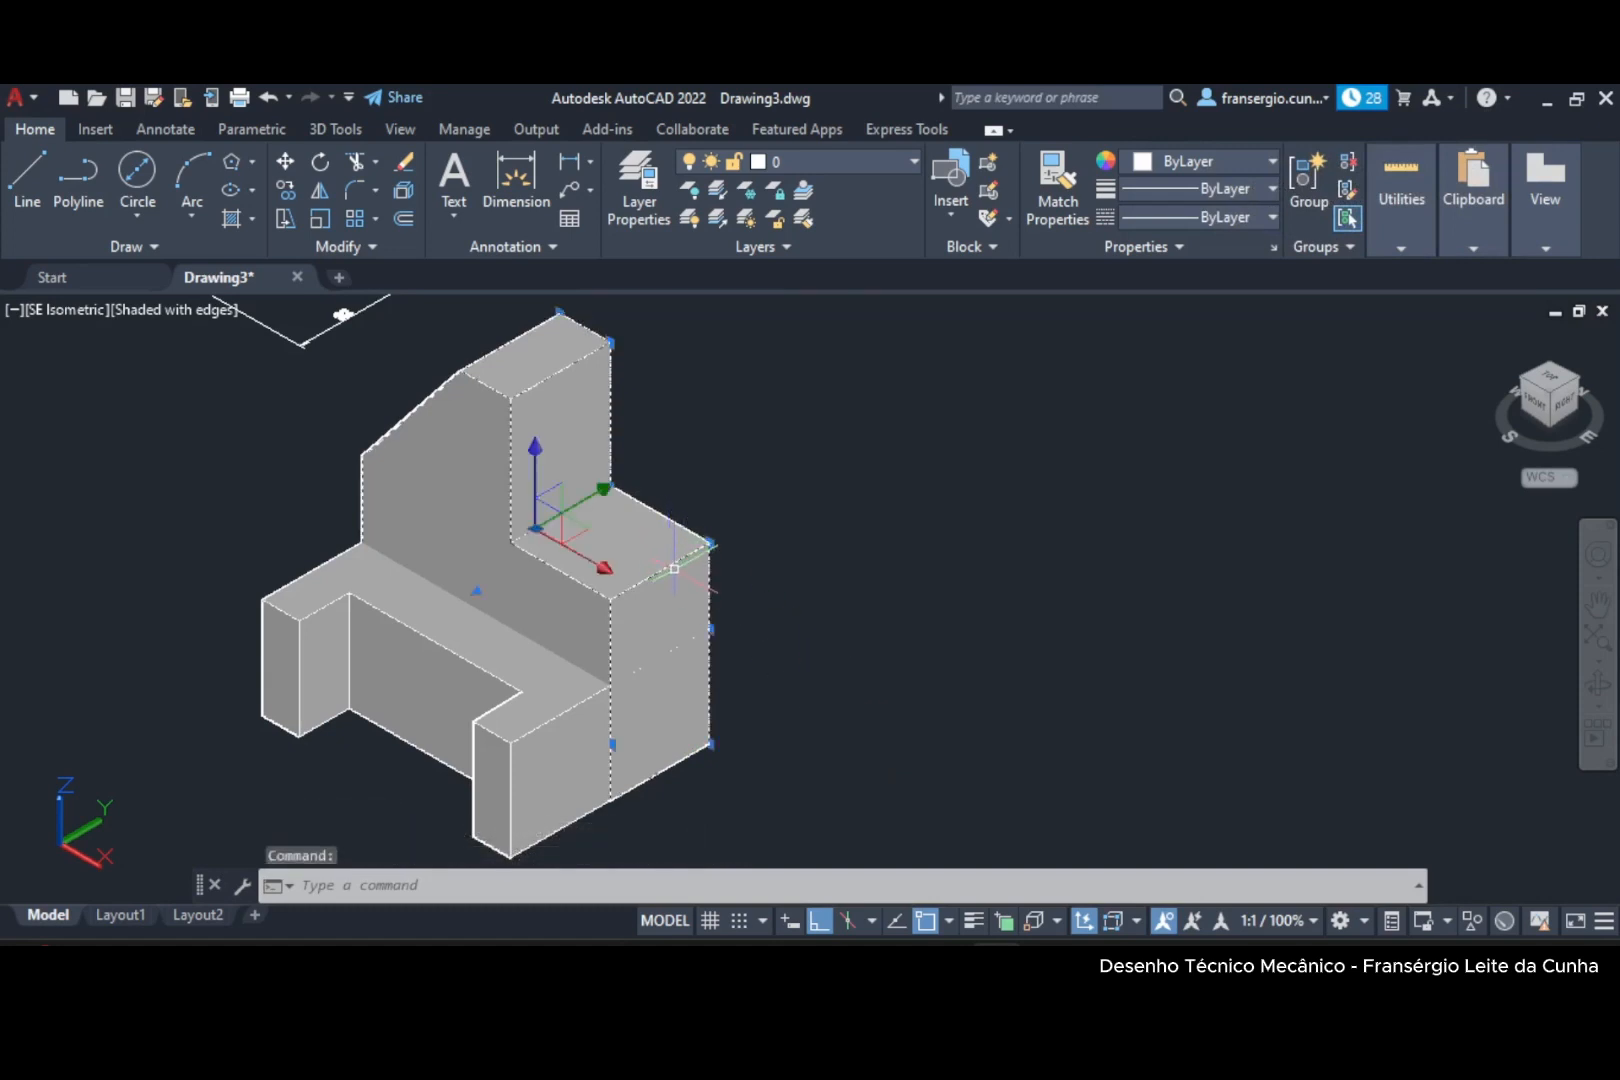
key("Escape")
key("Escape")
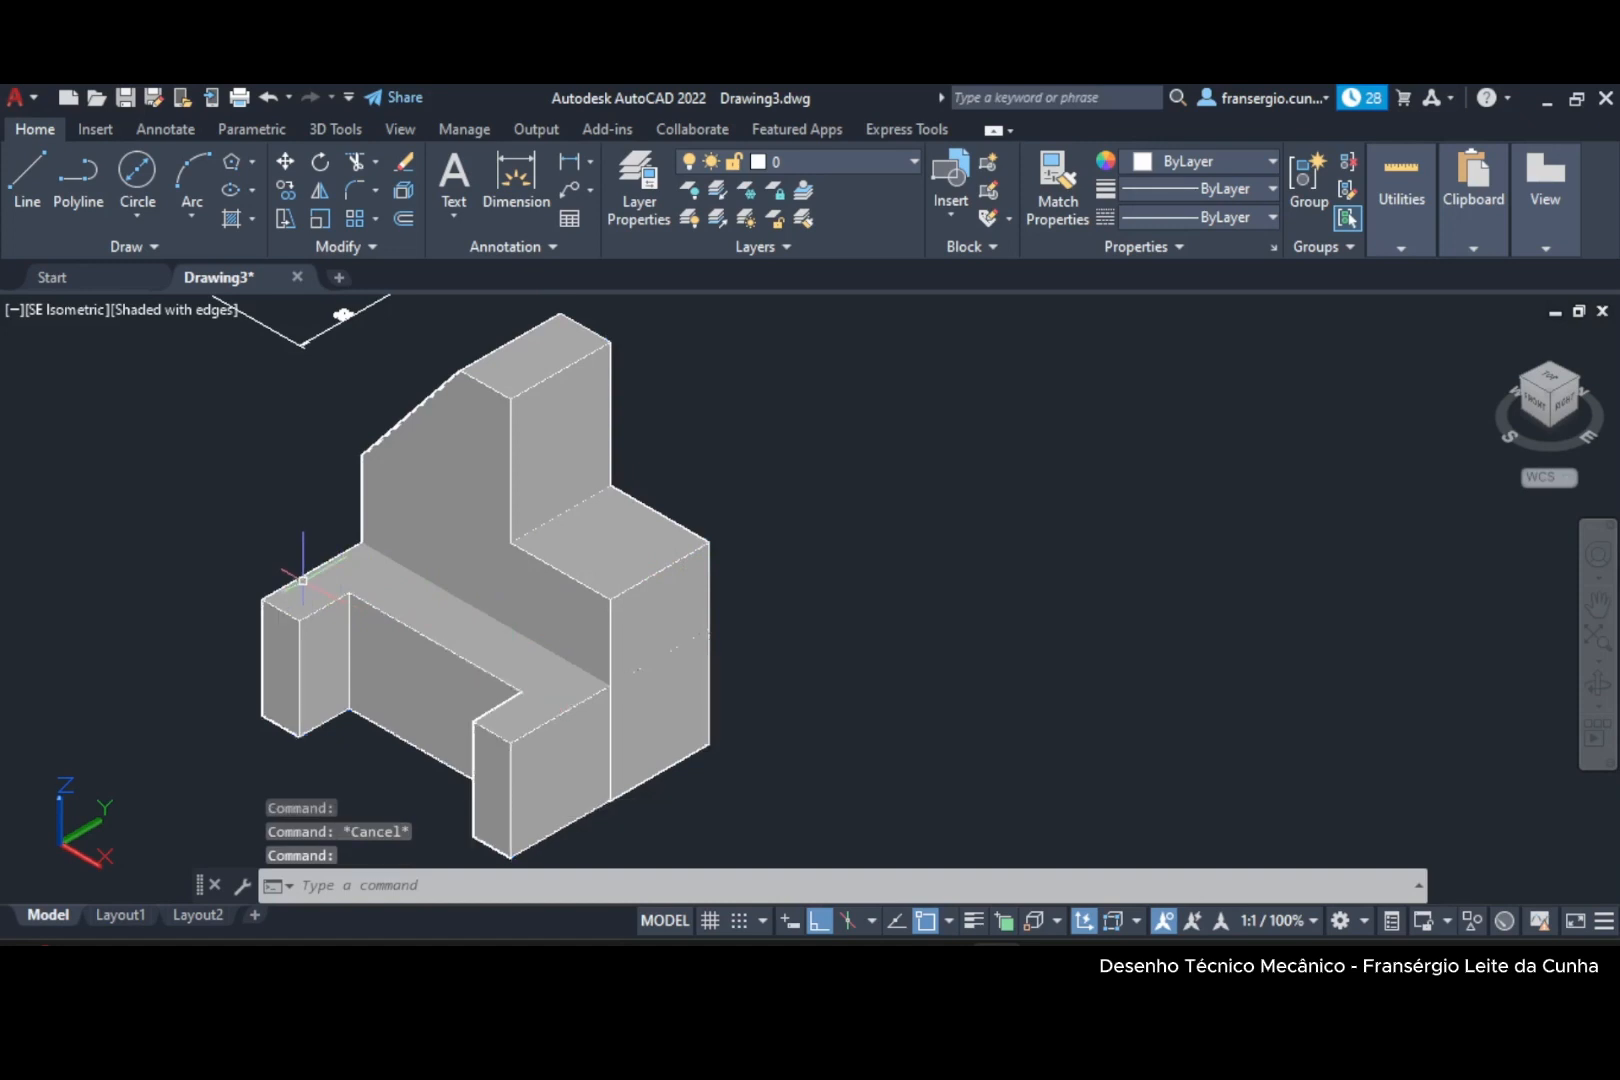
Unite the front-view and top-view solids into a single solid with Union.
middle_click_drag(872, 627, 1045, 629)
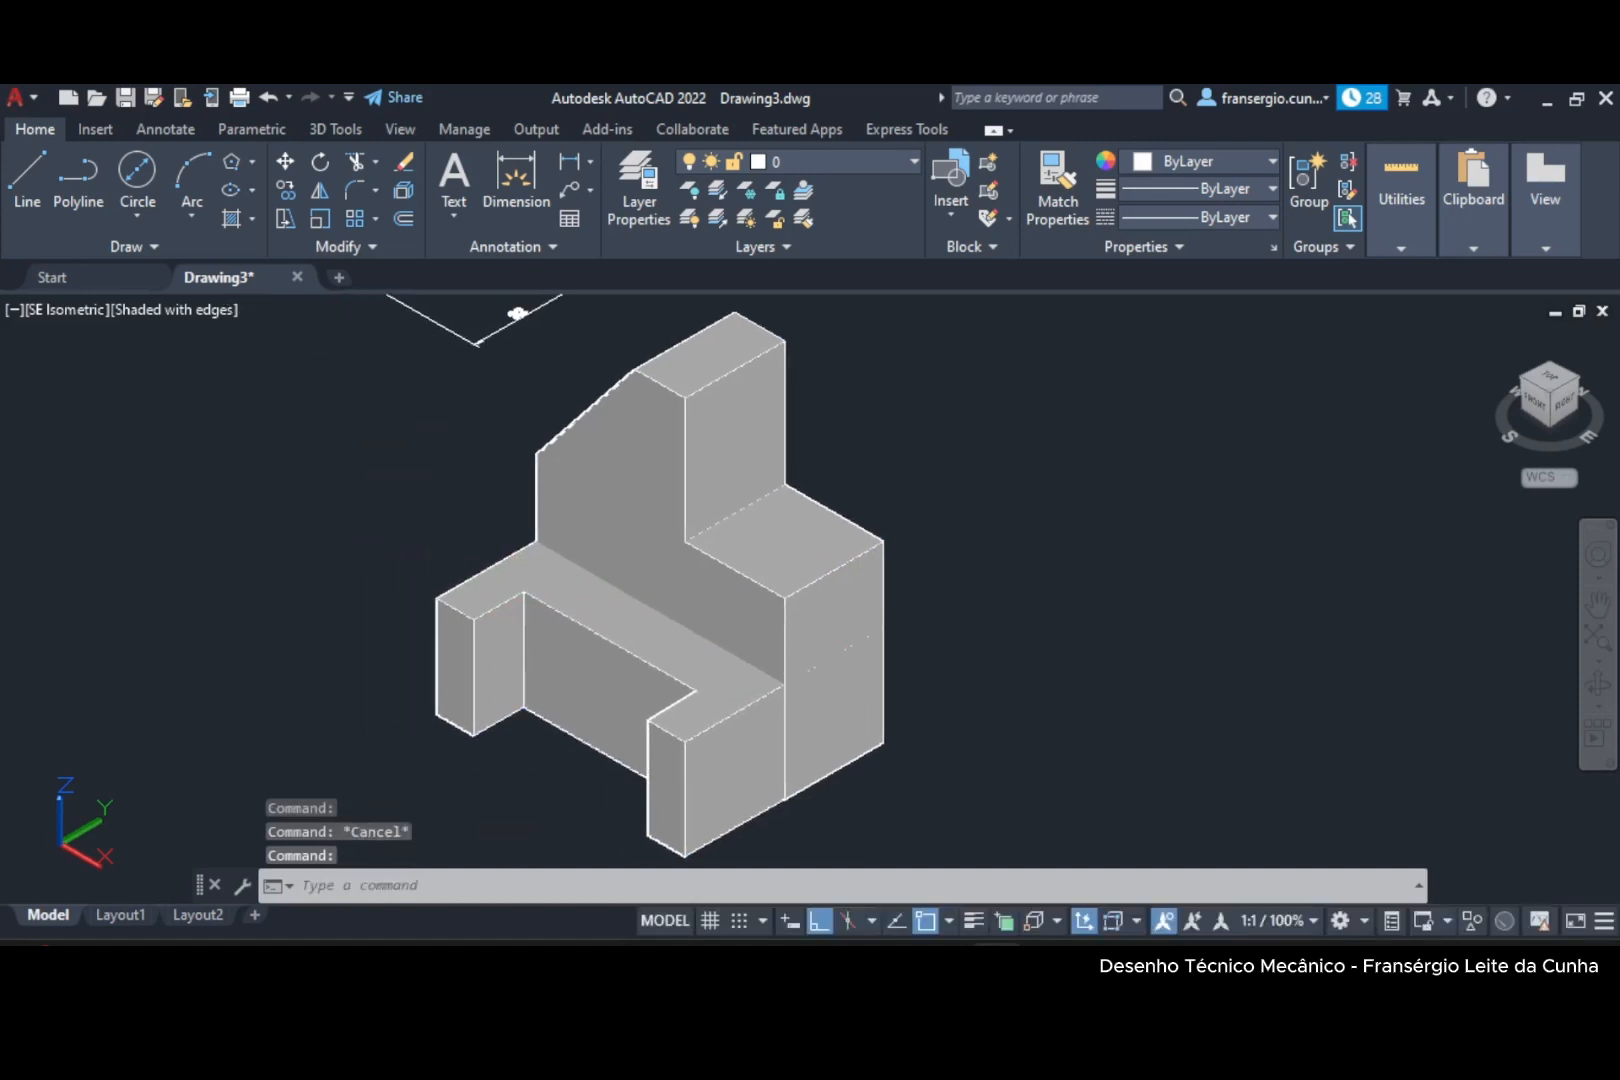
left_click(340, 130)
left_click(612, 161)
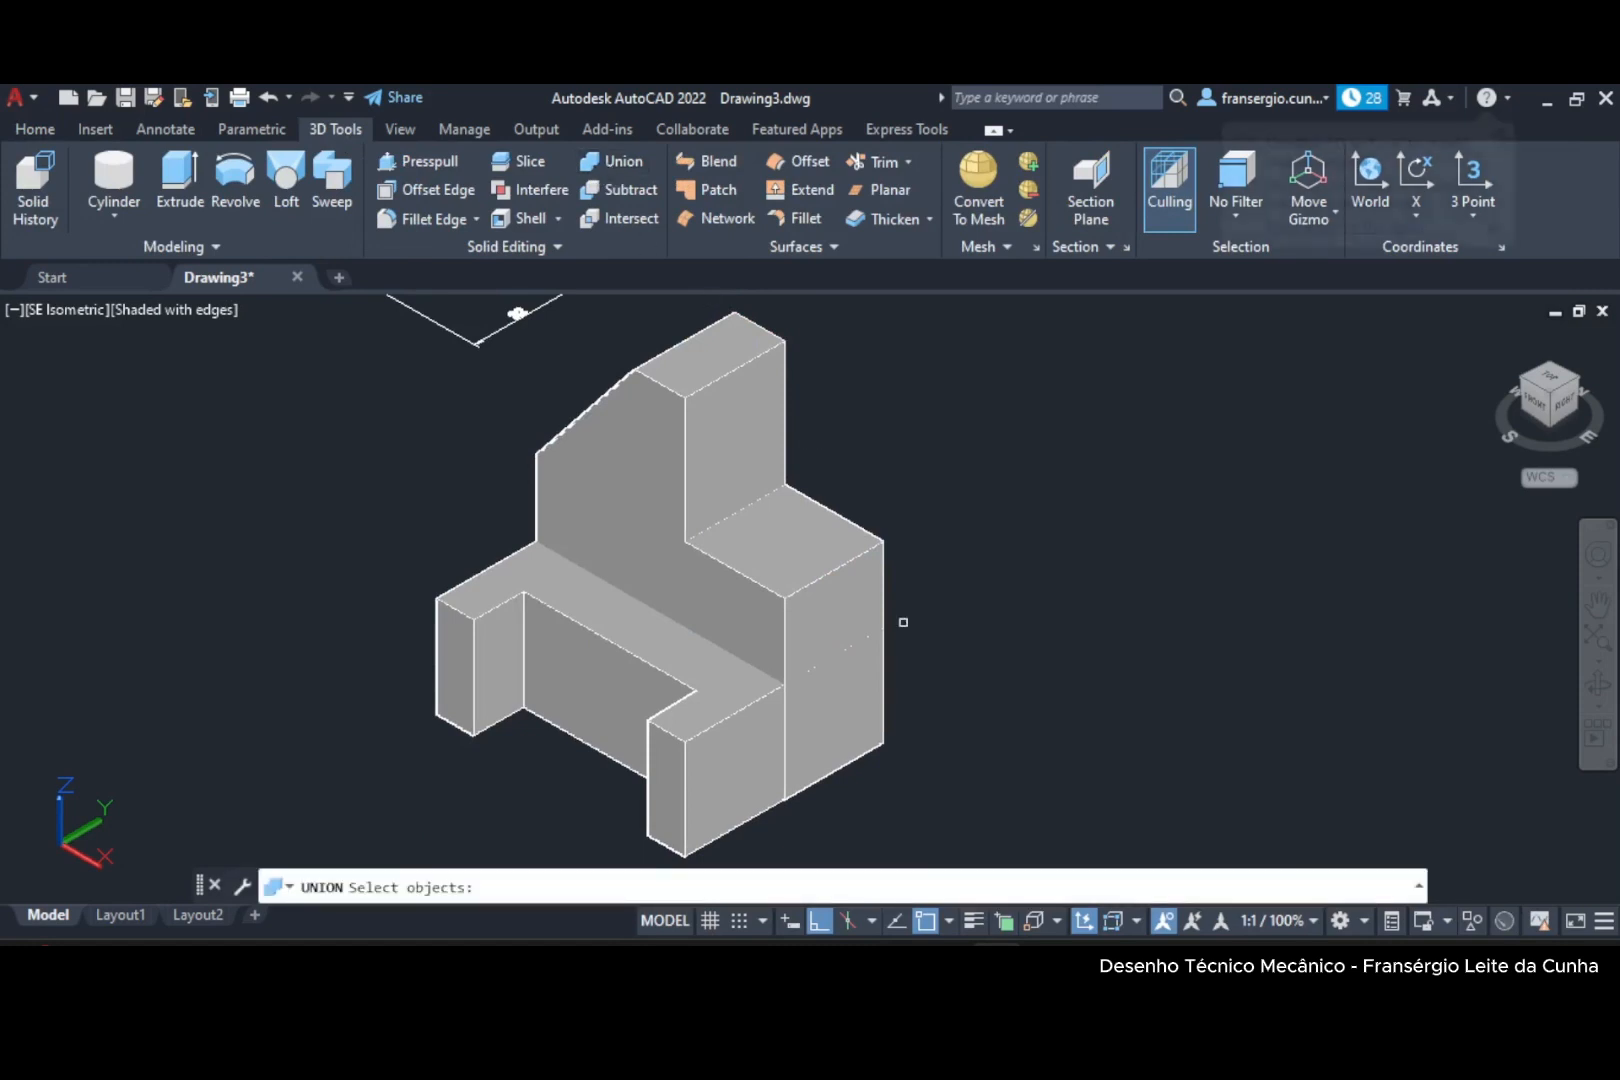
left_click(985, 787)
left_click(549, 544)
key("Return")
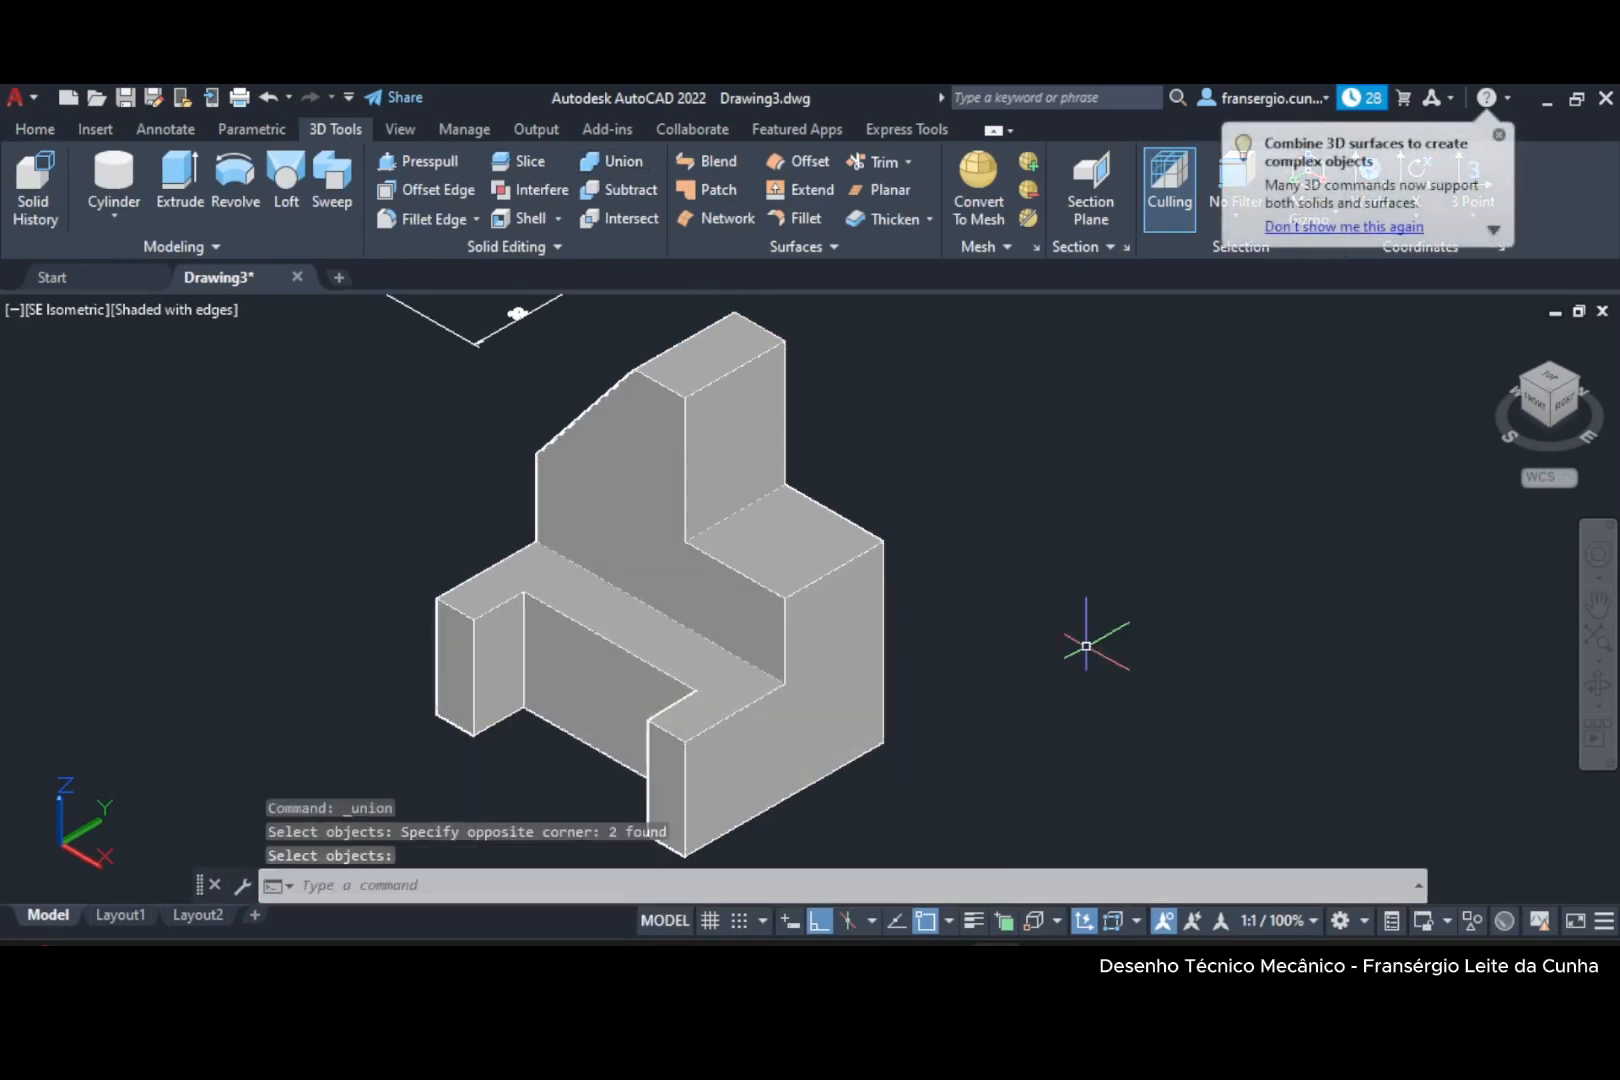
left_click(808, 580)
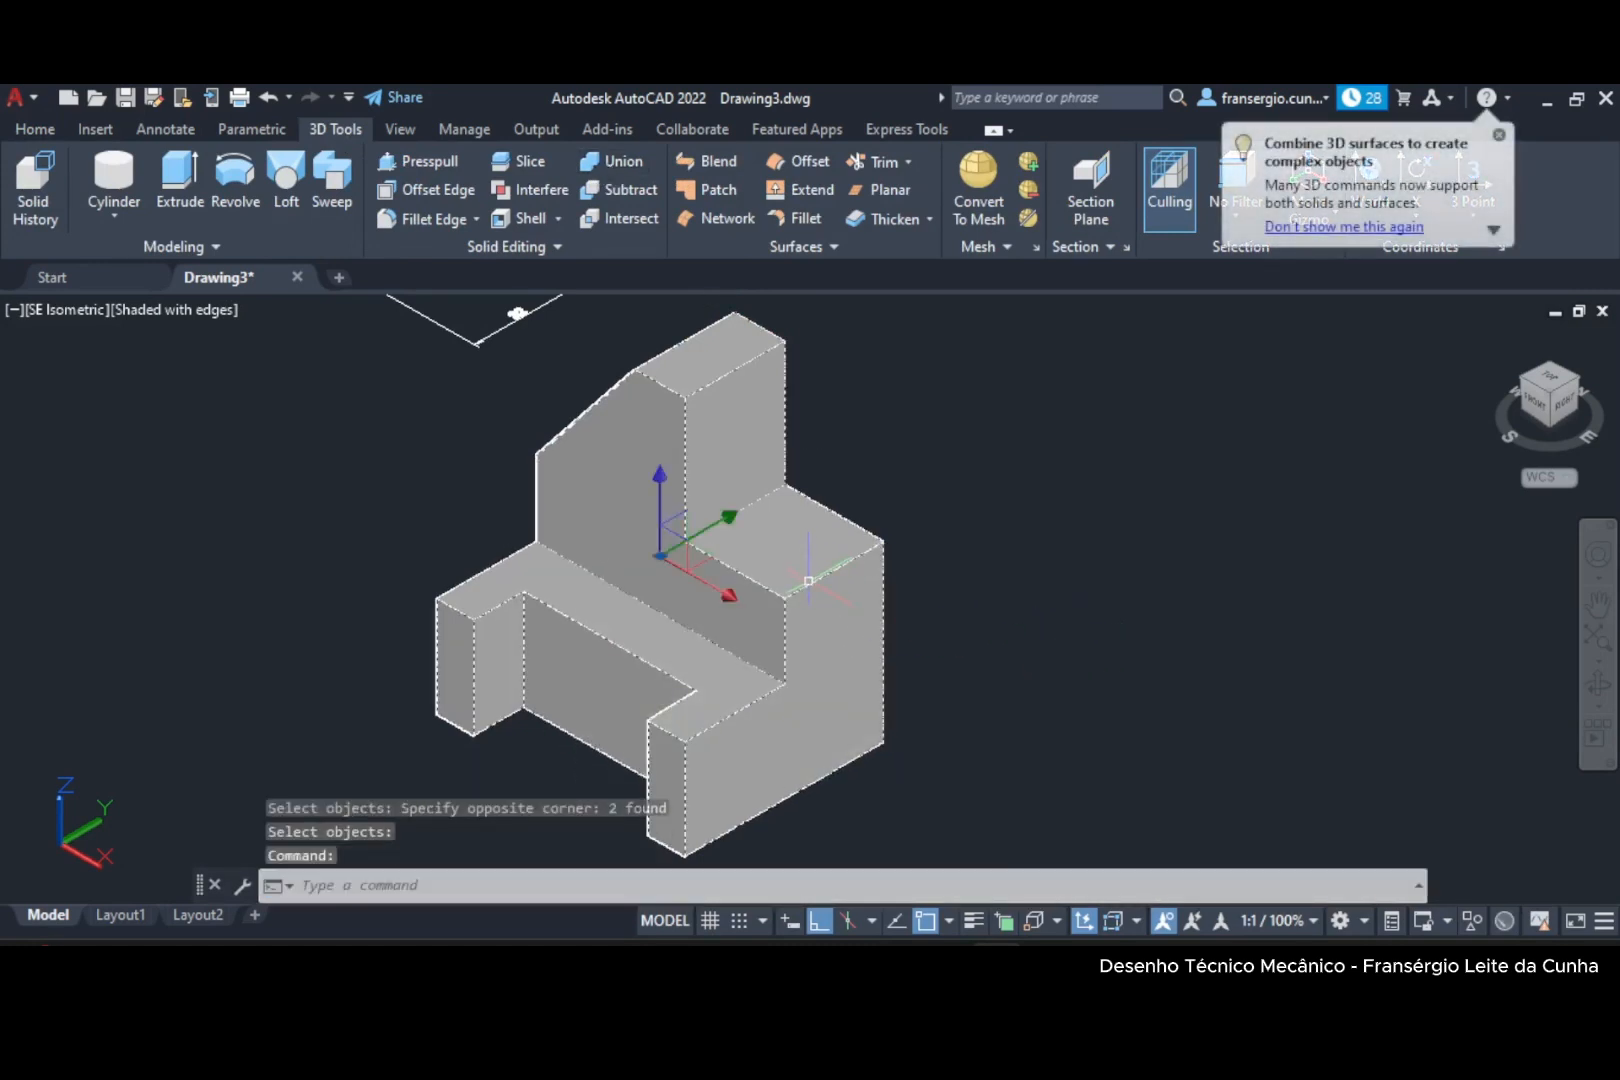
key("Escape")
Erase the three earlier practice solids: the cylinder, the hexagonal prism and the plate with the hole.
scroll(995, 650, "down", 2)
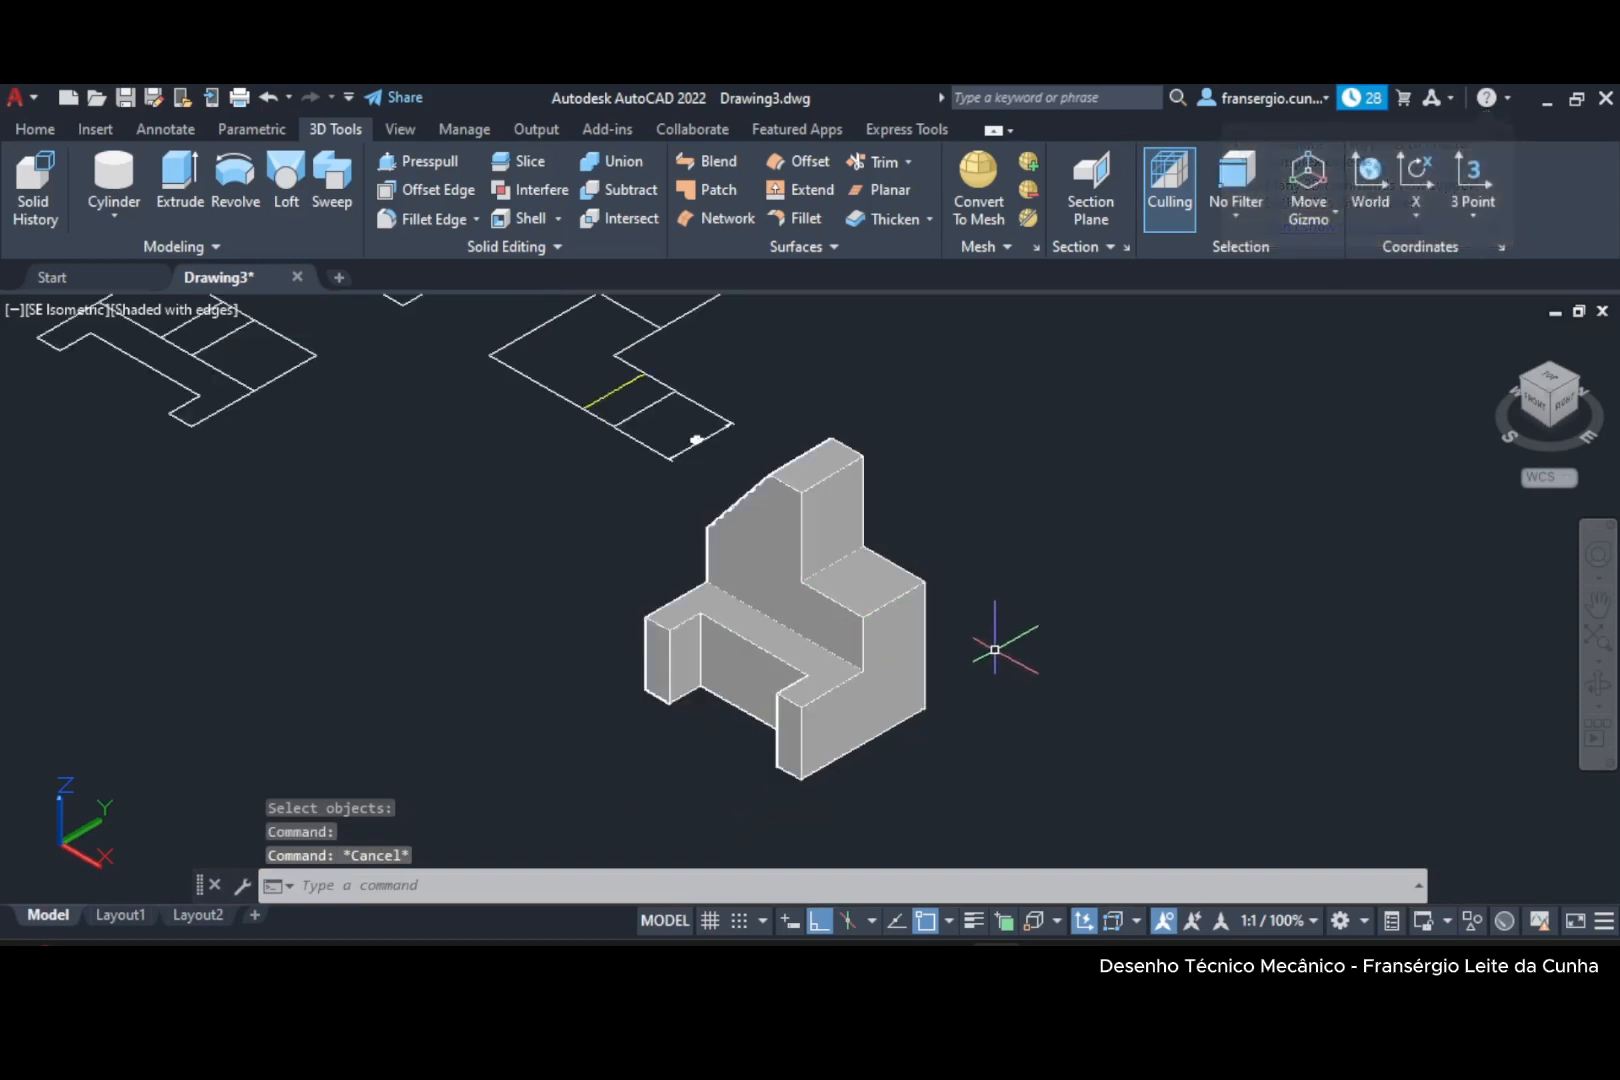
scroll(995, 650, "down", 2)
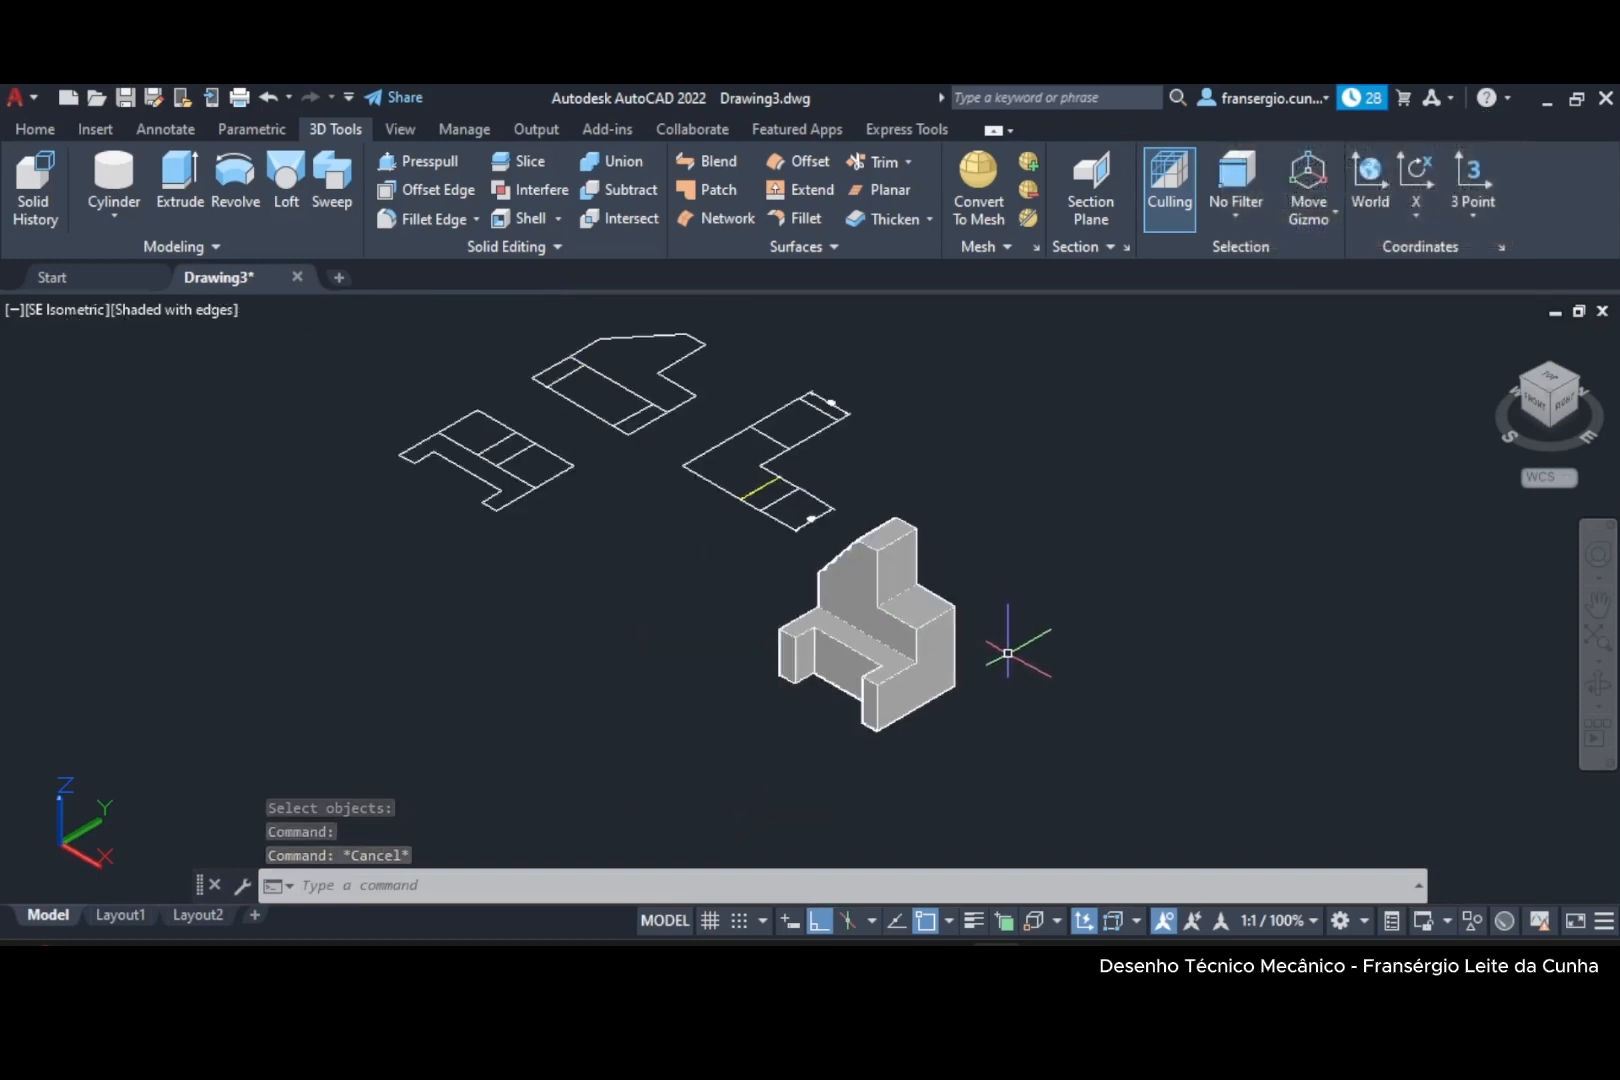
scroll(1008, 652, "down", 2)
middle_click_drag(1085, 662, 879, 517)
middle_click_drag(1183, 645, 645, 375)
left_click(1248, 825)
left_click(589, 412)
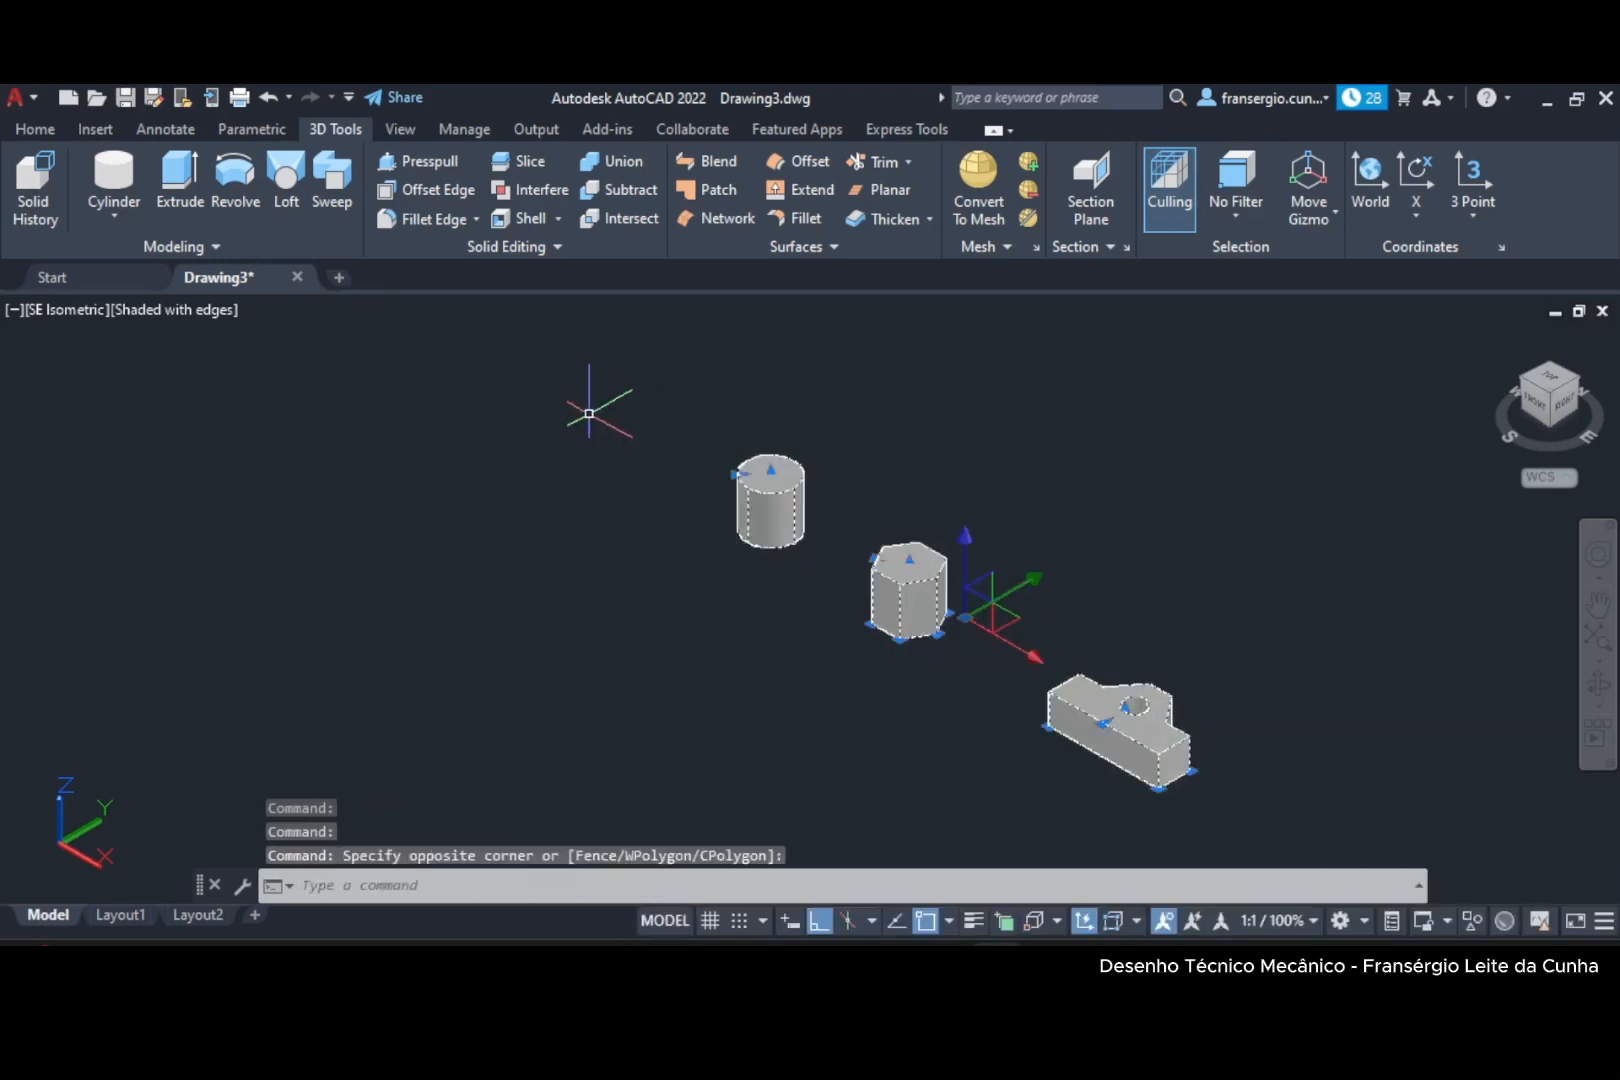
key("Delete")
scroll(589, 412, "down", 2)
middle_click_drag(687, 495, 788, 745)
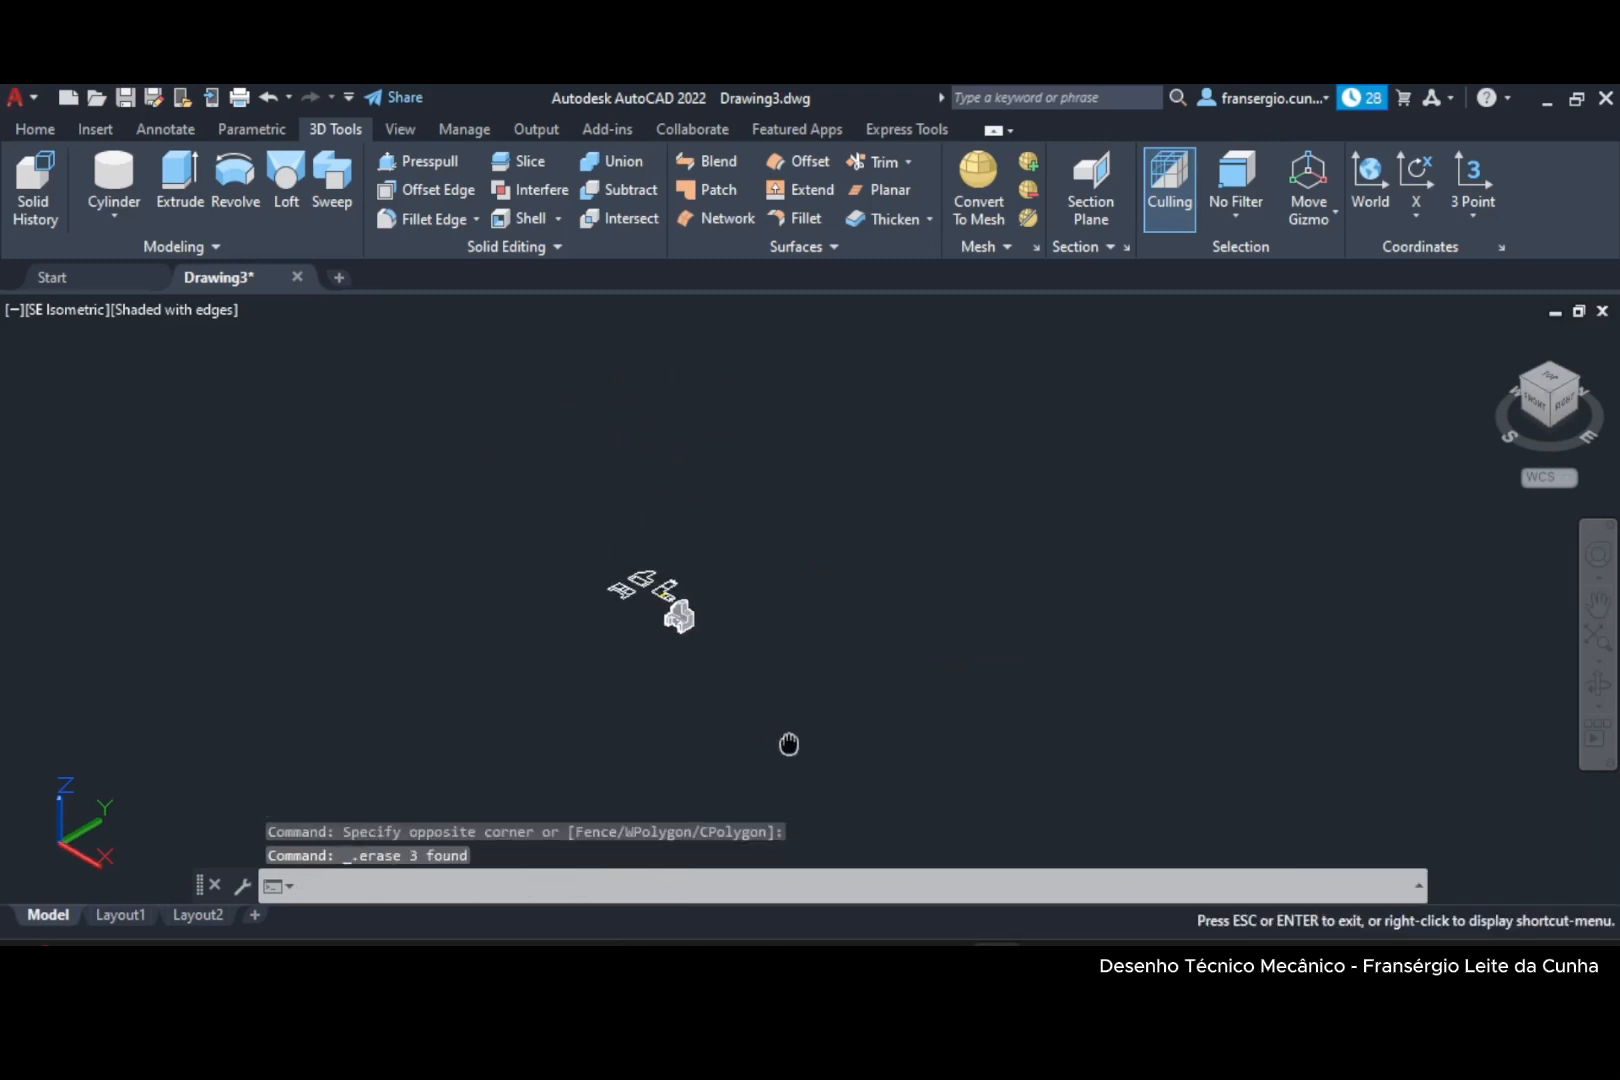
Examine the united solid in Front, Top and Left views against the 2D drawings, ending in a north-up Top view.
scroll(719, 598, "up", 4)
middle_click_drag(719, 598, 803, 535)
scroll(767, 586, "up", 2)
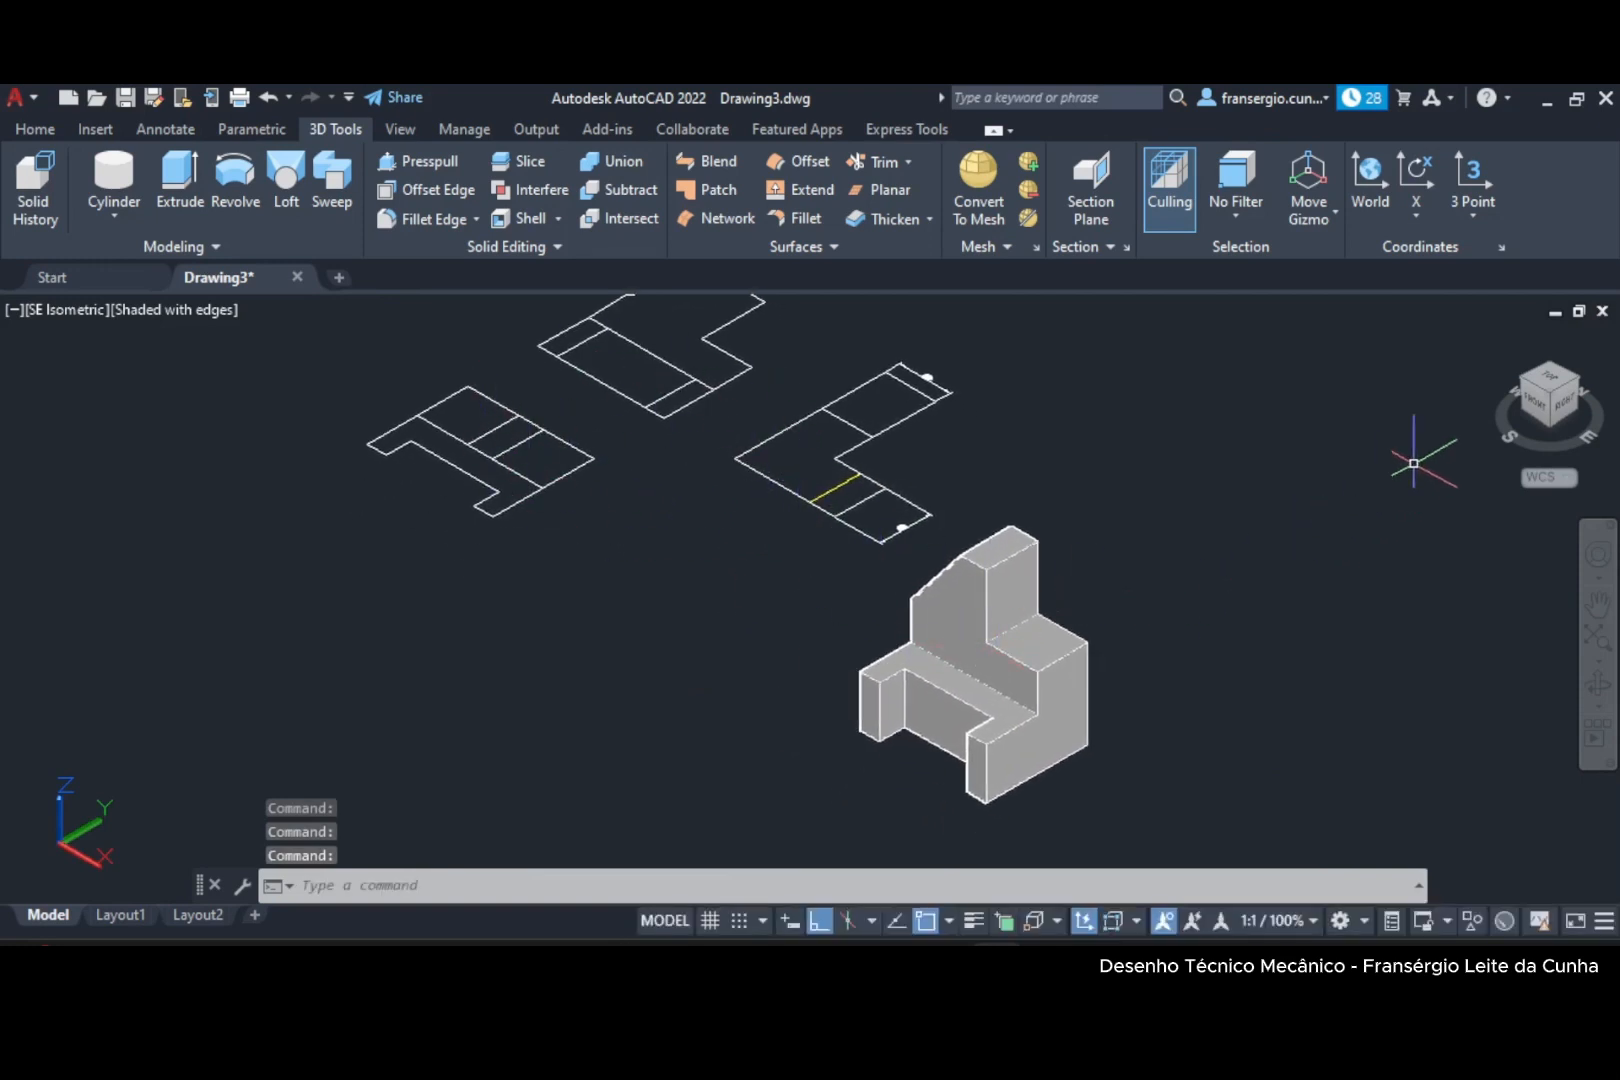
left_click(1533, 405)
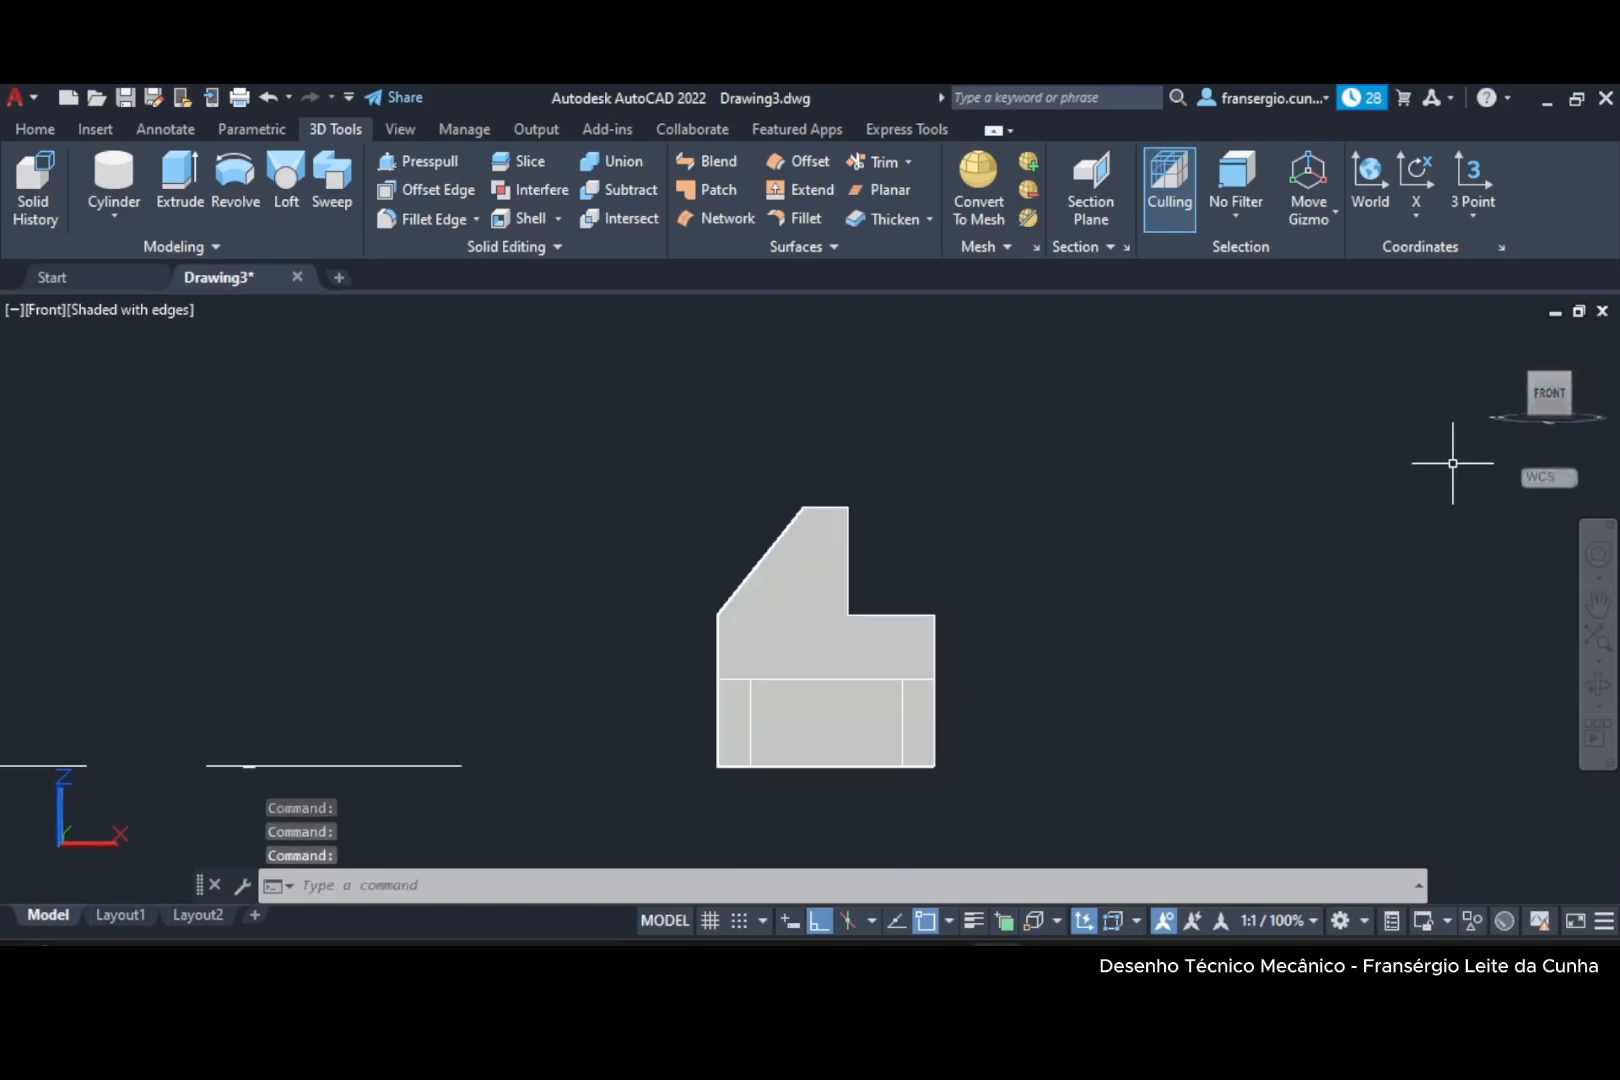
left_click(1549, 376)
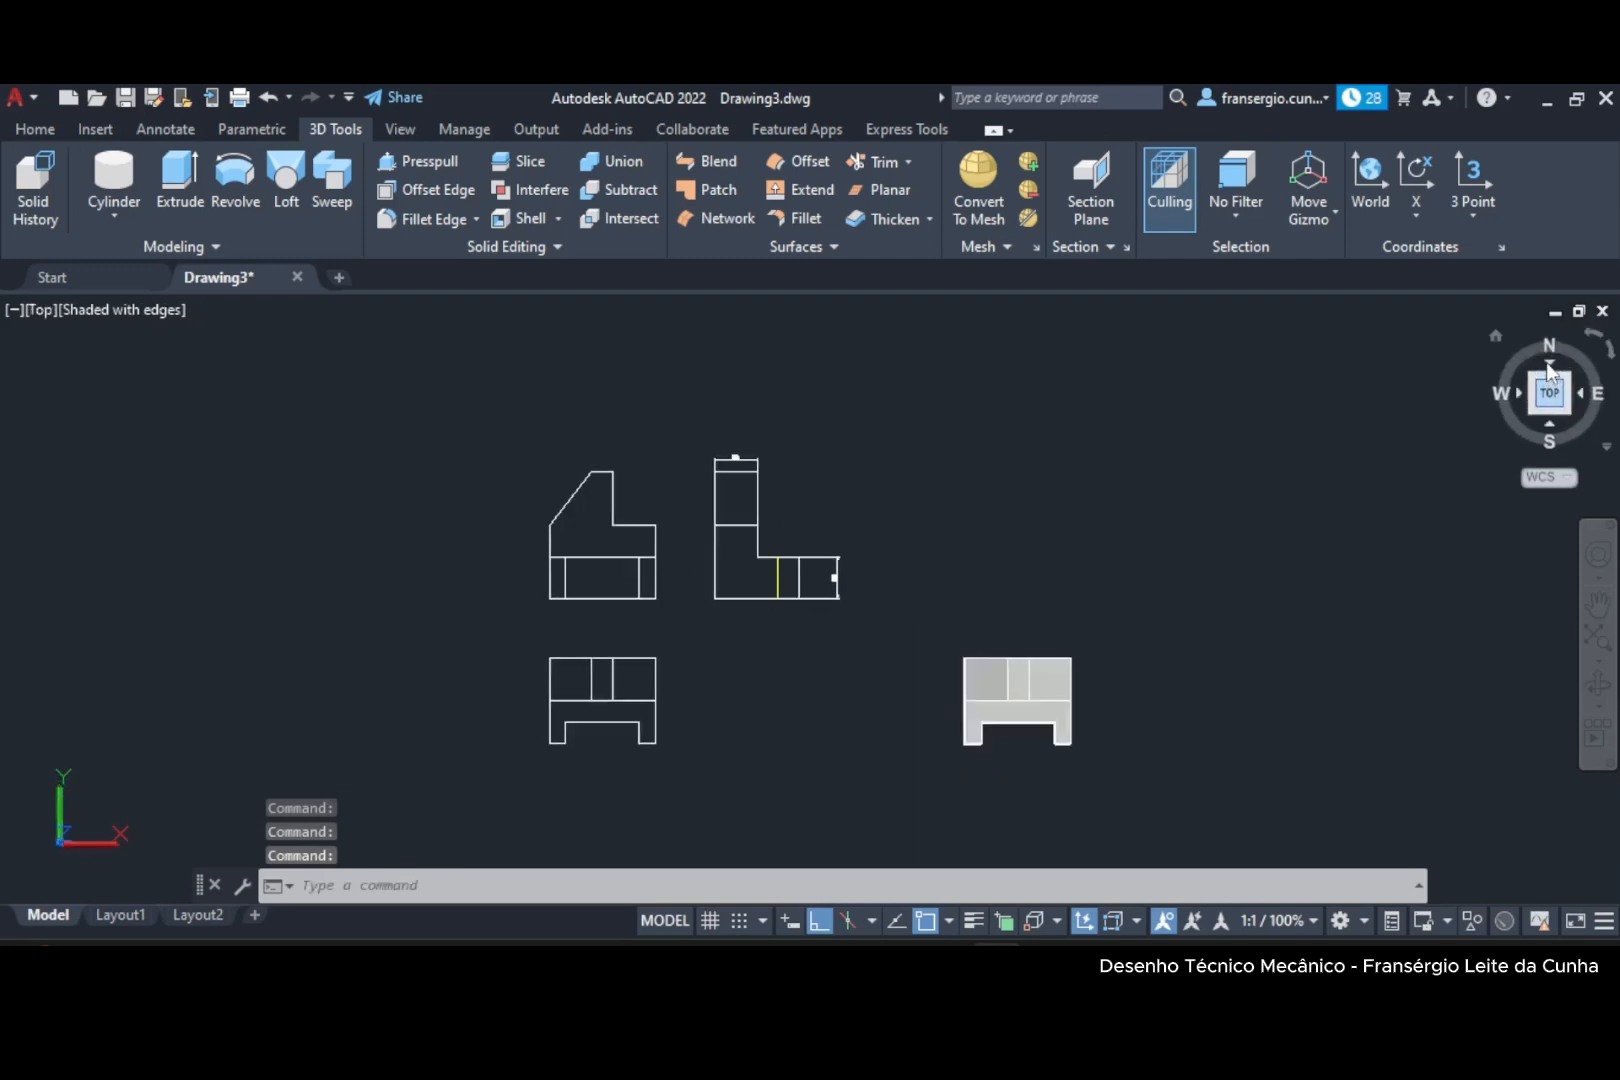
left_click(1519, 393)
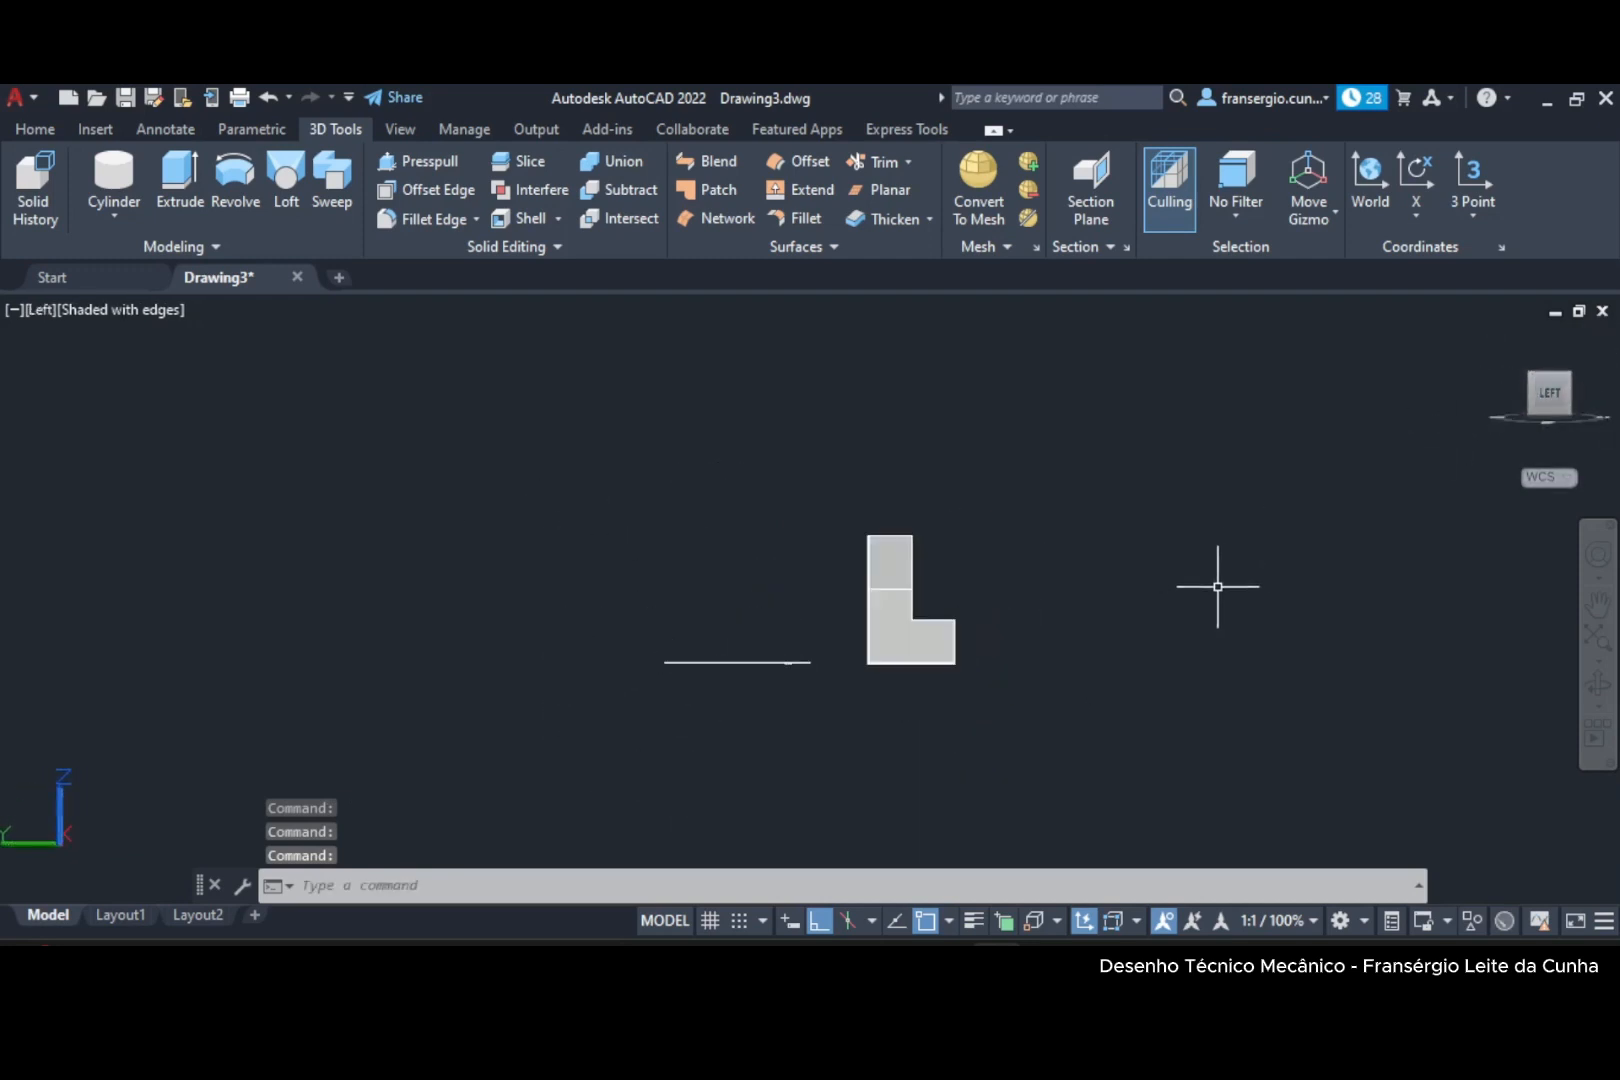
left_click(1549, 366)
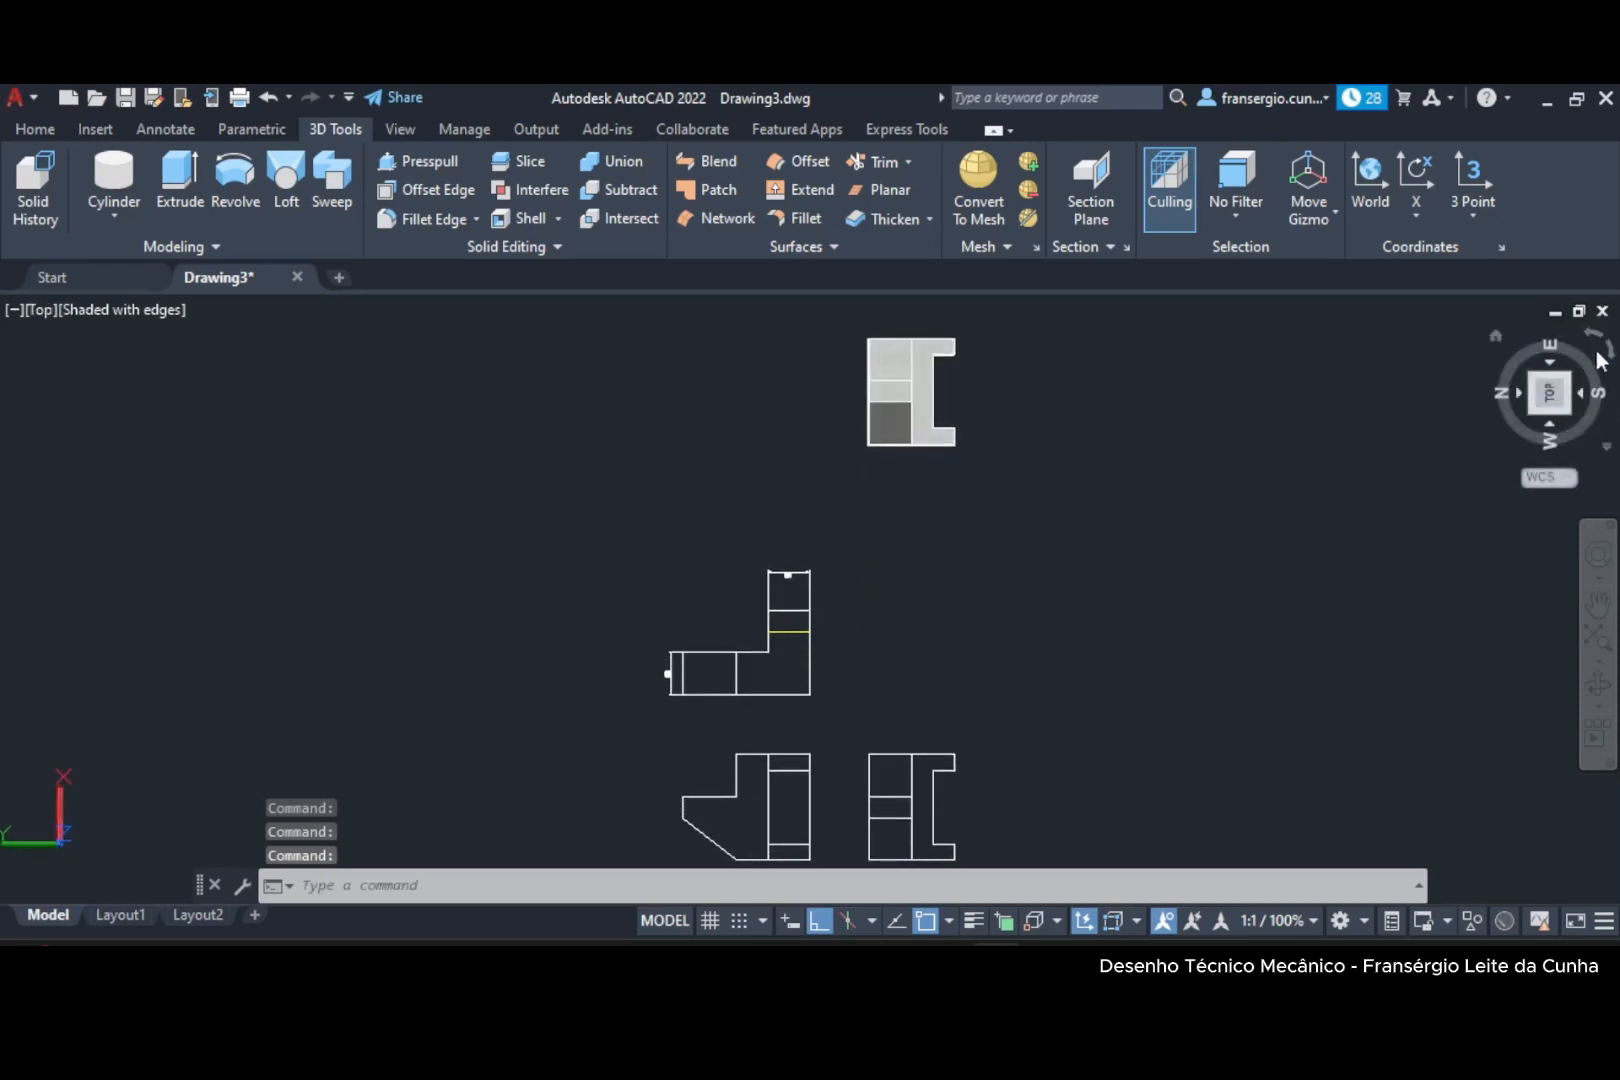
left_click_drag(1604, 352, 1598, 377)
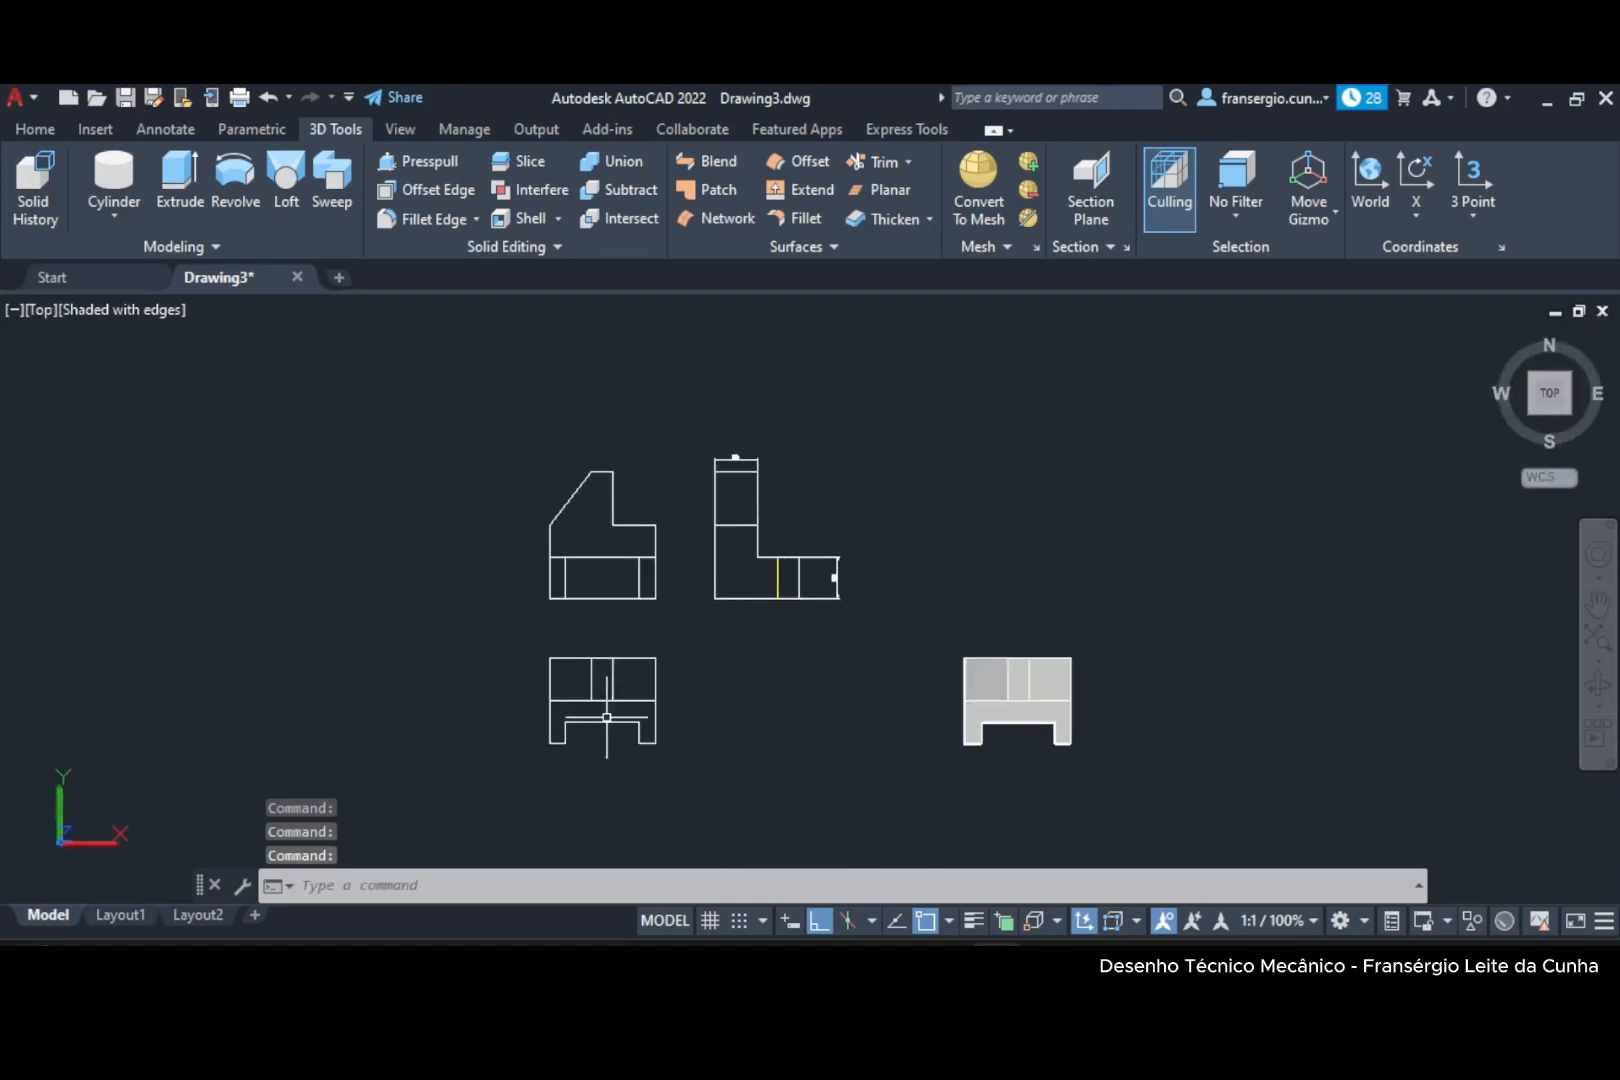
Erase the two dimensions from the 2D side view and return to the SE Isometric view.
left_click(858, 617)
left_click(848, 508)
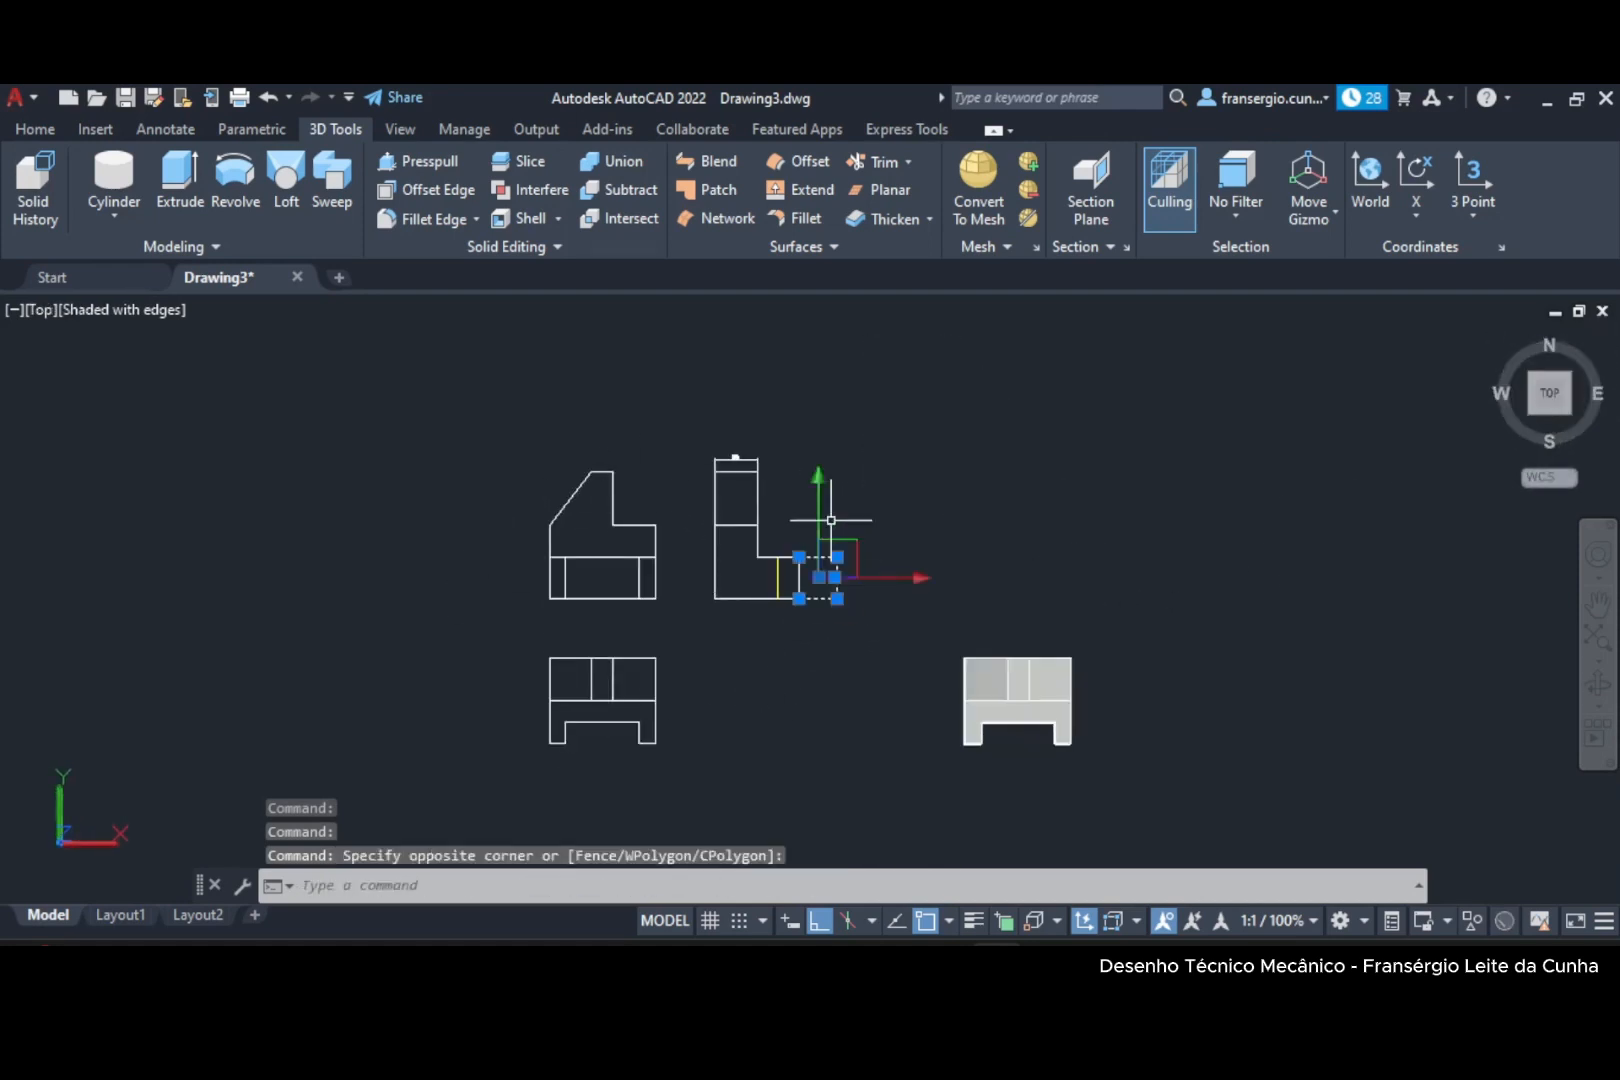
left_click(797, 483)
left_click(643, 438)
key("Delete")
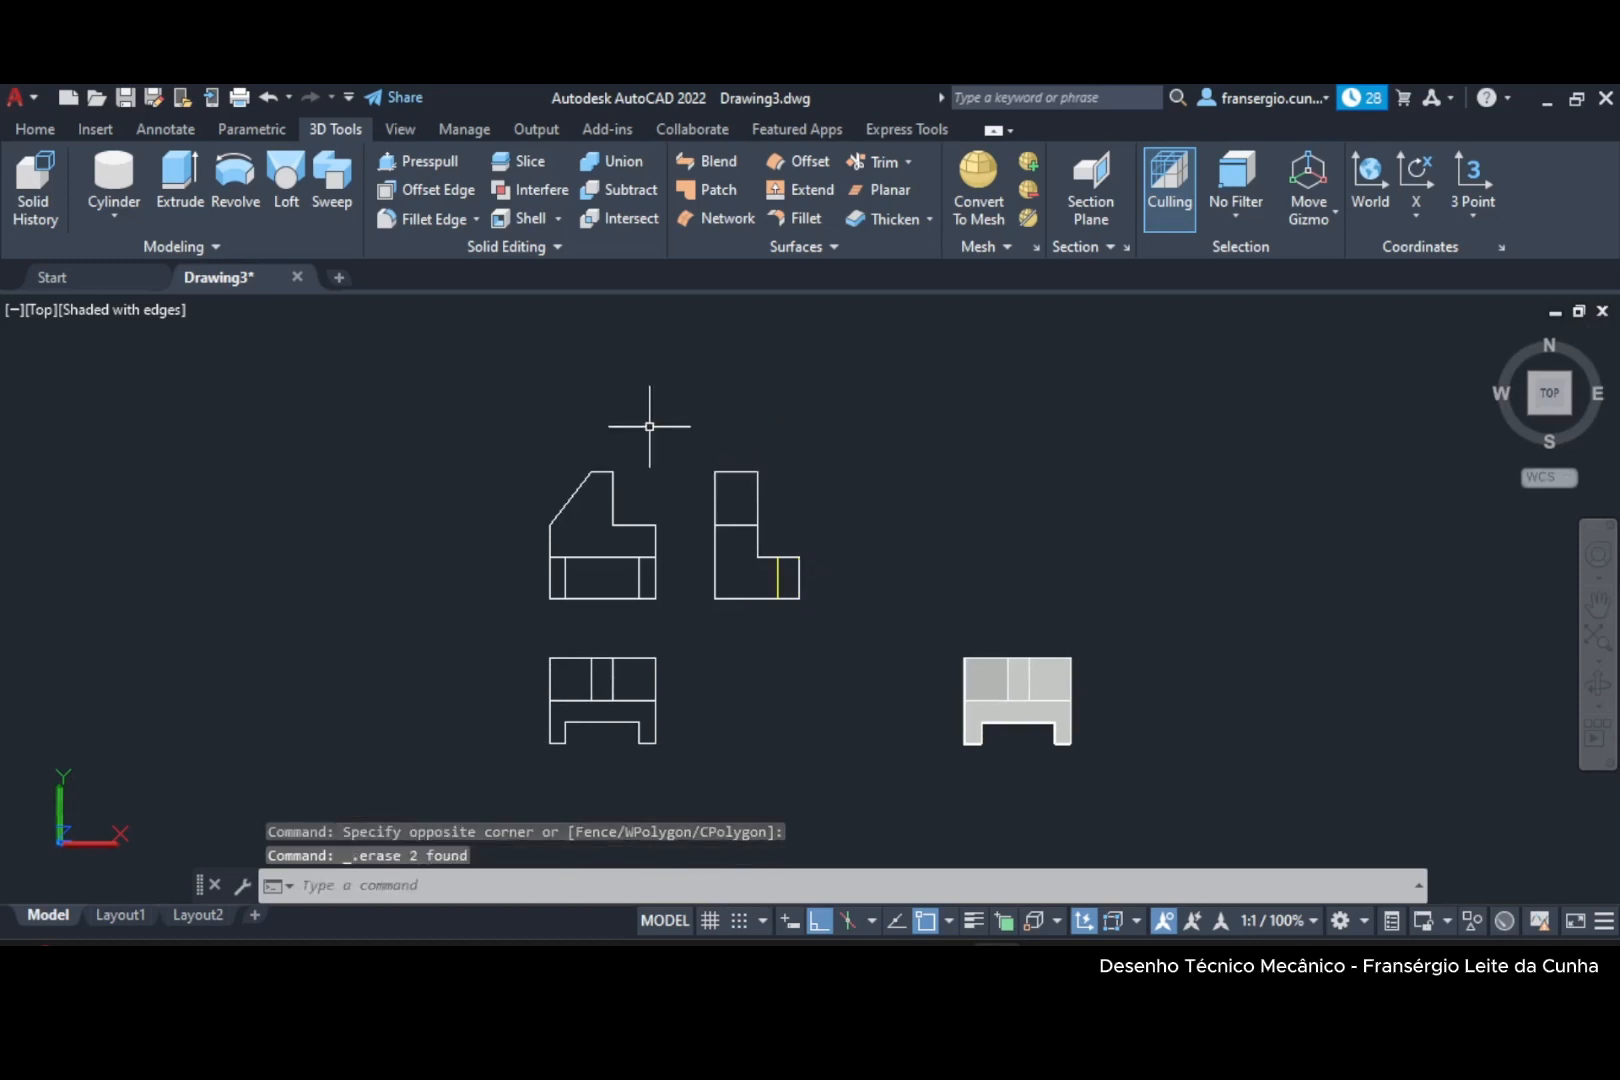
left_click(1567, 408)
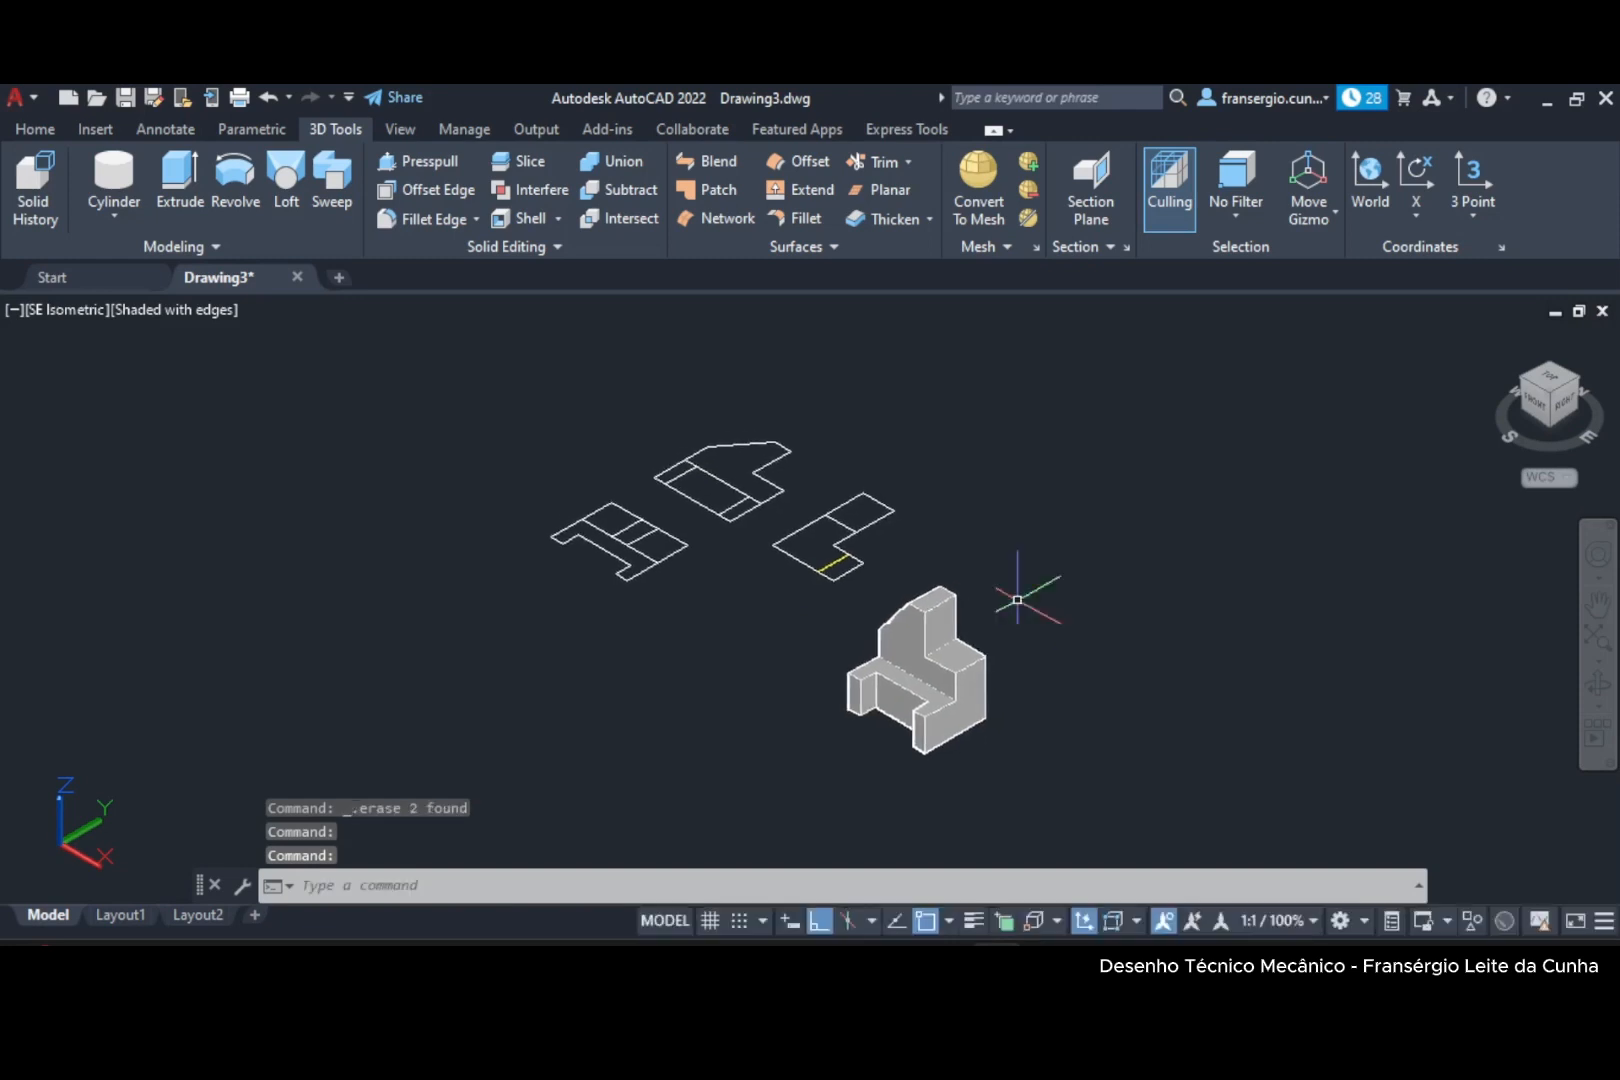
scroll(942, 565, "up", 2)
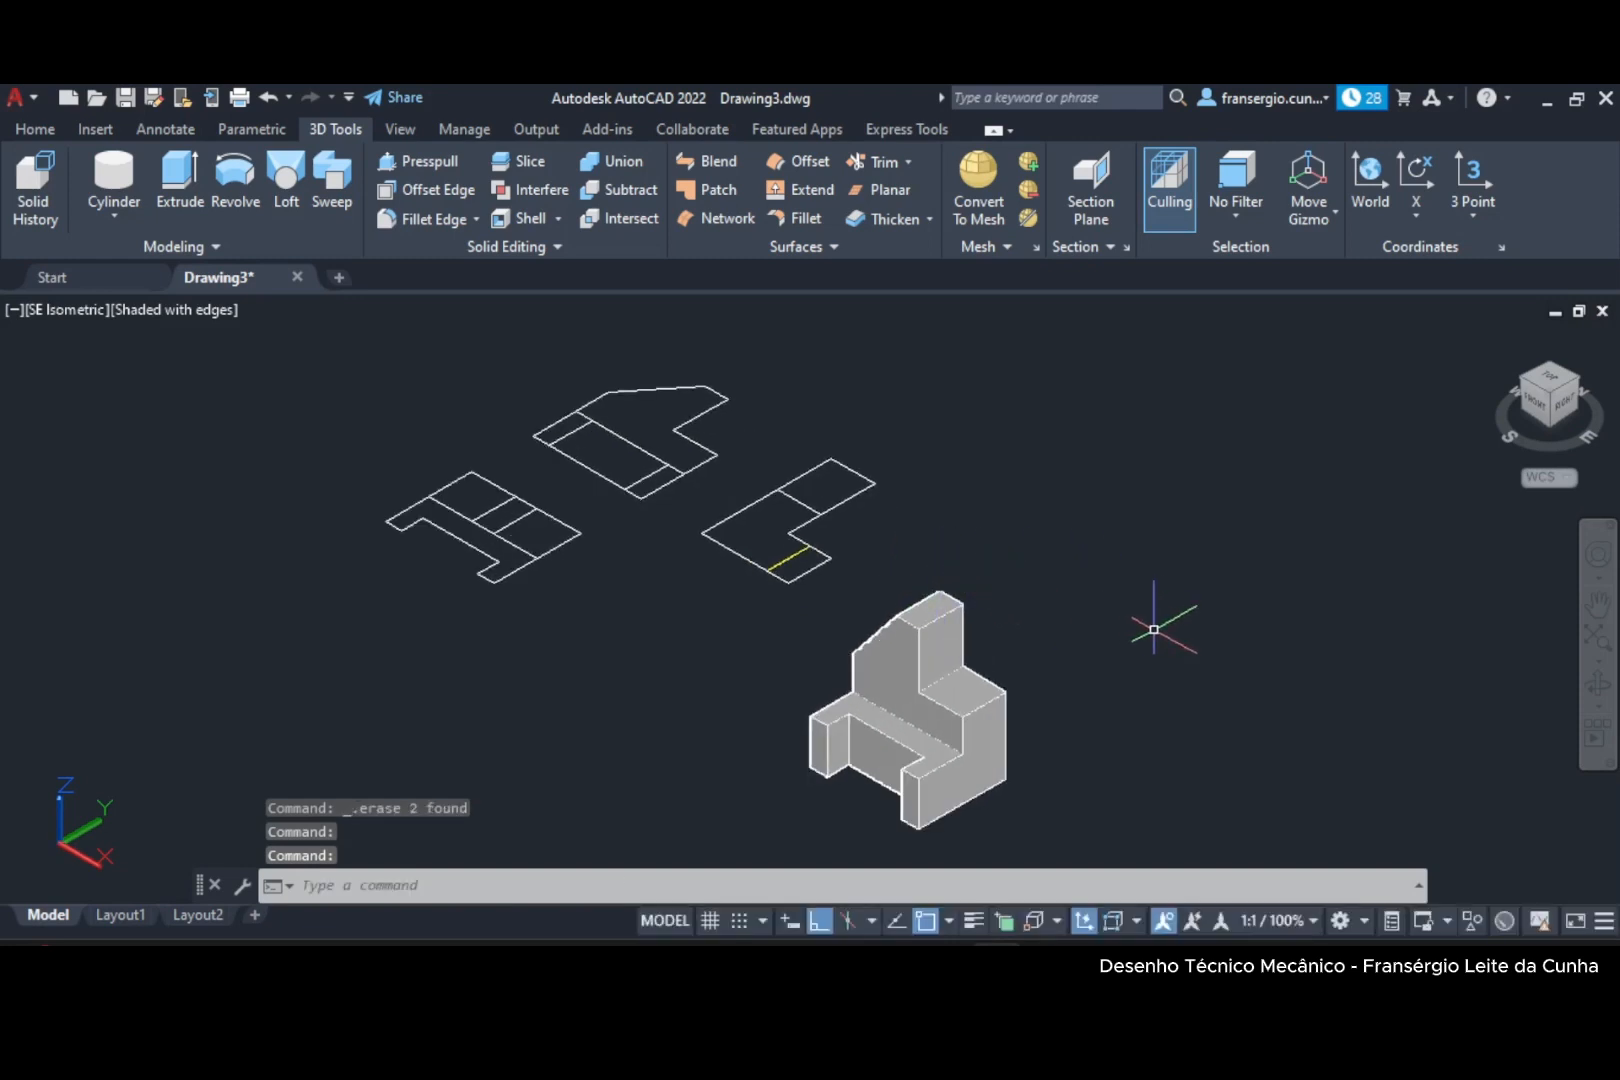